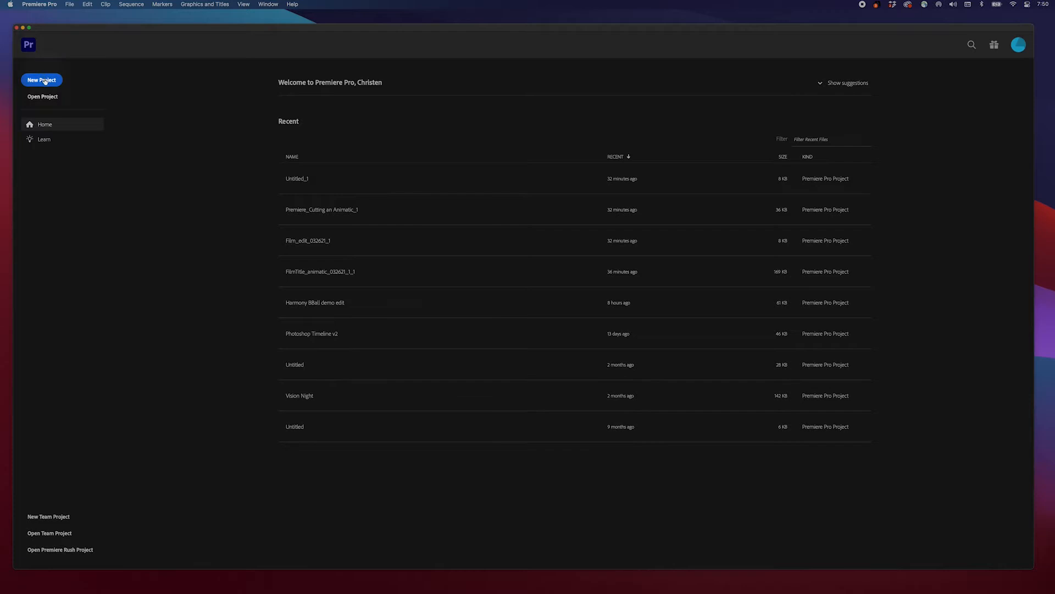
Start a new project and name it Premiere_Demo_date
{"action": "left_click", "coordinate": [41, 81]}
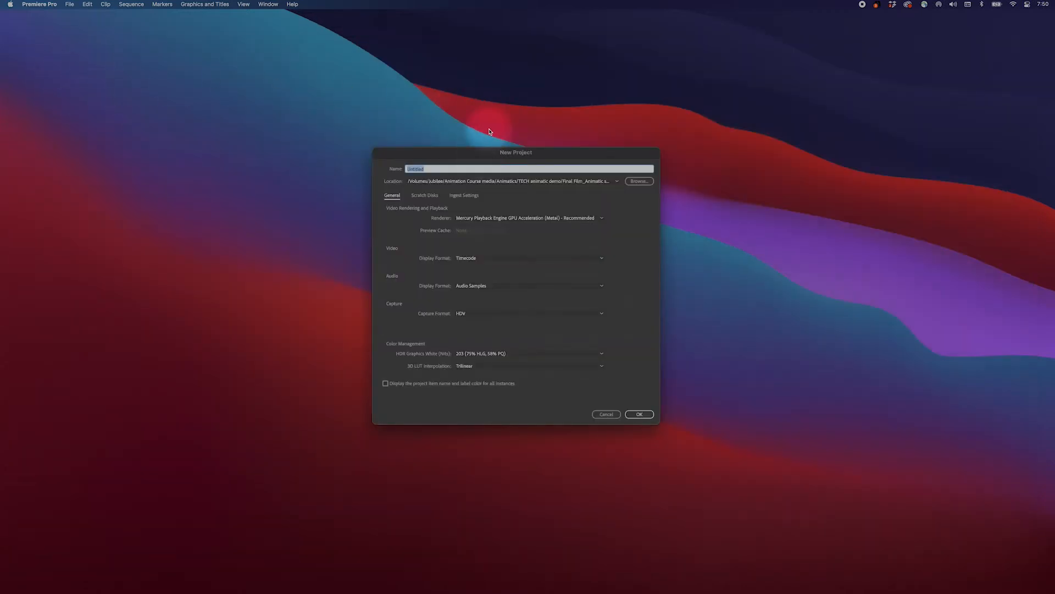
{"action": "type", "text": "Prem"}
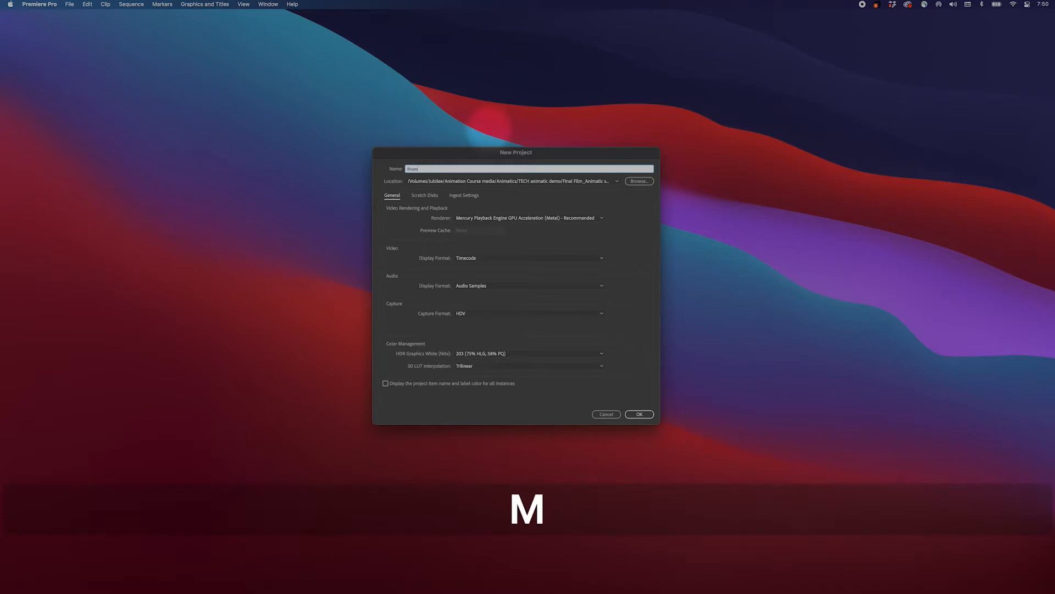
{"action": "type", "text": "e"}
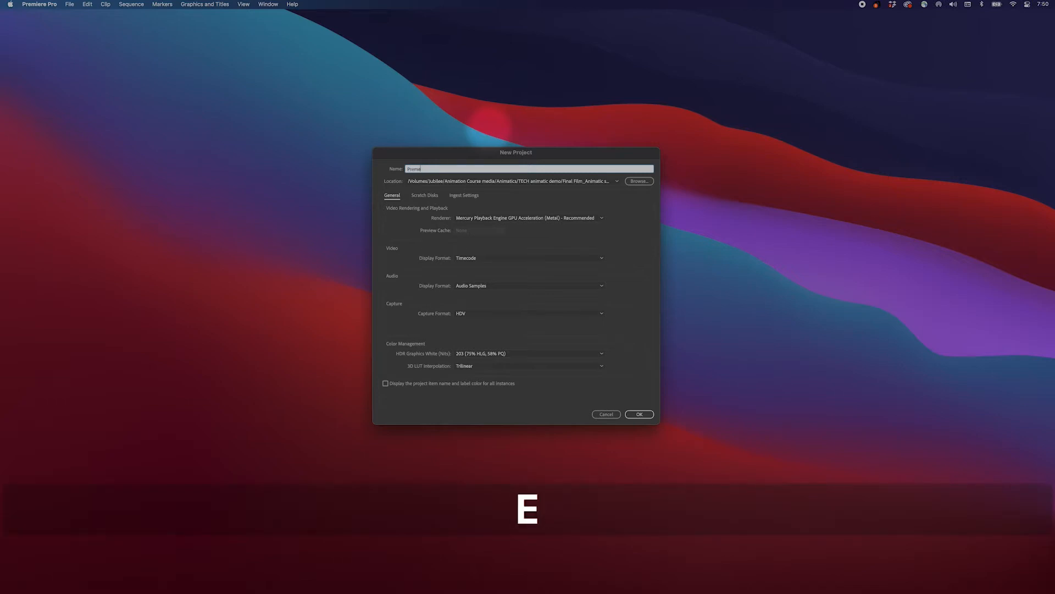
{"action": "type", "text": "ire"}
{"action": "key", "text": "BackSpace"}
{"action": "key", "text": "BackSpace"}
{"action": "key", "text": "BackSpace"}
{"action": "type", "text": "iere_Demo_date"}
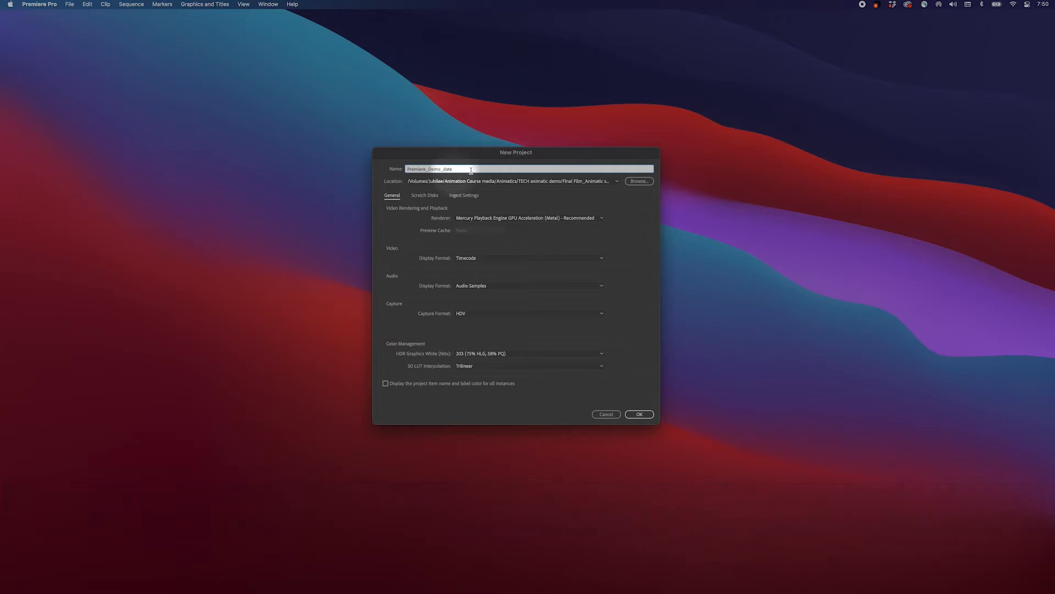
Set the project location to the Demo_Premiere folder within Intro to Anim work on the Jubilee drive and create the project
{"action": "left_click", "coordinate": [639, 180]}
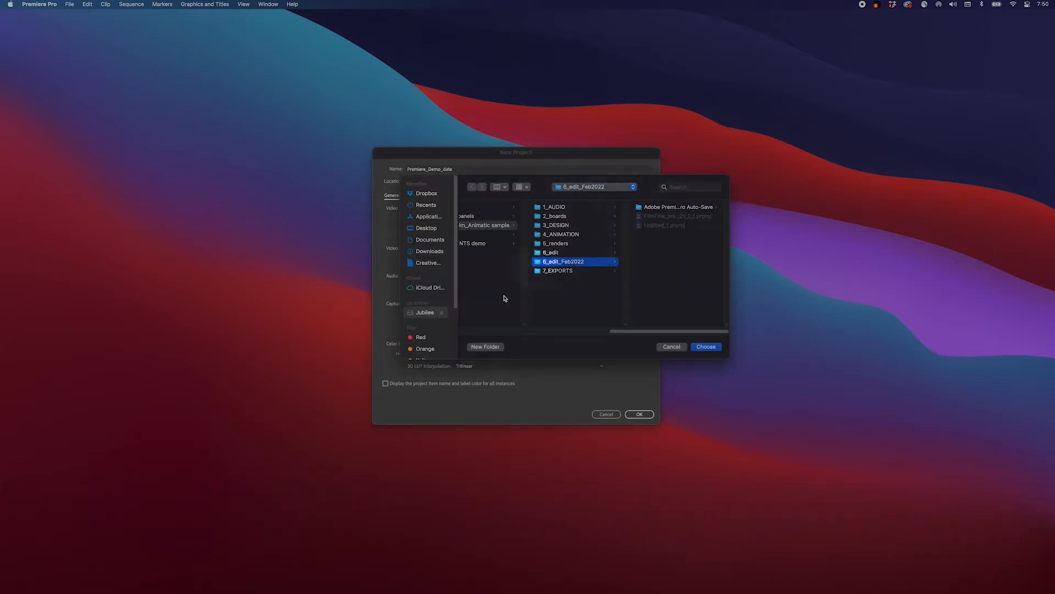
{"action": "left_click", "coordinate": [428, 311]}
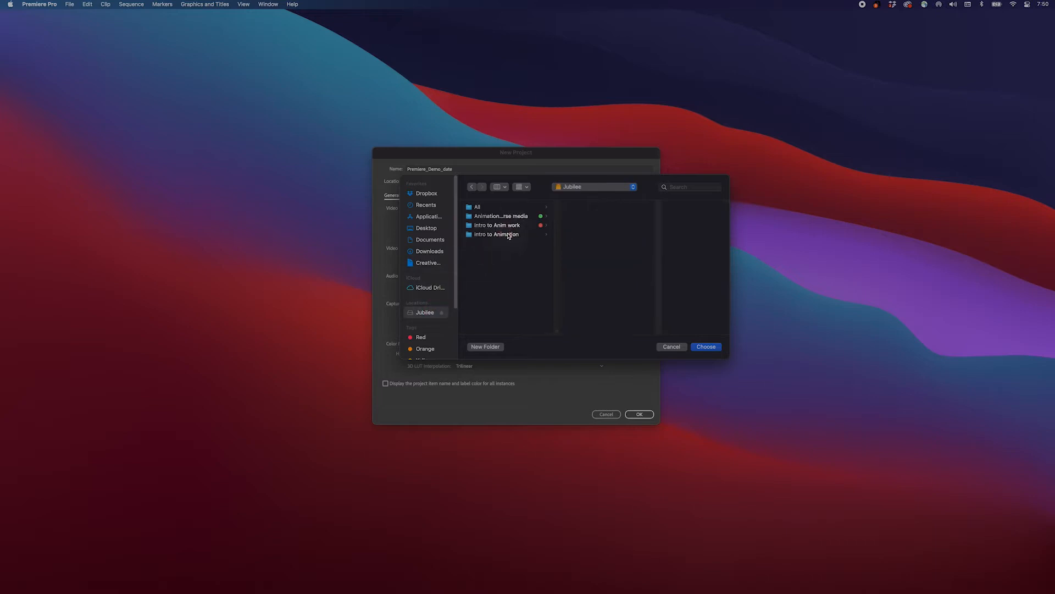
{"action": "left_click", "coordinate": [509, 234]}
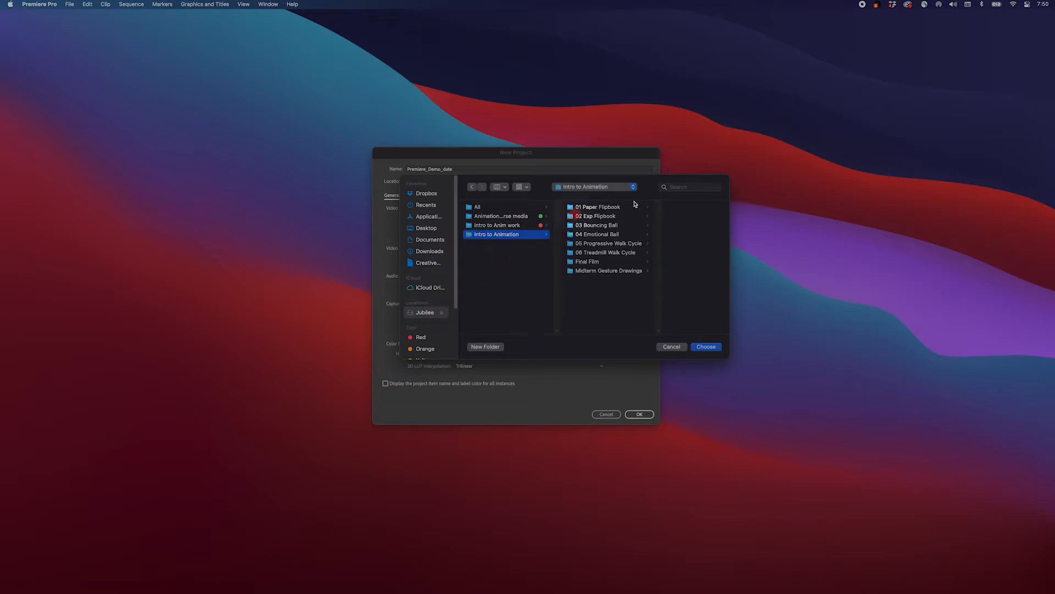
{"action": "left_click", "coordinate": [524, 225]}
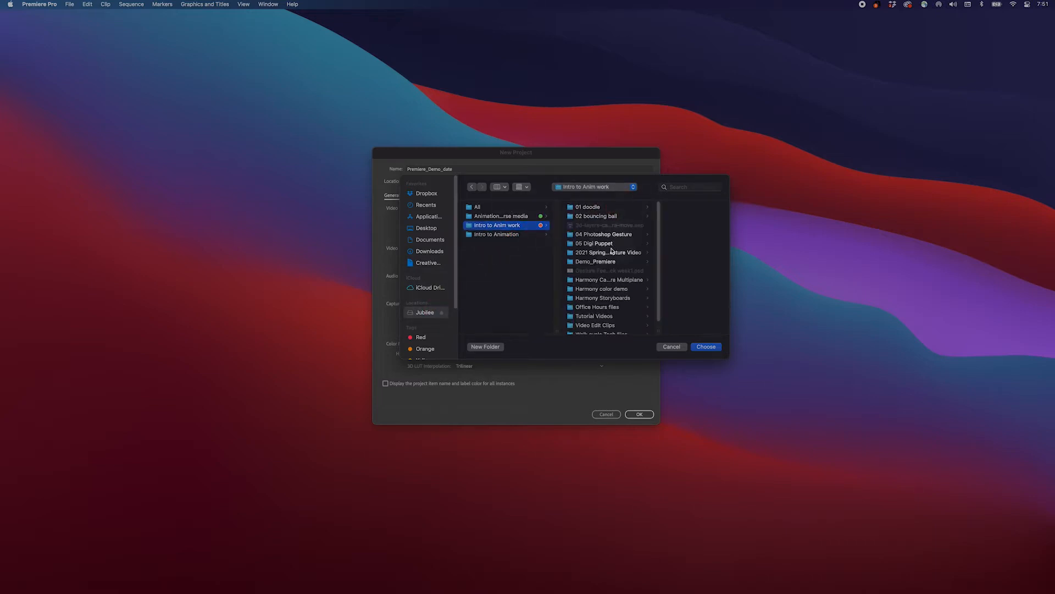
{"action": "left_click", "coordinate": [605, 261]}
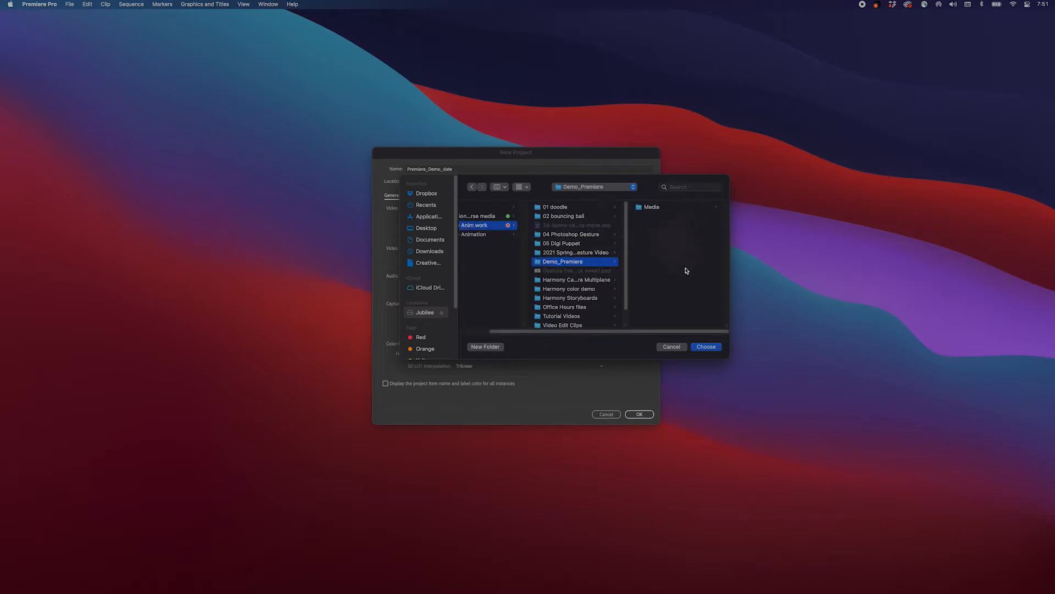
{"action": "left_click", "coordinate": [708, 346]}
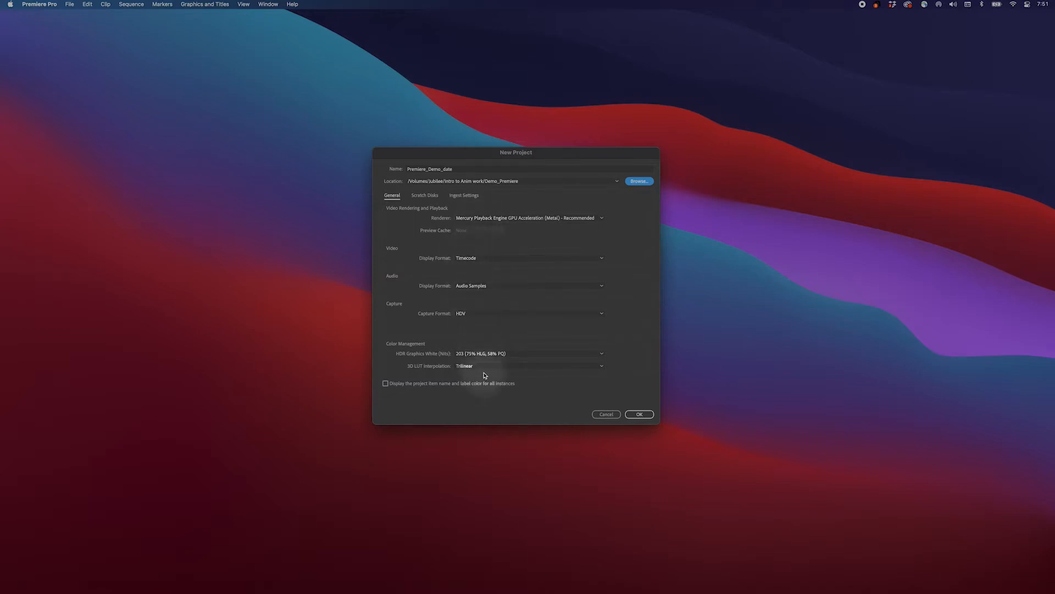
{"action": "left_click", "coordinate": [635, 416]}
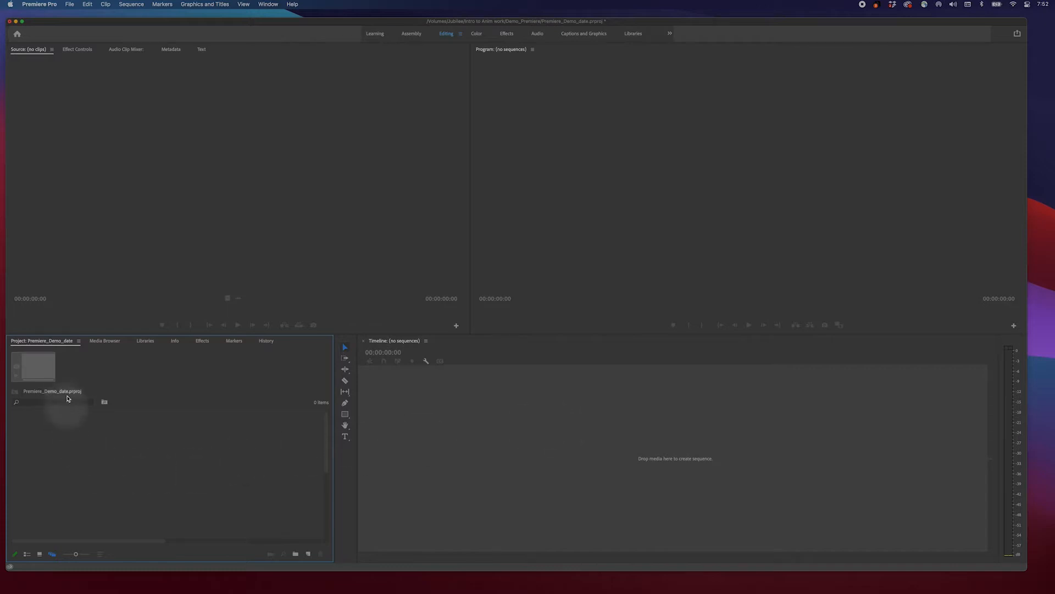
Import the whole Media folder from Demo_Premiere into the project
{"action": "double_click", "coordinate": [114, 469]}
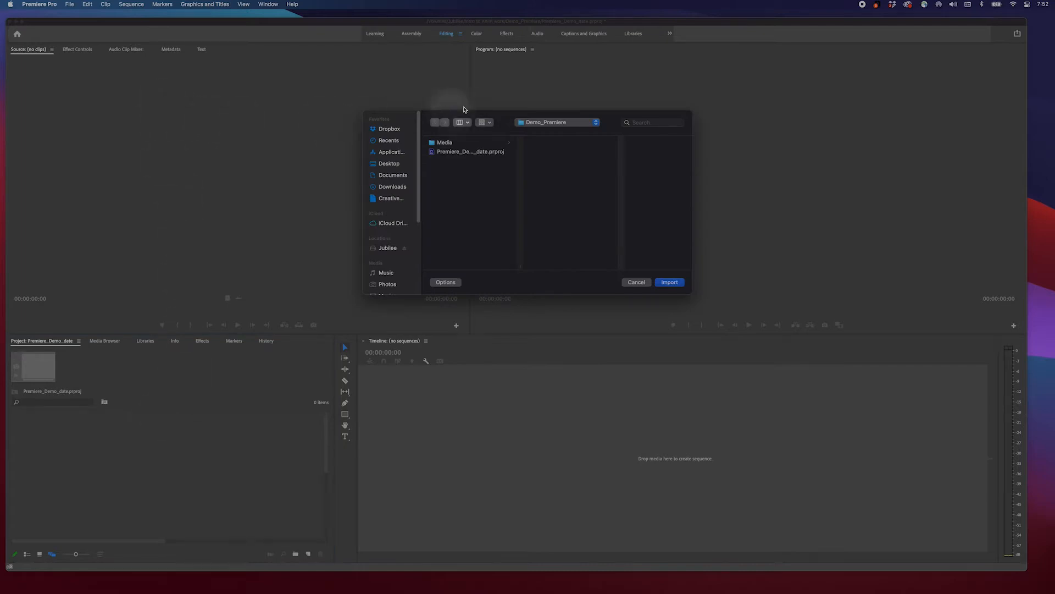
{"action": "left_click", "coordinate": [637, 282]}
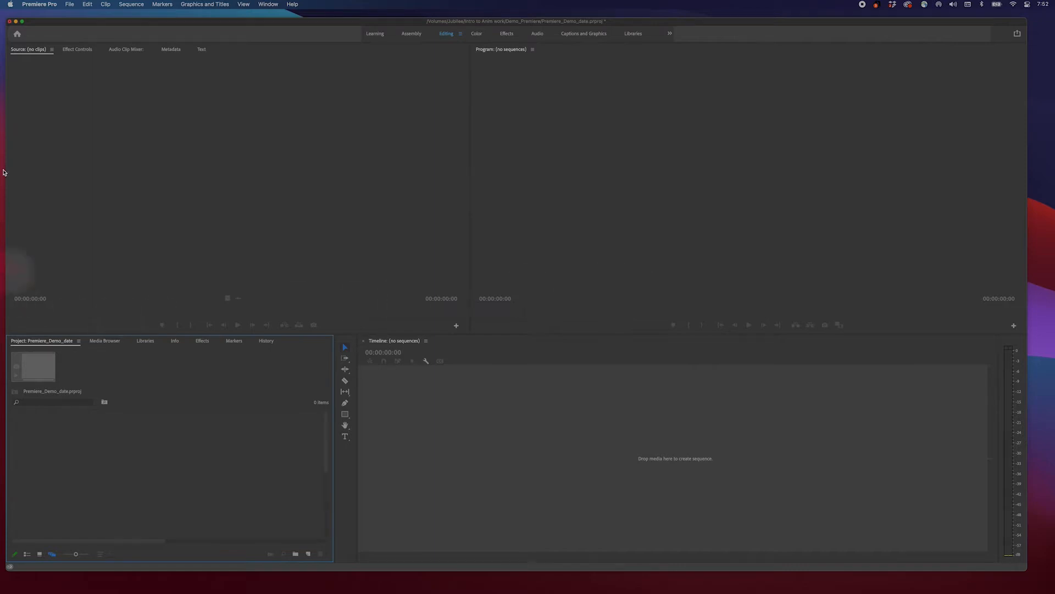
{"action": "left_click", "coordinate": [69, 5]}
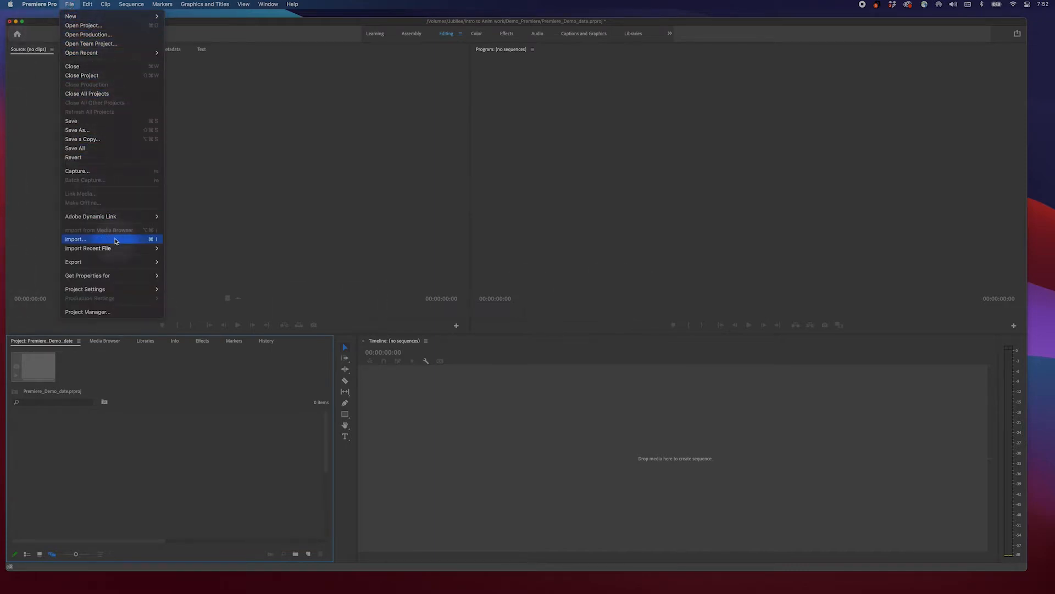
{"action": "left_click", "coordinate": [115, 239]}
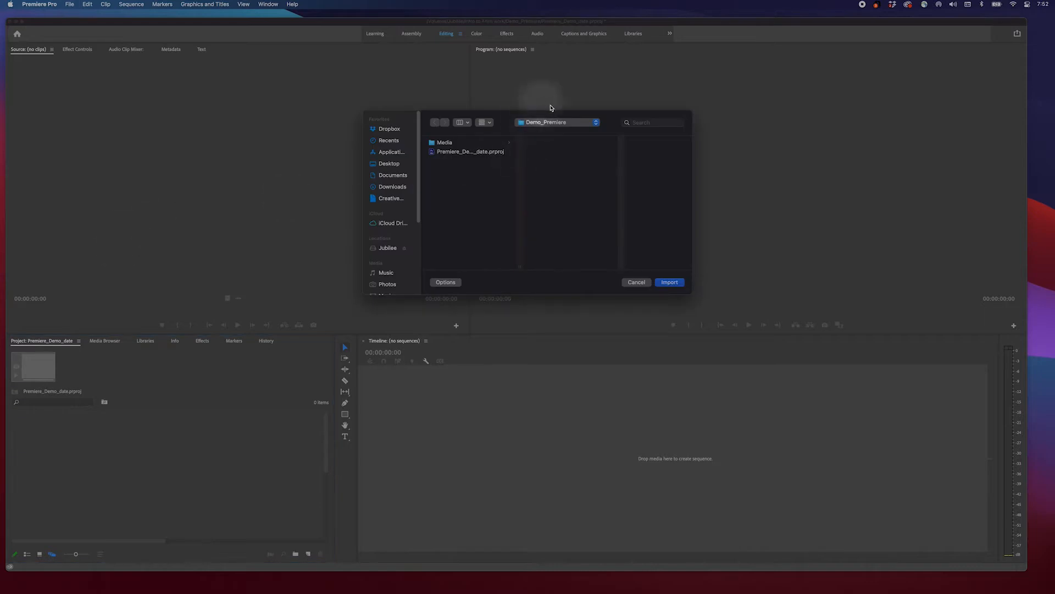
{"action": "left_click", "coordinate": [500, 143]}
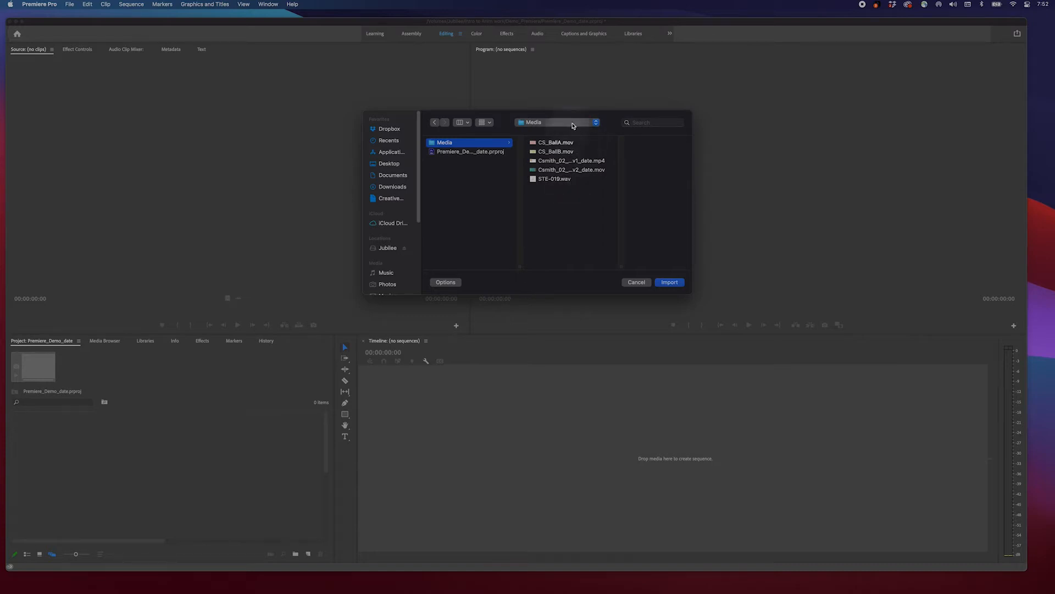
{"action": "left_click", "coordinate": [447, 282]}
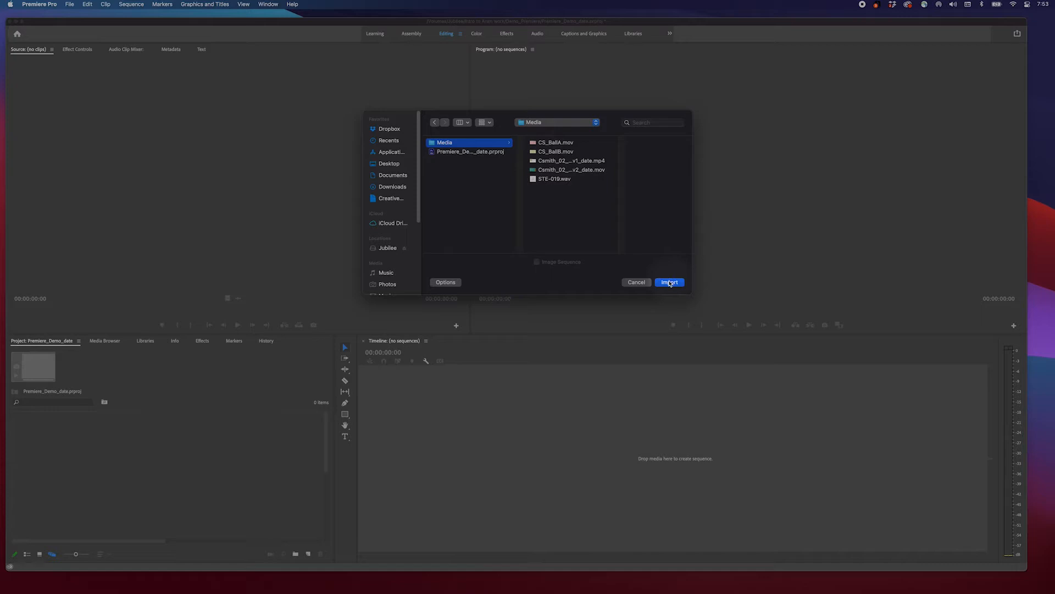
{"action": "left_click", "coordinate": [669, 283]}
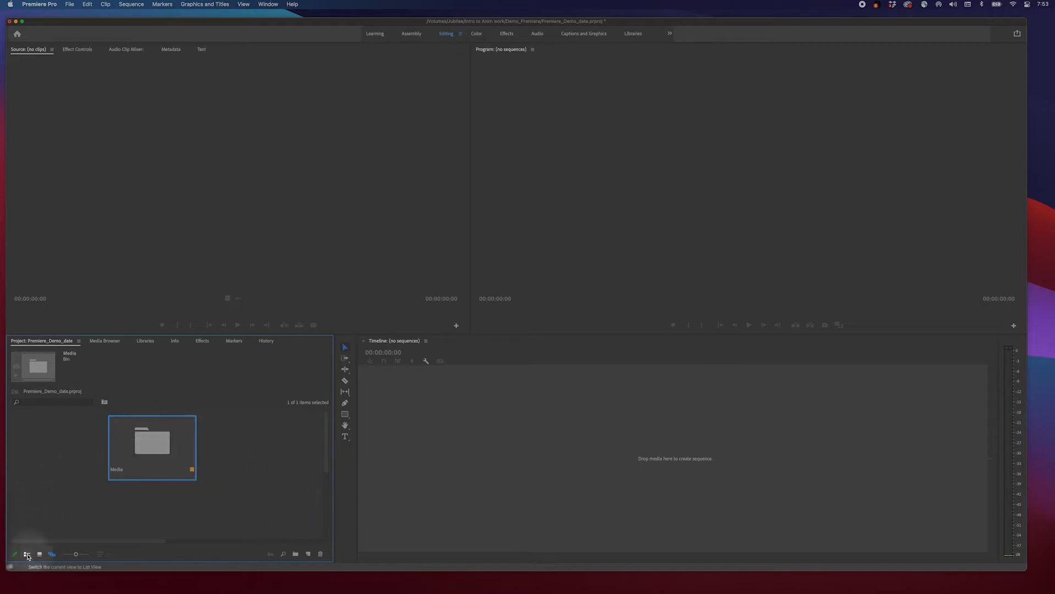
Show the project items in List View and expand the Media bin
{"action": "left_click", "coordinate": [27, 554]}
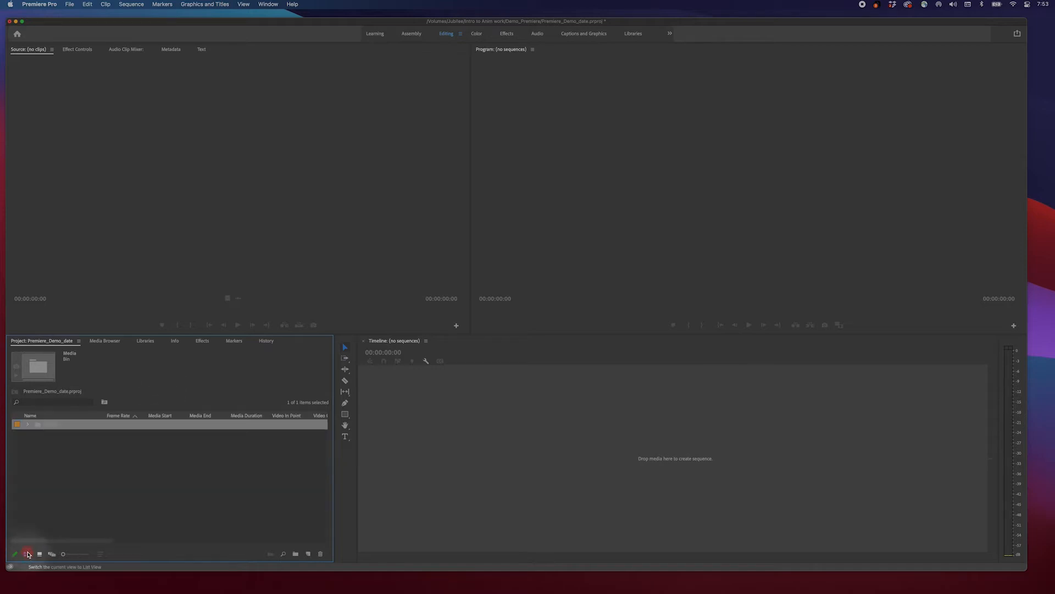
{"action": "left_click", "coordinate": [27, 425]}
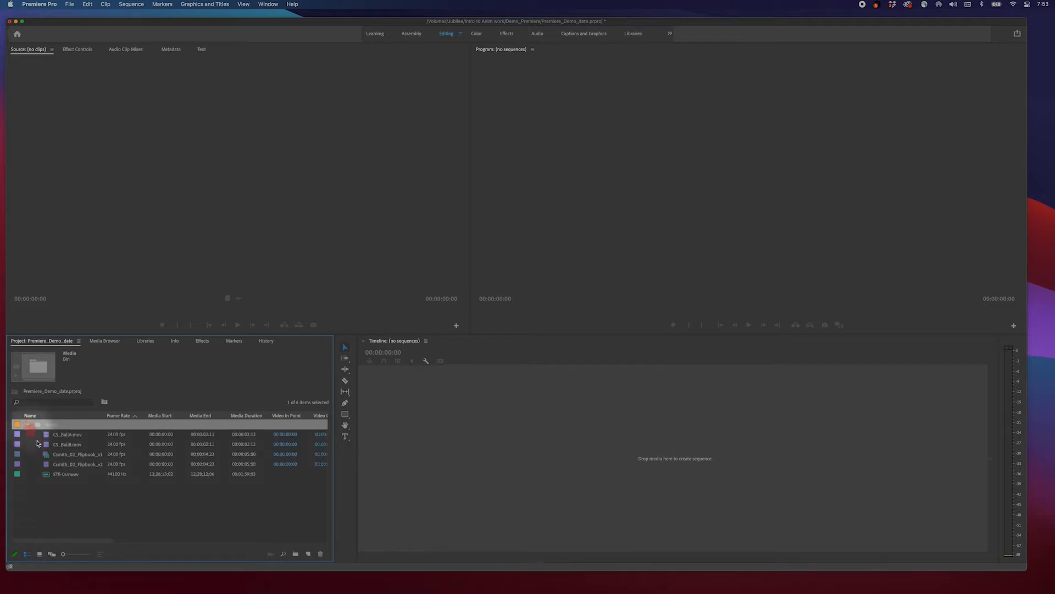
{"action": "left_click", "coordinate": [81, 497]}
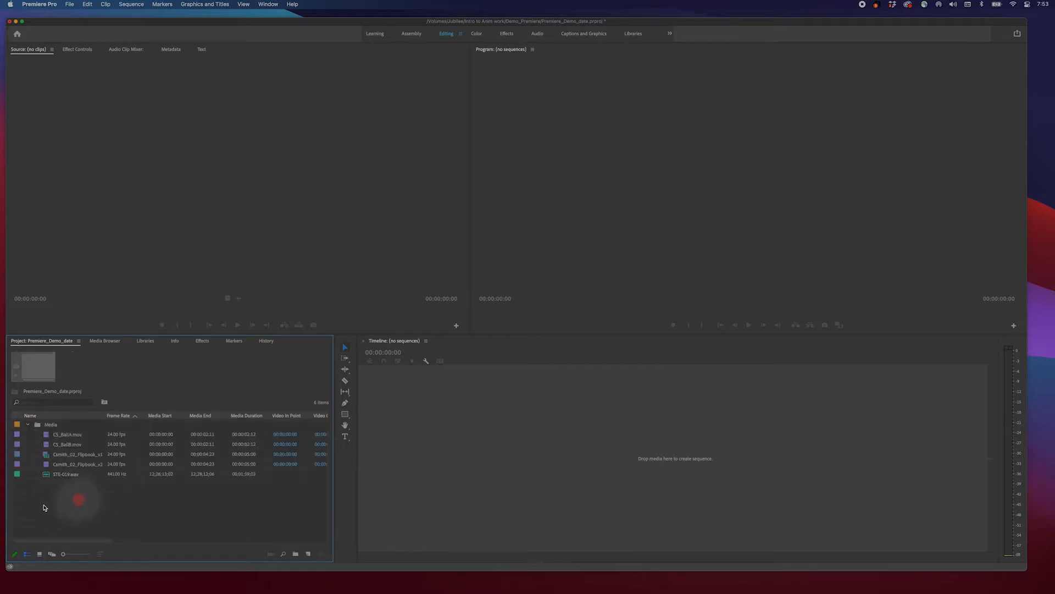
Try the freeform view, switch the project items to Icon View and open the Media bin
{"action": "left_click", "coordinate": [40, 554]}
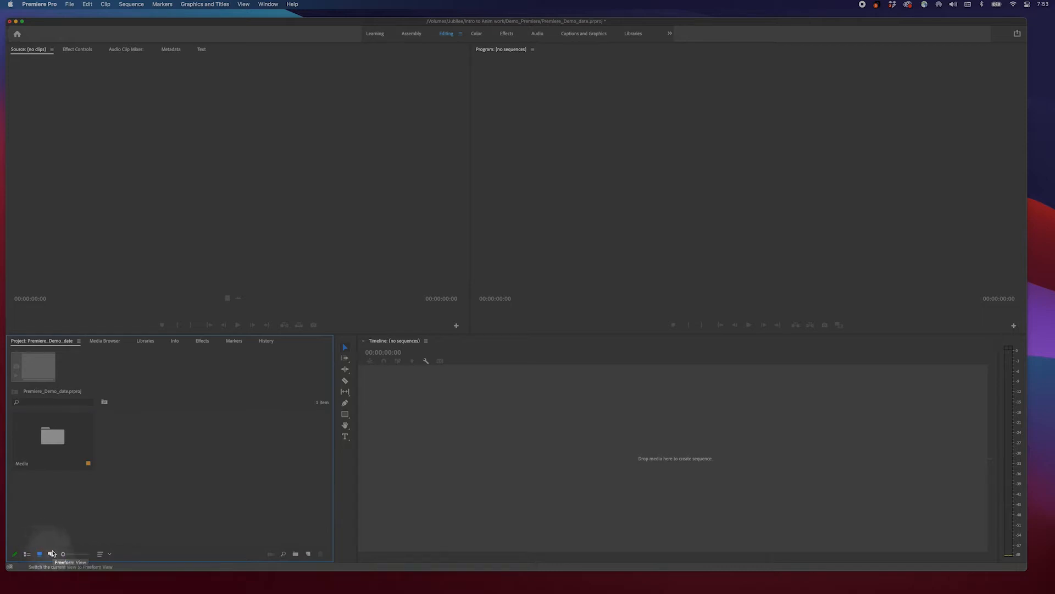
{"action": "left_click", "coordinate": [51, 554]}
{"action": "left_click", "coordinate": [40, 554]}
{"action": "left_click", "coordinate": [49, 431]}
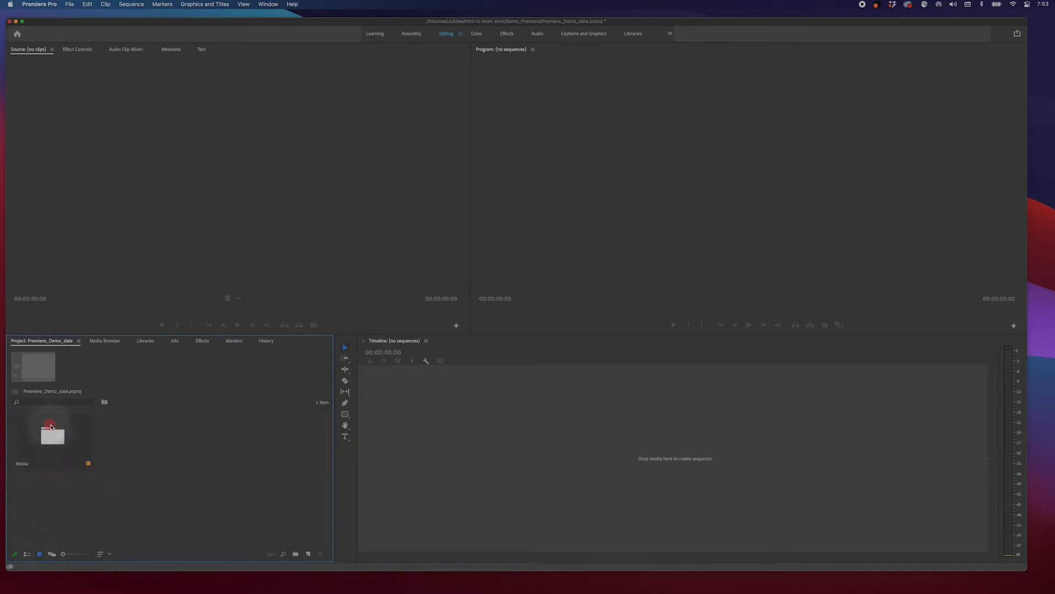
{"action": "double_click", "coordinate": [52, 434]}
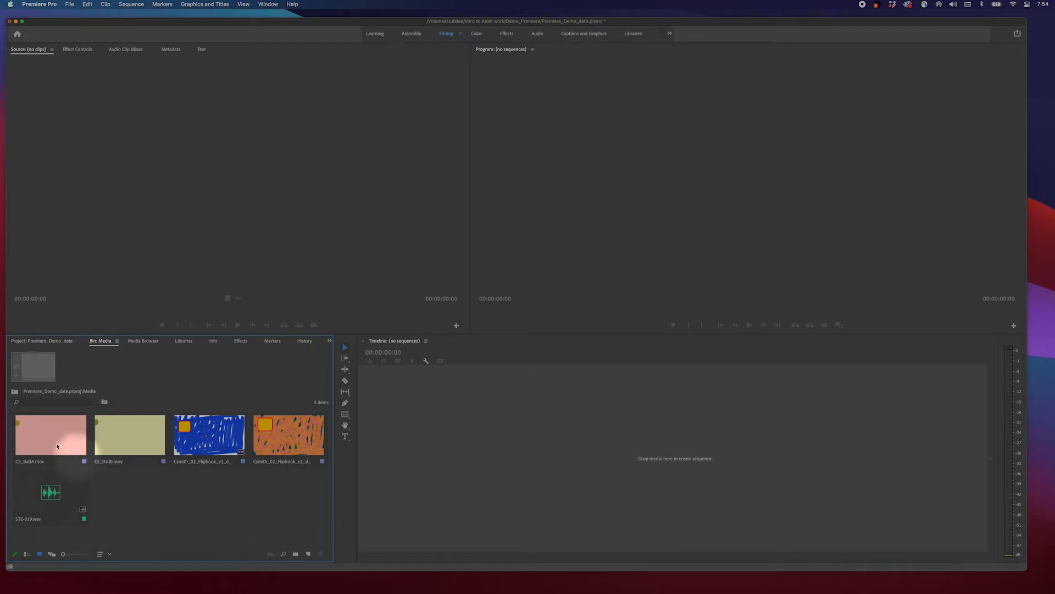
Display the Media bin's clips as a list, then return to the project root and set it to List View too
{"action": "left_click", "coordinate": [26, 554]}
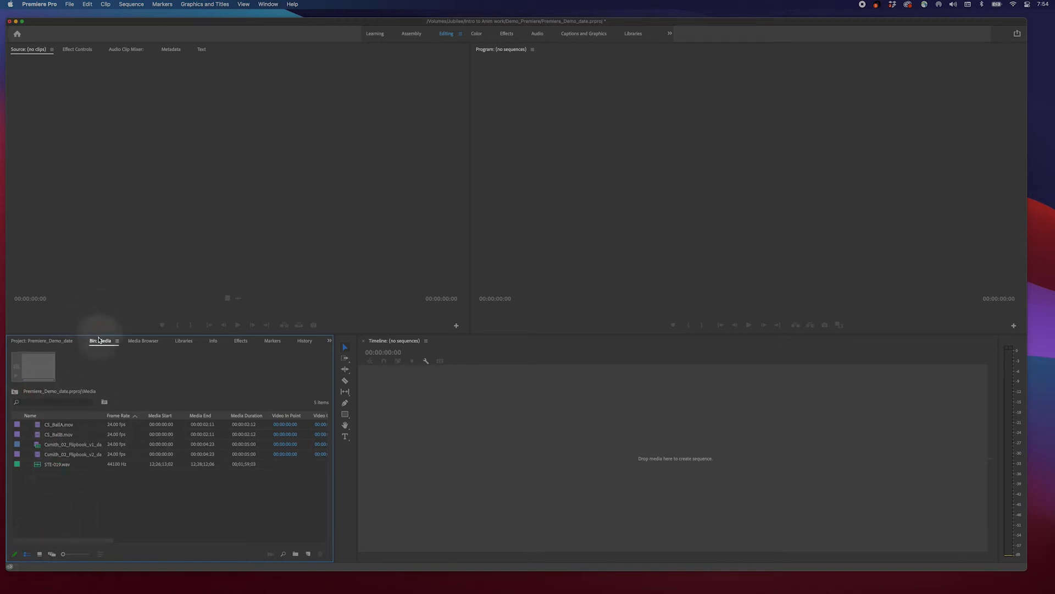
{"action": "left_click", "coordinate": [49, 343]}
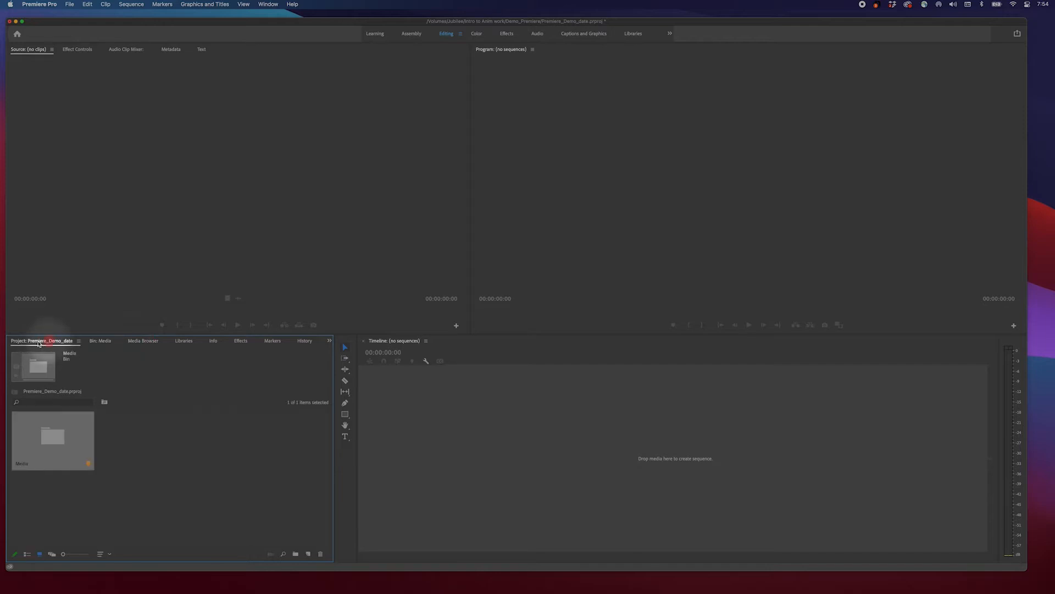
{"action": "left_click", "coordinate": [25, 554]}
{"action": "left_click", "coordinate": [77, 496]}
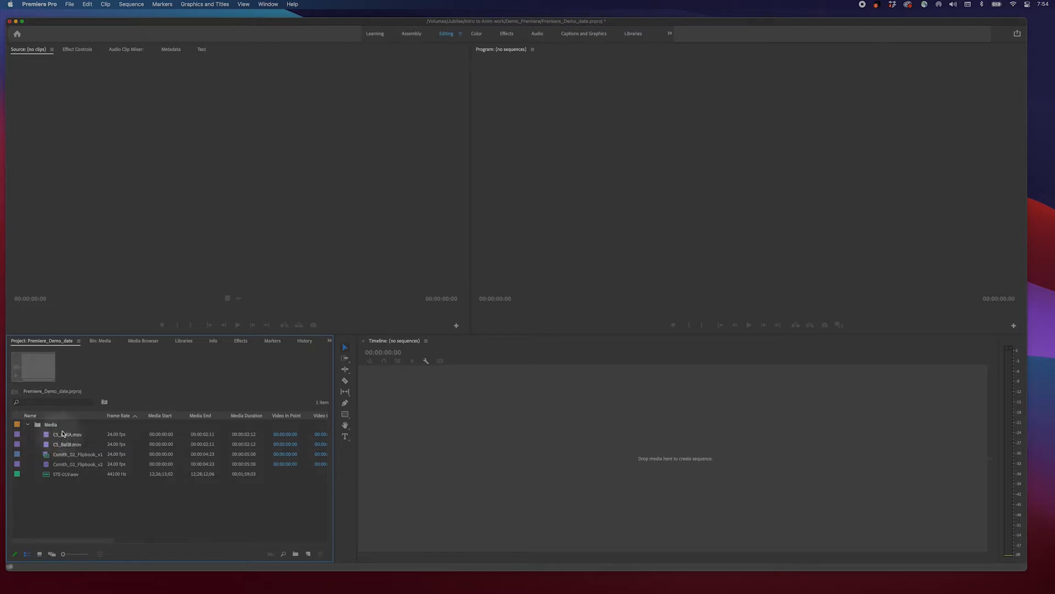
Preview CS_BallA.mov and the v1 flipbook clip in the Source monitor by scrubbing near their starts
{"action": "double_click", "coordinate": [64, 435]}
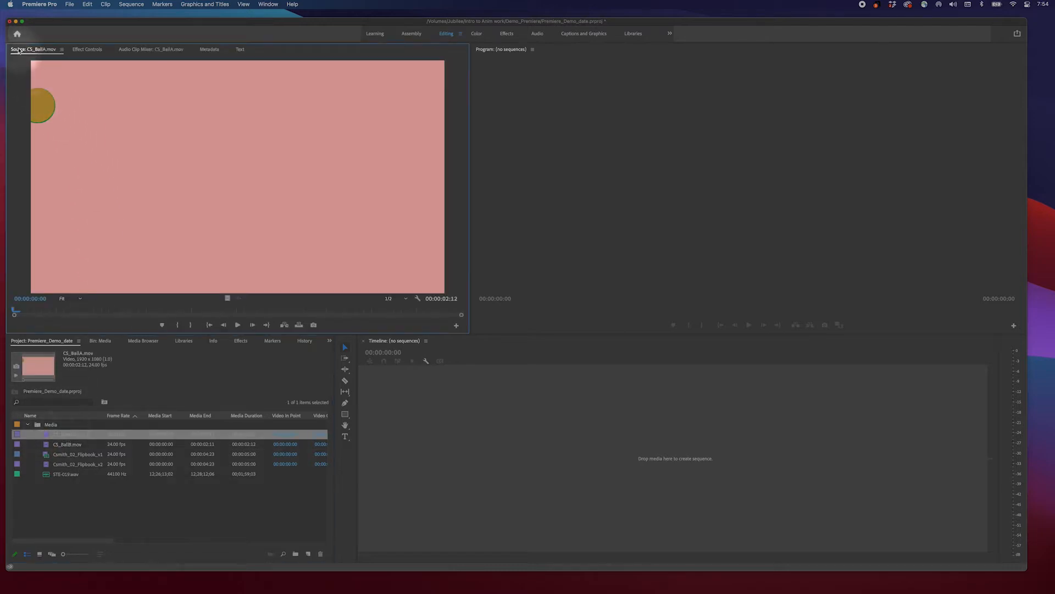
{"action": "mouse_move", "coordinate": [15, 310]}
{"action": "left_mouse_down"}
{"action": "mouse_move", "coordinate": [129, 288]}
{"action": "mouse_move", "coordinate": [462, 288]}
{"action": "mouse_move", "coordinate": [2, 309]}
{"action": "left_mouse_up"}
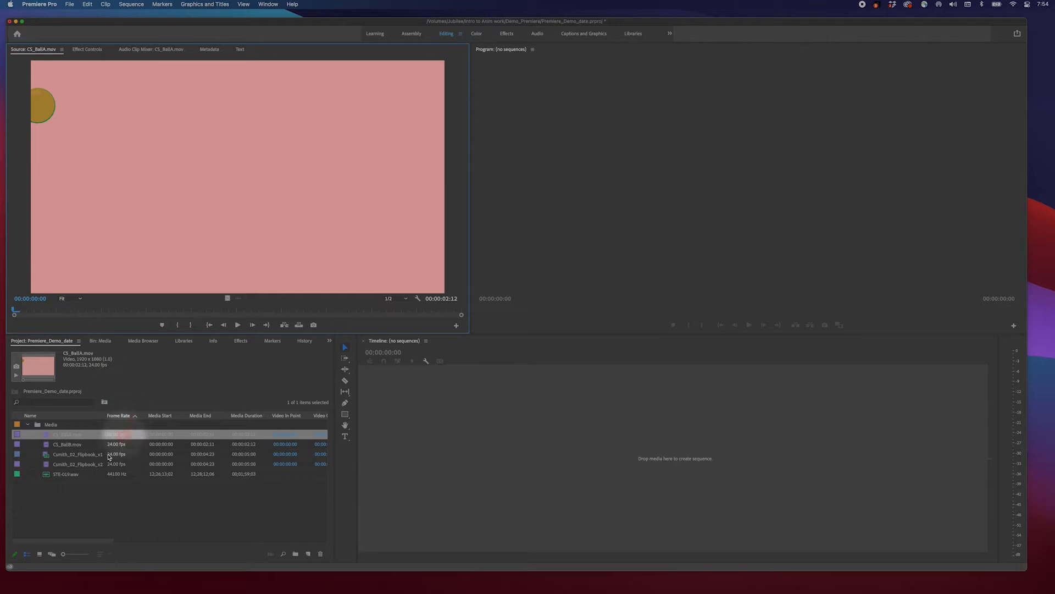
{"action": "double_click", "coordinate": [61, 455]}
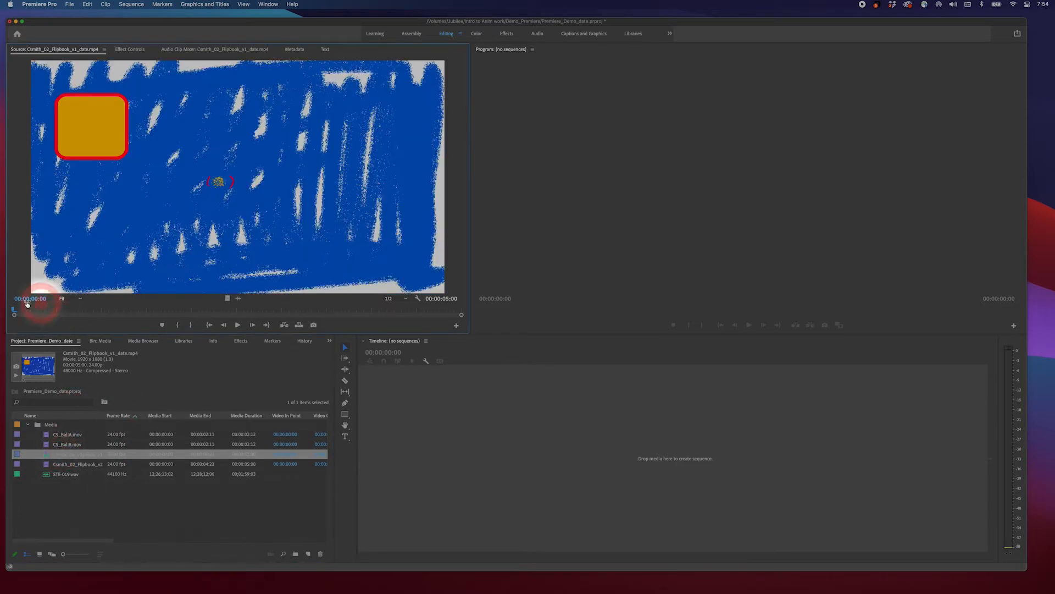
{"action": "mouse_move", "coordinate": [25, 311]}
{"action": "left_mouse_down"}
{"action": "mouse_move", "coordinate": [292, 283]}
{"action": "mouse_move", "coordinate": [428, 289]}
{"action": "mouse_move", "coordinate": [462, 302]}
{"action": "mouse_move", "coordinate": [16, 309]}
{"action": "left_mouse_up"}
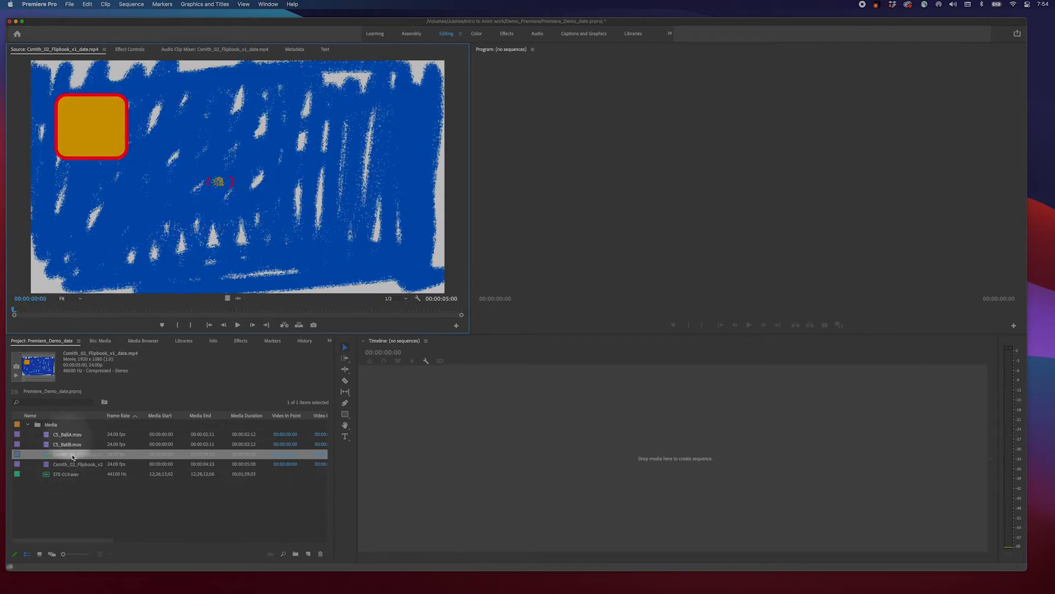
Load STE-019.wav in the Source monitor, scrub through its waveform and return to the start
{"action": "double_click", "coordinate": [62, 475]}
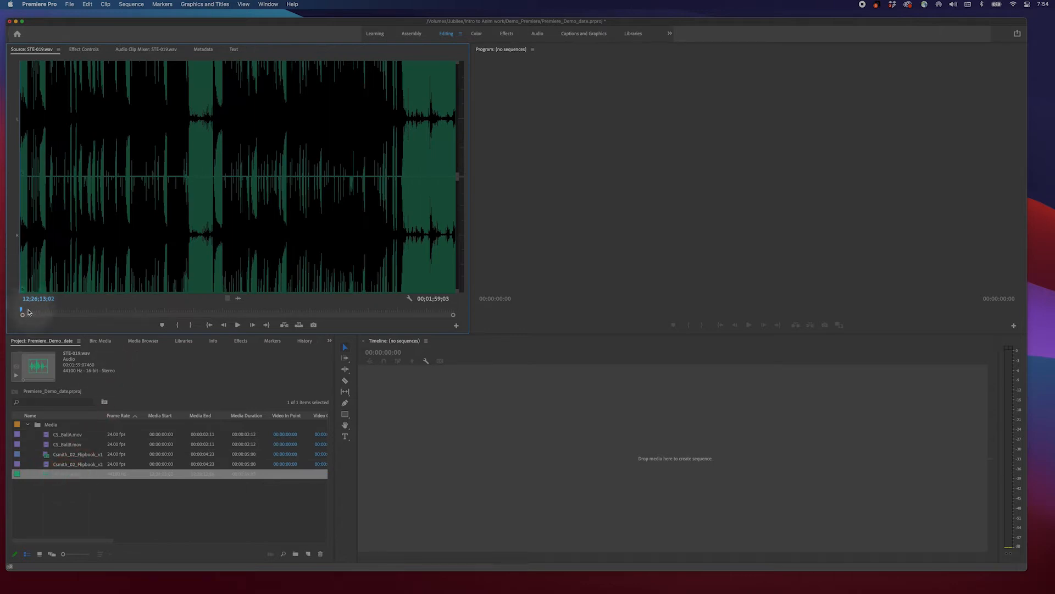
{"action": "left_click_drag", "start_coordinate": [26, 310], "coordinate": [297, 305]}
{"action": "left_click_drag", "start_coordinate": [225, 304], "coordinate": [21, 307]}
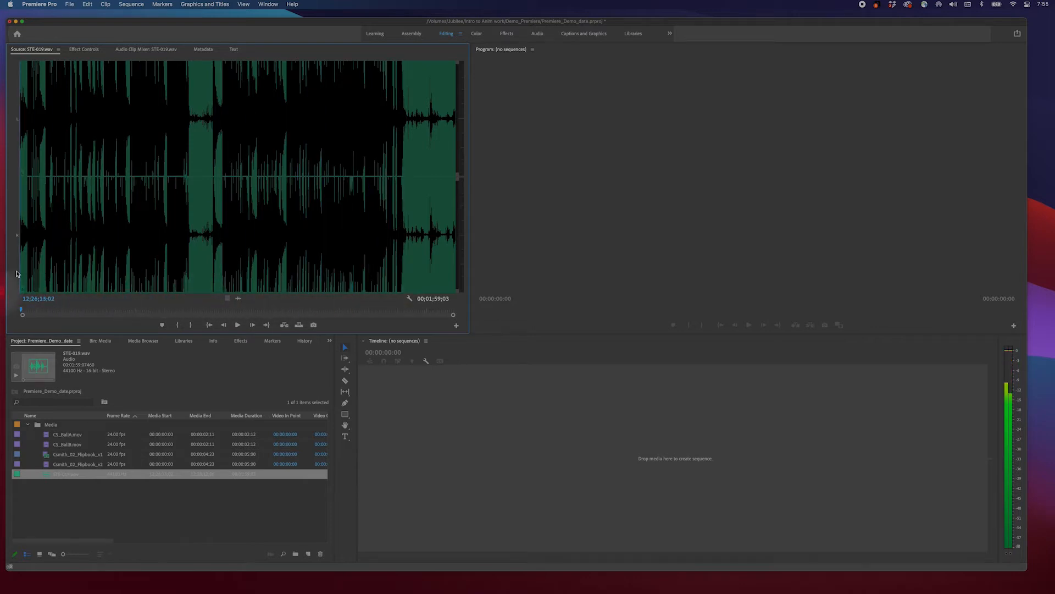
{"action": "left_click_drag", "start_coordinate": [232, 175], "coordinate": [251, 177]}
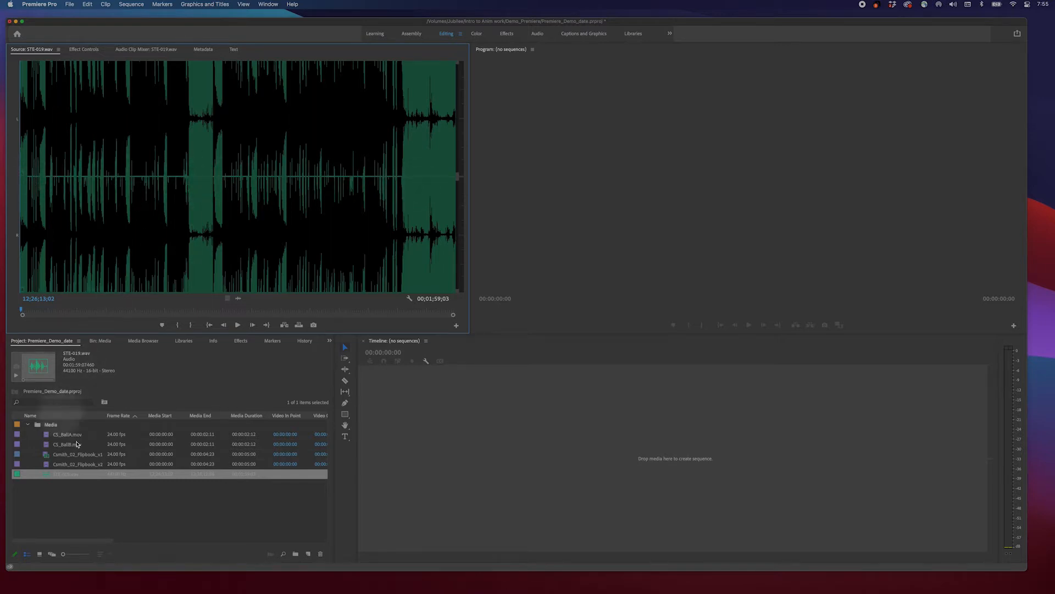
{"action": "left_click", "coordinate": [71, 497]}
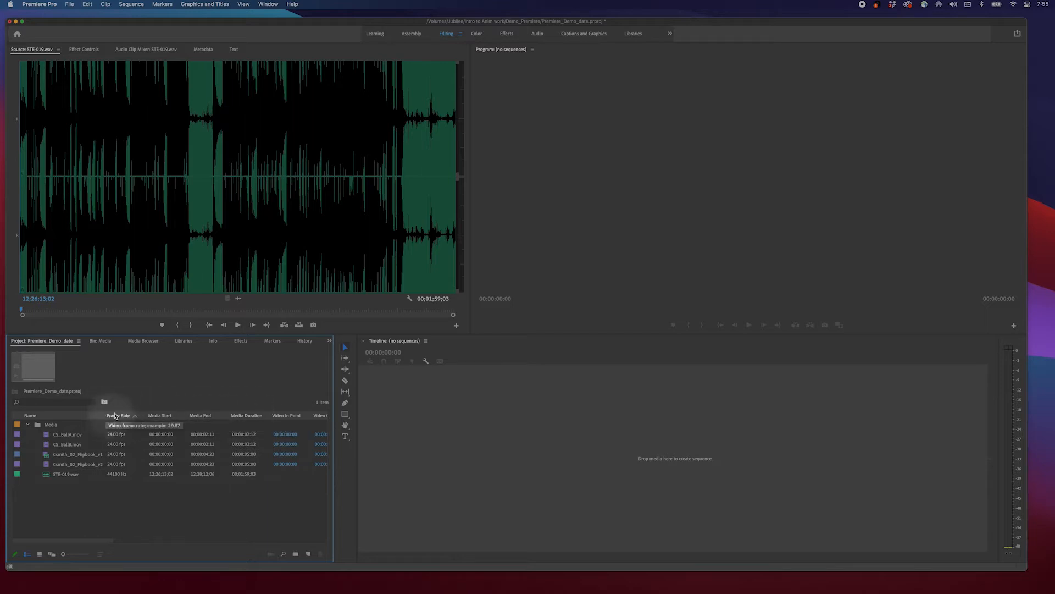
Sort the Media bin's clips by frame rate in both directions and compare the CS_BallA.mov and CS_BallB.mov entries
{"action": "left_click", "coordinate": [118, 416]}
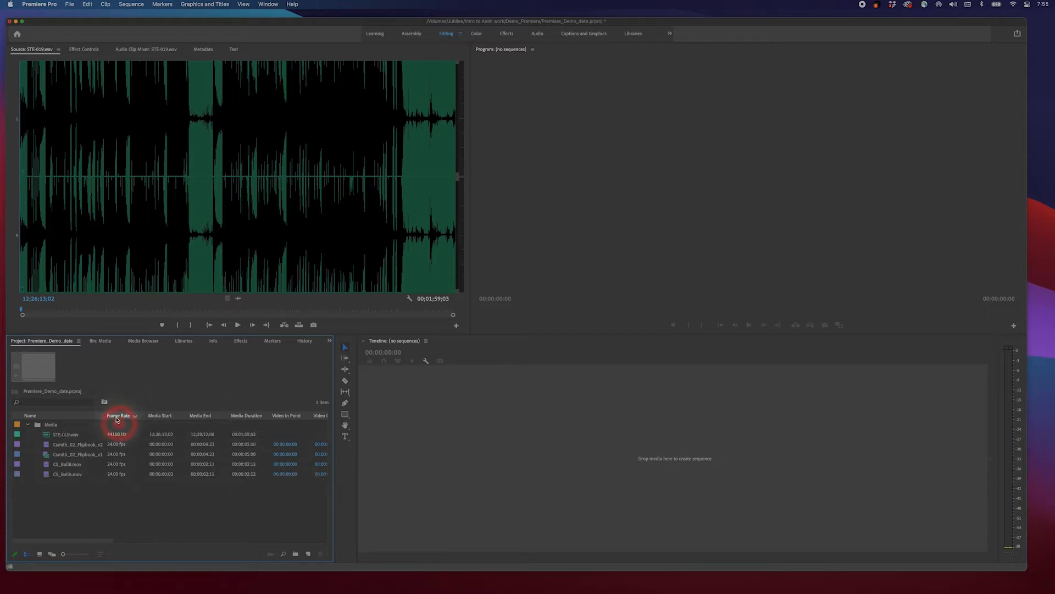
{"action": "left_click", "coordinate": [134, 417]}
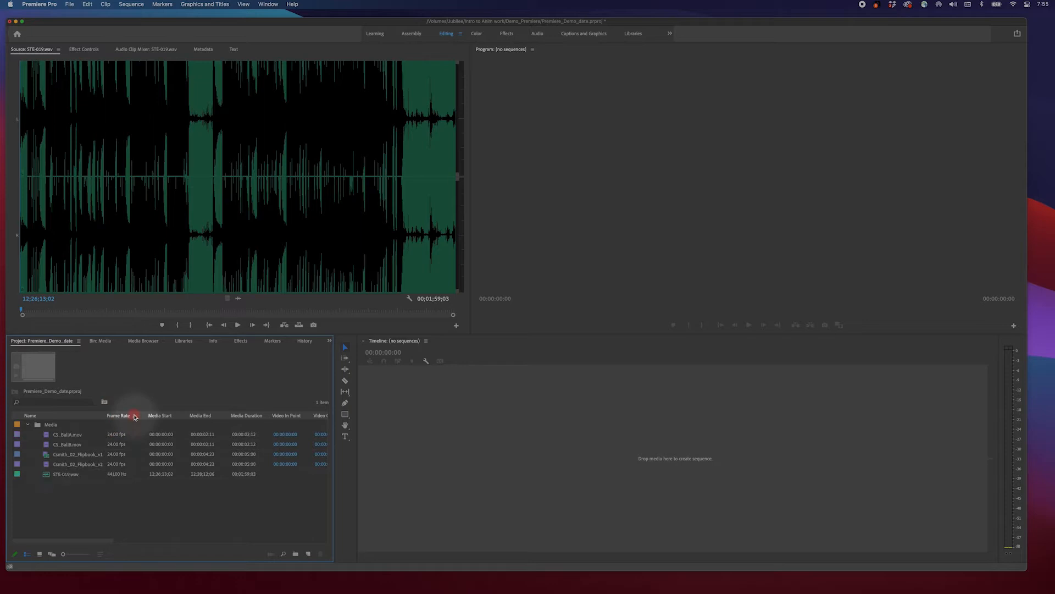
{"action": "left_click", "coordinate": [73, 436]}
{"action": "left_click", "coordinate": [73, 445]}
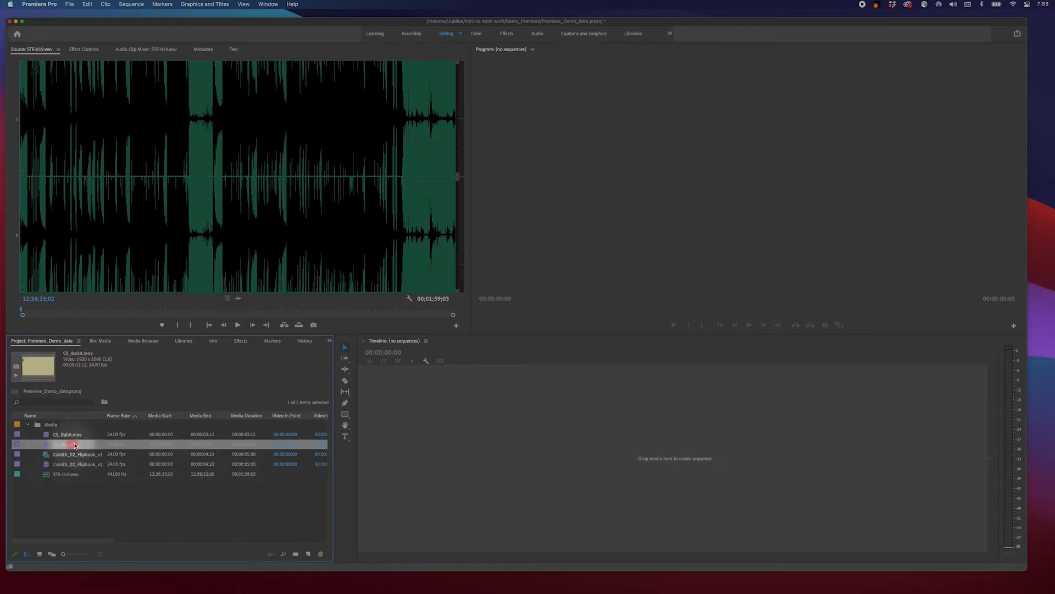
{"action": "left_click", "coordinate": [74, 435]}
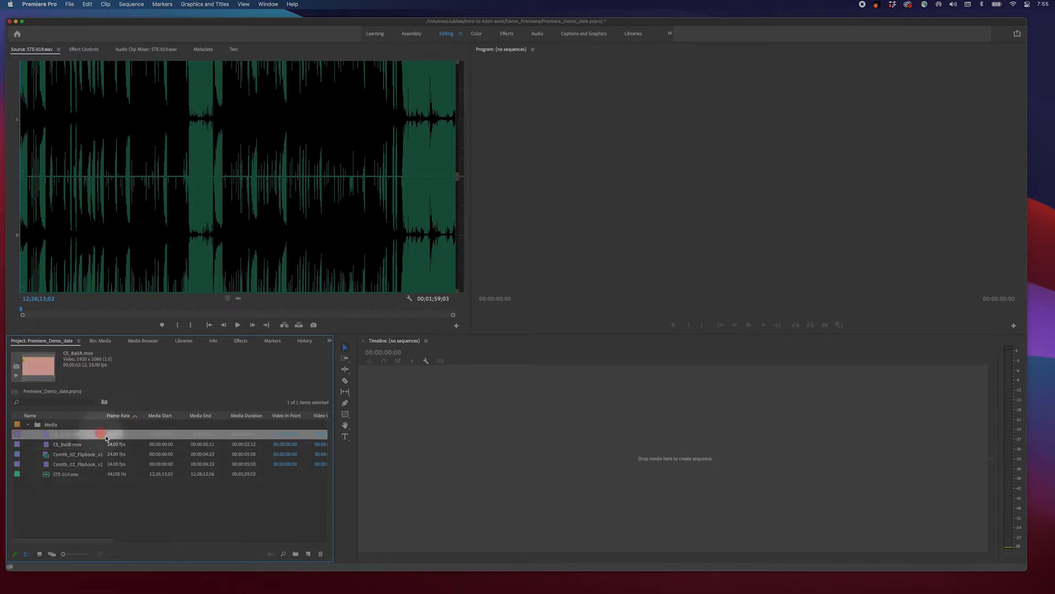
{"action": "left_click", "coordinate": [115, 487]}
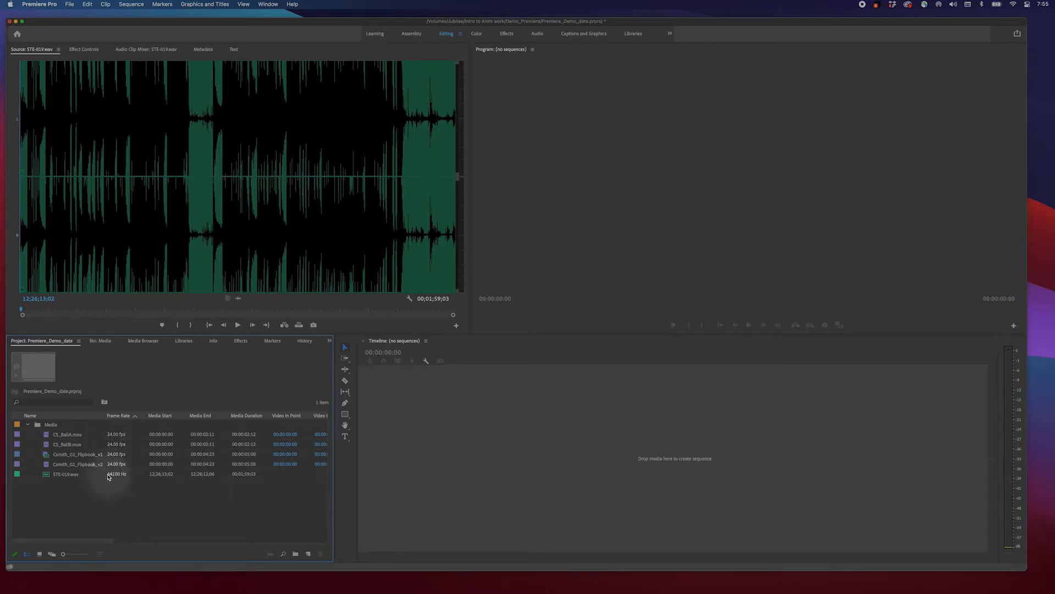
Enter the description "take 1" for CS_BallA.mov and "take 2" for CS_BallB.mov
{"action": "left_click_drag", "start_coordinate": [52, 542], "coordinate": [216, 541]}
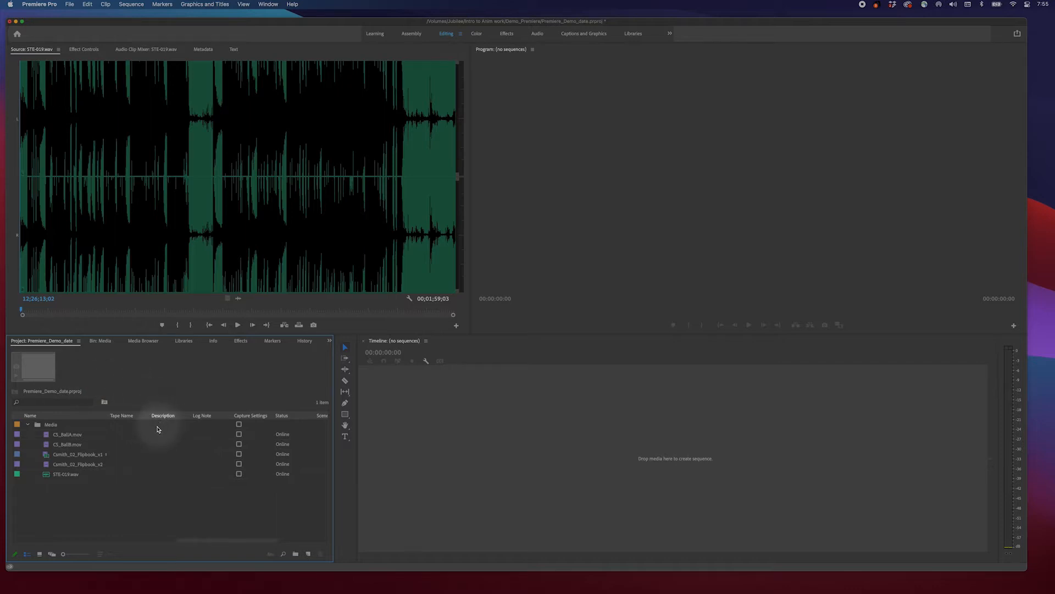
{"action": "left_click", "coordinate": [157, 434]}
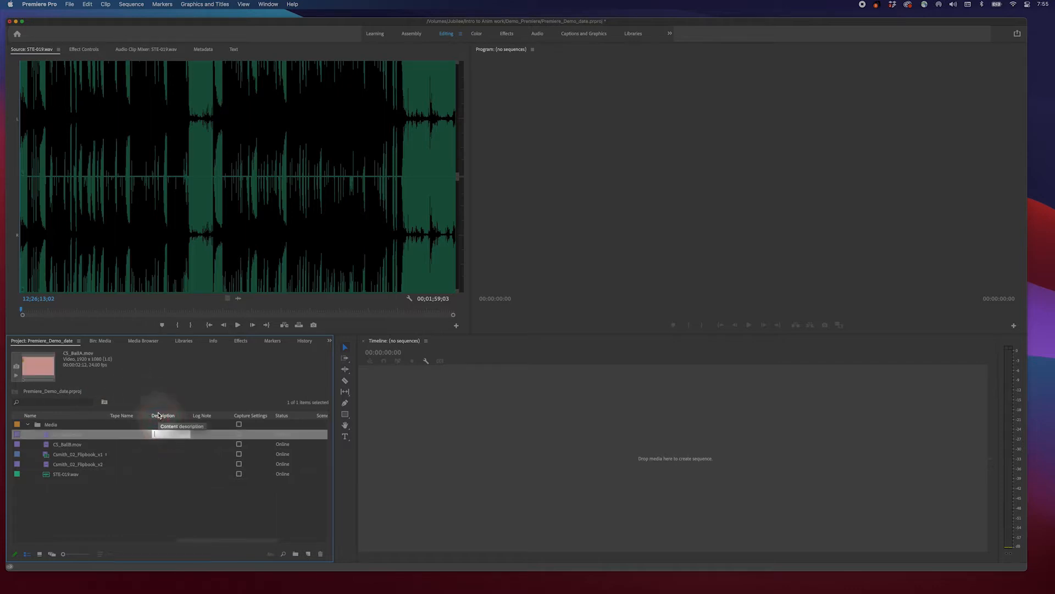
{"action": "left_click", "coordinate": [204, 434]}
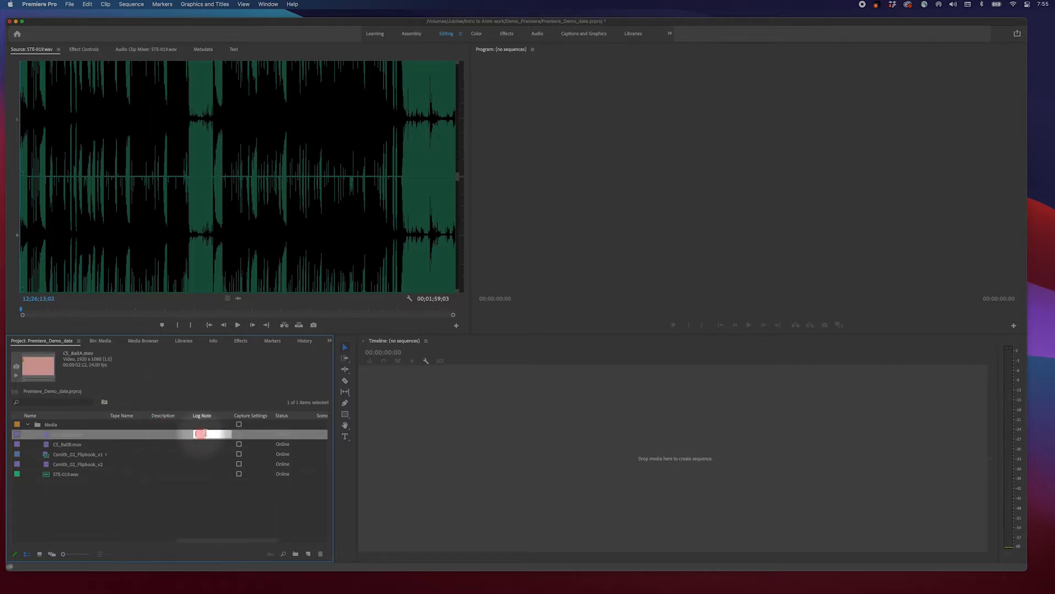
{"action": "left_click", "coordinate": [164, 434]}
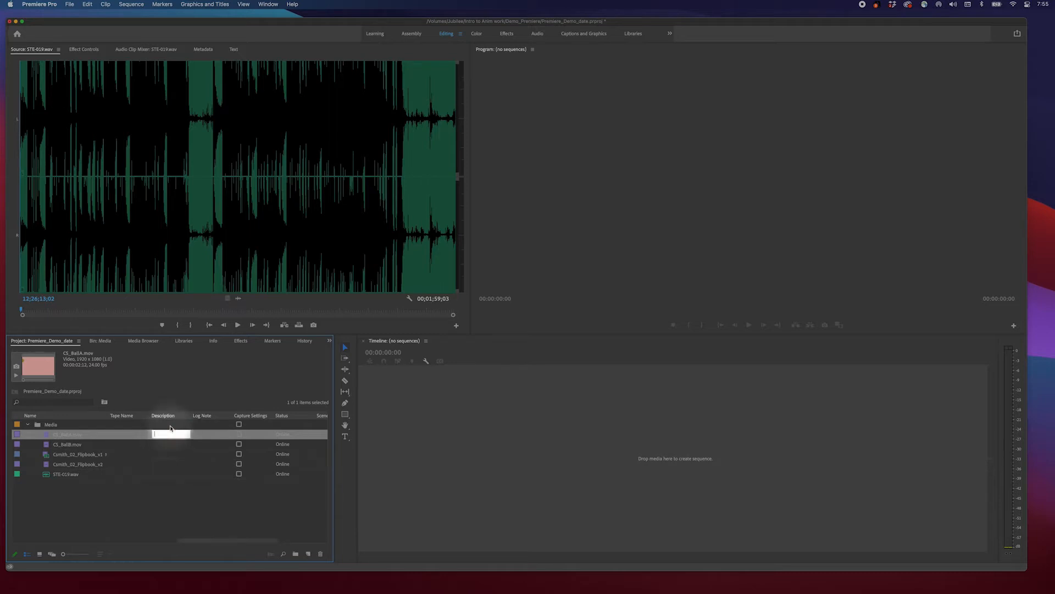
{"action": "type", "text": "take 1"}
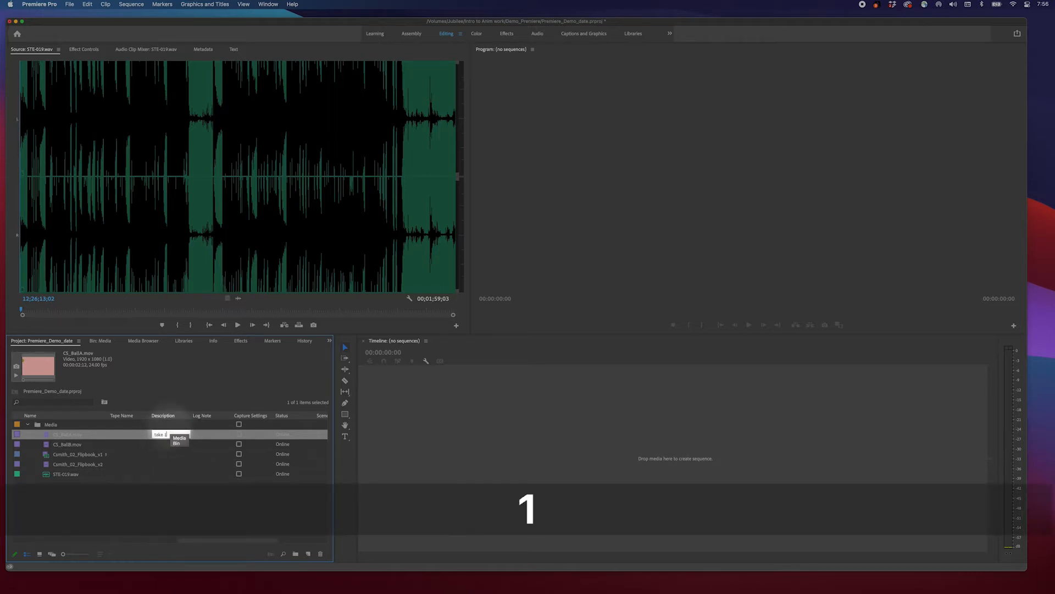
{"action": "key", "text": "Return"}
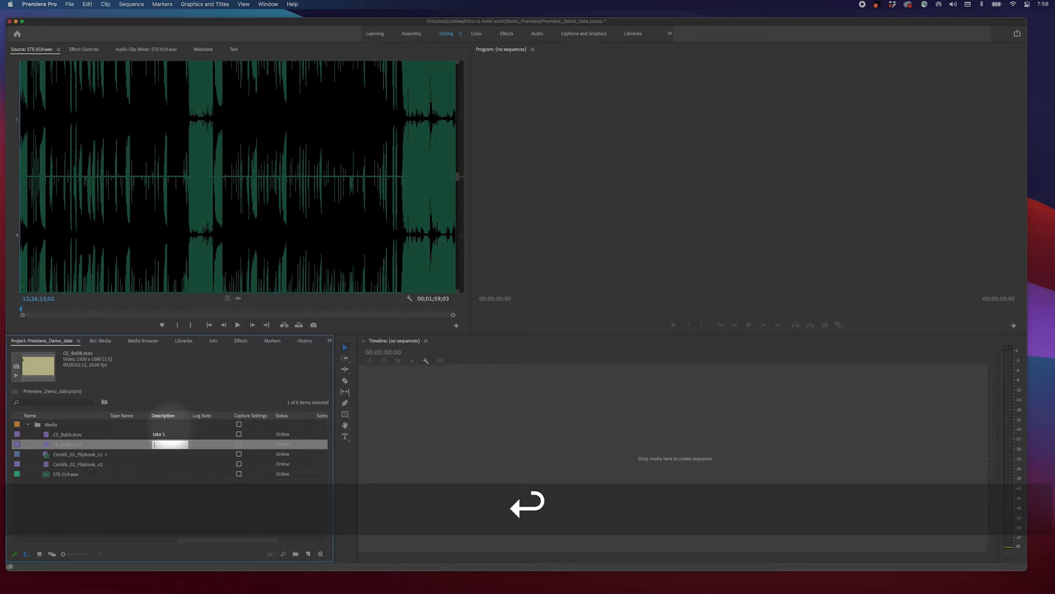
{"action": "type", "text": "take 2"}
{"action": "key", "text": "Return"}
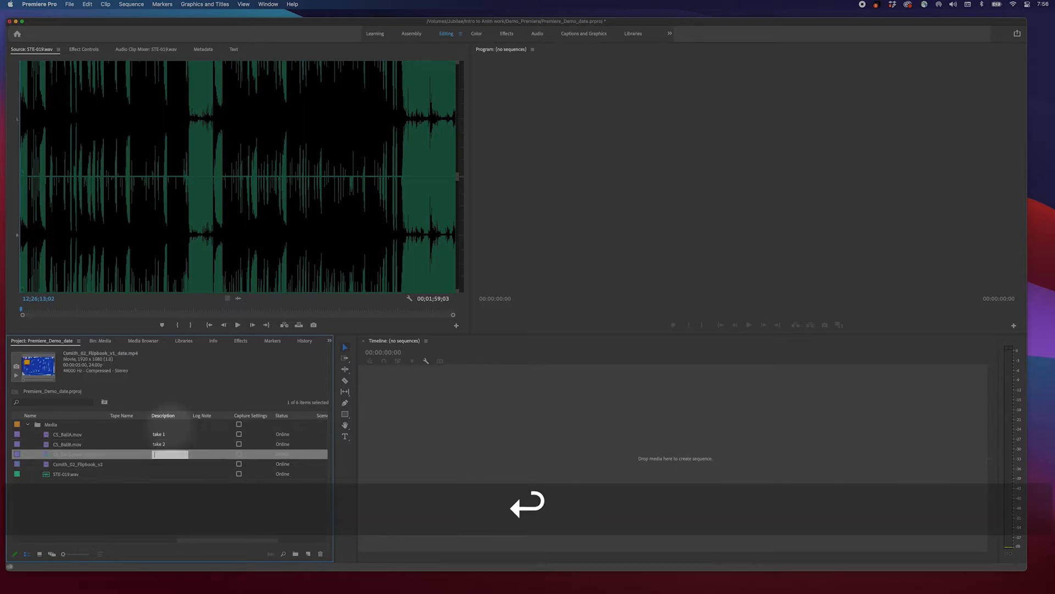
{"action": "left_click", "coordinate": [163, 474]}
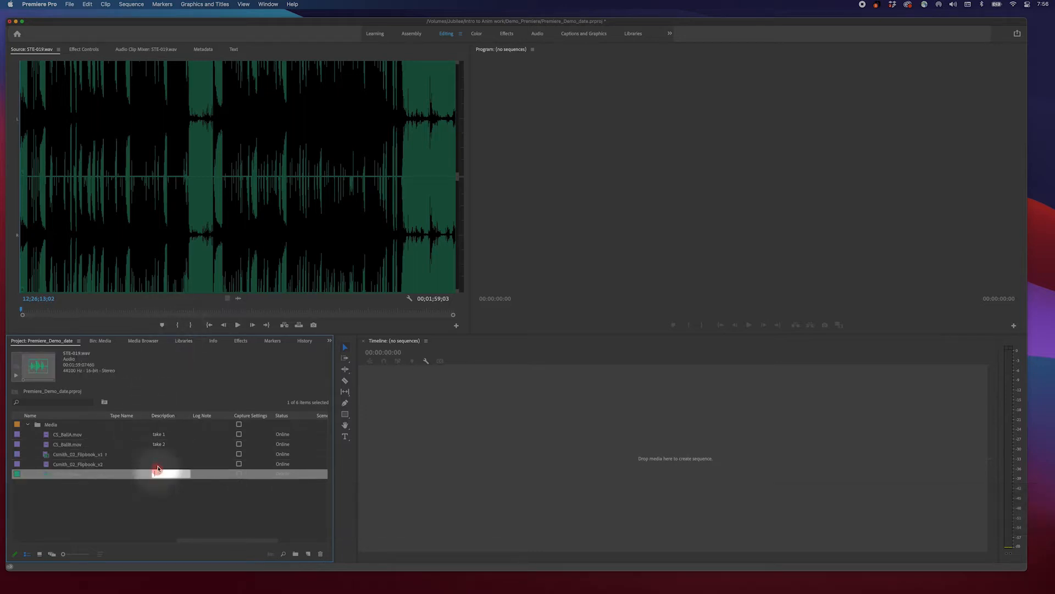
Sort the project items by description in descending order, return to the first metadata columns and clear the selection
{"action": "left_click", "coordinate": [160, 416]}
{"action": "left_click", "coordinate": [162, 416]}
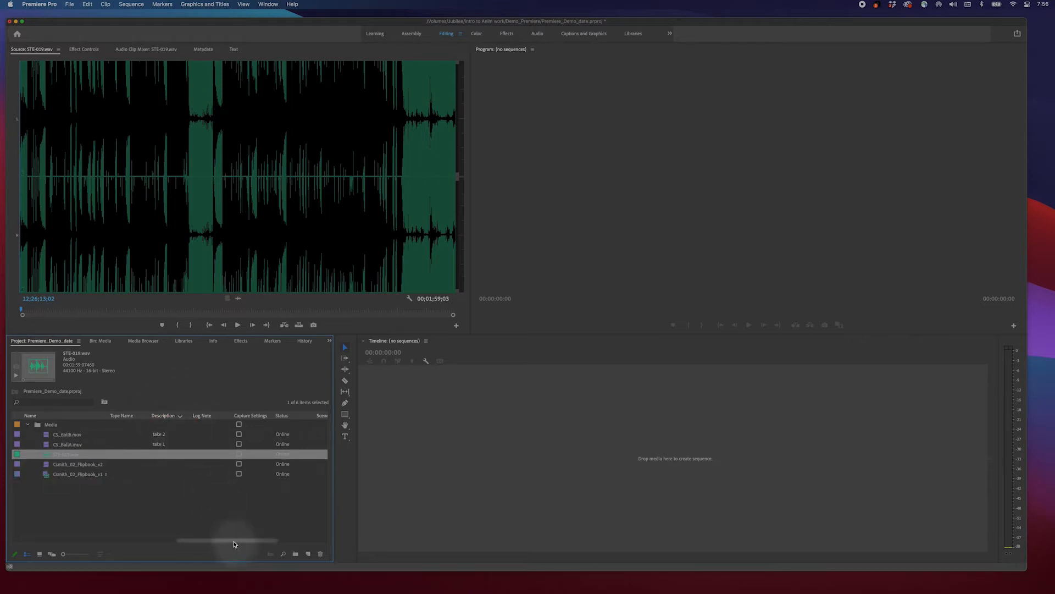
{"action": "left_click_drag", "start_coordinate": [233, 540], "coordinate": [106, 540]}
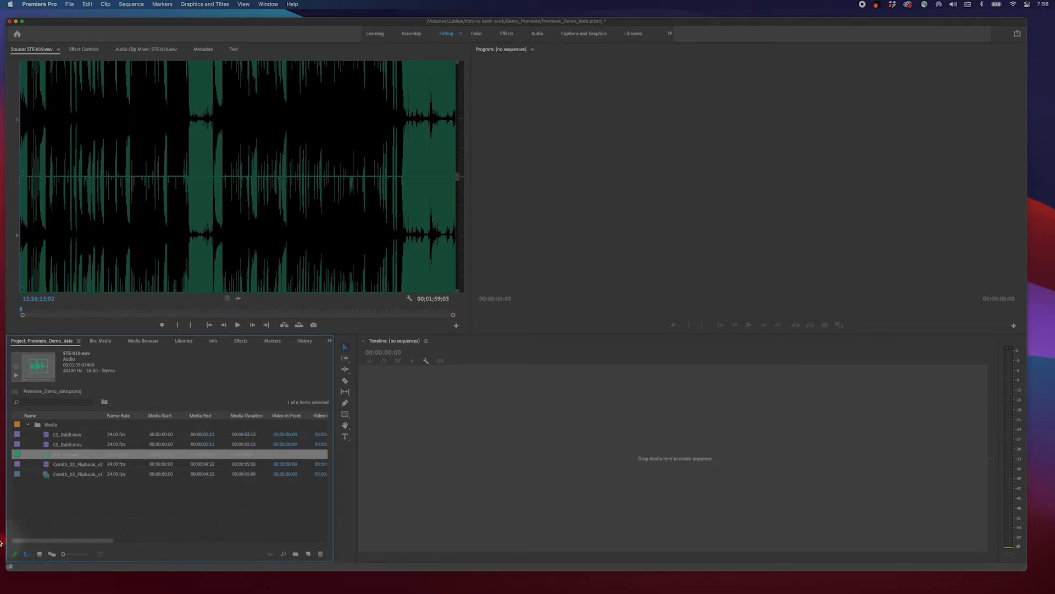
{"action": "left_click", "coordinate": [69, 506]}
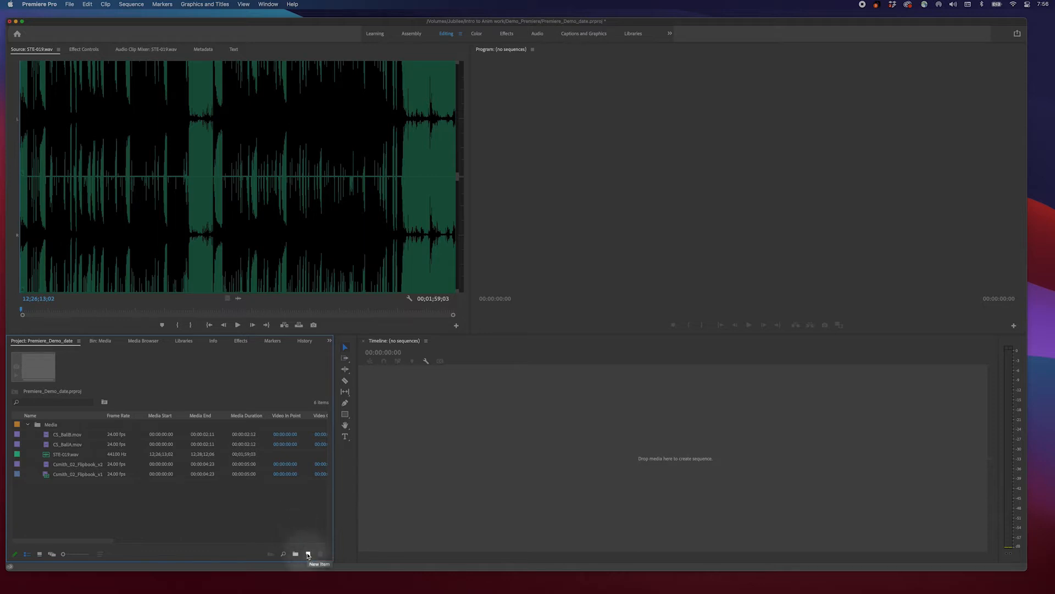
{"action": "left_click", "coordinate": [308, 555]}
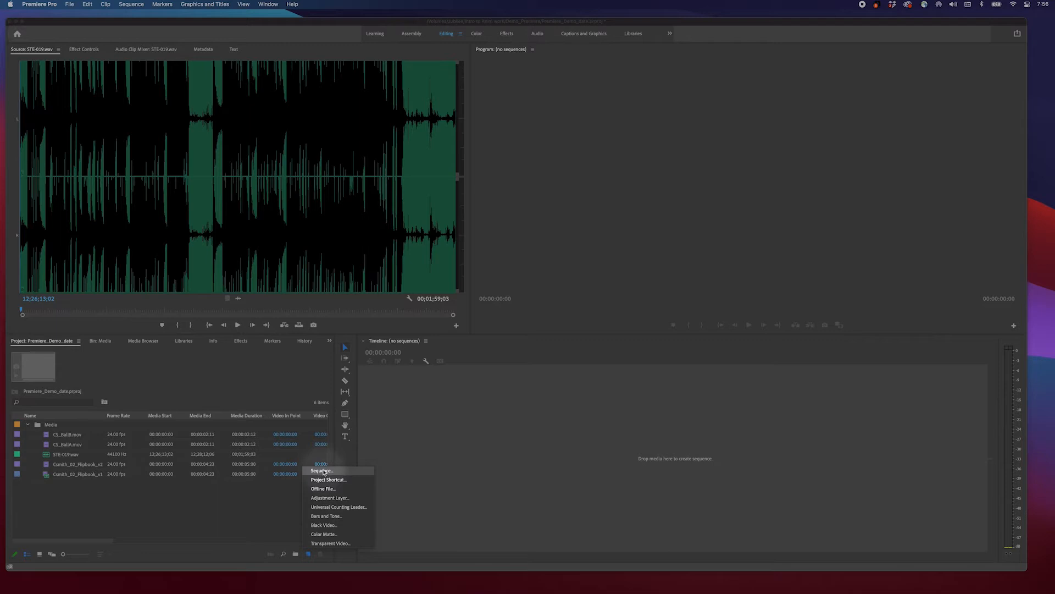
{"action": "left_click", "coordinate": [250, 517]}
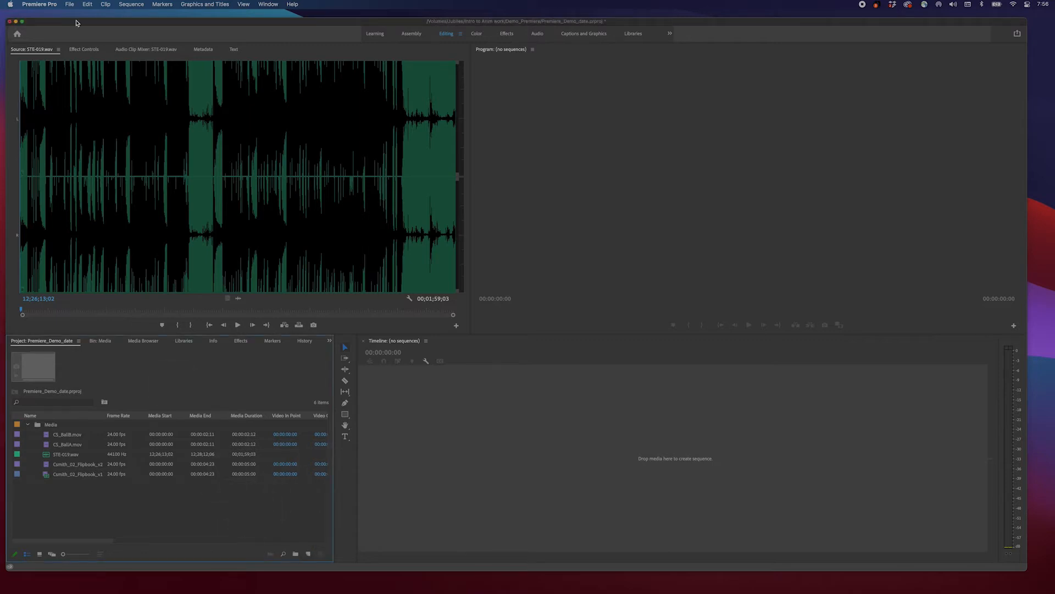
{"action": "left_click", "coordinate": [72, 4]}
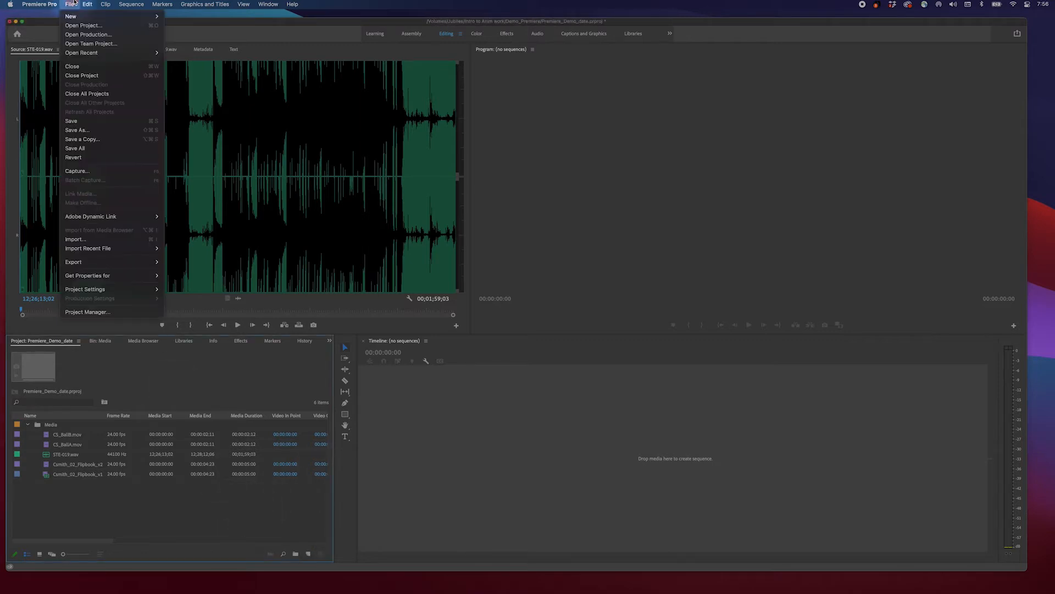
{"action": "mouse_move", "coordinate": [74, 17]}
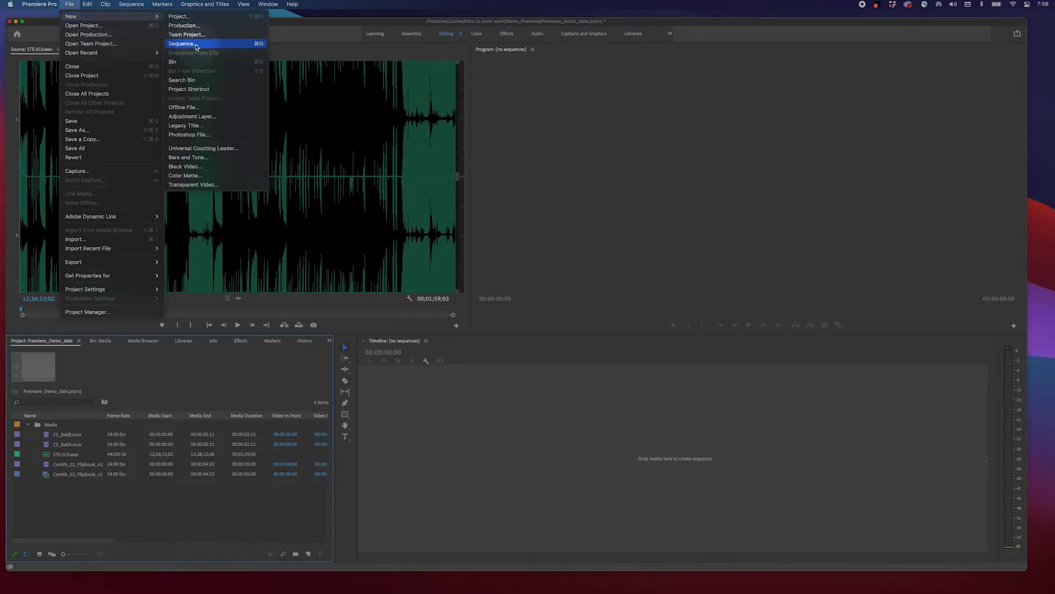
{"action": "left_click", "coordinate": [225, 526]}
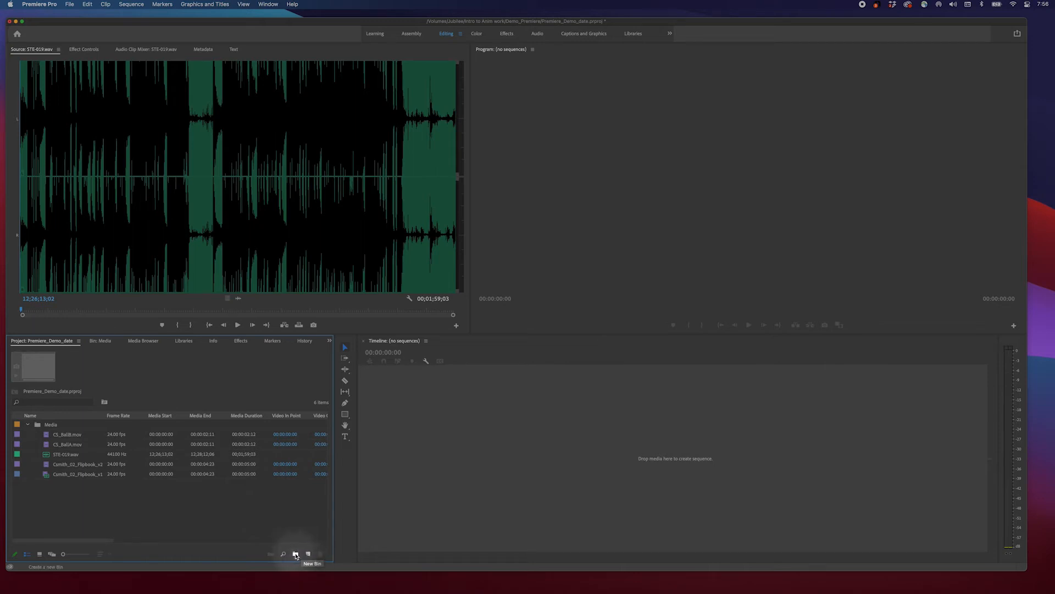
Create a new bin named "Sequences" at the project root
{"action": "left_click", "coordinate": [295, 554]}
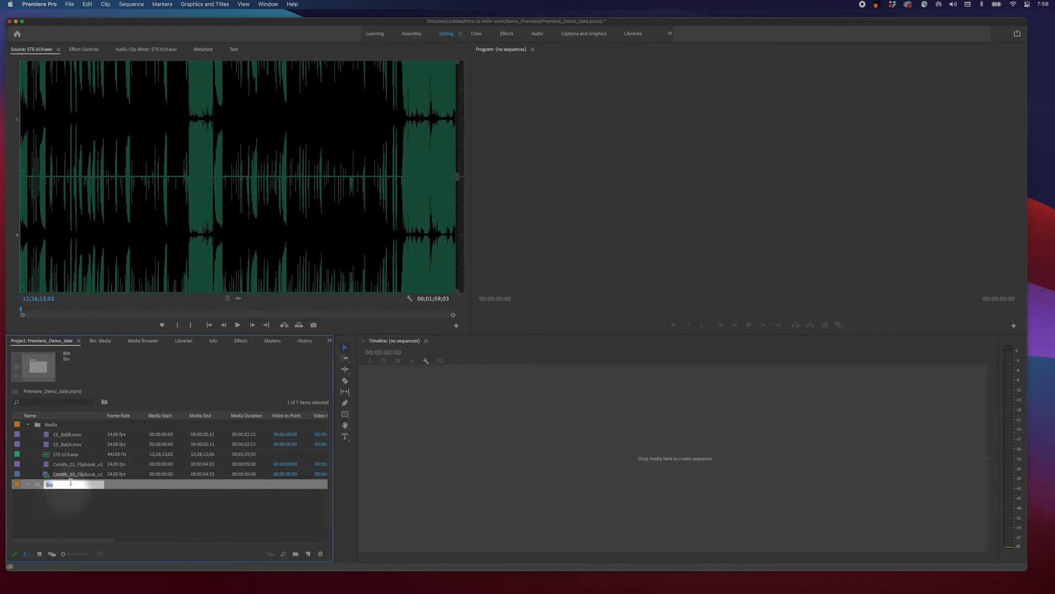
{"action": "type", "text": "S"}
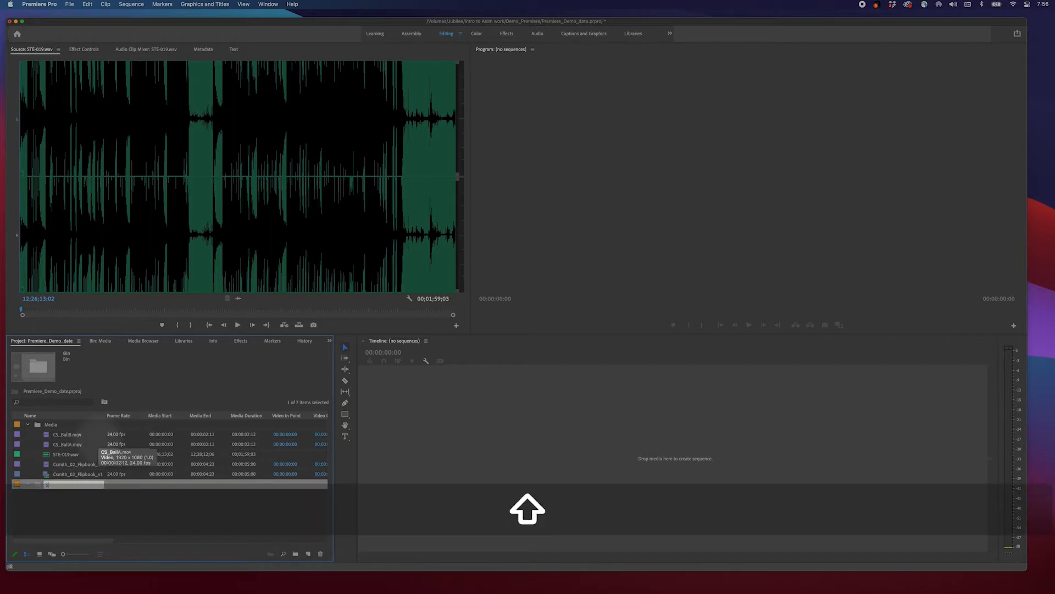
{"action": "type", "text": "equences"}
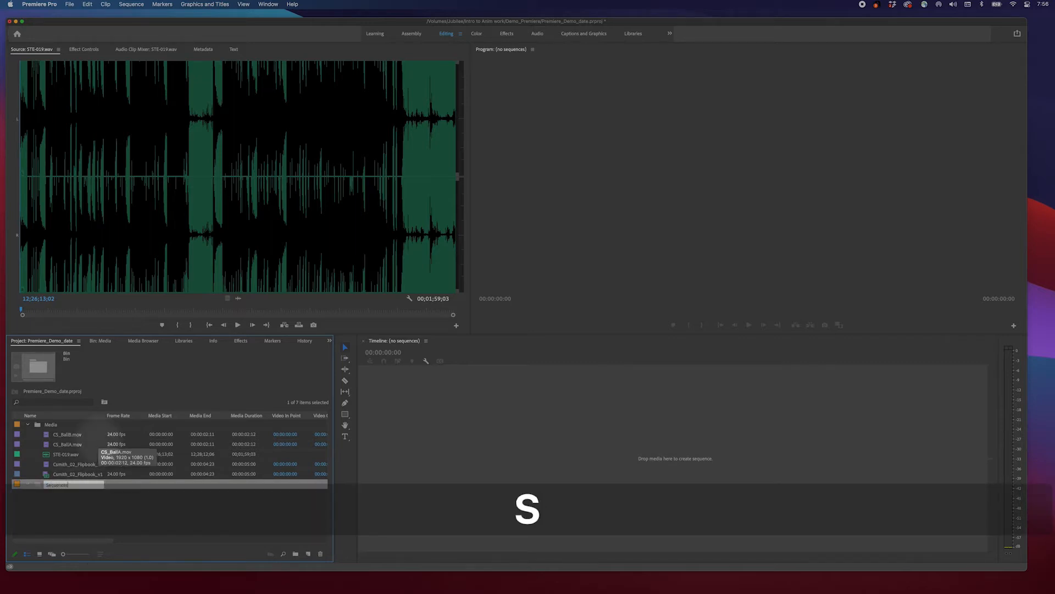
{"action": "key", "text": "Return"}
{"action": "left_click", "coordinate": [123, 502]}
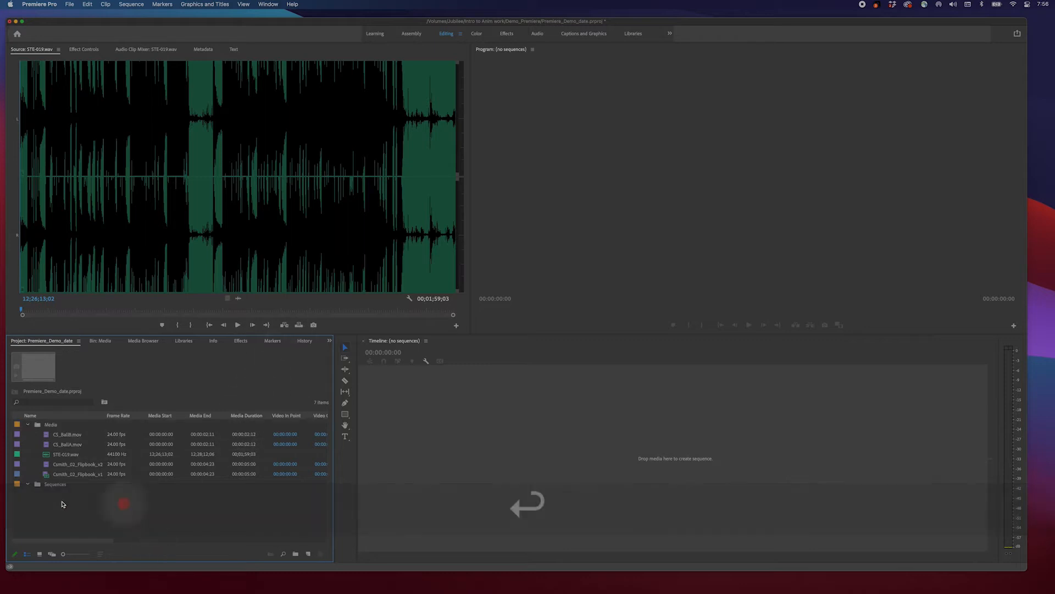
Start a new sequence inside the Sequences bin and collapse the ARRI preset group
{"action": "left_click", "coordinate": [50, 485]}
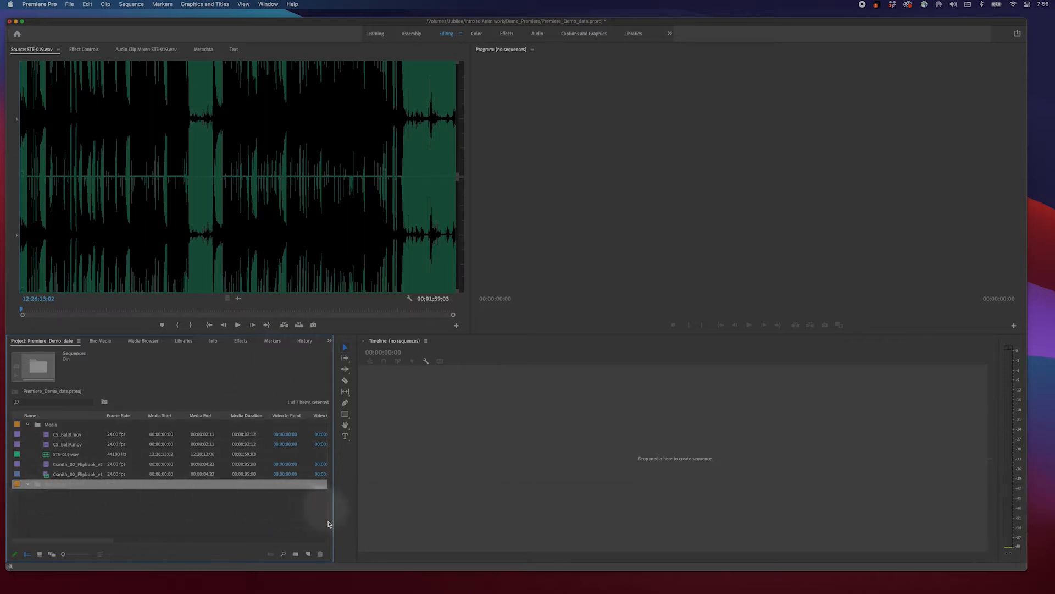
{"action": "left_click", "coordinate": [308, 554]}
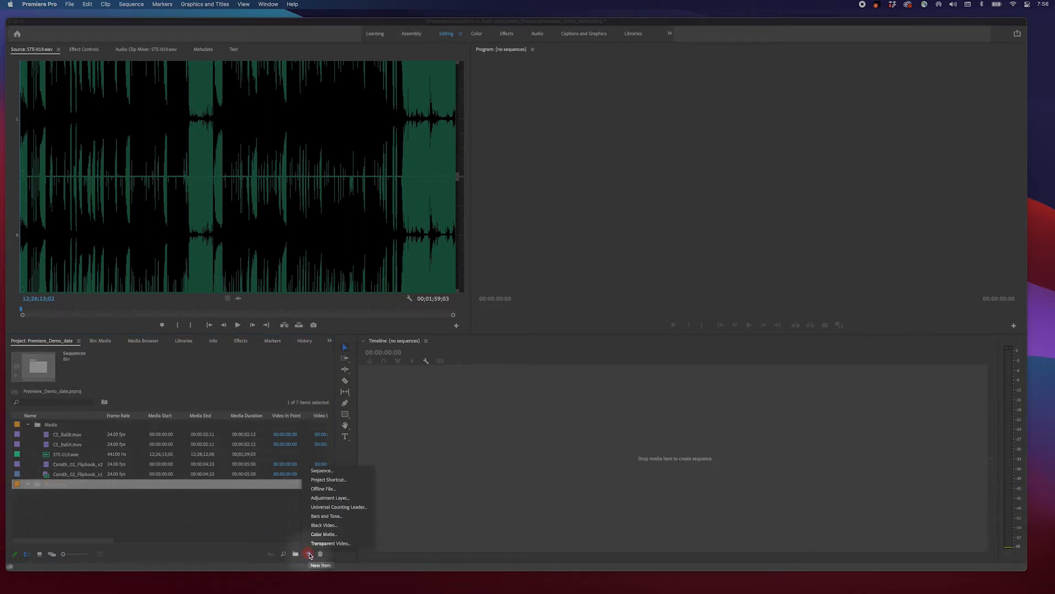
{"action": "left_click", "coordinate": [327, 475]}
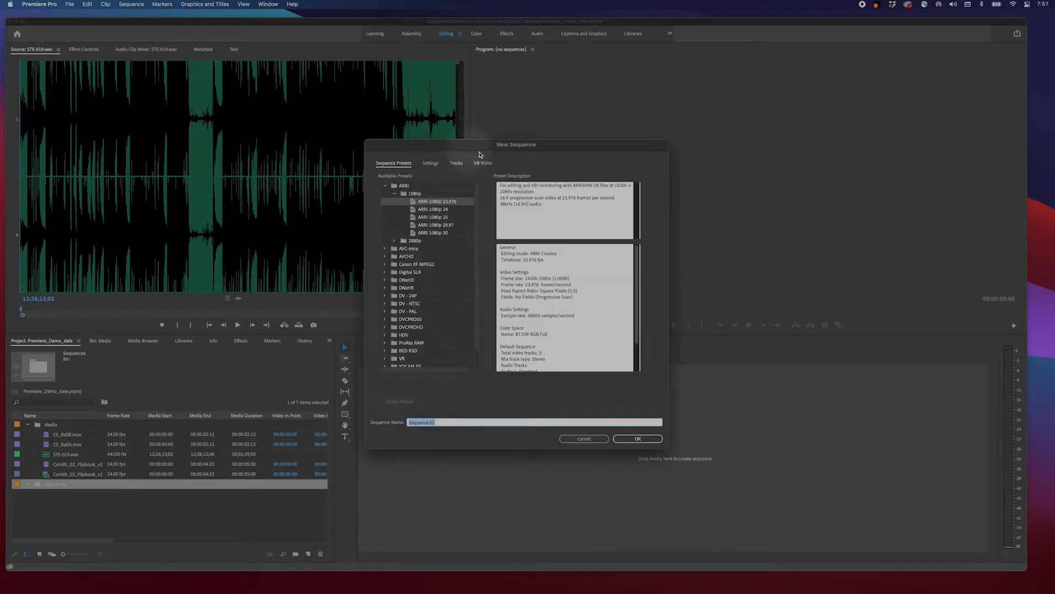
{"action": "left_click_drag", "start_coordinate": [489, 145], "coordinate": [451, 154]}
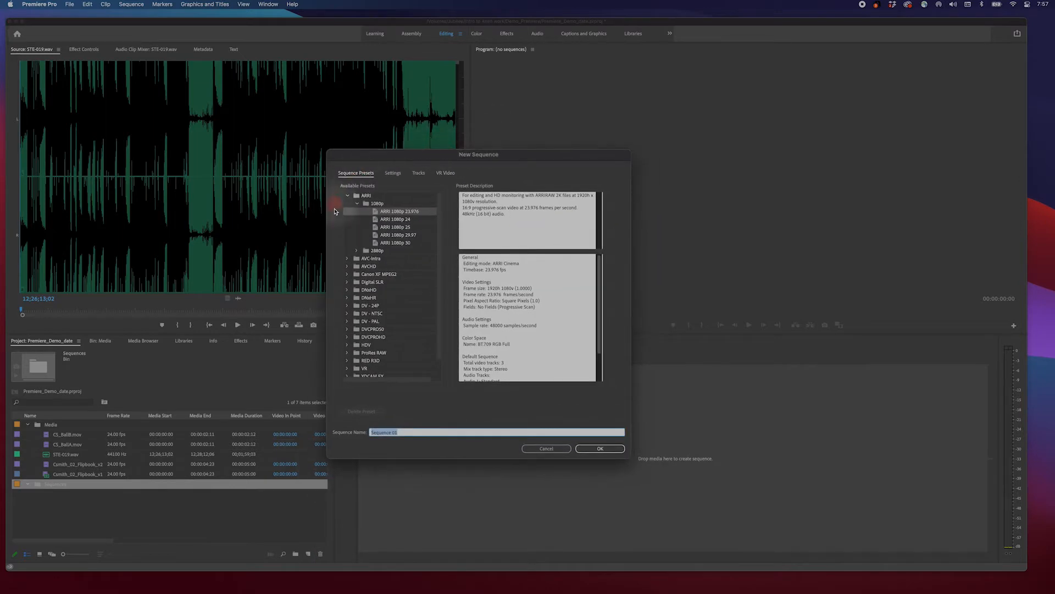
{"action": "left_click", "coordinate": [347, 197]}
{"action": "left_click", "coordinate": [347, 197]}
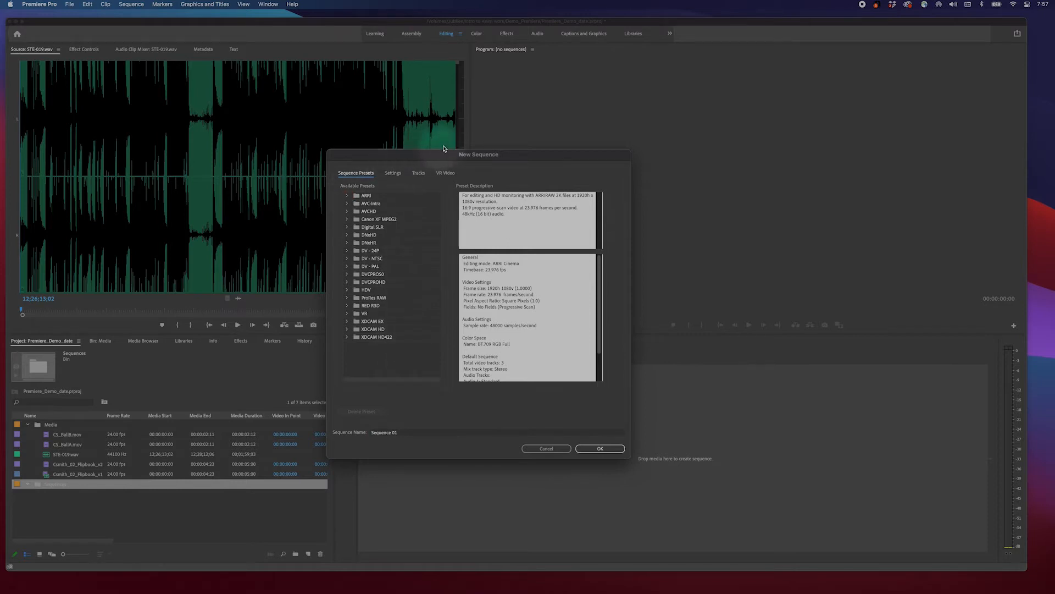
{"action": "left_click_drag", "start_coordinate": [440, 156], "coordinate": [422, 162]}
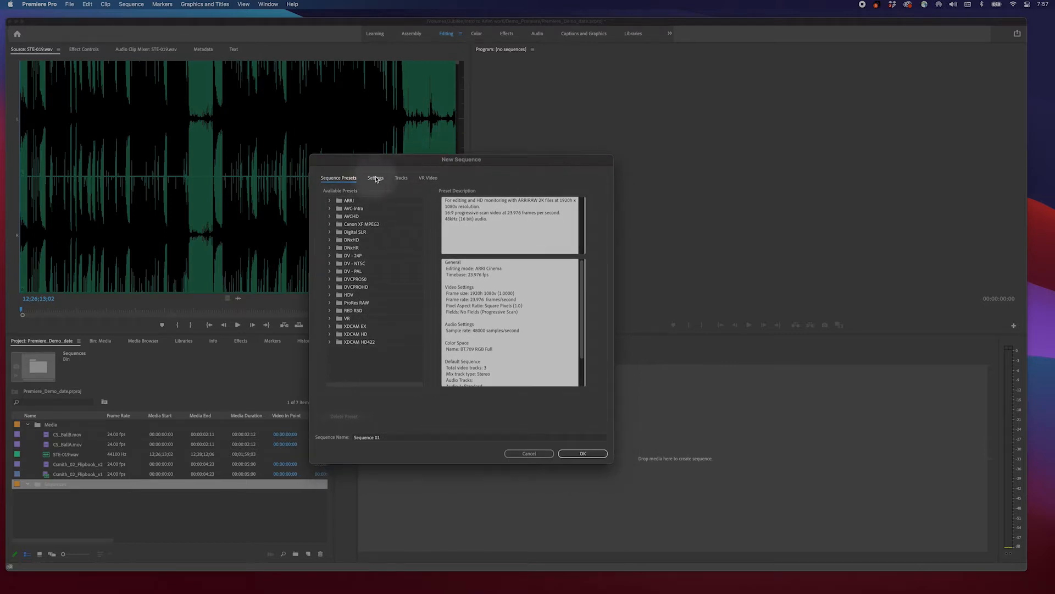
Set the new sequence's editing mode to Custom and its timebase to 24.00 frames/second
{"action": "left_click", "coordinate": [376, 179]}
{"action": "left_click", "coordinate": [456, 192]}
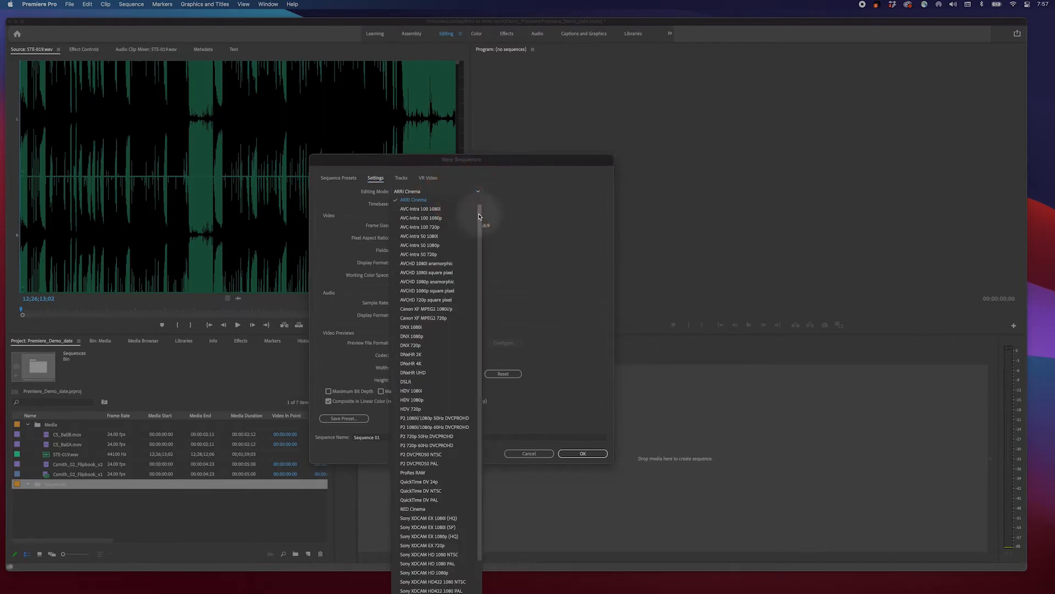
{"action": "left_click_drag", "start_coordinate": [479, 216], "coordinate": [476, 193]}
{"action": "left_click", "coordinate": [409, 201]}
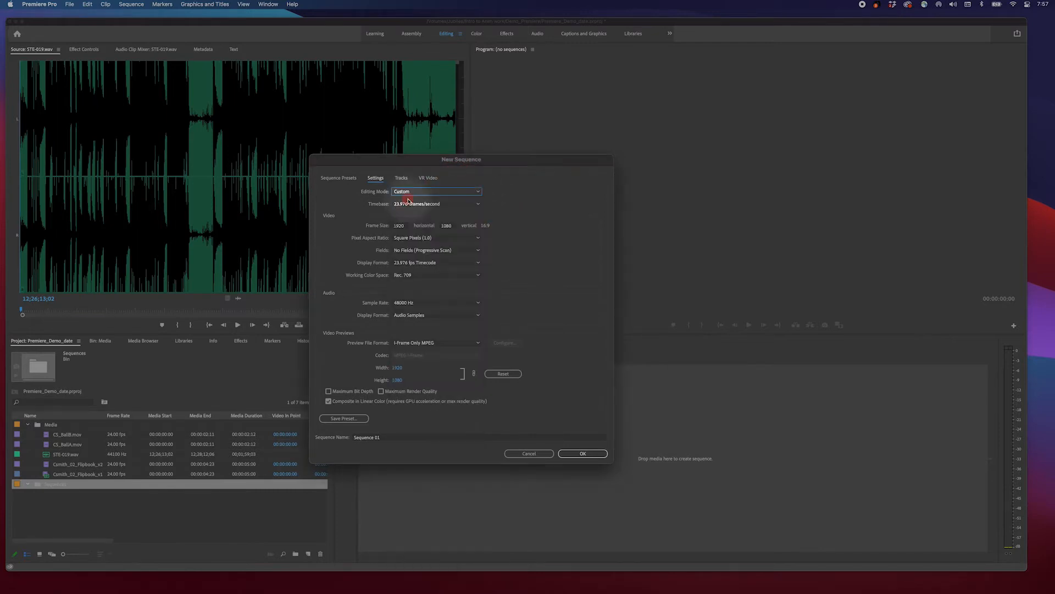
{"action": "left_click", "coordinate": [477, 204]}
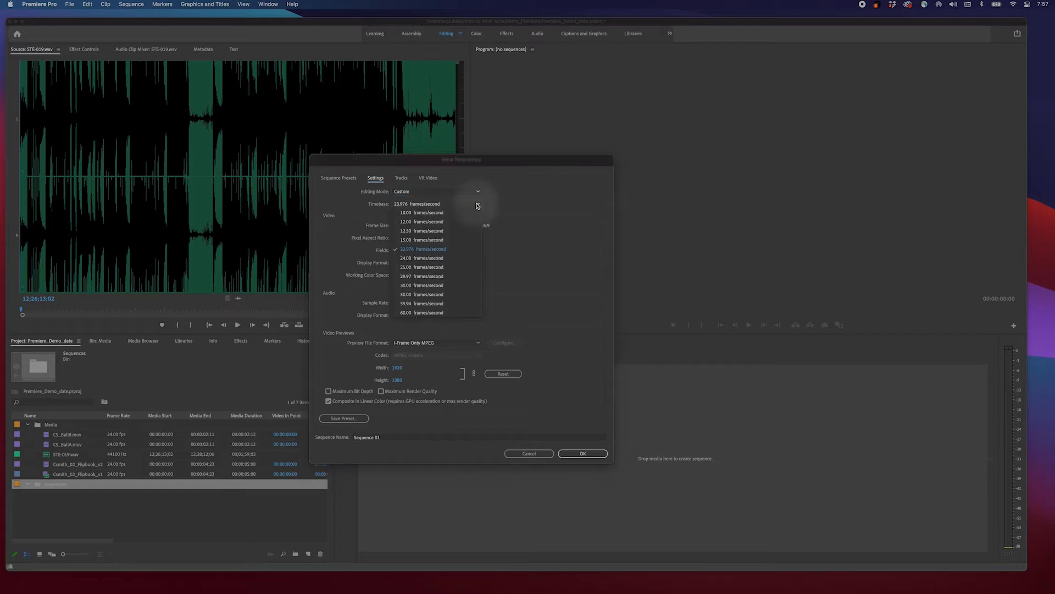
{"action": "left_click", "coordinate": [440, 258]}
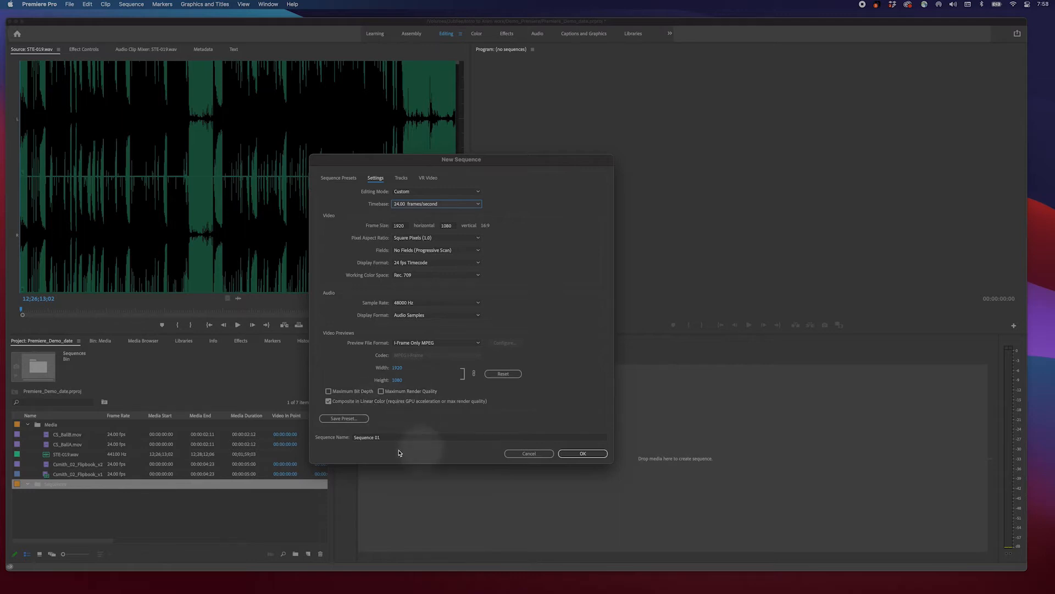
Name the new sequence "Demo_cut1_date" and create it with the custom settings
{"action": "left_click", "coordinate": [382, 435]}
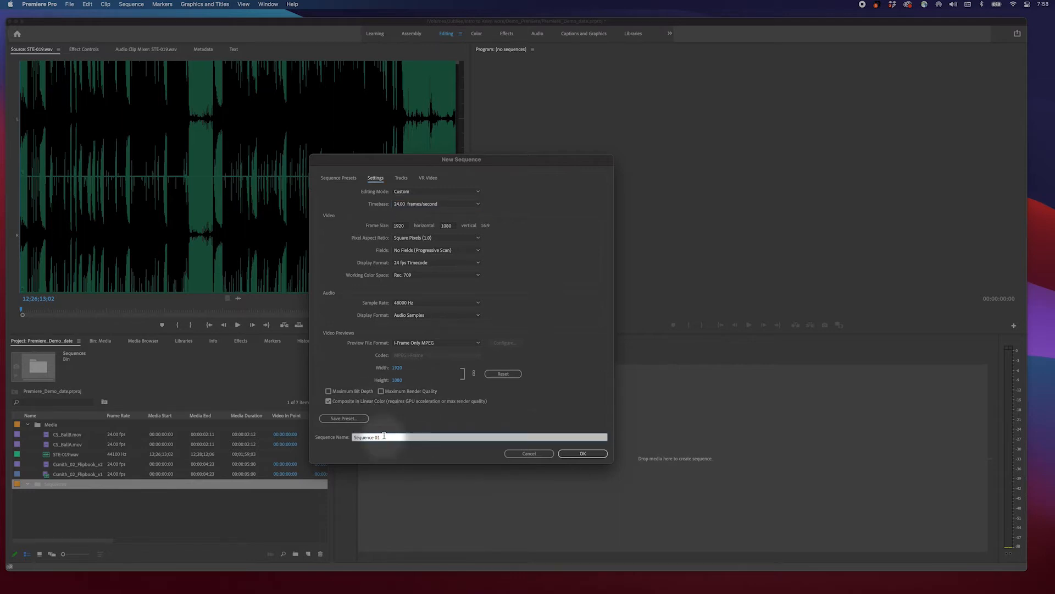
{"action": "left_click_drag", "start_coordinate": [384, 436], "coordinate": [334, 440]}
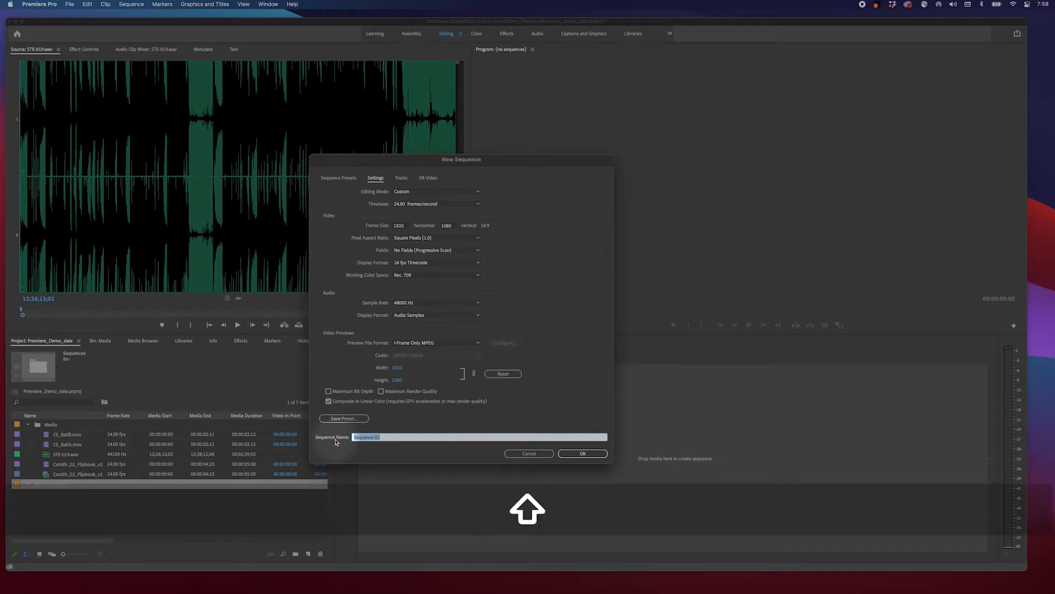
{"action": "type", "text": "Demo_cut1"}
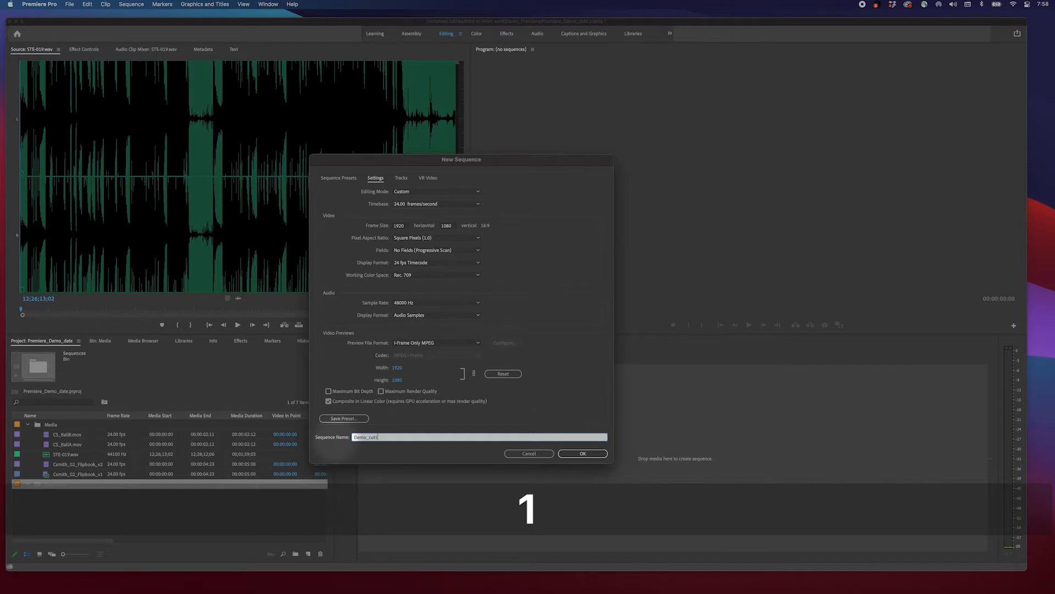
{"action": "type", "text": "_date"}
{"action": "left_click", "coordinate": [574, 454]}
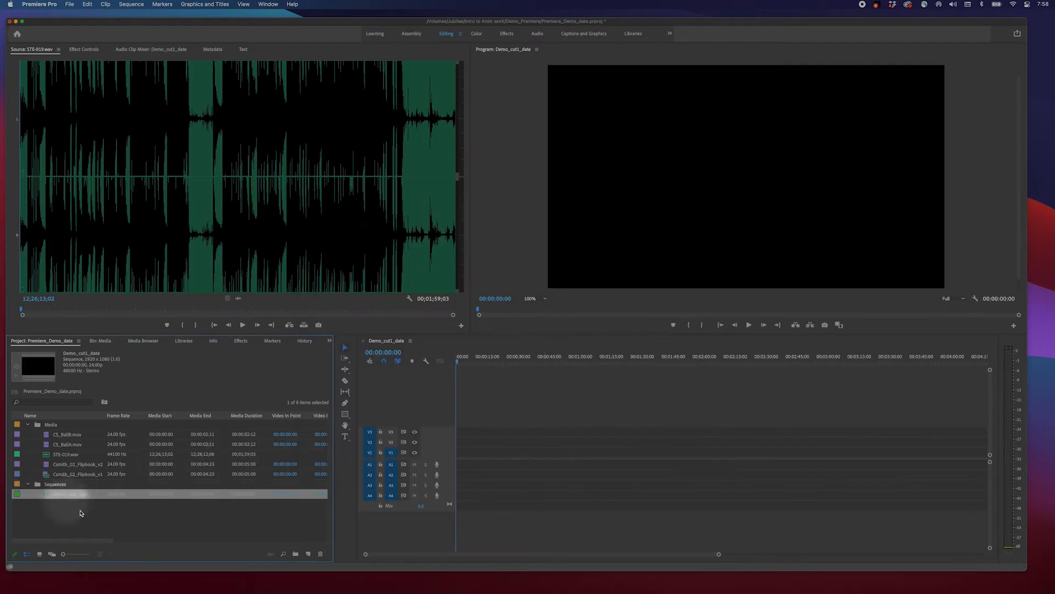
Open the Demo_cut1_date sequence from the Sequences bin in the timeline
{"action": "left_click", "coordinate": [50, 497]}
{"action": "double_click", "coordinate": [46, 496]}
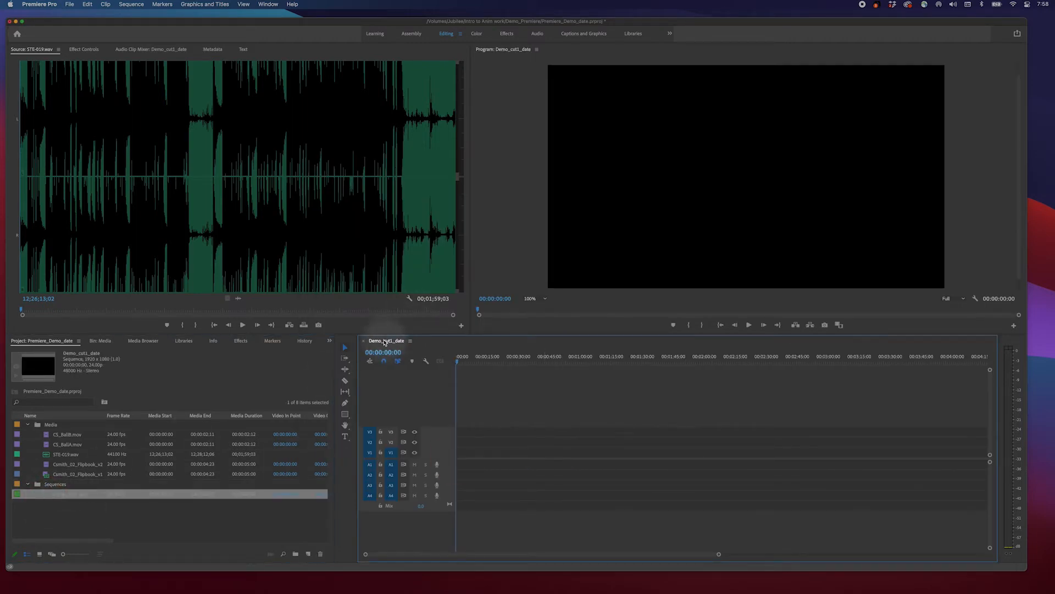
{"action": "left_click_drag", "start_coordinate": [479, 358], "coordinate": [389, 350]}
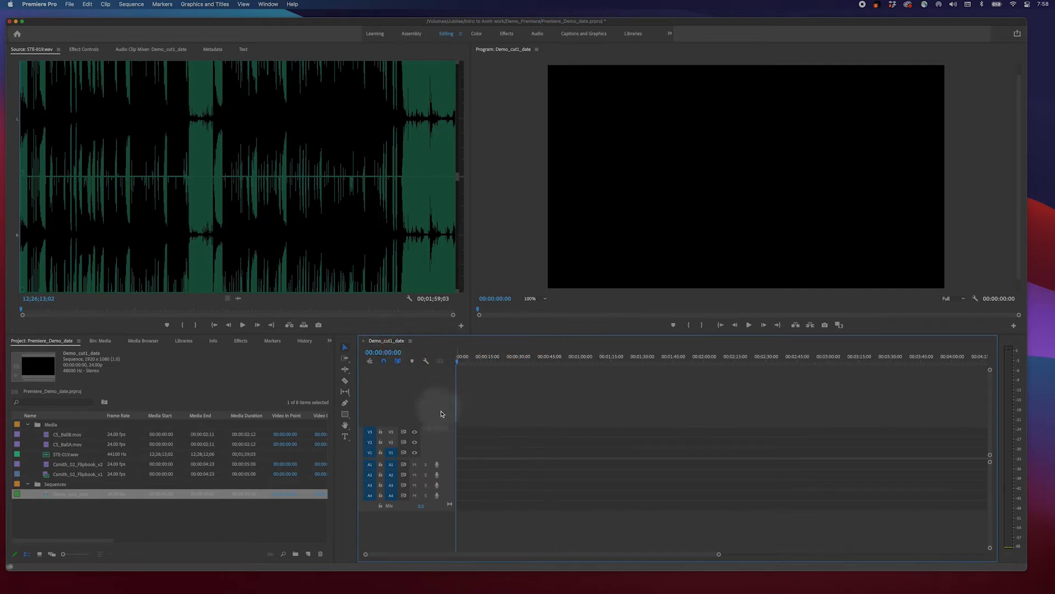
{"action": "left_click", "coordinate": [484, 394]}
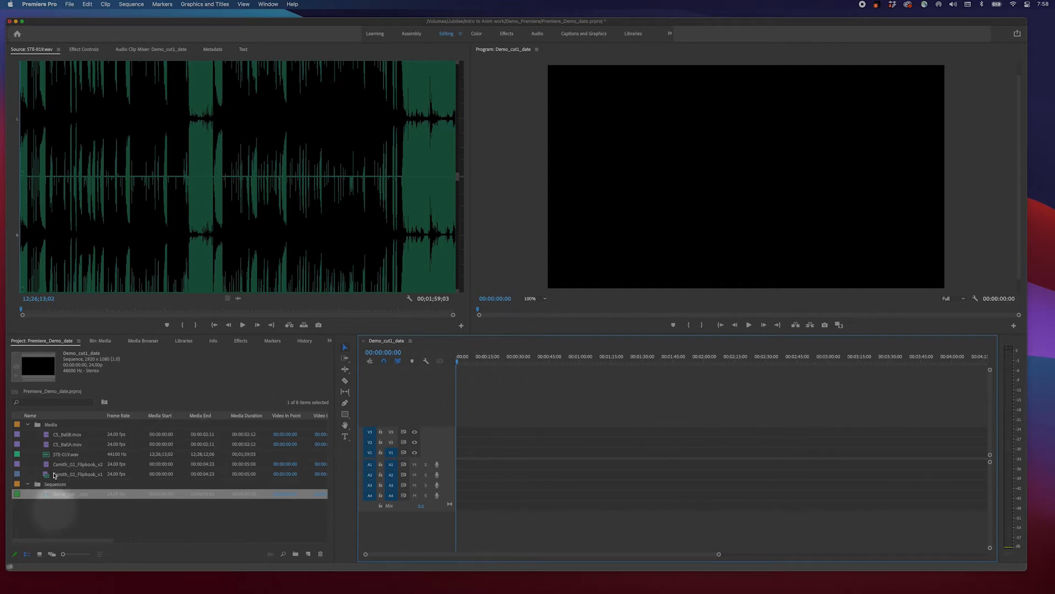
Load CS_BallB.mov in the Source Monitor and mark a range from its first frame to 00:00:00:18
{"action": "double_click", "coordinate": [64, 437]}
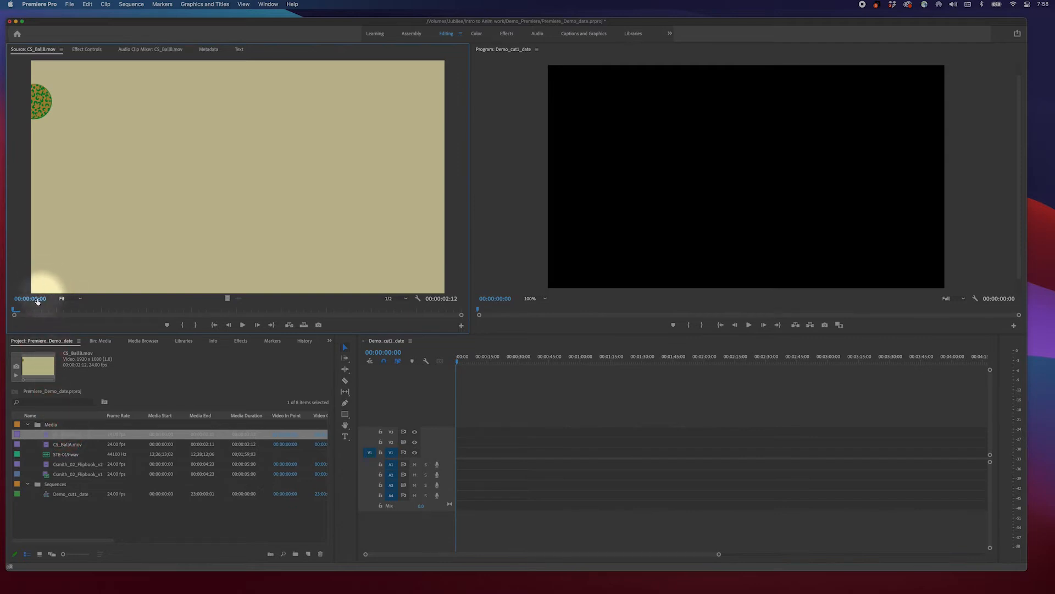
{"action": "left_click_drag", "start_coordinate": [26, 309], "coordinate": [101, 319]}
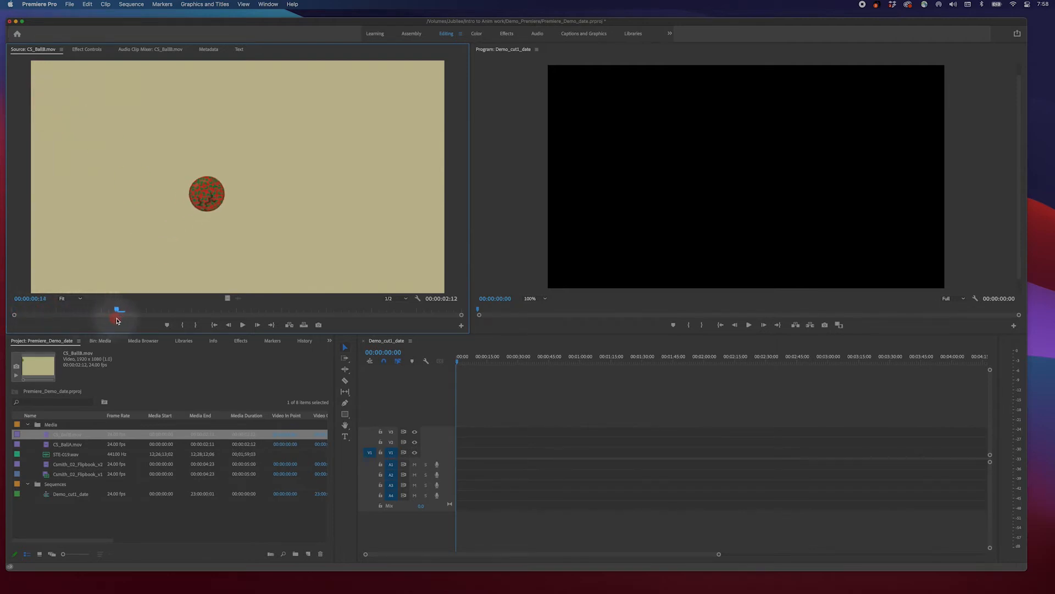
{"action": "left_click_drag", "start_coordinate": [116, 321], "coordinate": [1, 322]}
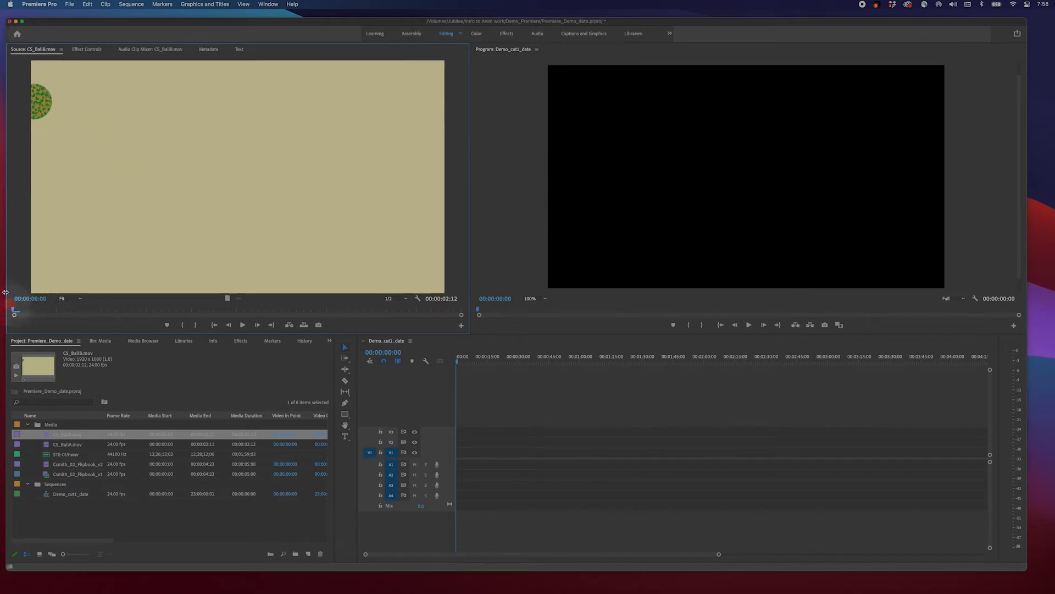
{"action": "left_click", "coordinate": [48, 309]}
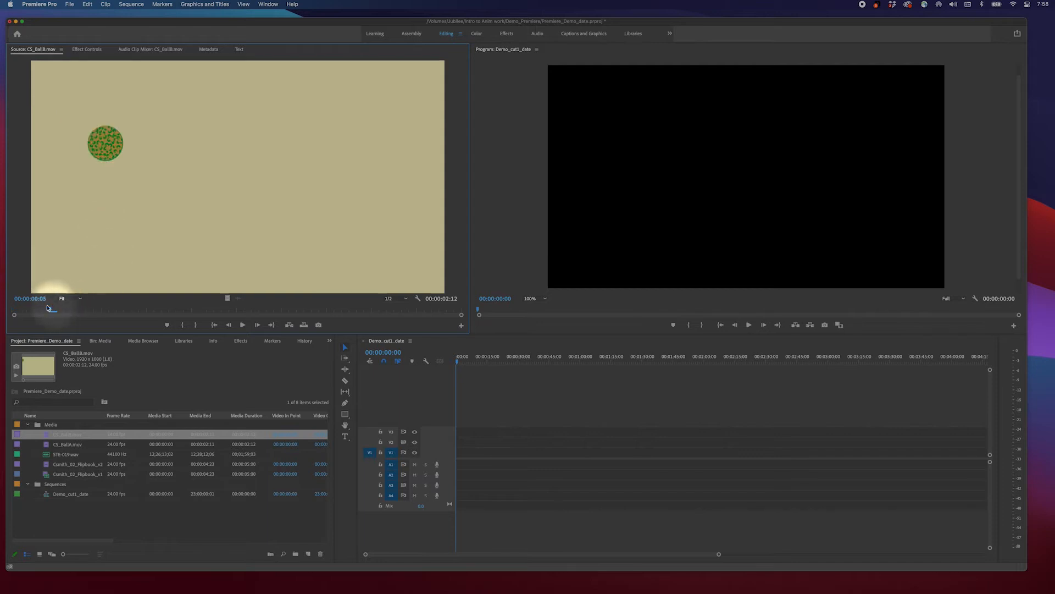
{"action": "left_click_drag", "start_coordinate": [48, 308], "coordinate": [148, 300]}
{"action": "key", "text": "i"}
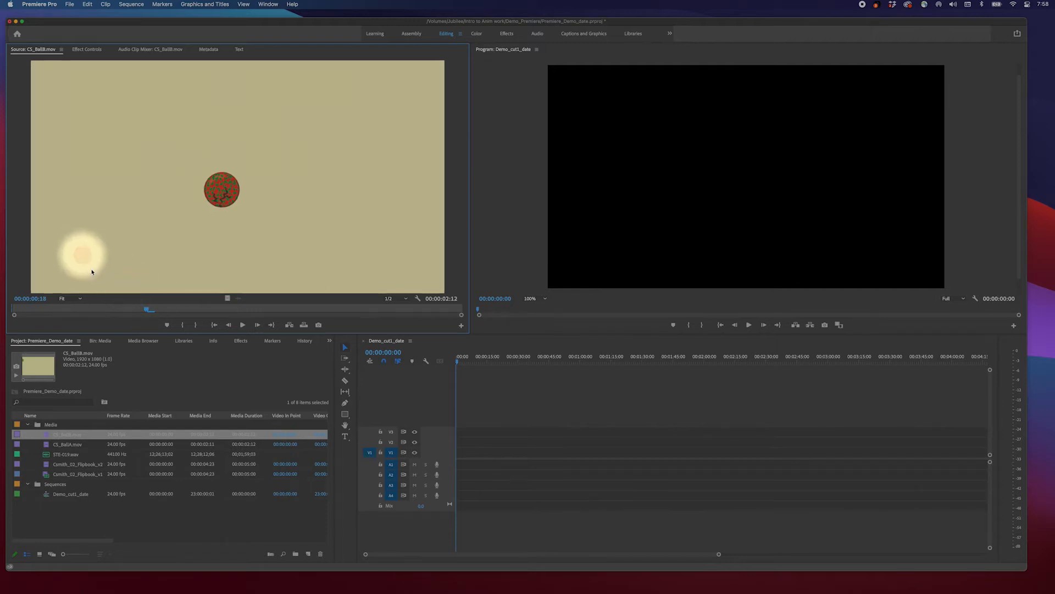
{"action": "key", "text": "o"}
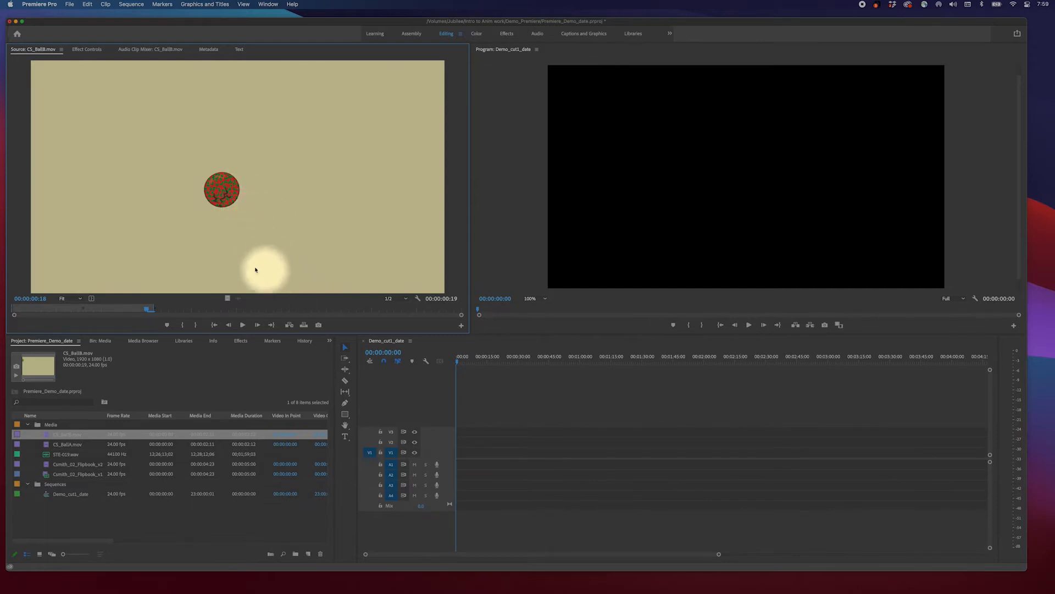
Place the marked range of CS_BallB.mov at the start of video track V1
{"action": "left_click_drag", "start_coordinate": [191, 213], "coordinate": [458, 455]}
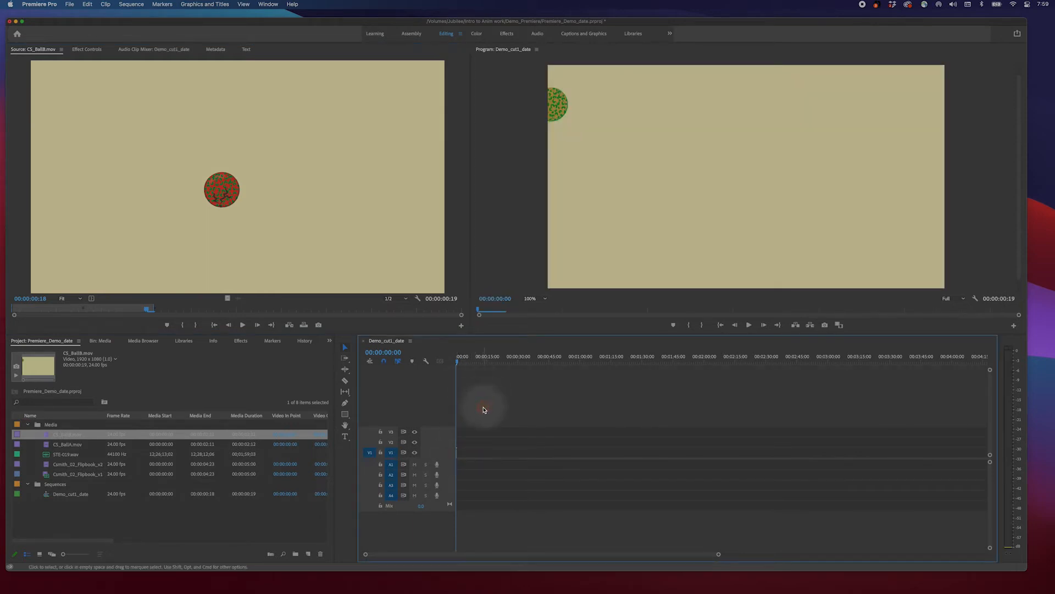
{"action": "key", "text": "equal"}
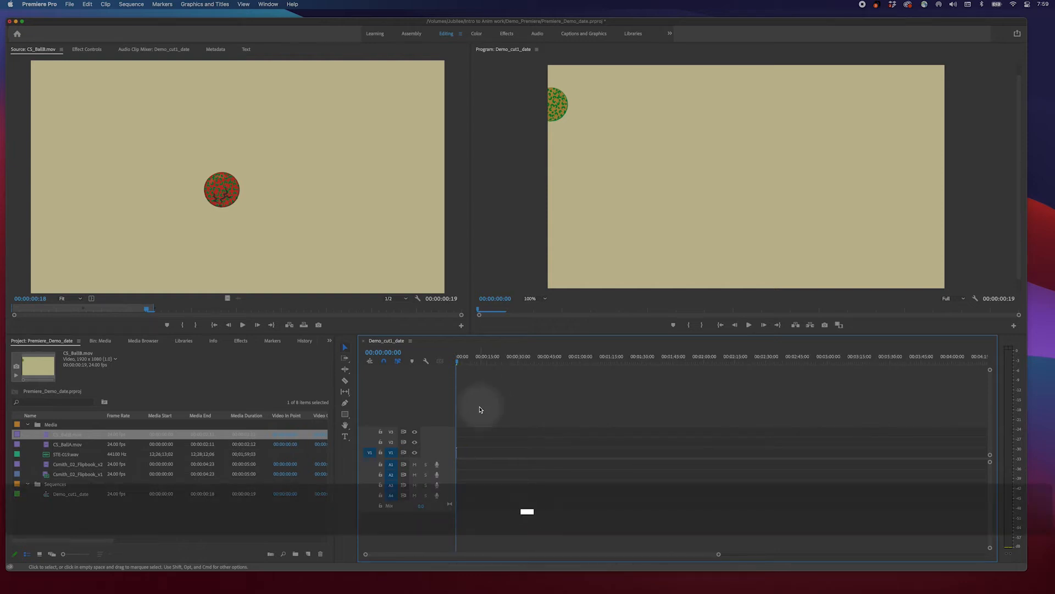
{"action": "key", "text": "equal"}
{"action": "key", "text": "minus"}
{"action": "key", "text": "minus"}
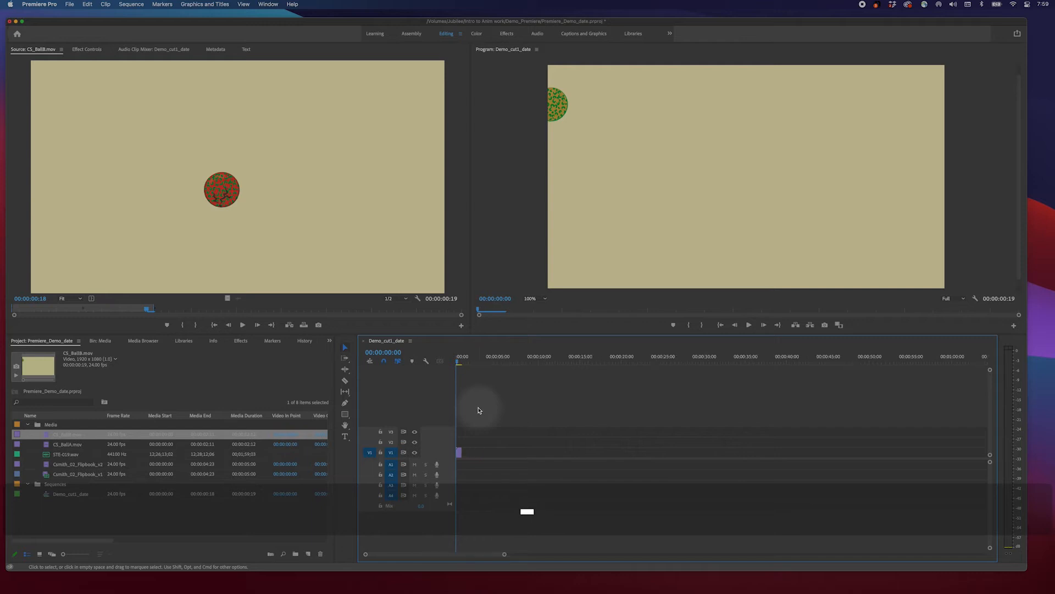
{"action": "key", "text": "equal"}
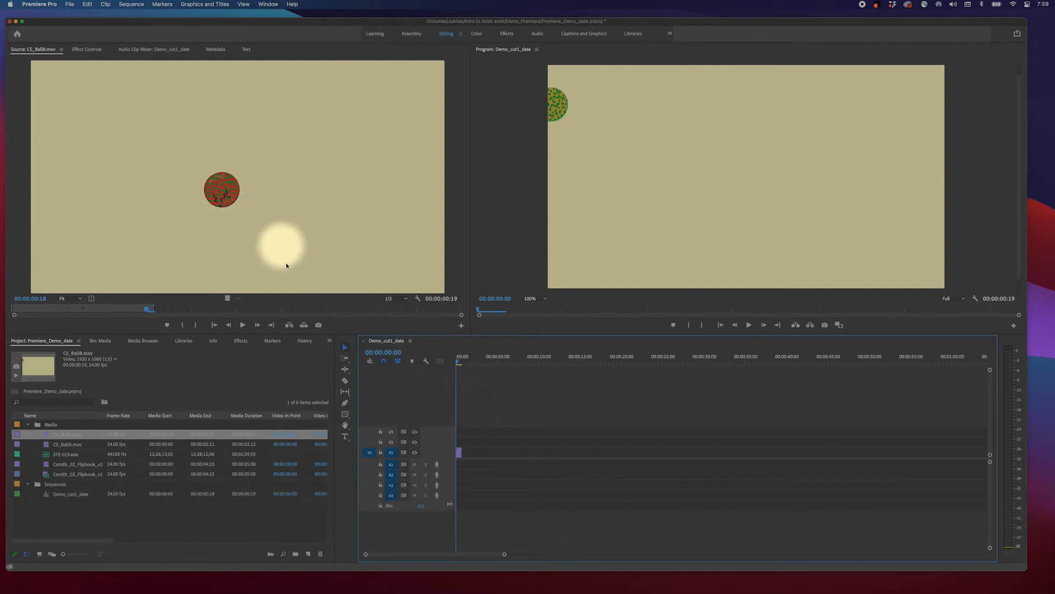
Insert the marked range at the playhead and add another copy with Insert After in the Program Monitor
{"action": "left_click", "coordinate": [290, 325]}
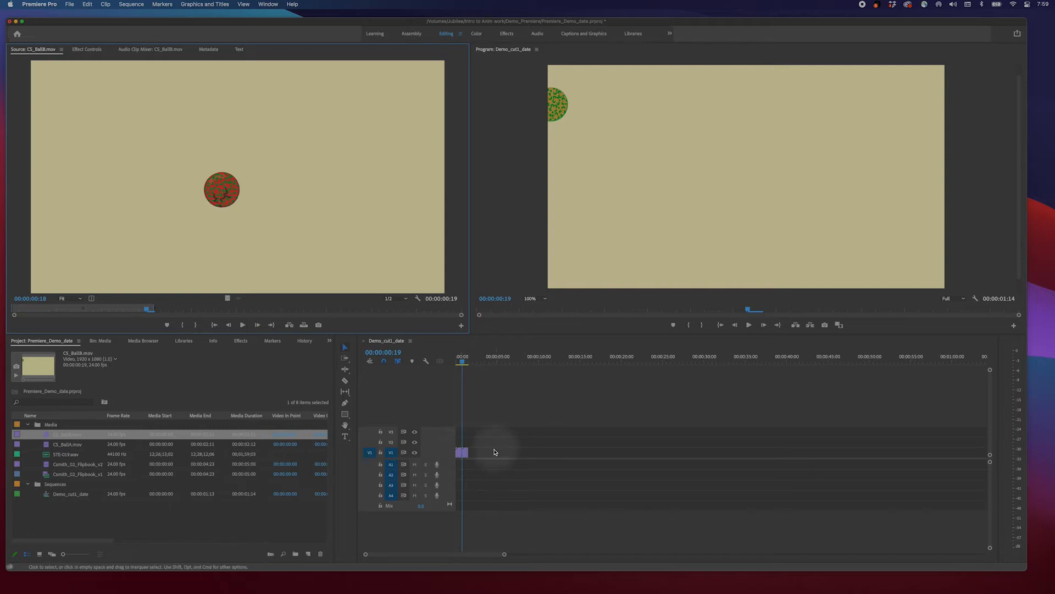
{"action": "left_click_drag", "start_coordinate": [207, 173], "coordinate": [523, 179]}
{"action": "left_click_drag", "start_coordinate": [591, 178], "coordinate": [732, 174]}
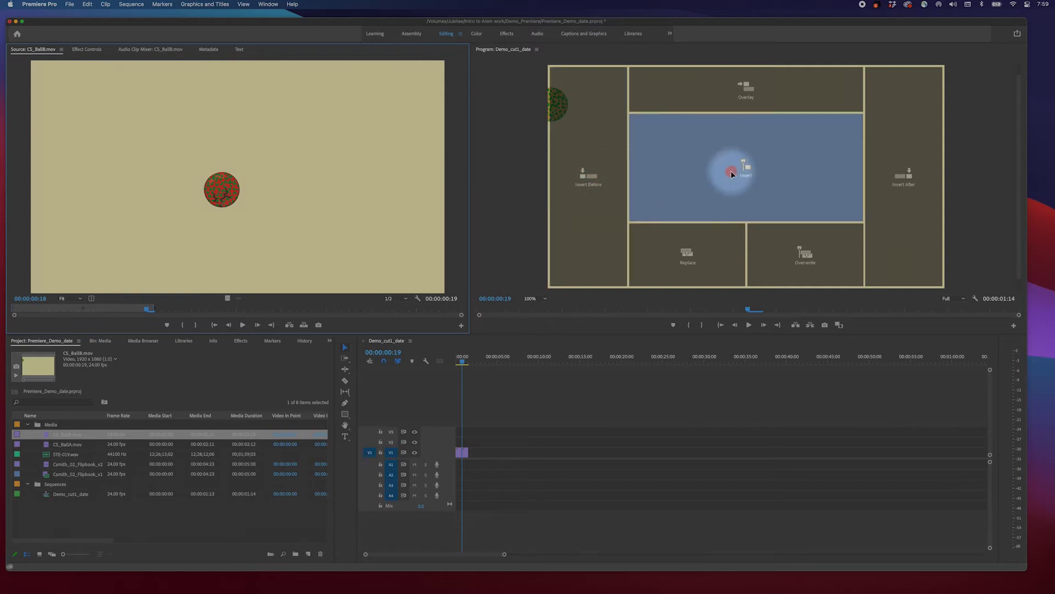
{"action": "left_click_drag", "start_coordinate": [732, 174], "coordinate": [903, 201]}
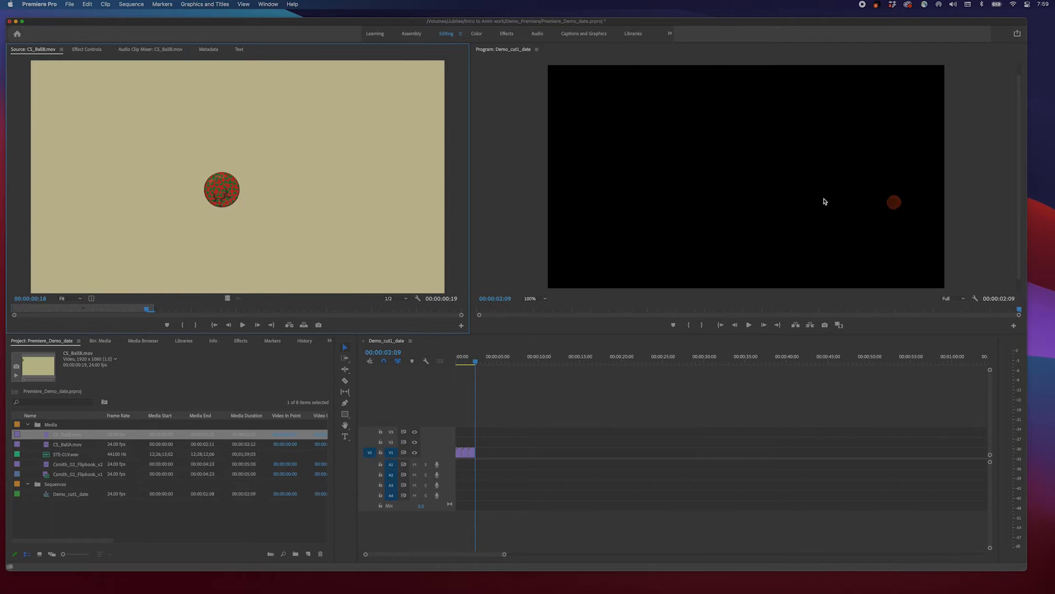
Play the sequence from the beginning and scrub back through the repeated clips
{"action": "left_click", "coordinate": [460, 361]}
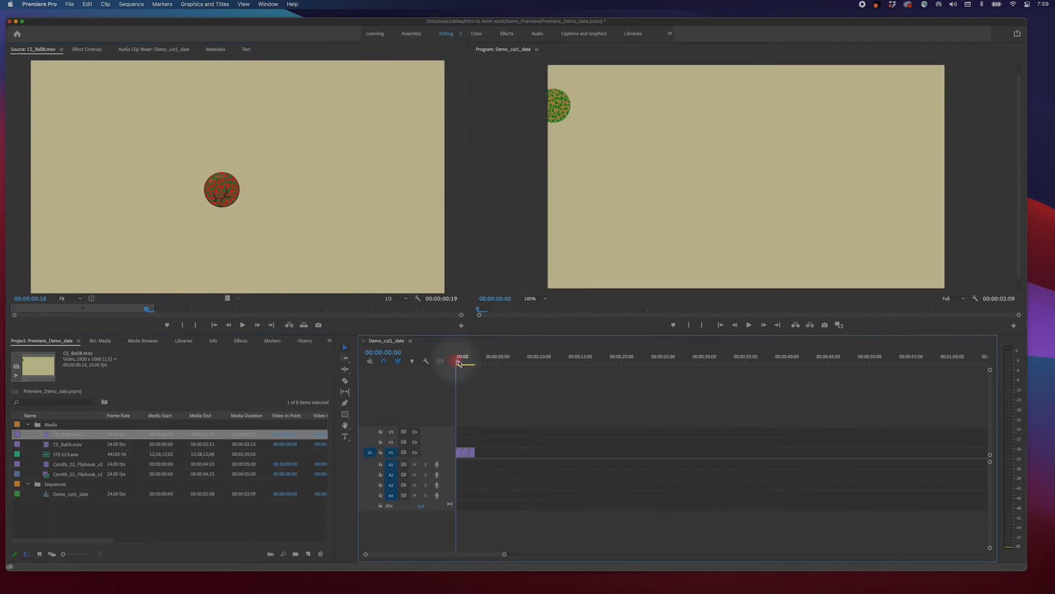
{"action": "mouse_move", "coordinate": [460, 363]}
{"action": "left_mouse_down"}
{"action": "mouse_move", "coordinate": [472, 365]}
{"action": "mouse_move", "coordinate": [445, 368]}
{"action": "left_mouse_up"}
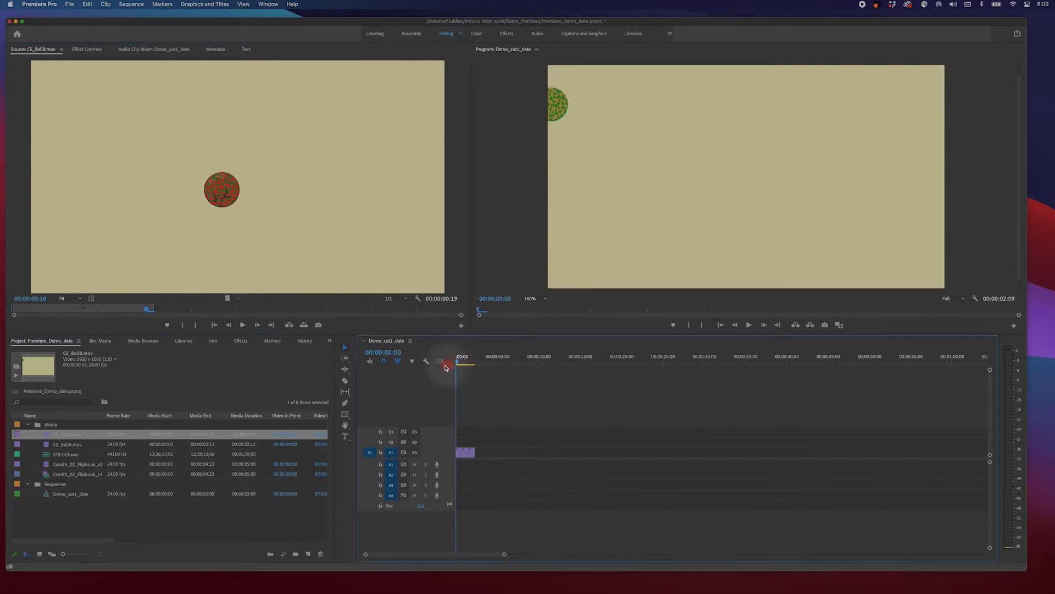
{"action": "key", "text": "space"}
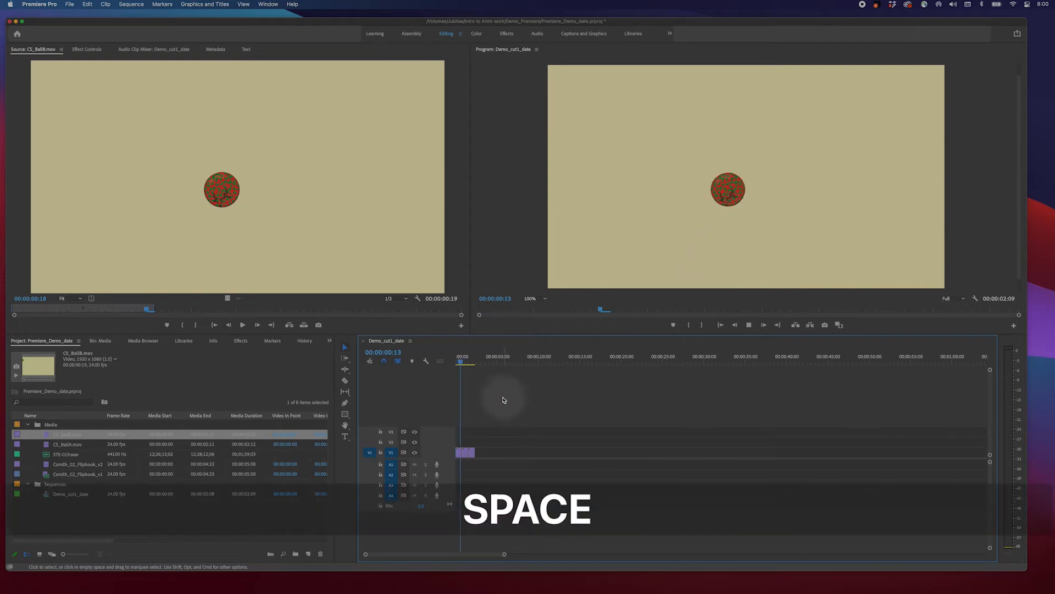
{"action": "left_click", "coordinate": [460, 358]}
{"action": "key", "text": "space"}
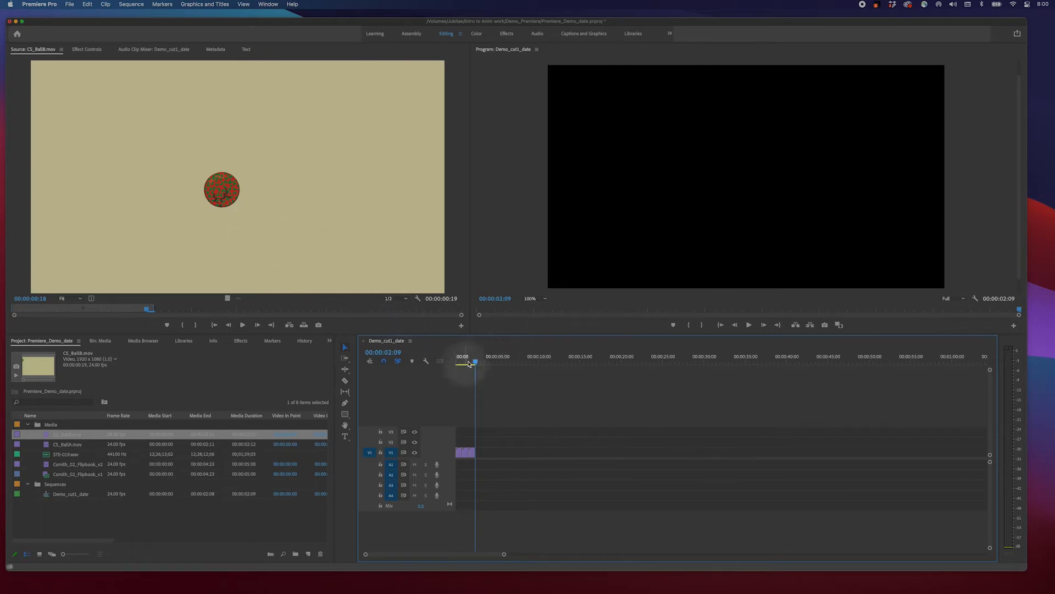
{"action": "left_click_drag", "start_coordinate": [472, 361], "coordinate": [465, 364]}
{"action": "key", "text": "shift"}
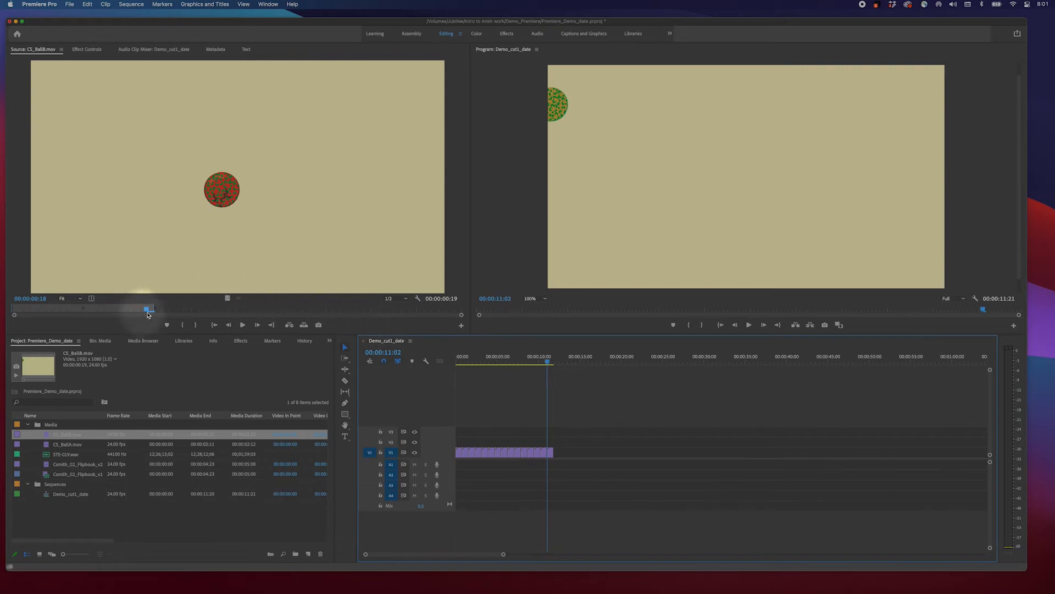
Extend the source clip's out point to 00:00:02:11 and overwrite the full clip into V1 at 00:00:02:19
{"action": "left_click_drag", "start_coordinate": [167, 308], "coordinate": [447, 310]}
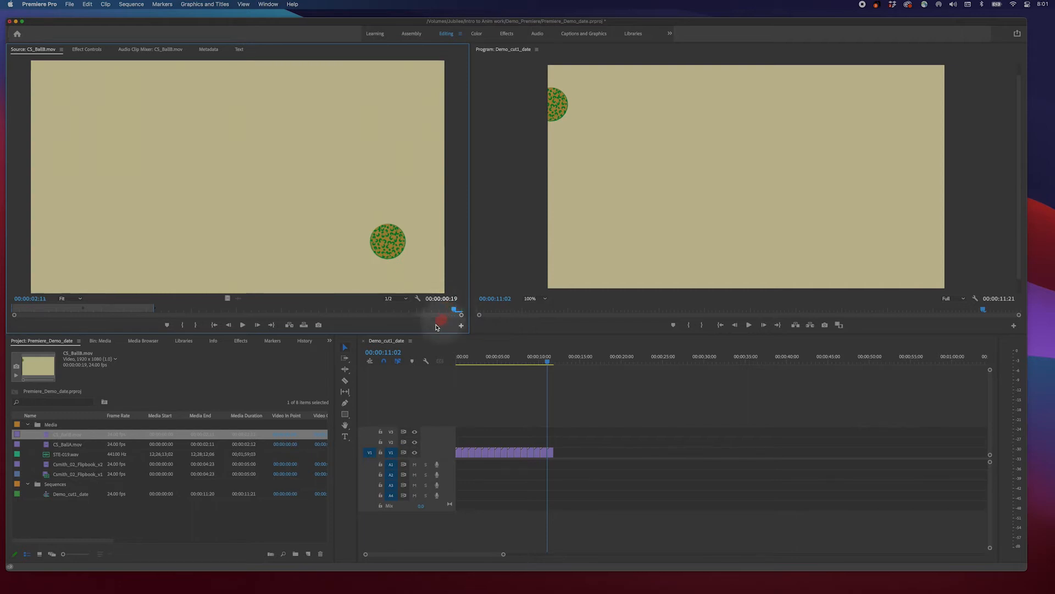
{"action": "key", "text": "o"}
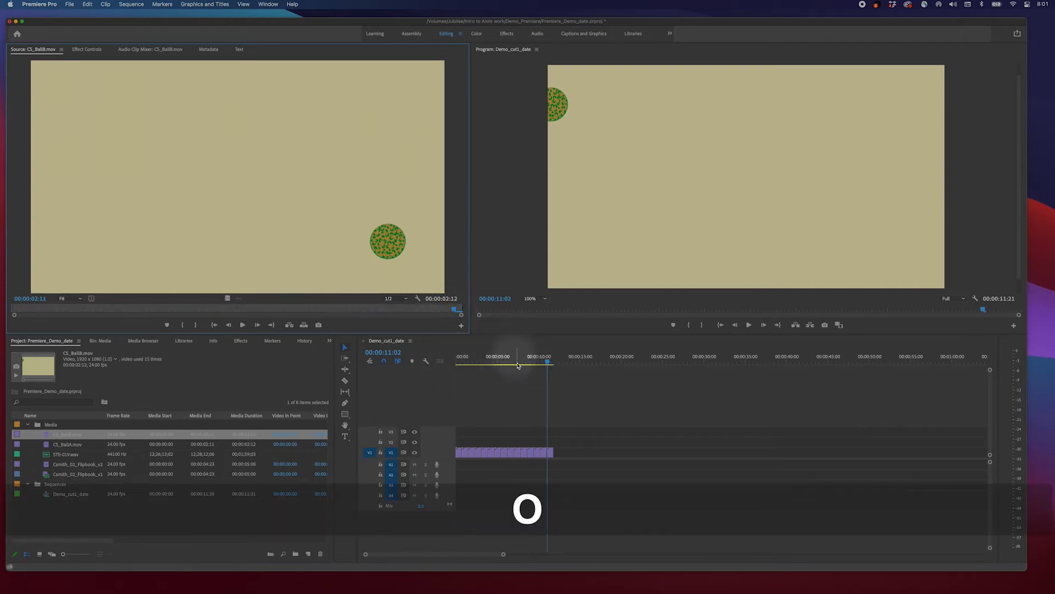
{"action": "left_click_drag", "start_coordinate": [514, 364], "coordinate": [480, 367]}
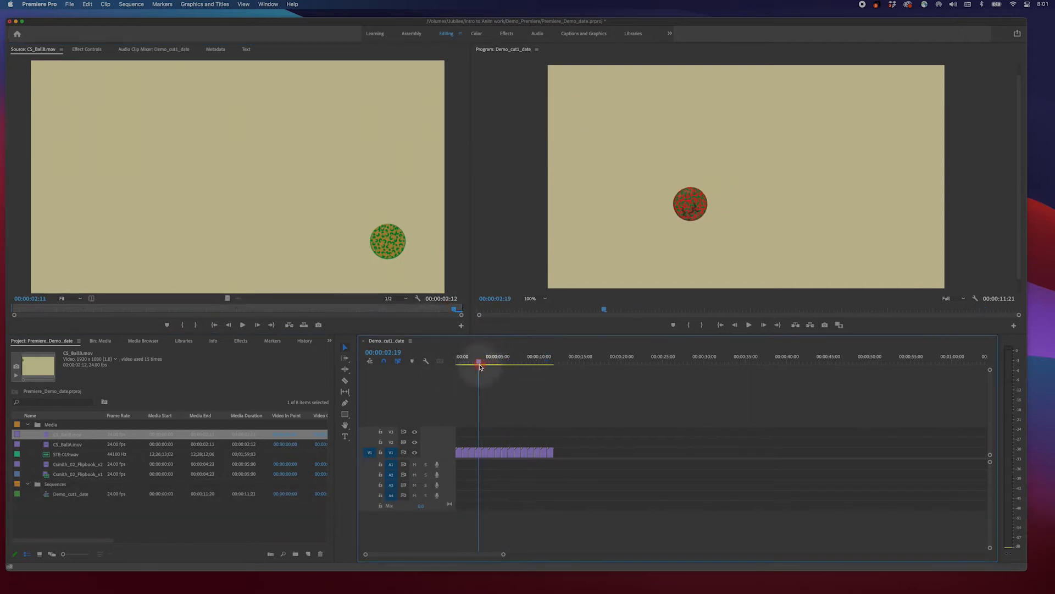
{"action": "key", "text": "period"}
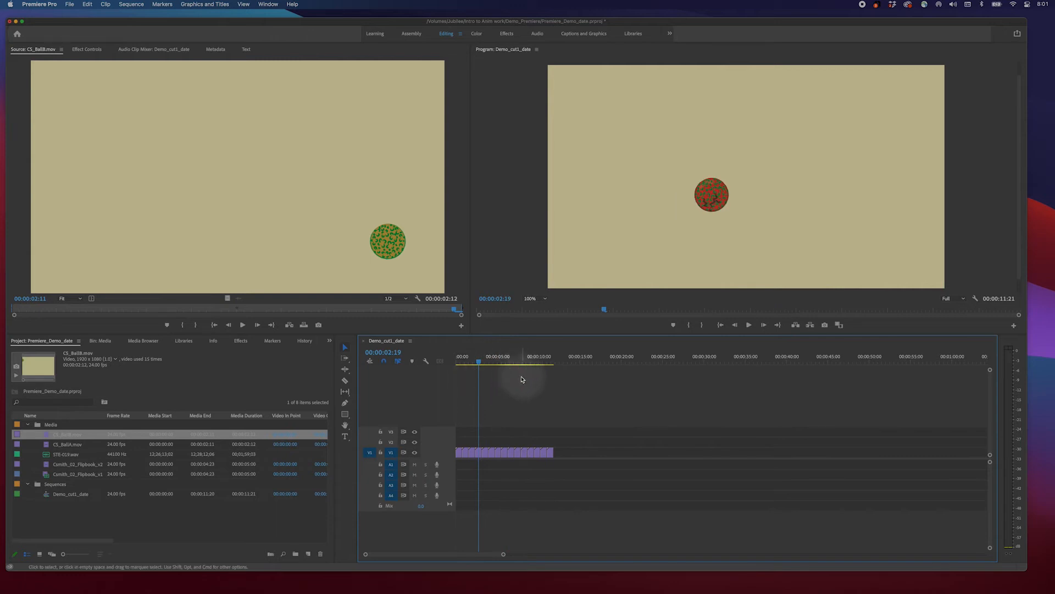
{"action": "left_click_drag", "start_coordinate": [493, 360], "coordinate": [478, 362]}
{"action": "left_click", "coordinate": [512, 455]}
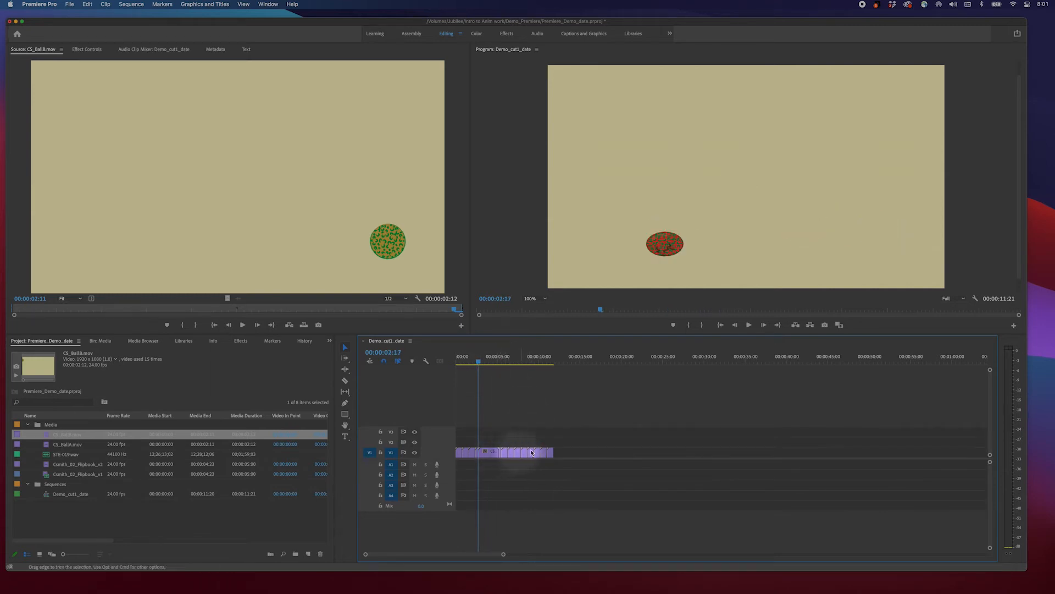
Overwrite two copies of the full clip from 00:00:05:07 onward, and insert more copies at 00:00:10:07
{"action": "left_click", "coordinate": [496, 361]}
{"action": "left_click_drag", "start_coordinate": [495, 361], "coordinate": [499, 362]}
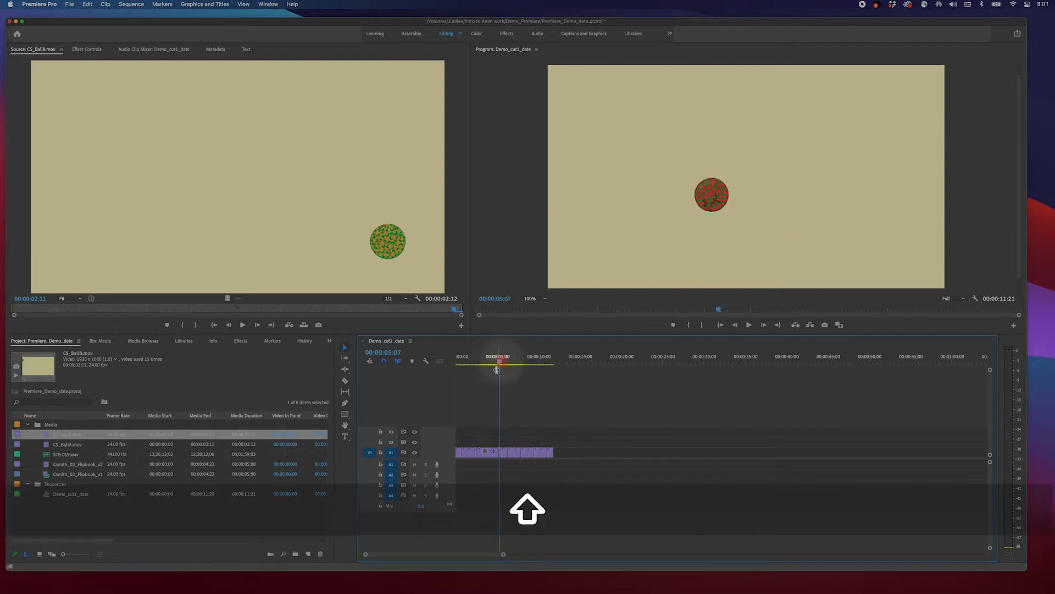
{"action": "key", "text": "period"}
{"action": "key", "text": "period"}
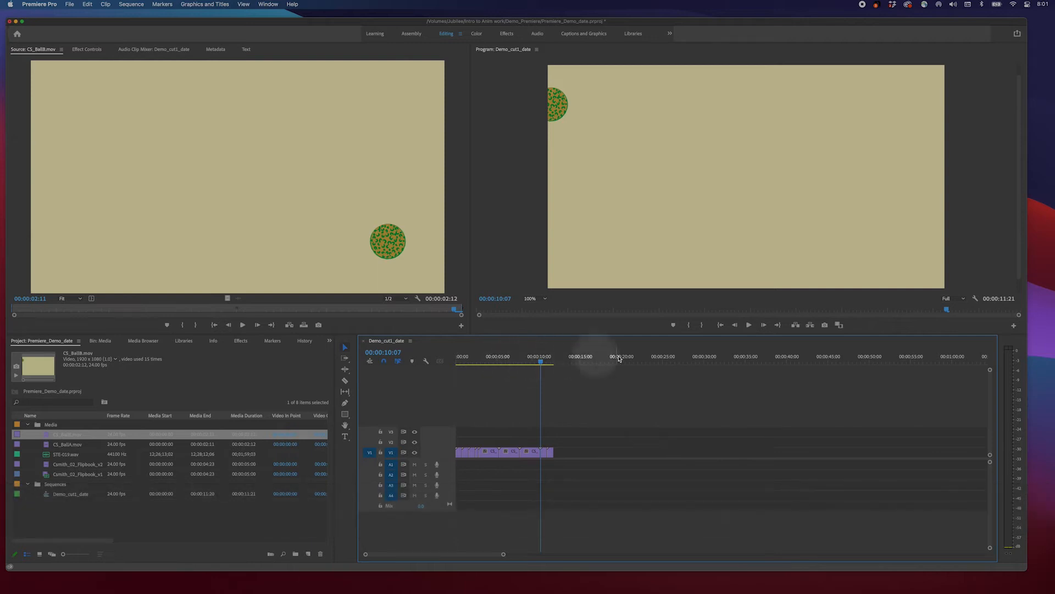
{"action": "key", "text": "comma"}
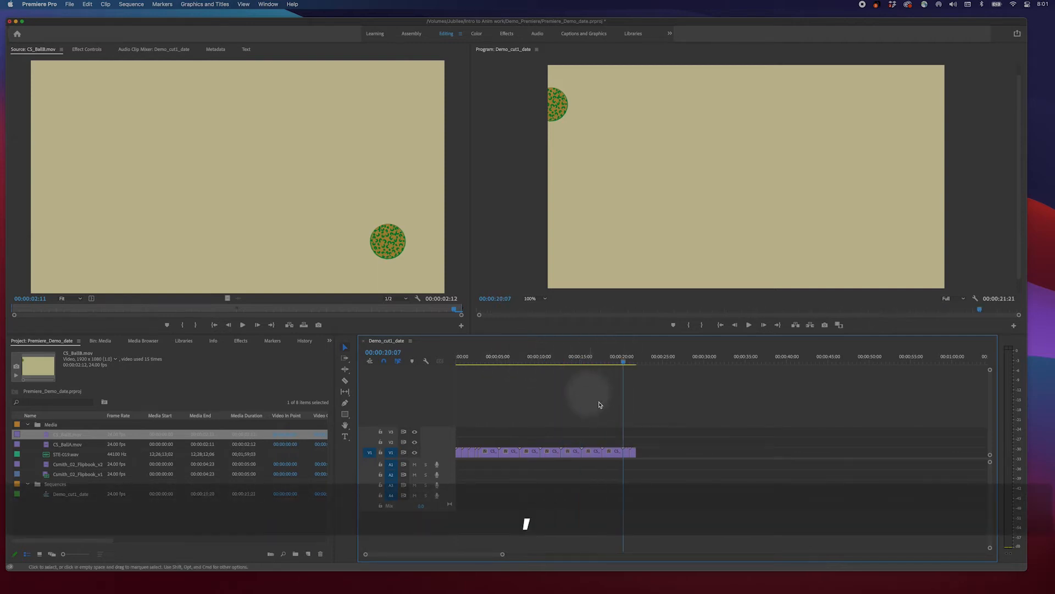
{"action": "key", "text": "comma"}
Delete all clips from the sequence and place the whole CS_BallB.mov at the start of V1
{"action": "key", "text": "Home"}
{"action": "left_click", "coordinate": [663, 417]}
{"action": "left_click_drag", "start_coordinate": [683, 413], "coordinate": [421, 487]}
{"action": "key", "text": "BackSpace"}
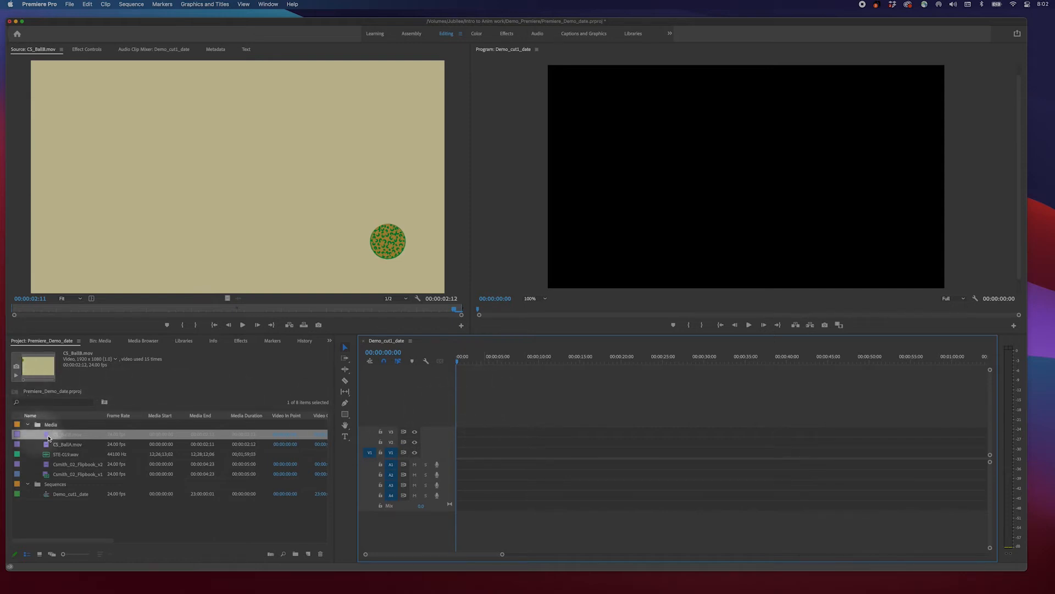
{"action": "left_click_drag", "start_coordinate": [46, 435], "coordinate": [451, 454]}
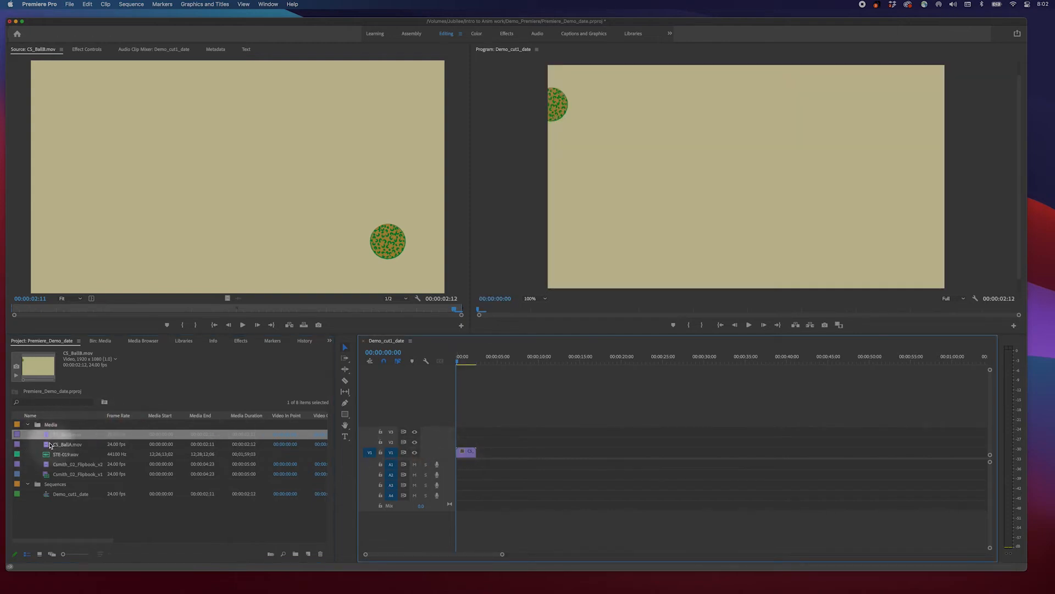
Add CS_BallA.mov and the two Flipbook clips end to end after CS_BallB.mov on V1, and preview the last clip at 00:00:11:14
{"action": "left_click_drag", "start_coordinate": [84, 444], "coordinate": [477, 460]}
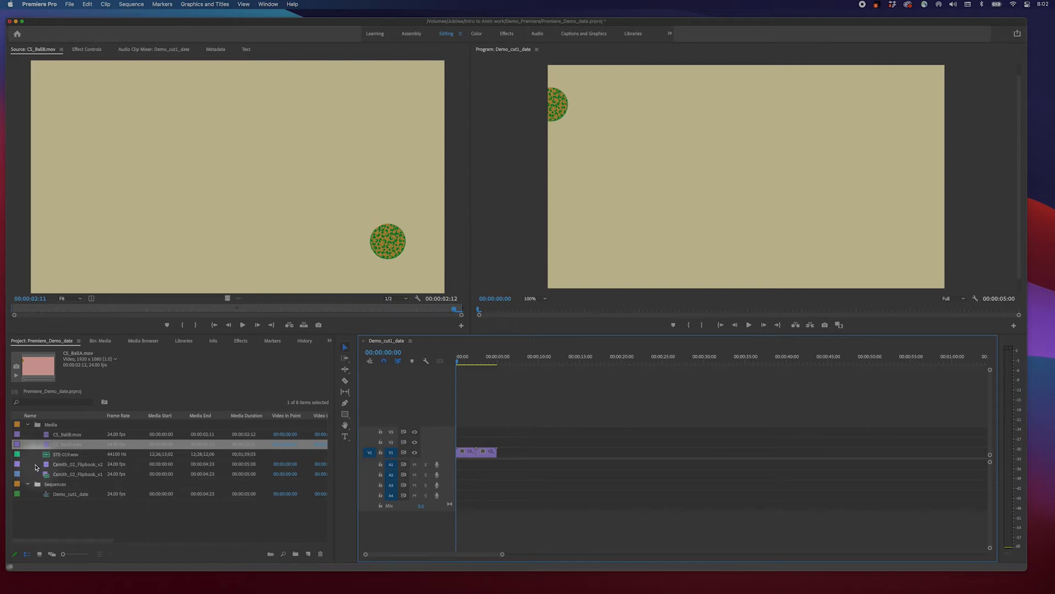
{"action": "left_click", "coordinate": [42, 465]}
{"action": "left_click_drag", "start_coordinate": [50, 468], "coordinate": [541, 460]}
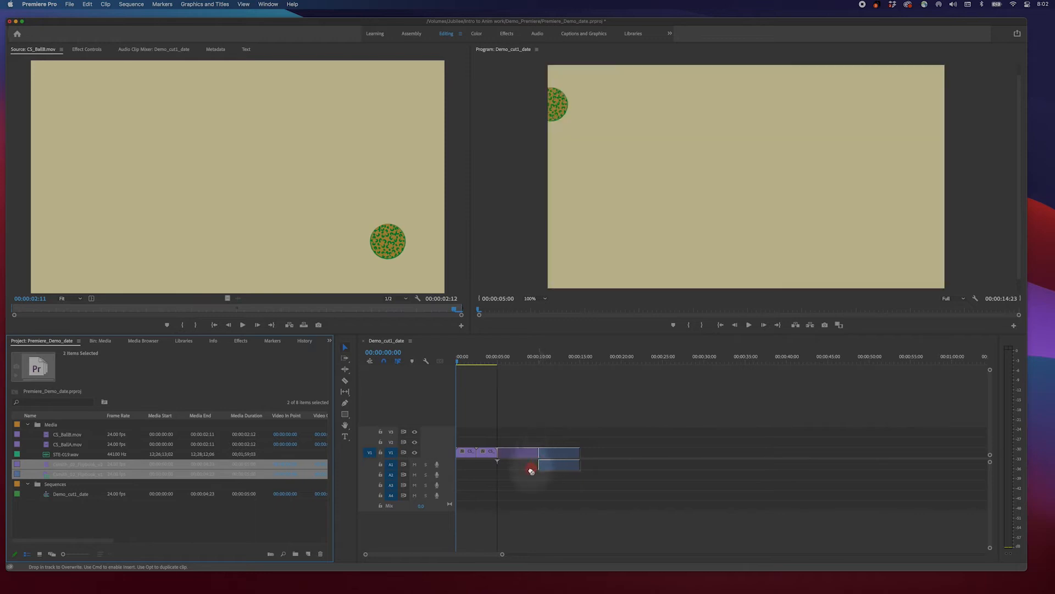
{"action": "left_click", "coordinate": [552, 360]}
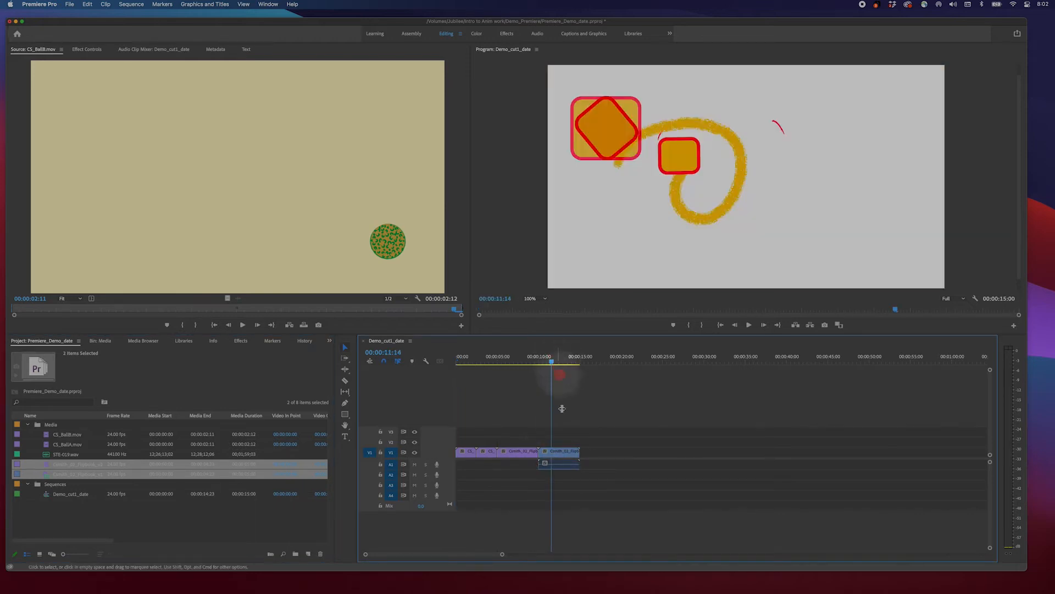
{"action": "left_click", "coordinate": [557, 451]}
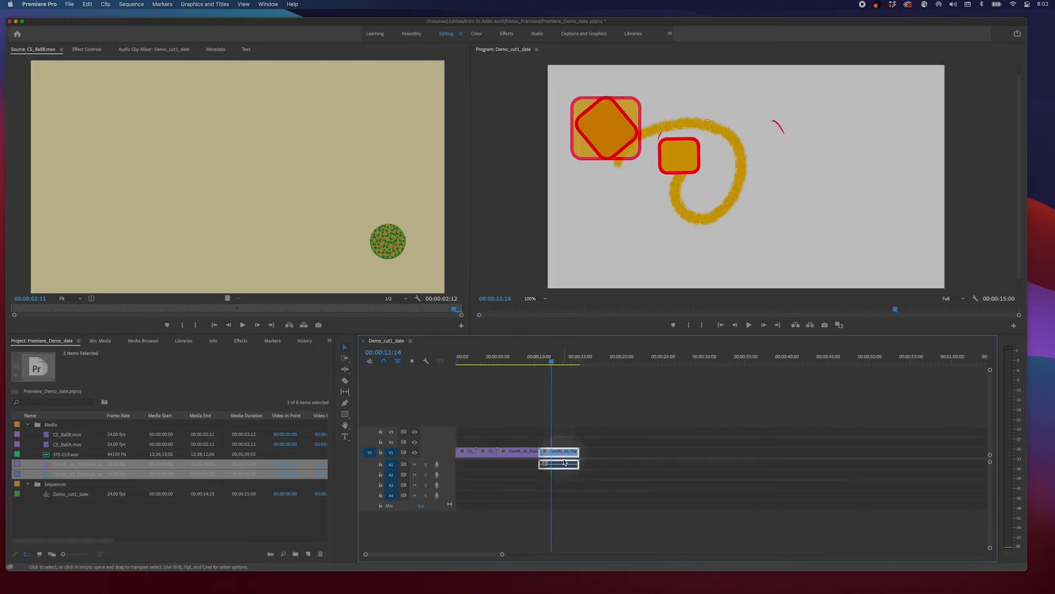
{"action": "left_click", "coordinate": [566, 473]}
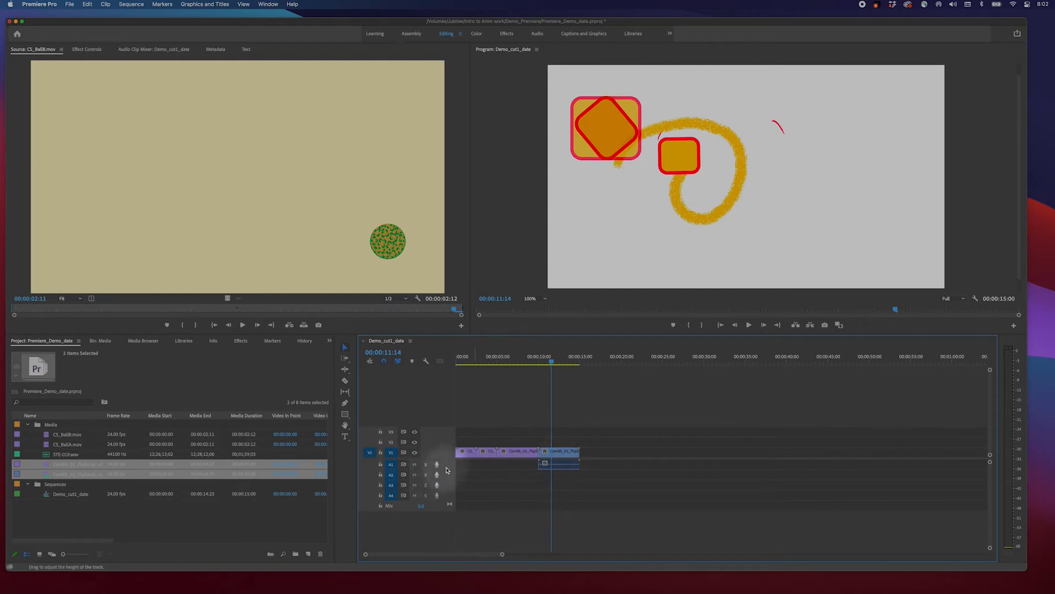
Increase the height of tracks A1 and V1 to show waveforms and thumbnails, and preview the sequence at 00:00:09:08
{"action": "mouse_move", "coordinate": [446, 468]}
{"action": "left_mouse_down"}
{"action": "mouse_move", "coordinate": [448, 494]}
{"action": "mouse_move", "coordinate": [457, 480]}
{"action": "left_mouse_up"}
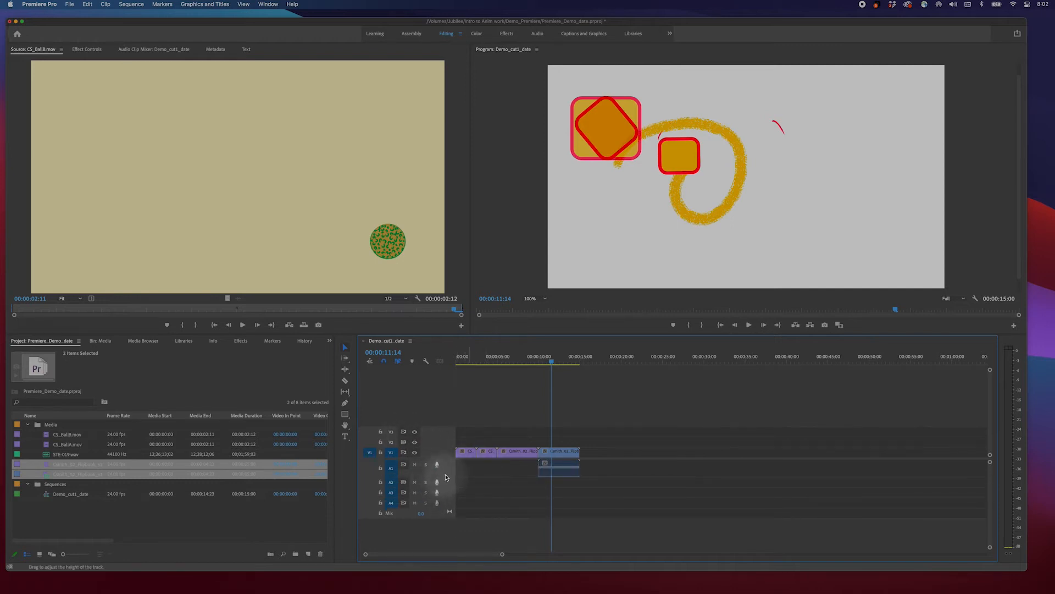
{"action": "left_click_drag", "start_coordinate": [445, 475], "coordinate": [447, 476]}
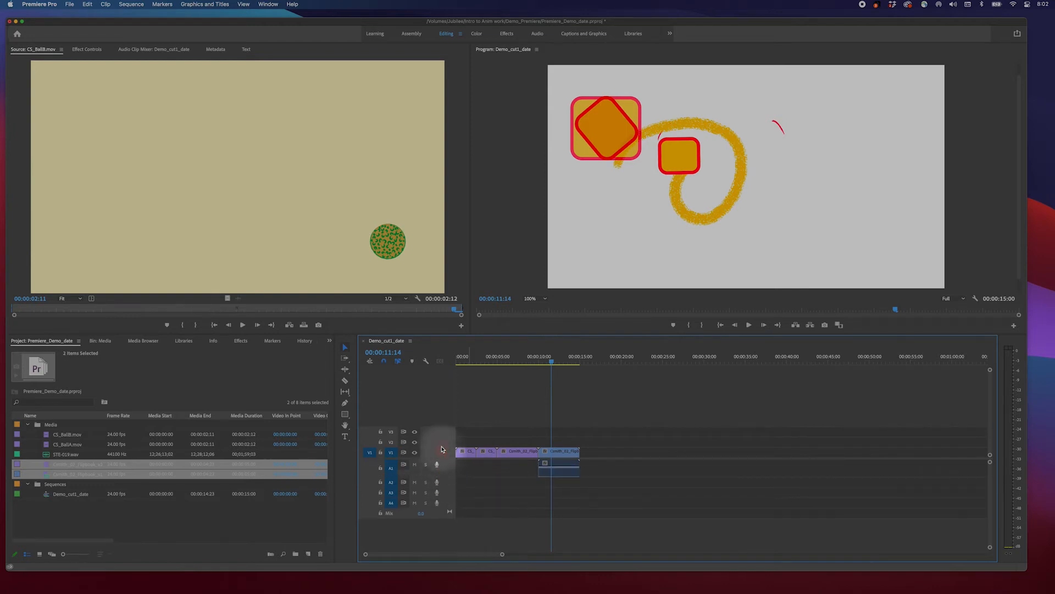
{"action": "left_click_drag", "start_coordinate": [443, 447], "coordinate": [438, 432]}
{"action": "mouse_move", "coordinate": [548, 352]}
{"action": "left_mouse_down"}
{"action": "mouse_move", "coordinate": [468, 353]}
{"action": "mouse_move", "coordinate": [532, 354]}
{"action": "left_mouse_up"}
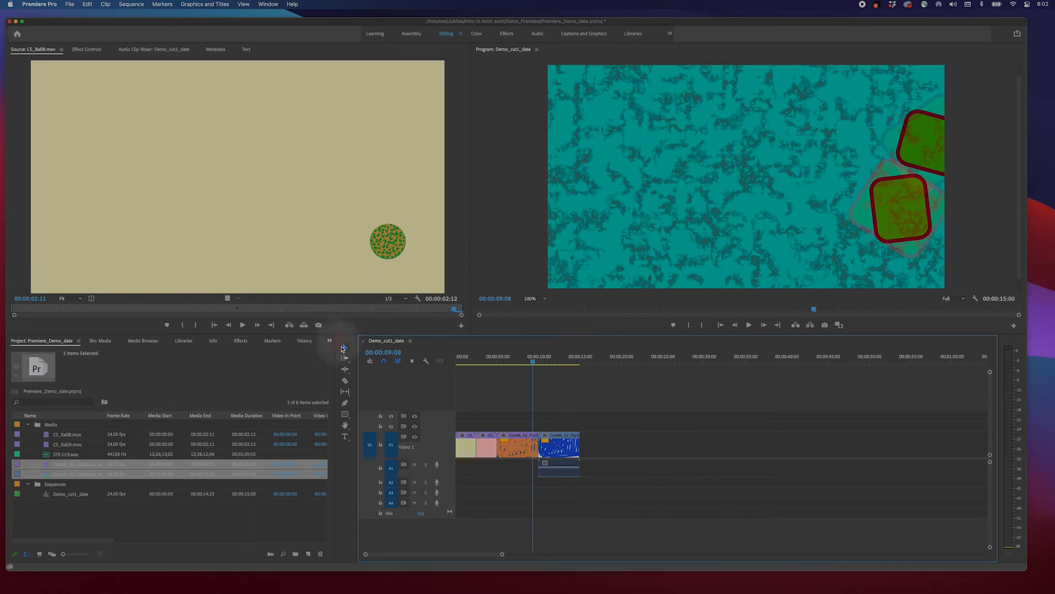
Shift the last Flipbook clip earlier so it overwrites part of the first one, and raise CS_BallA.mov onto V2 above the gap
{"action": "left_click", "coordinate": [560, 446]}
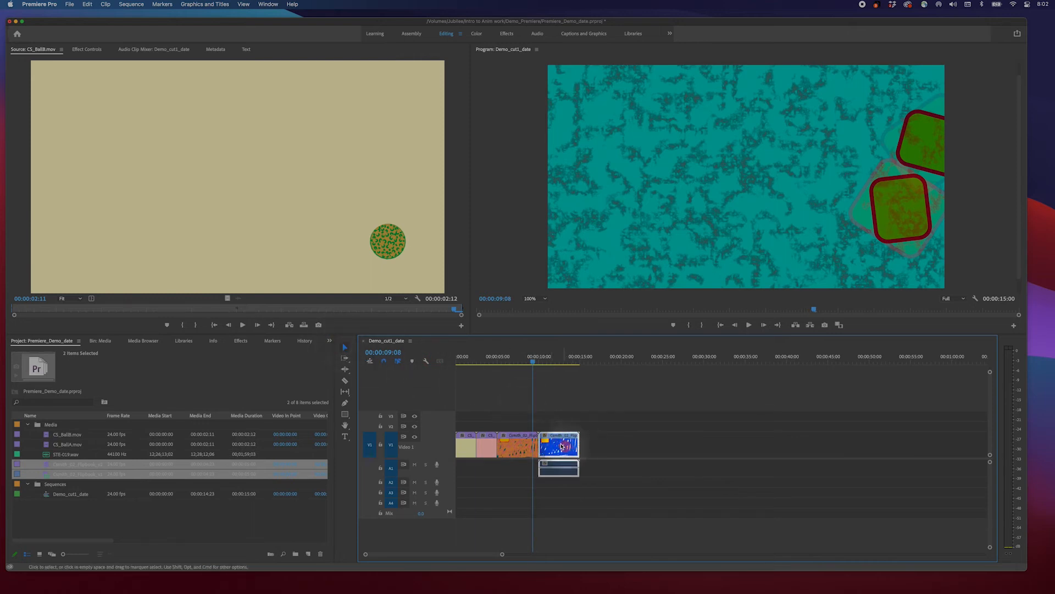
{"action": "left_click_drag", "start_coordinate": [560, 447], "coordinate": [496, 428]}
{"action": "left_click", "coordinate": [495, 364]}
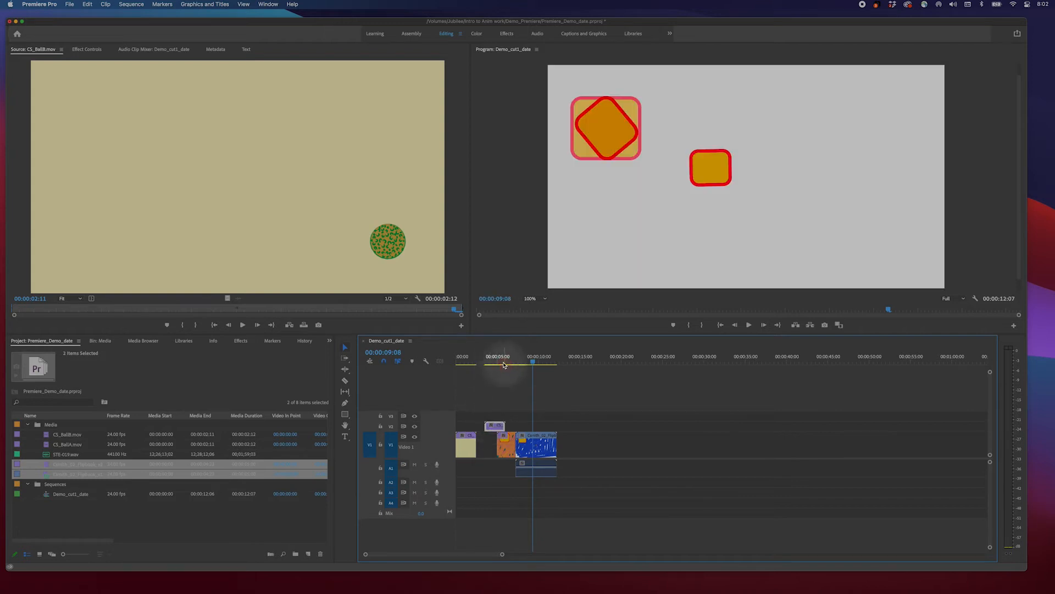
Preview CS_BallA.mov at 00:00:04:12 and move CS_BallB.mov to start at about 00:00:02:00 on V1, partly beneath it
{"action": "mouse_move", "coordinate": [494, 367]}
{"action": "left_mouse_down"}
{"action": "mouse_move", "coordinate": [506, 370]}
{"action": "mouse_move", "coordinate": [494, 378]}
{"action": "left_mouse_up"}
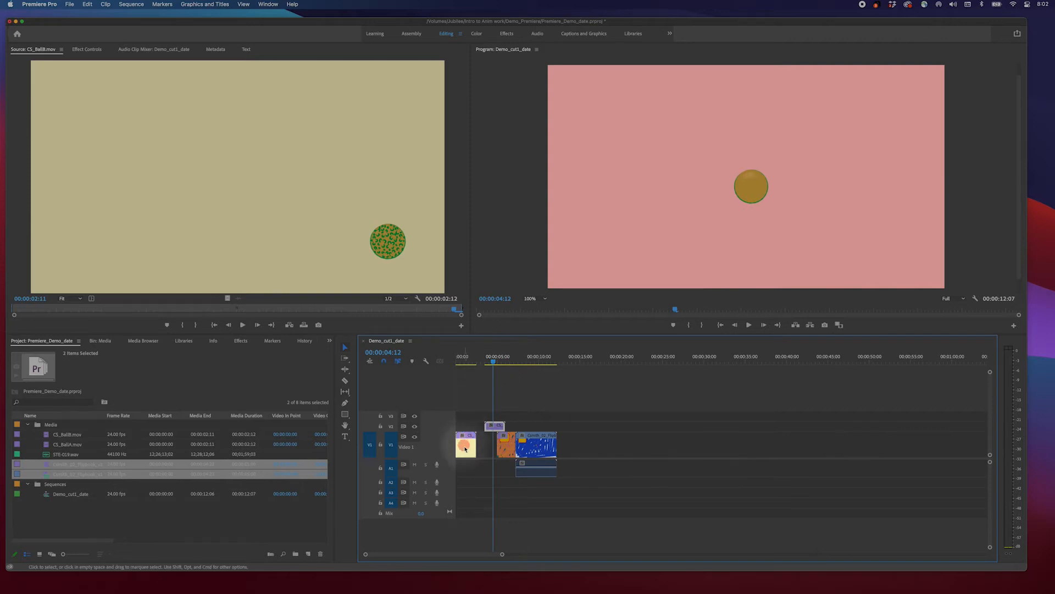
{"action": "left_click_drag", "start_coordinate": [470, 447], "coordinate": [484, 450]}
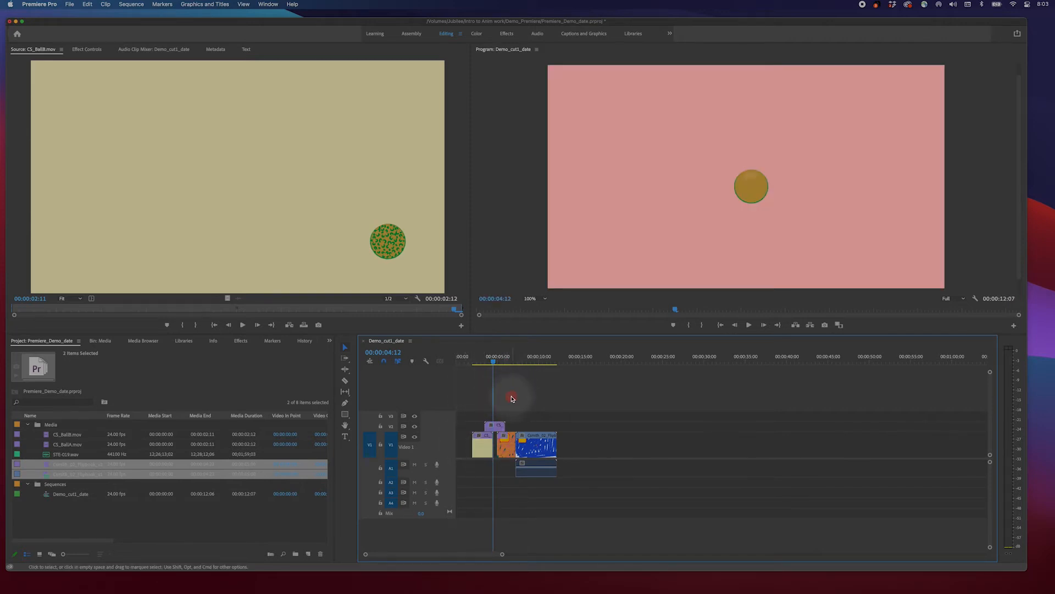
With Ripple Edit, extend the first Flipbook clip's end to about 00:00:10:00, shorten it to about 00:00:06:23, and preview 00:00:08:12
{"action": "key", "text": "equal"}
{"action": "key", "text": "equal"}
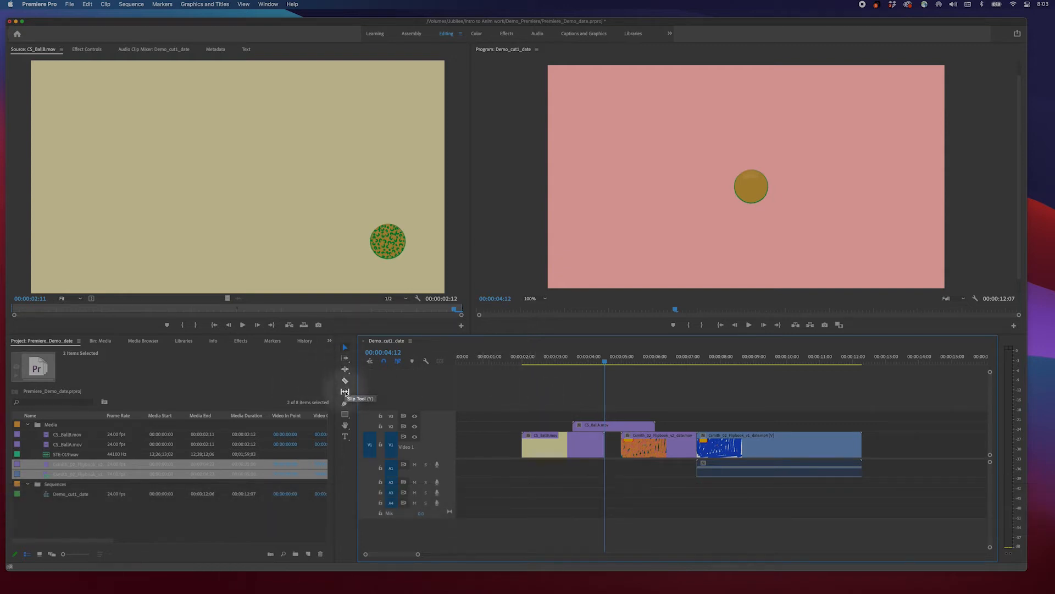
{"action": "left_click", "coordinate": [346, 369]}
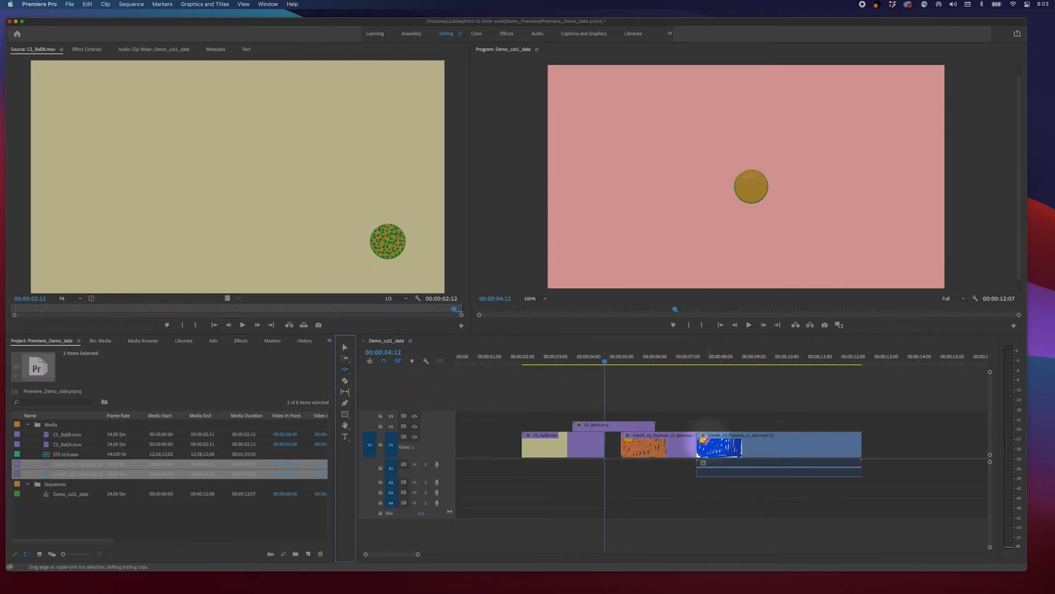
{"action": "left_click", "coordinate": [691, 442]}
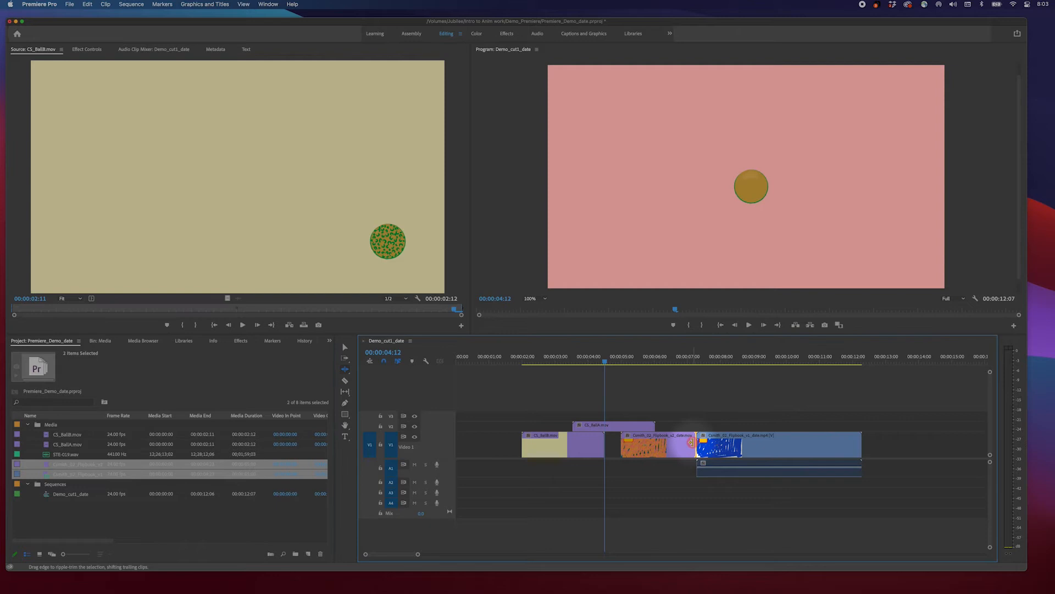
{"action": "left_click_drag", "start_coordinate": [699, 440], "coordinate": [780, 444]}
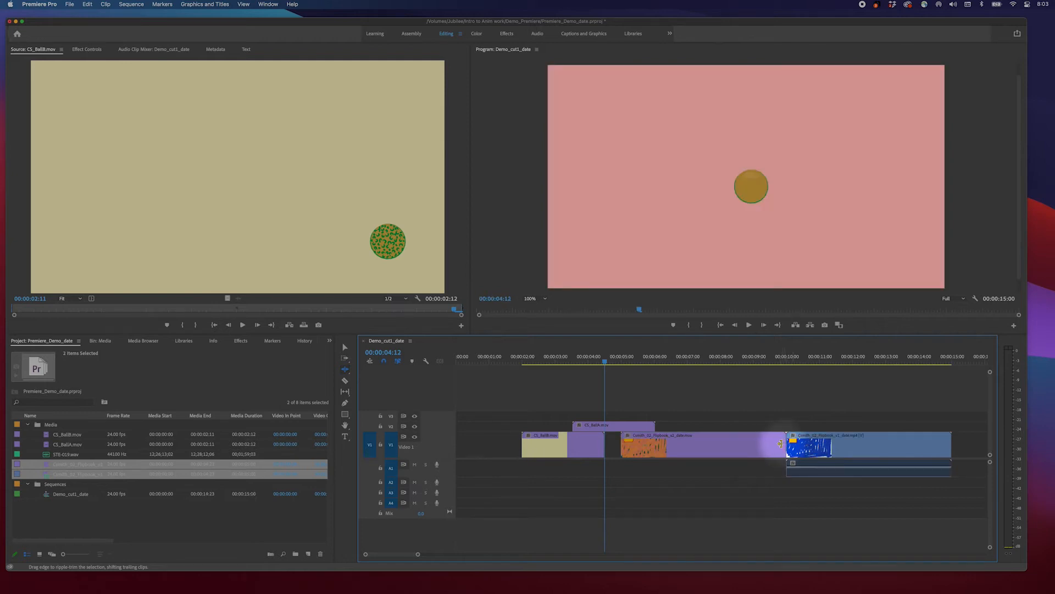
{"action": "left_click", "coordinate": [779, 444]}
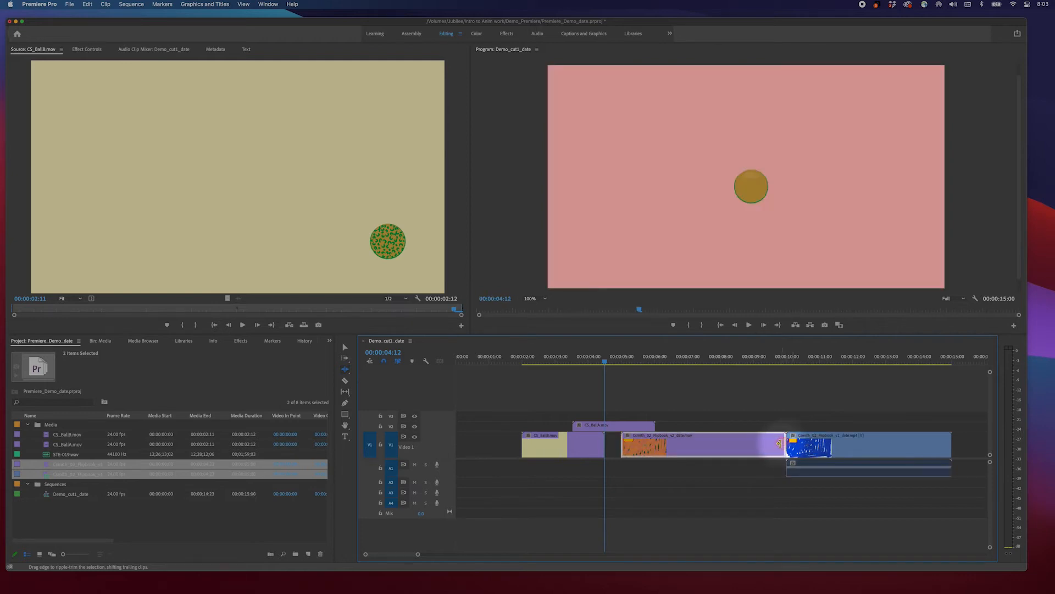
{"action": "left_click_drag", "start_coordinate": [778, 444], "coordinate": [685, 444]}
{"action": "left_click_drag", "start_coordinate": [720, 358], "coordinate": [737, 363]}
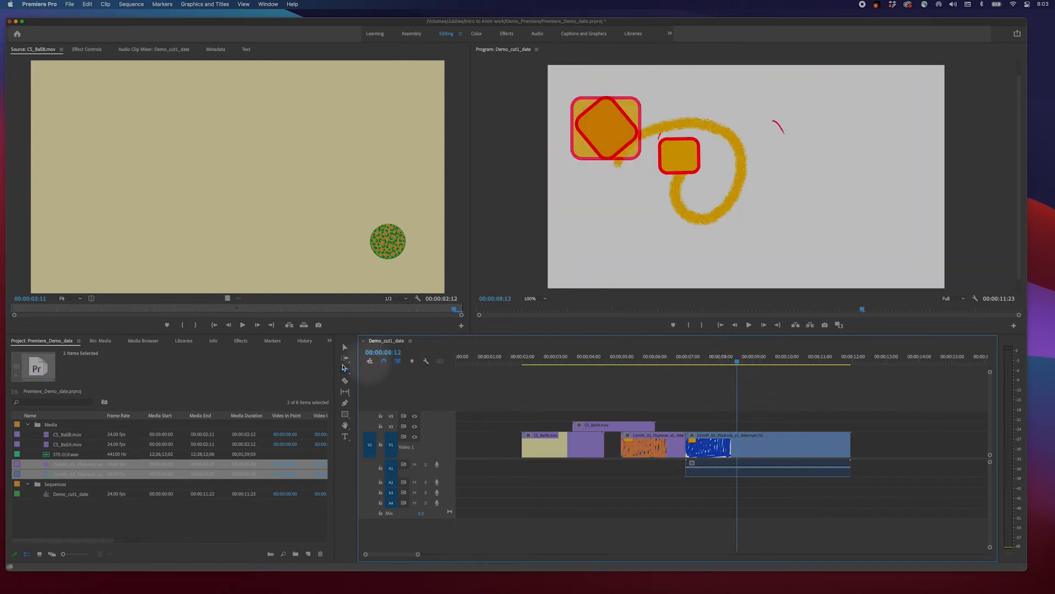
With Rolling Edit, shift the cut between the two Flipbook clips back and forth, leaving it at about 00:00:07:15
{"action": "left_click", "coordinate": [347, 374]}
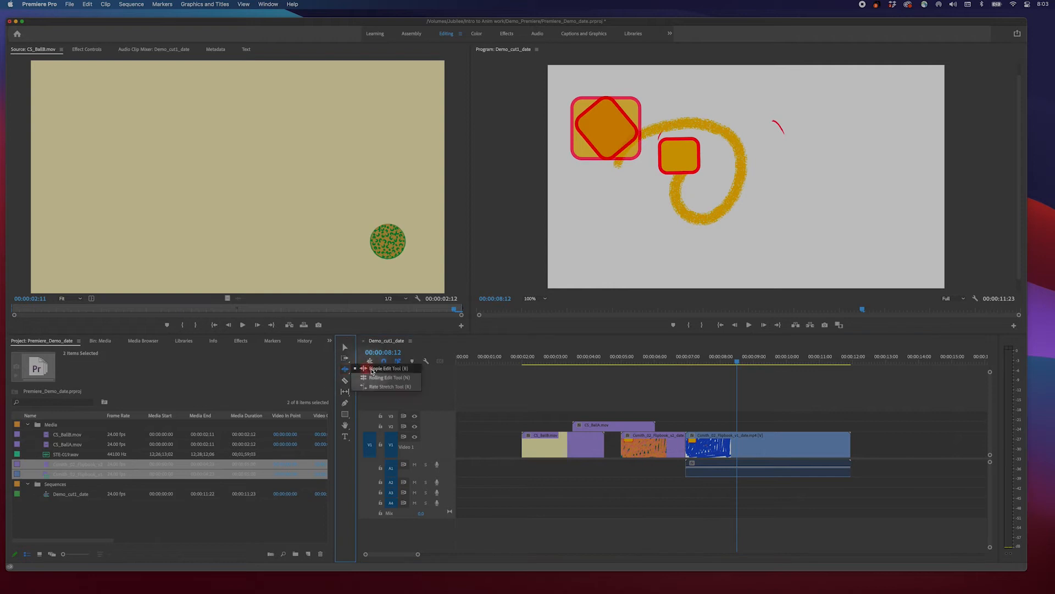
{"action": "left_click", "coordinate": [381, 378]}
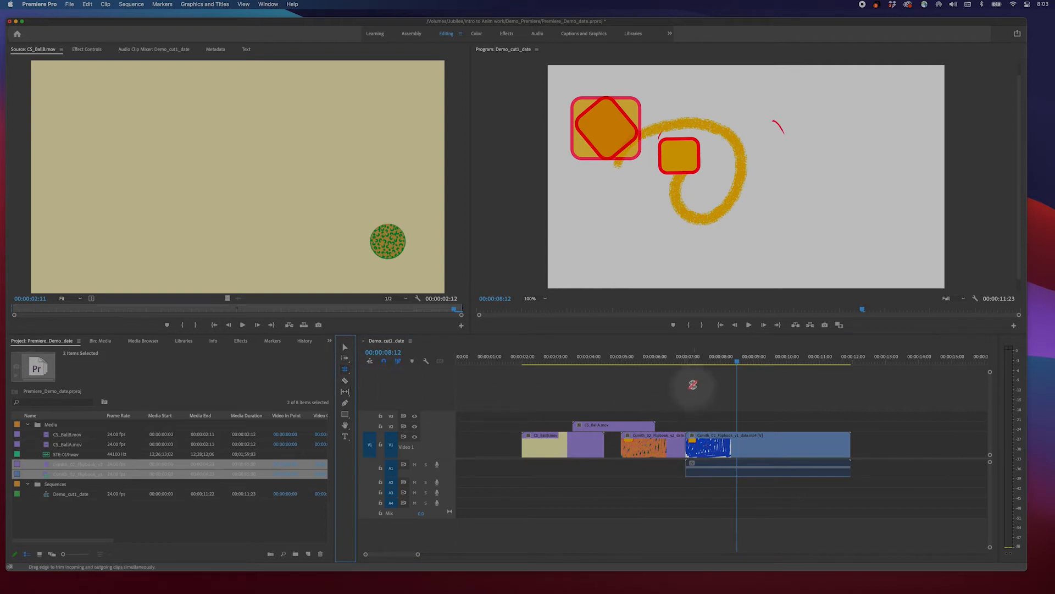
{"action": "left_click", "coordinate": [685, 444]}
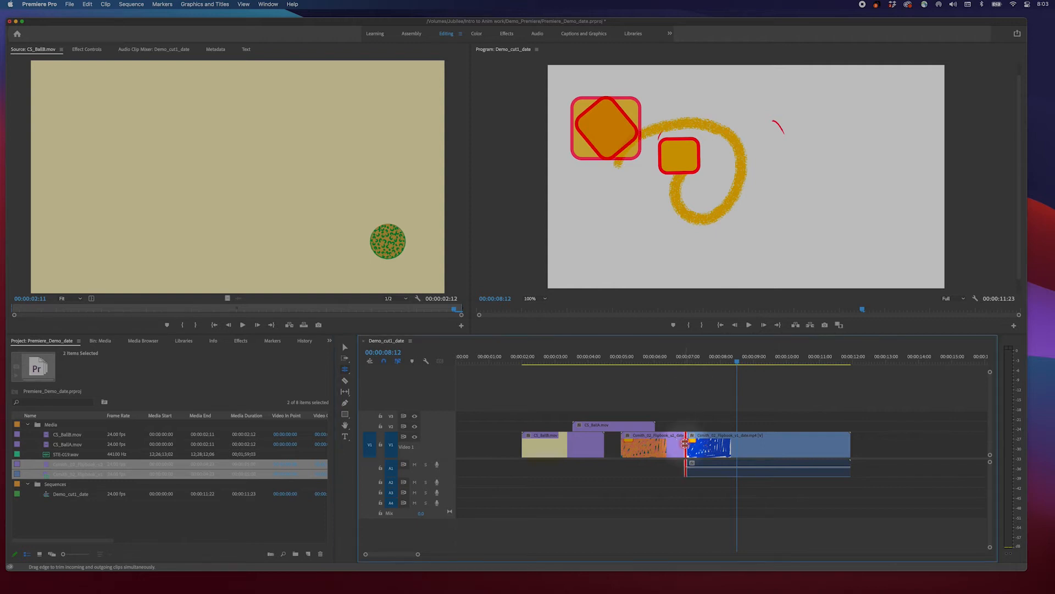
{"action": "mouse_move", "coordinate": [684, 443]}
{"action": "left_mouse_down"}
{"action": "mouse_move", "coordinate": [729, 445]}
{"action": "mouse_move", "coordinate": [698, 445]}
{"action": "left_mouse_up"}
{"action": "left_click", "coordinate": [670, 357]}
{"action": "left_click_drag", "start_coordinate": [671, 358], "coordinate": [787, 358]}
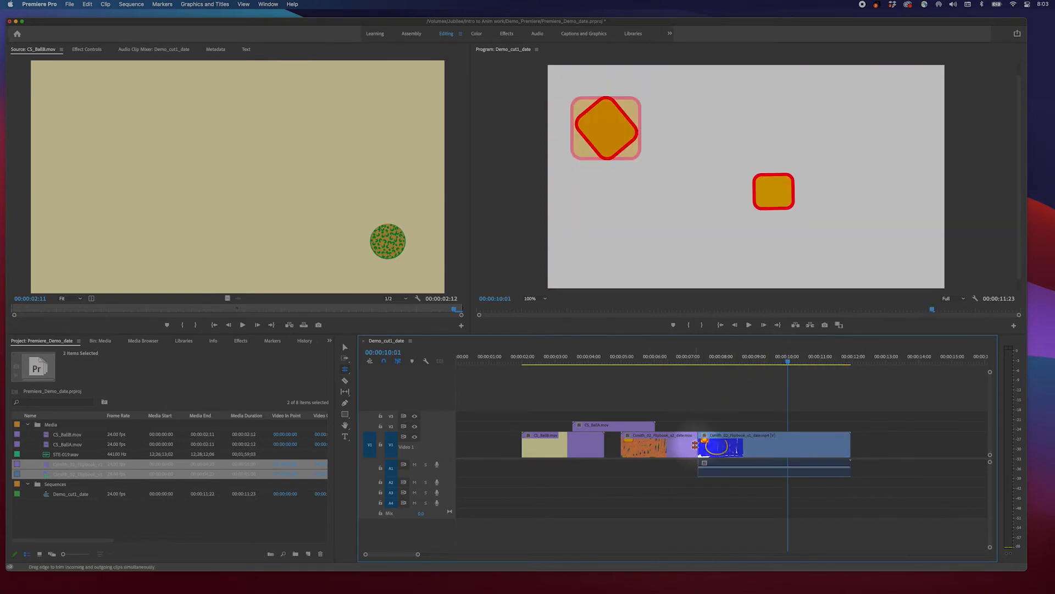
{"action": "left_click_drag", "start_coordinate": [695, 445], "coordinate": [723, 447]}
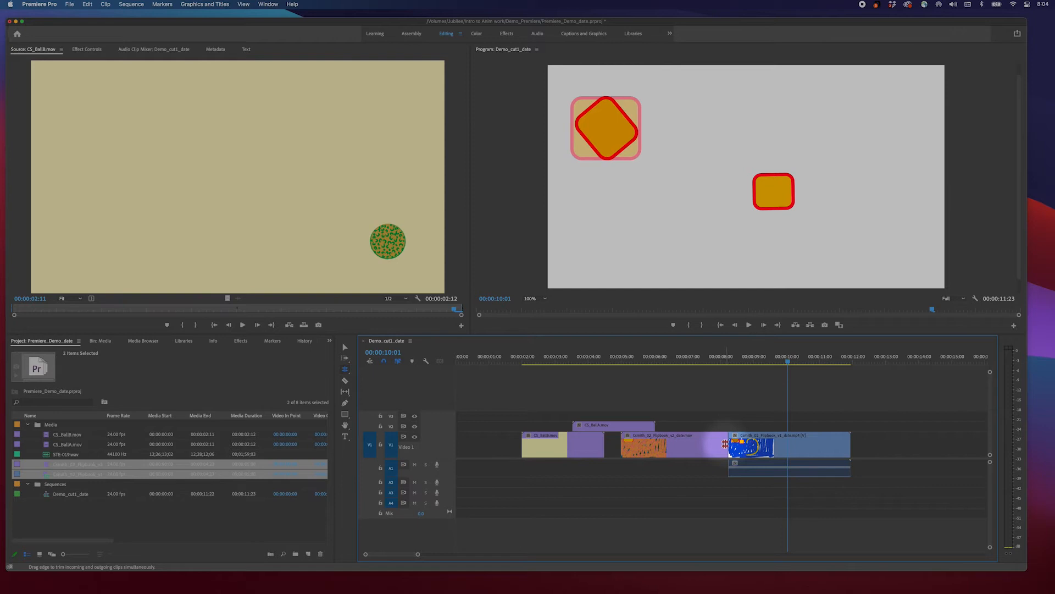
{"action": "left_click_drag", "start_coordinate": [721, 446], "coordinate": [700, 446]}
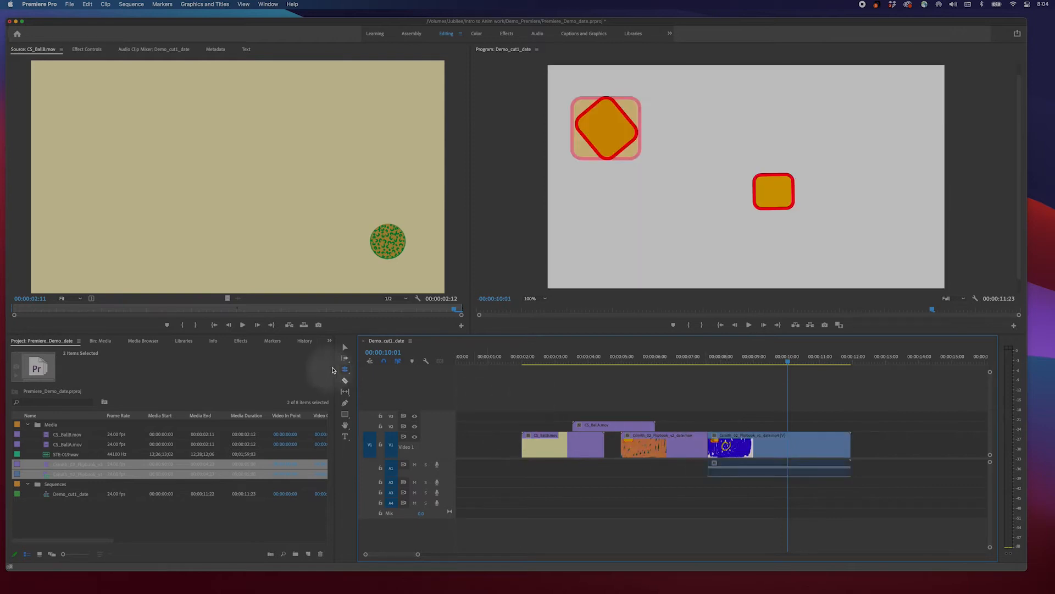
Switch back to Ripple Edit and shorten the first Flipbook clip so the second one starts at 00:00:06:20
{"action": "left_click_drag", "start_coordinate": [345, 372], "coordinate": [373, 369]}
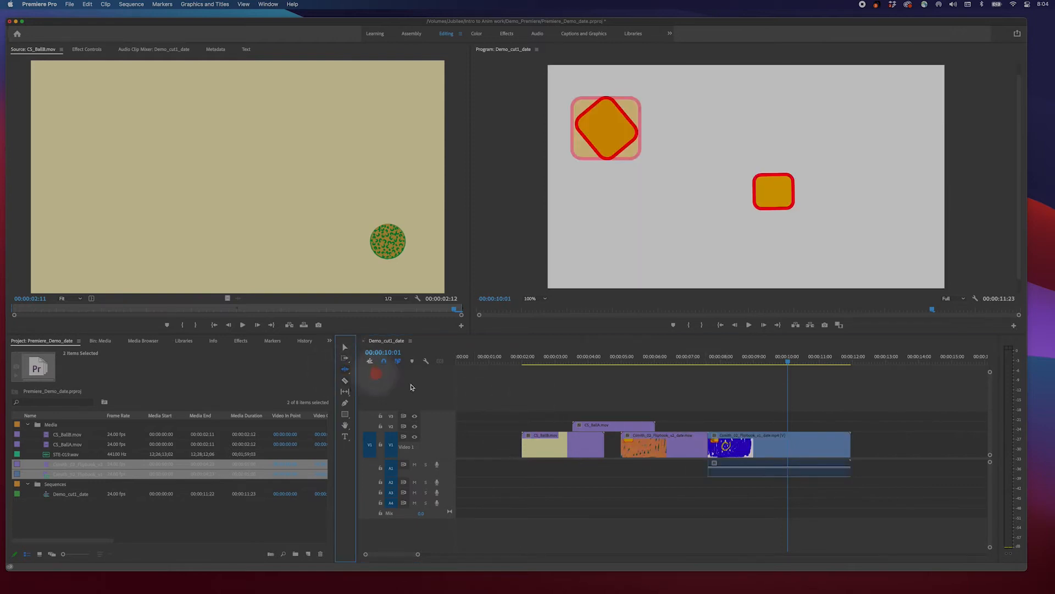
{"action": "left_click_drag", "start_coordinate": [702, 442], "coordinate": [678, 446]}
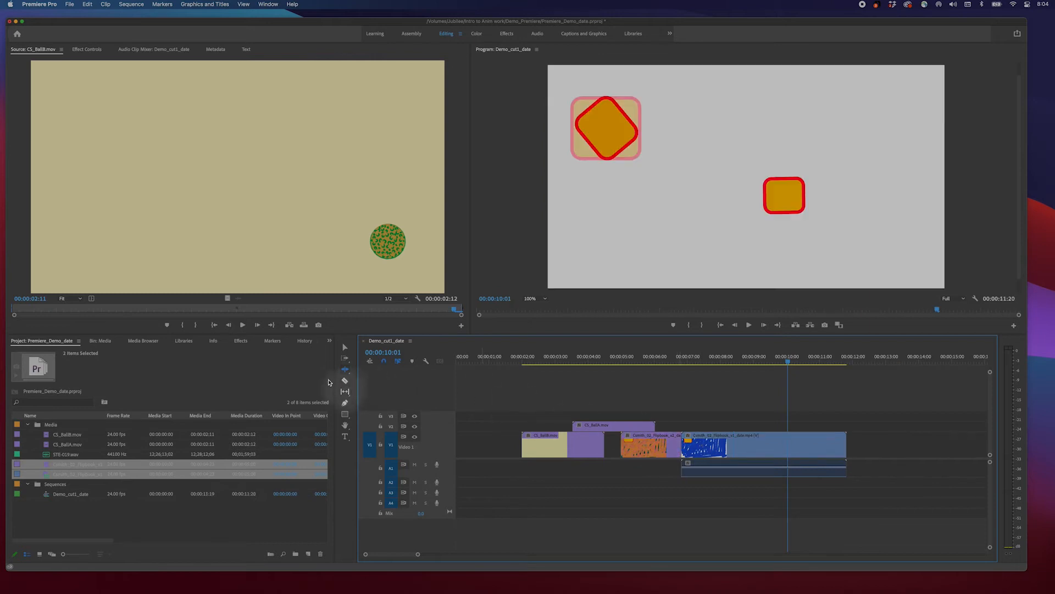
{"action": "left_click", "coordinate": [344, 368]}
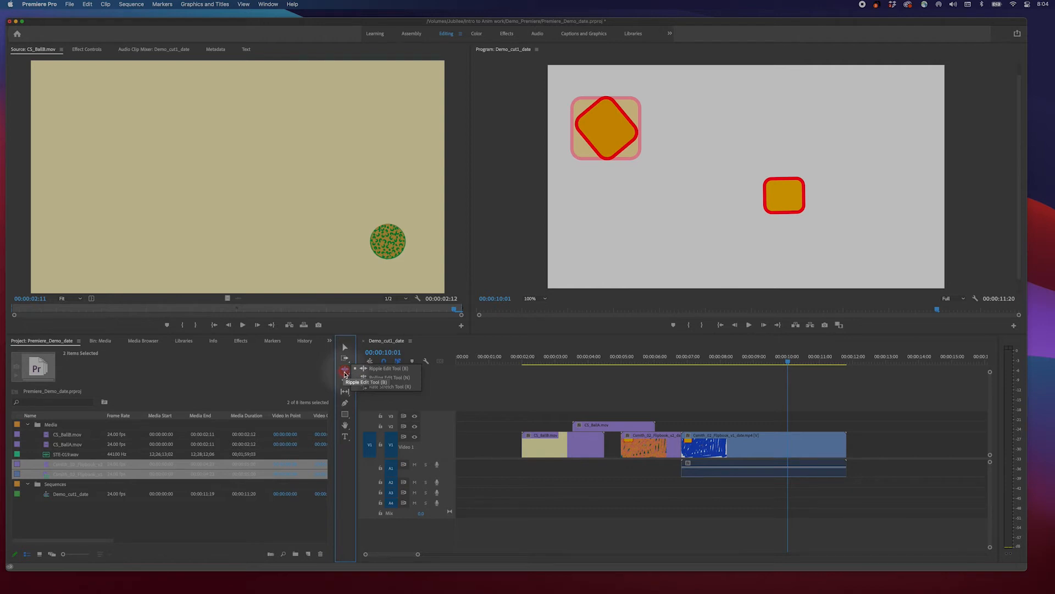
{"action": "left_click", "coordinate": [346, 371]}
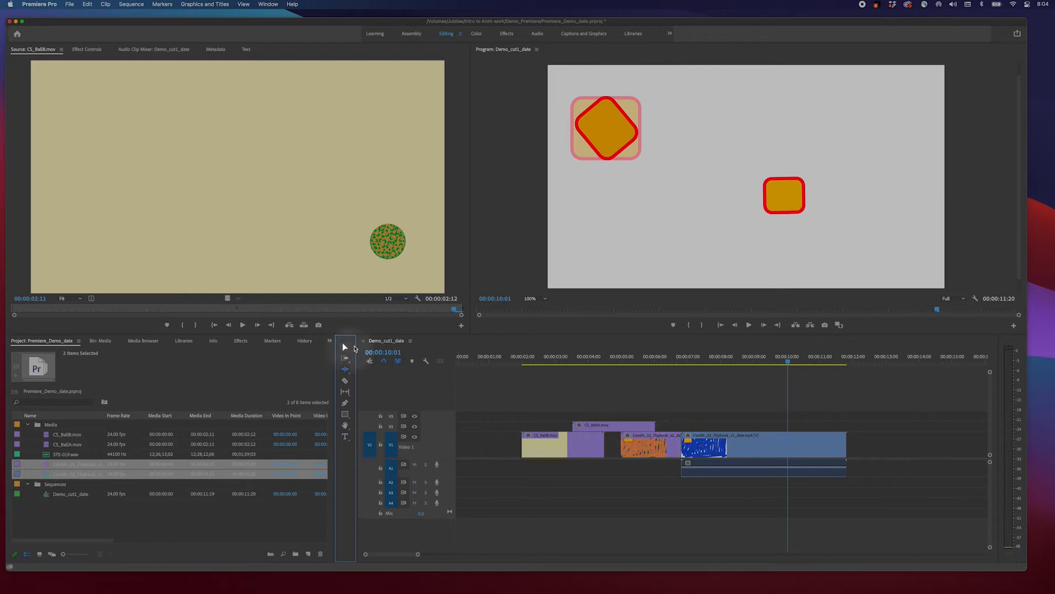
With the Selection tool, trim the end of the first Flipbook clip back to 00:00:06:06, leaving a gap before the next clip
{"action": "left_click", "coordinate": [343, 348]}
{"action": "left_click", "coordinate": [675, 446]}
{"action": "left_click_drag", "start_coordinate": [675, 446], "coordinate": [660, 447]}
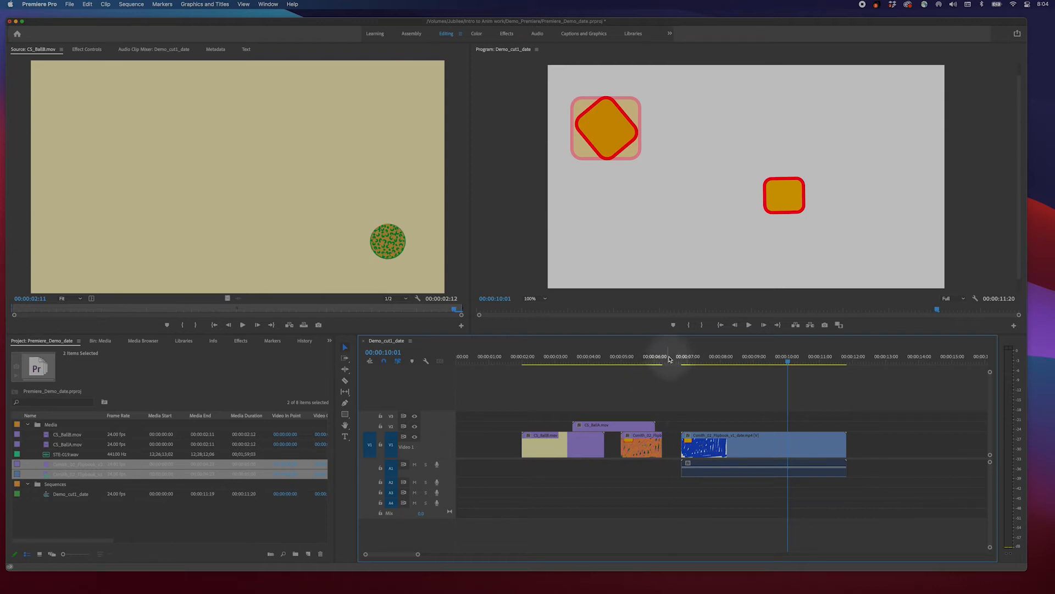
Mark the gap between the two Flipbook clips with an in point at 00:00:06:06 and an out point at 00:00:06:19
{"action": "left_click_drag", "start_coordinate": [670, 359], "coordinate": [667, 363]}
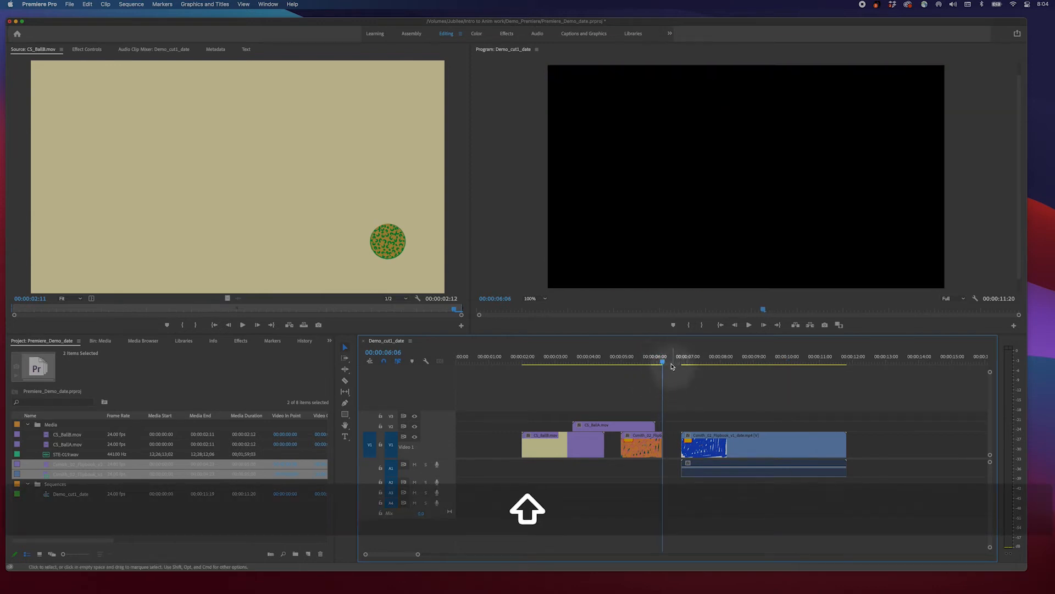
{"action": "key", "text": "i"}
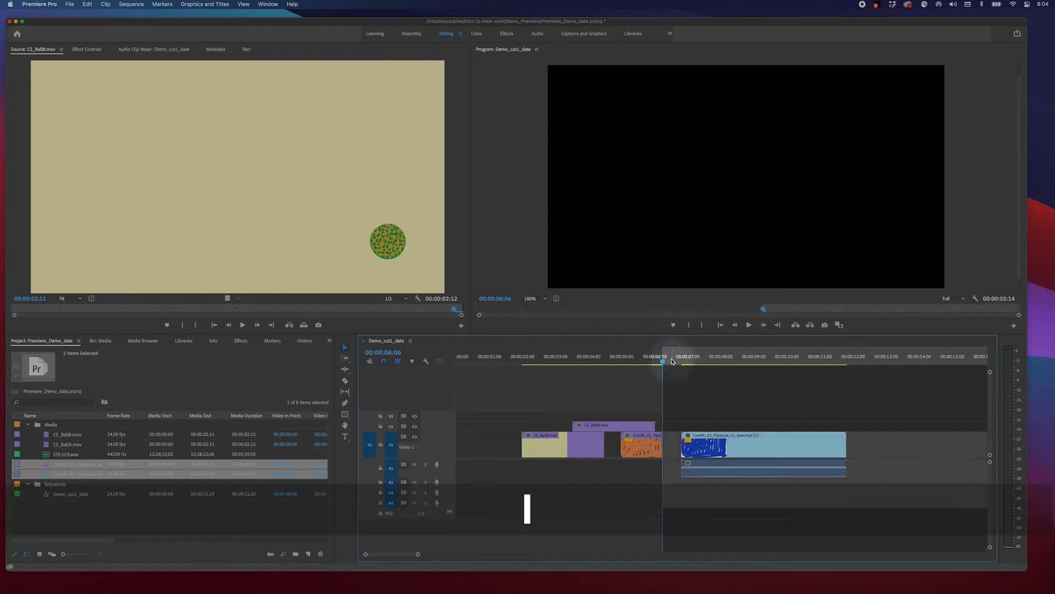
{"action": "left_click_drag", "start_coordinate": [670, 361], "coordinate": [689, 374]}
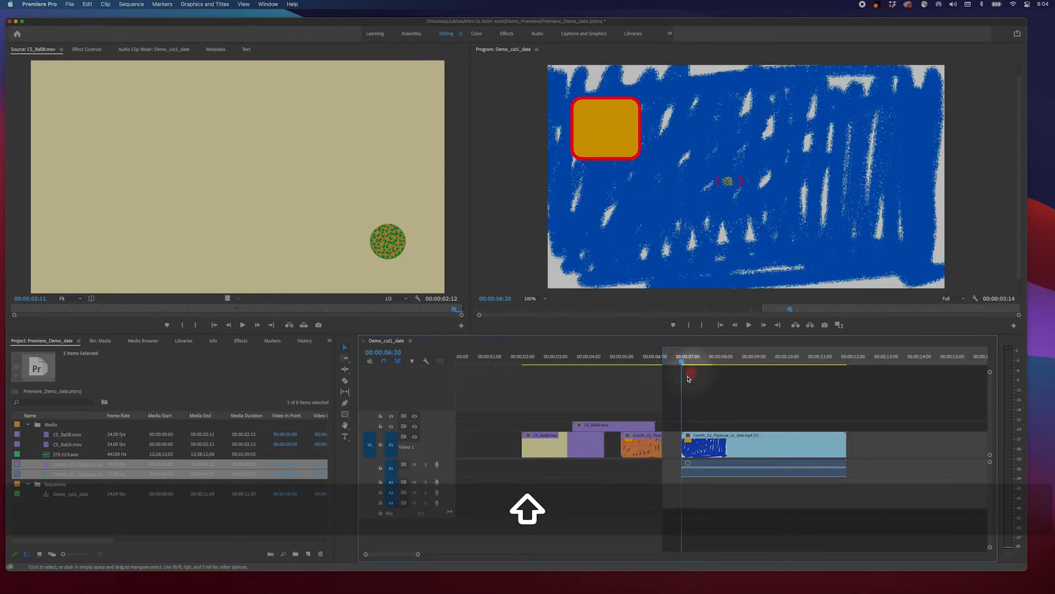
{"action": "key", "text": "Left"}
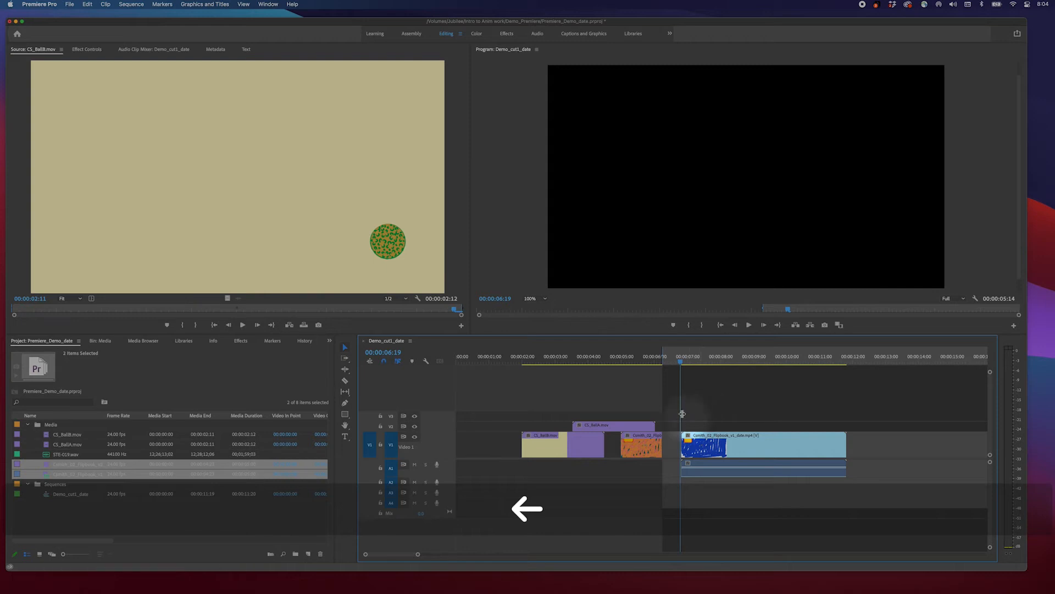
{"action": "key", "text": "o"}
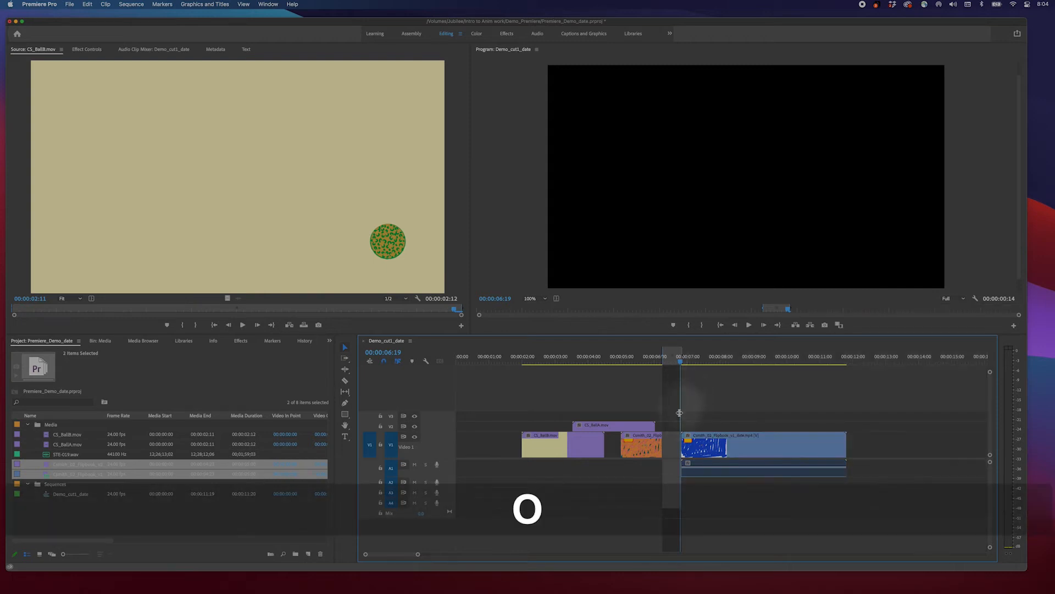
Step the playhead through the sequence's edit points around the marked gap
{"action": "key", "text": "Down"}
{"action": "key", "text": "Up"}
{"action": "key", "text": "Up"}
{"action": "key", "text": "Up"}
{"action": "key", "text": "Up"}
{"action": "key", "text": "Up"}
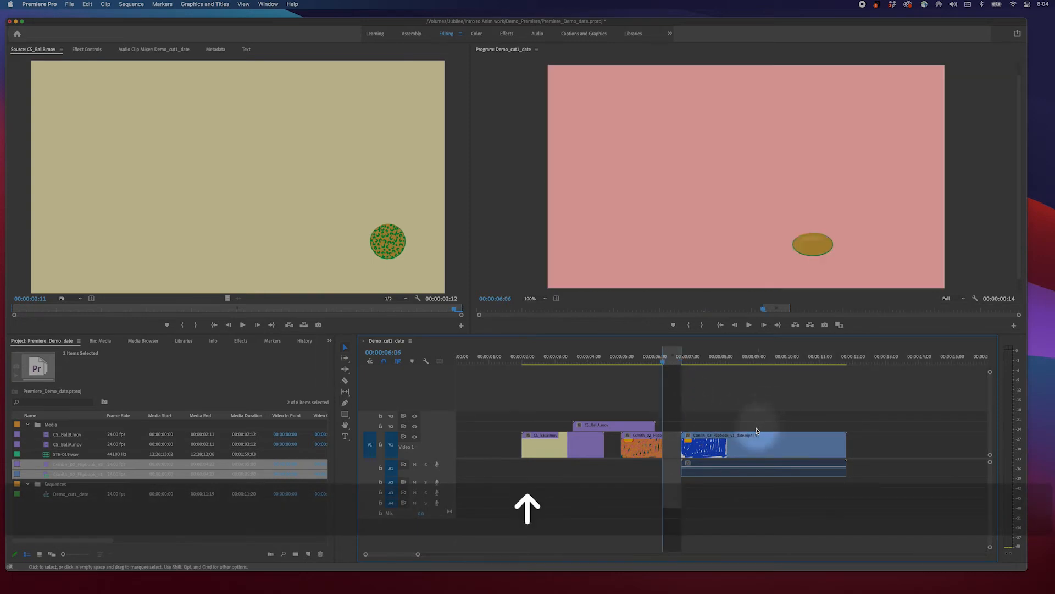
Step the playhead back and forth through the sequence's edit points, finishing on the second Flipbook clip's start at 00:00:06:20
{"action": "key", "text": "Down"}
{"action": "key", "text": "Down"}
{"action": "key", "text": "Down"}
{"action": "key", "text": "Down"}
{"action": "key", "text": "Down"}
{"action": "key", "text": "Down"}
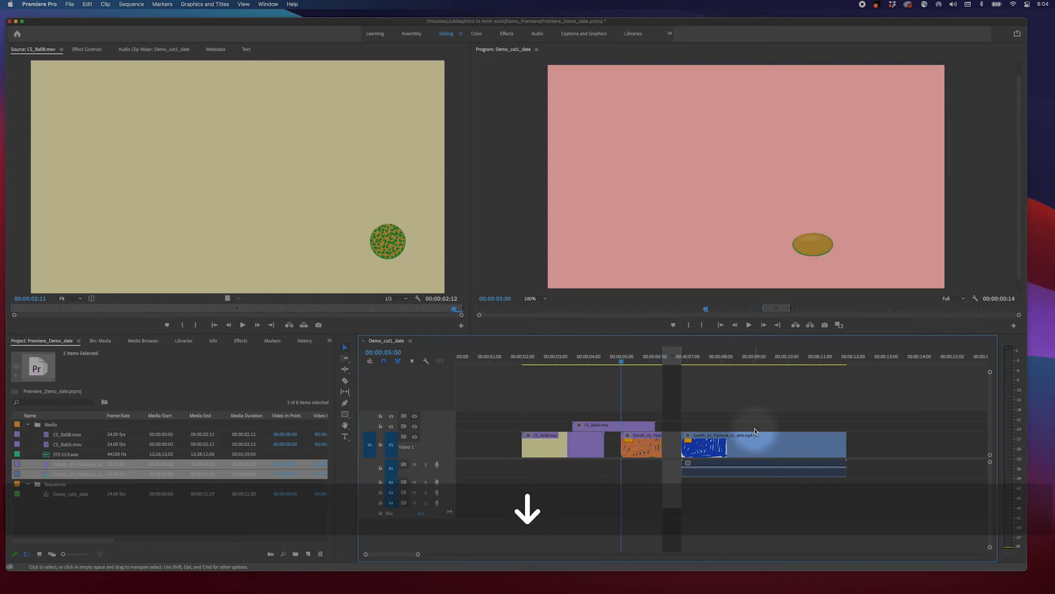
{"action": "key", "text": "Up"}
{"action": "key", "text": "Up"}
{"action": "key", "text": "Up"}
{"action": "key", "text": "Up"}
{"action": "key", "text": "Up"}
{"action": "key", "text": "Up"}
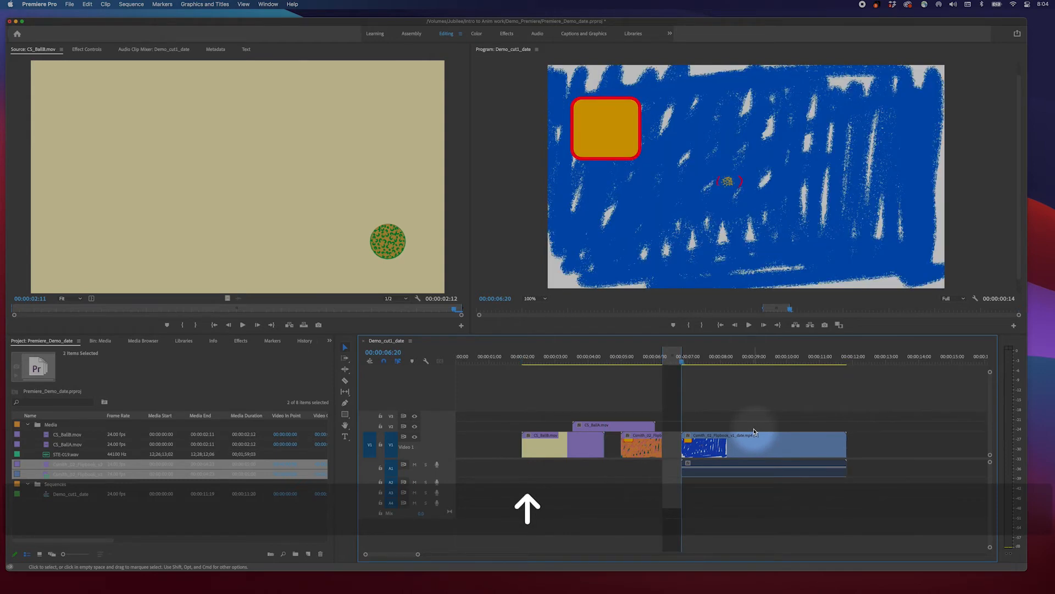
{"action": "key", "text": "Down"}
{"action": "key", "text": "Down"}
{"action": "key", "text": "Down"}
{"action": "key", "text": "Down"}
{"action": "key", "text": "Down"}
{"action": "key", "text": "Down"}
{"action": "key", "text": "Down"}
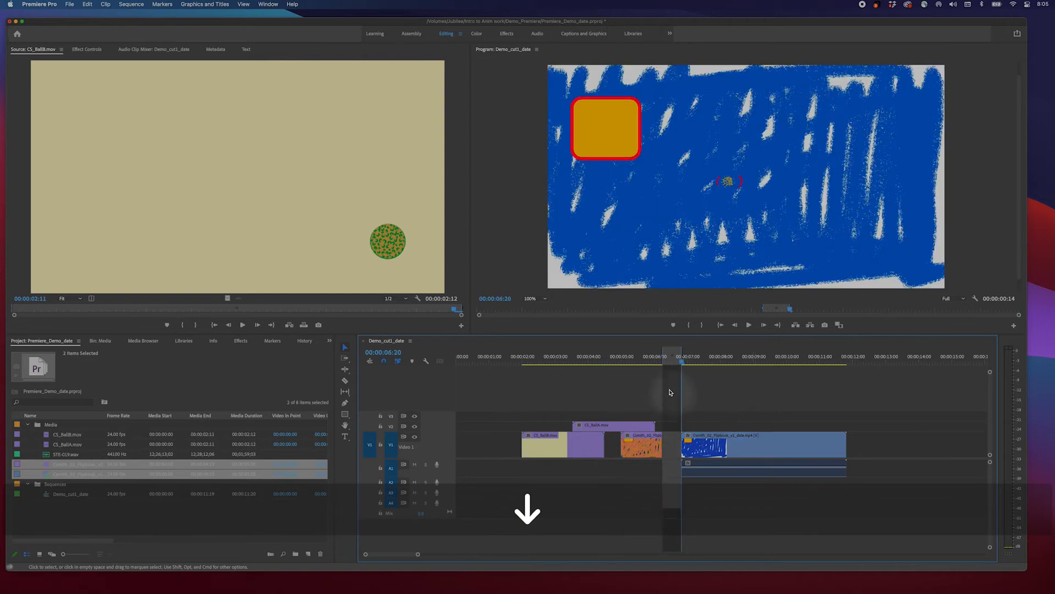
Try the sequence out point on the second Flipbook clip's first frame, 00:00:06:20, and set it back to 00:00:06:19
{"action": "key", "text": "equal"}
{"action": "key", "text": "equal"}
{"action": "key", "text": "equal"}
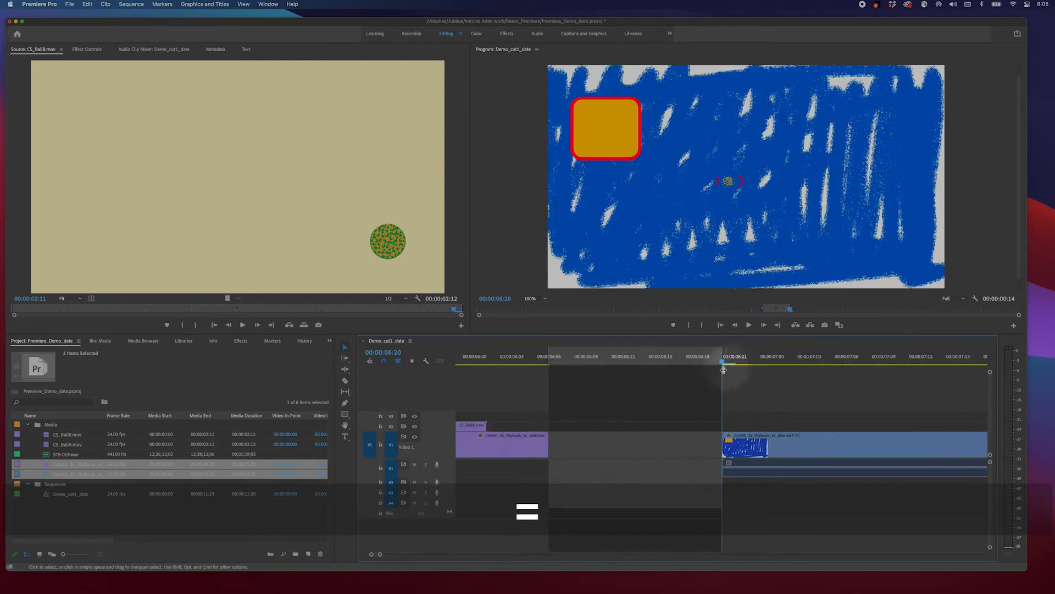
{"action": "key", "text": "o"}
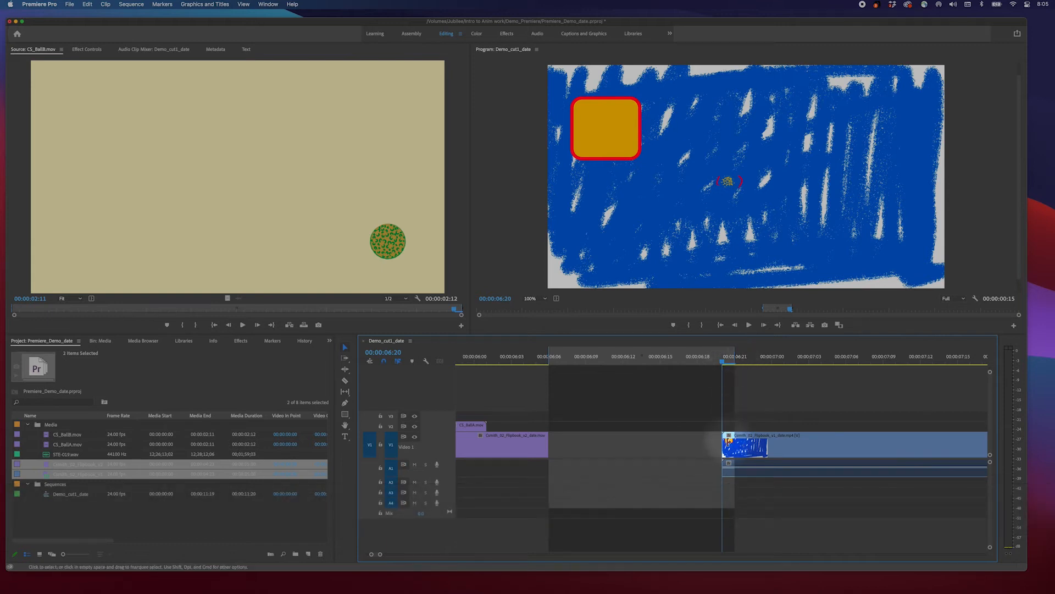
{"action": "key", "text": "Left"}
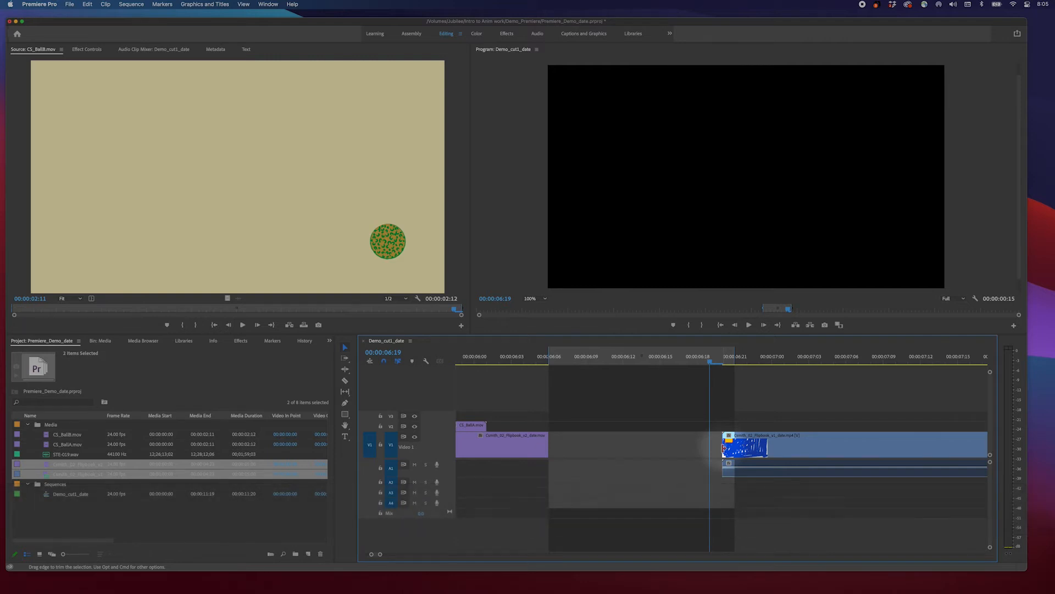
{"action": "key", "text": "o"}
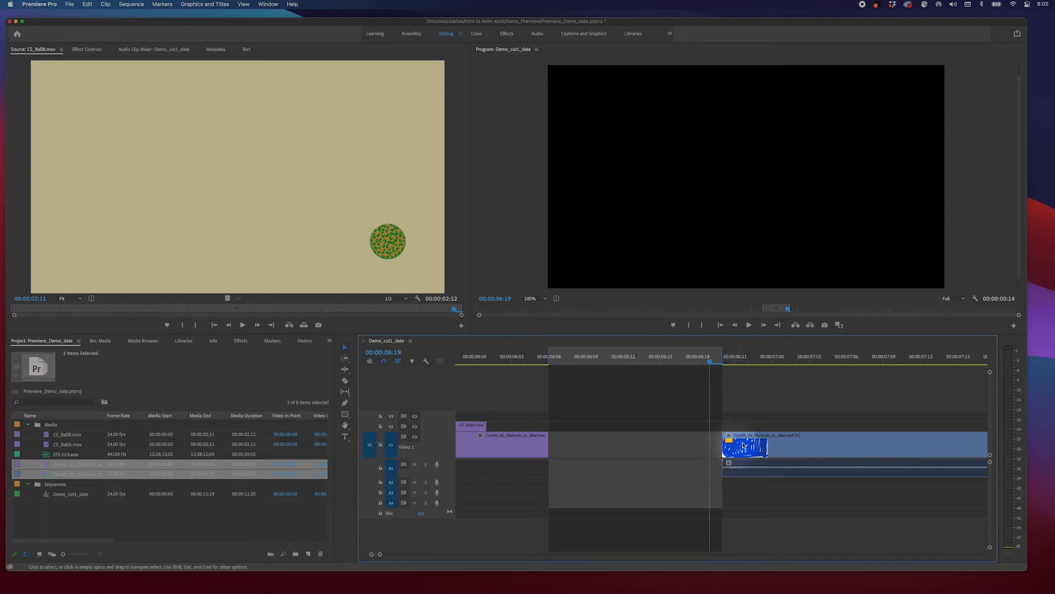
Load CS_BallA.mov into the Source Monitor as the clip for the marked gap
{"action": "left_click_drag", "start_coordinate": [666, 356], "coordinate": [635, 356]}
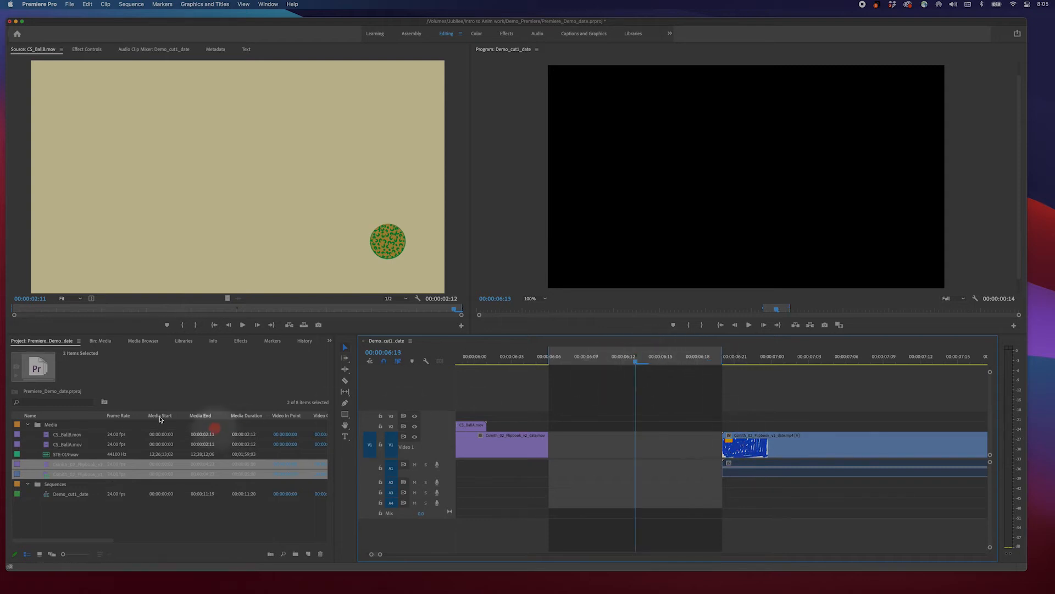
{"action": "double_click", "coordinate": [67, 445]}
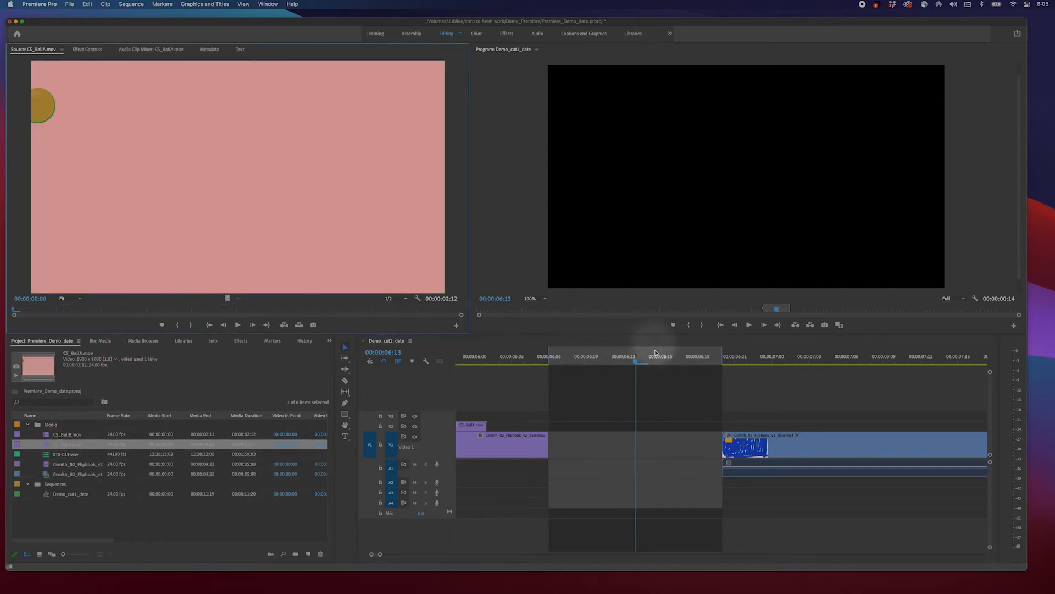
{"action": "left_click_drag", "start_coordinate": [572, 361], "coordinate": [611, 362]}
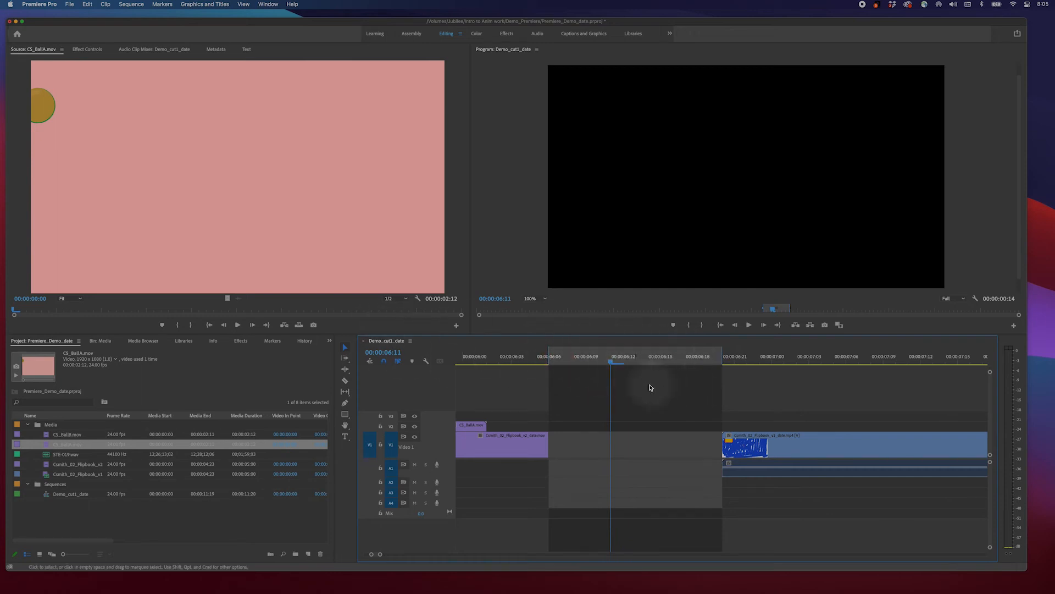
{"action": "key", "text": "minus"}
{"action": "key", "text": "minus"}
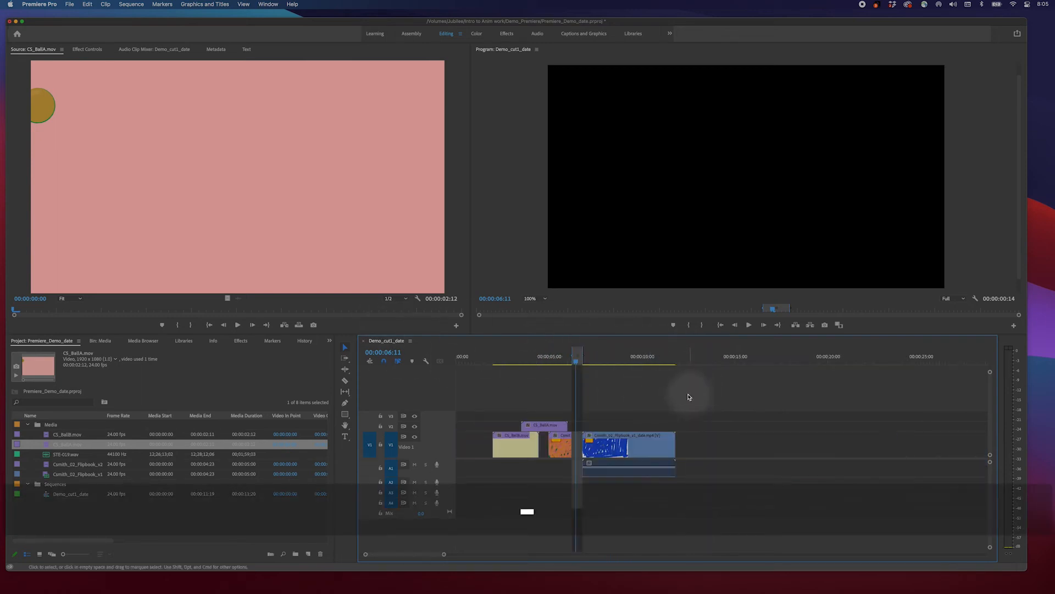
{"action": "key", "text": "equal"}
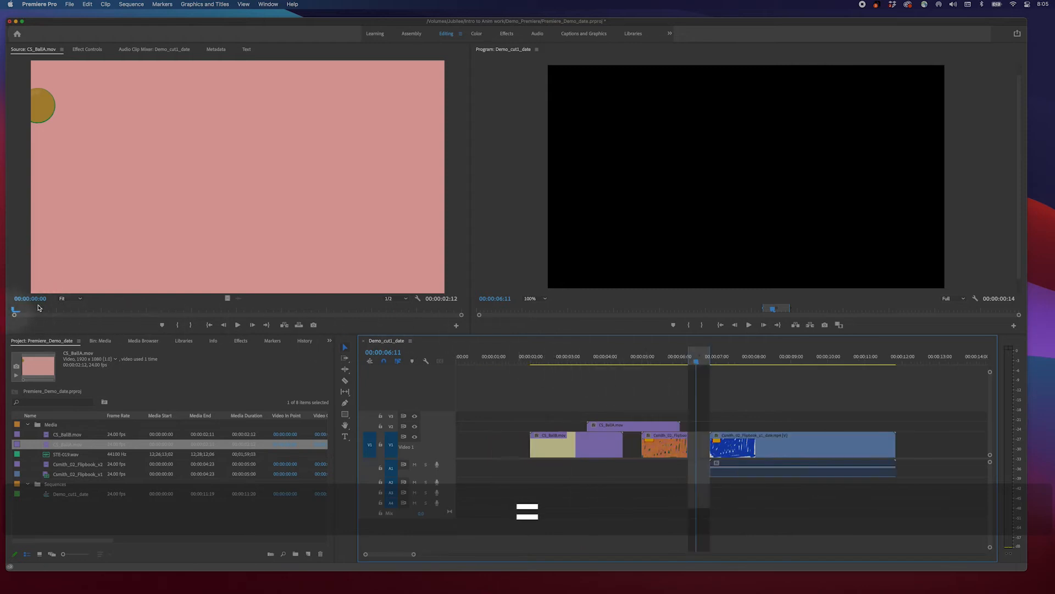
Mark an in point at 00:00:00:05 in CS_BallA.mov and overwrite the marked gap on V1 with it
{"action": "left_click_drag", "start_coordinate": [68, 306], "coordinate": [129, 309]}
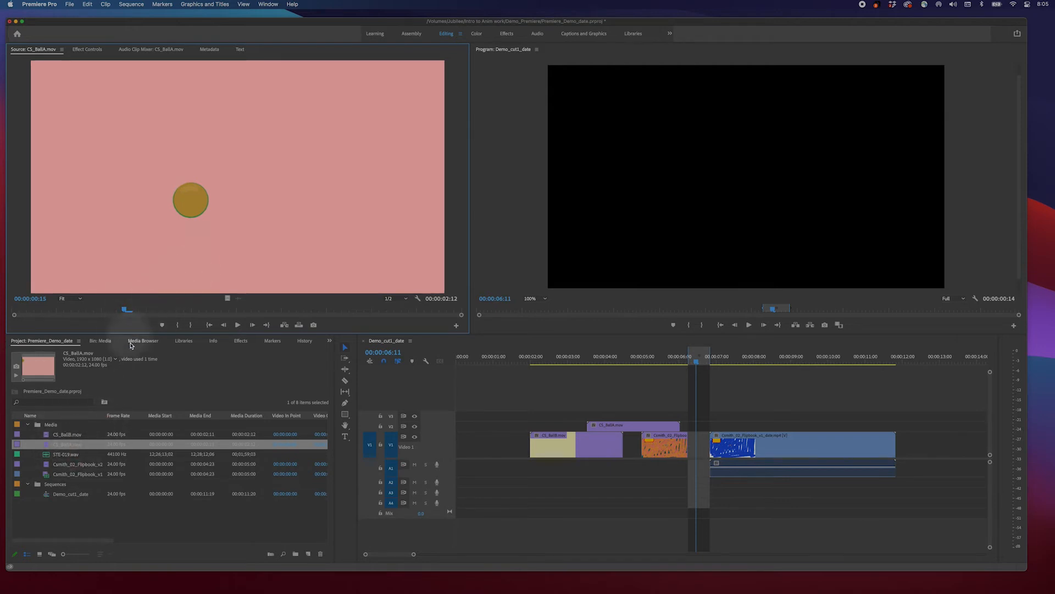
{"action": "left_click_drag", "start_coordinate": [124, 309], "coordinate": [50, 311]}
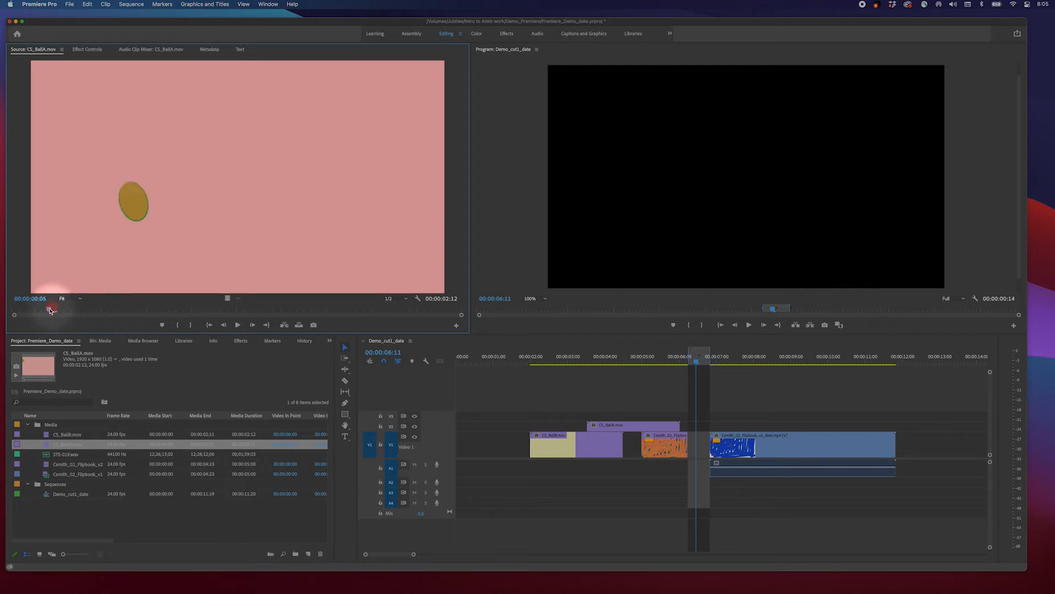
{"action": "key", "text": "i"}
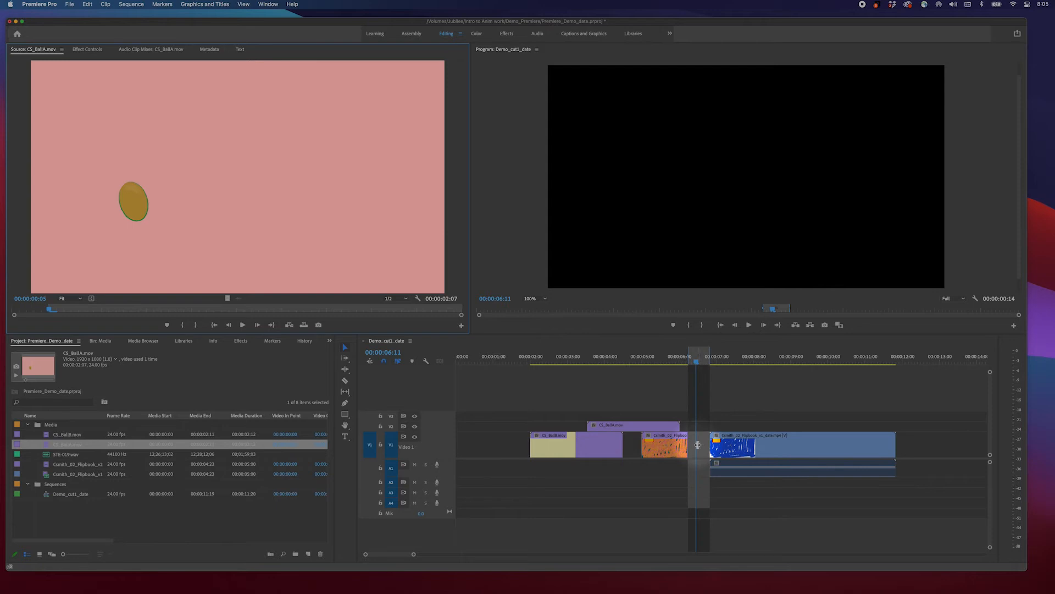
{"action": "left_click_drag", "start_coordinate": [697, 444], "coordinate": [700, 450]}
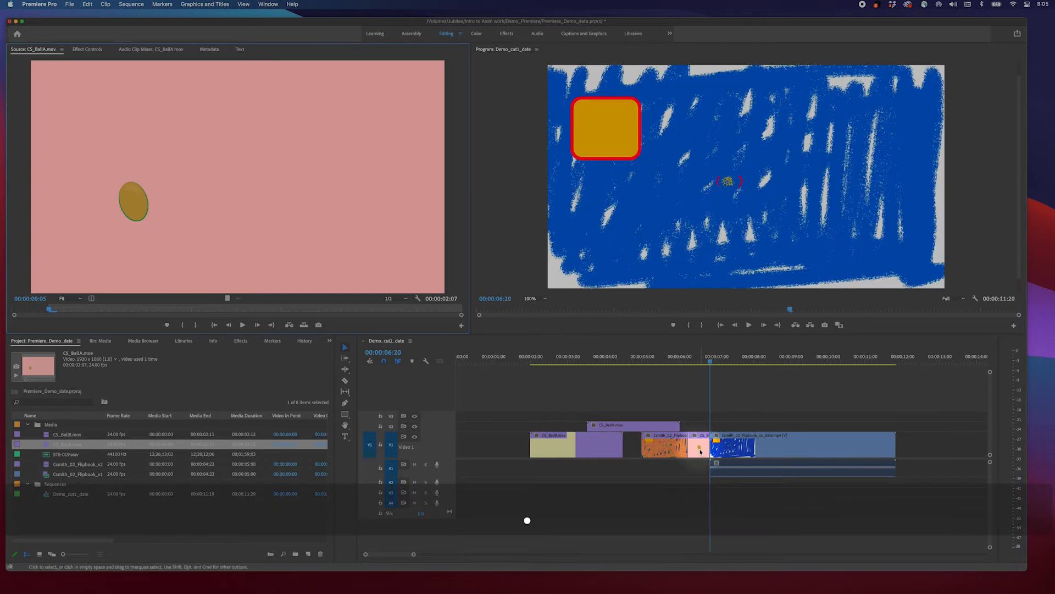
Scrub and play the sequence across the CS_BallA.mov shot between the two Flipbook clips to check the edit
{"action": "left_click", "coordinate": [685, 364]}
{"action": "mouse_move", "coordinate": [685, 365]}
{"action": "left_mouse_down"}
{"action": "mouse_move", "coordinate": [699, 357]}
{"action": "mouse_move", "coordinate": [699, 405]}
{"action": "mouse_move", "coordinate": [702, 357]}
{"action": "left_mouse_up"}
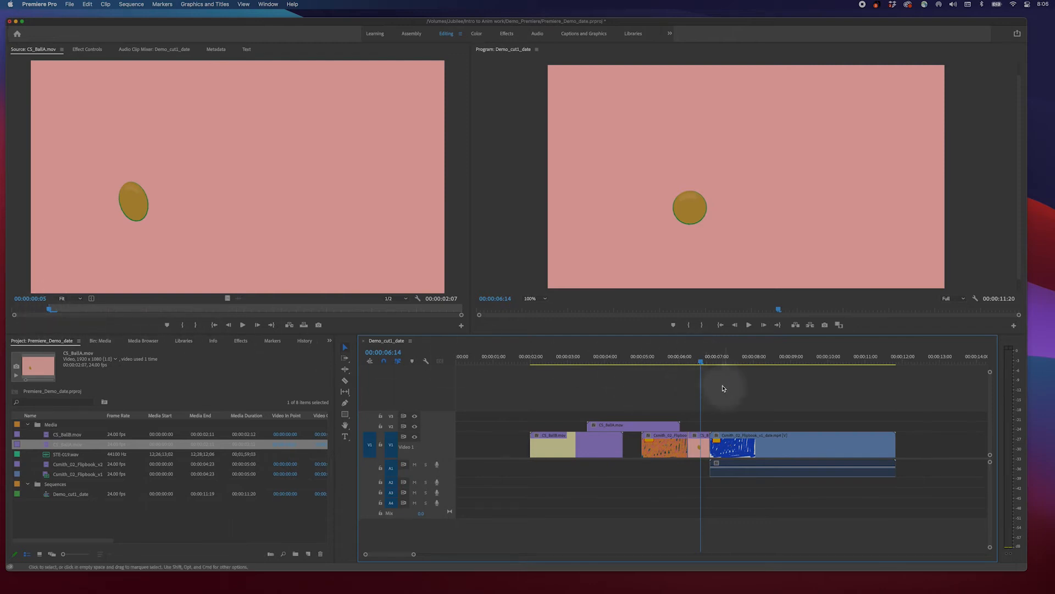
{"action": "left_click", "coordinate": [723, 388]}
{"action": "key", "text": "Up"}
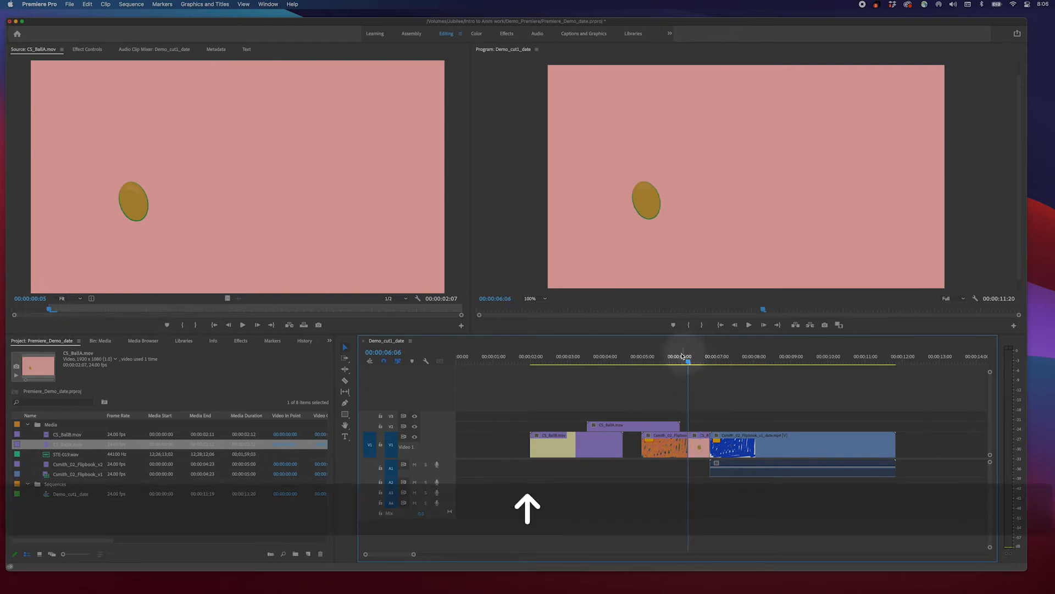
{"action": "left_click_drag", "start_coordinate": [682, 356], "coordinate": [672, 357]}
{"action": "key", "text": "space"}
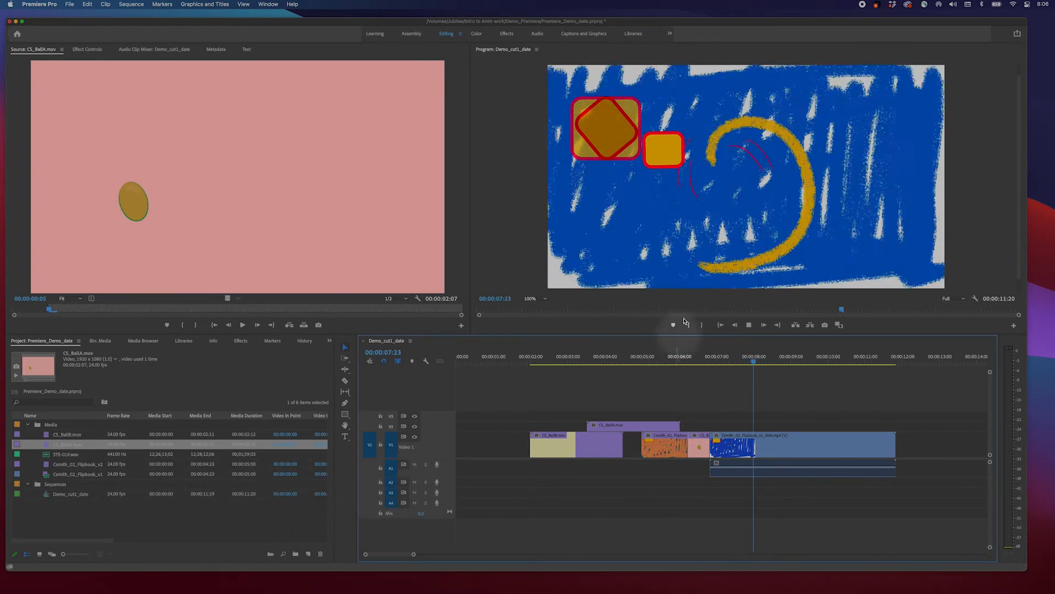
{"action": "key", "text": "space"}
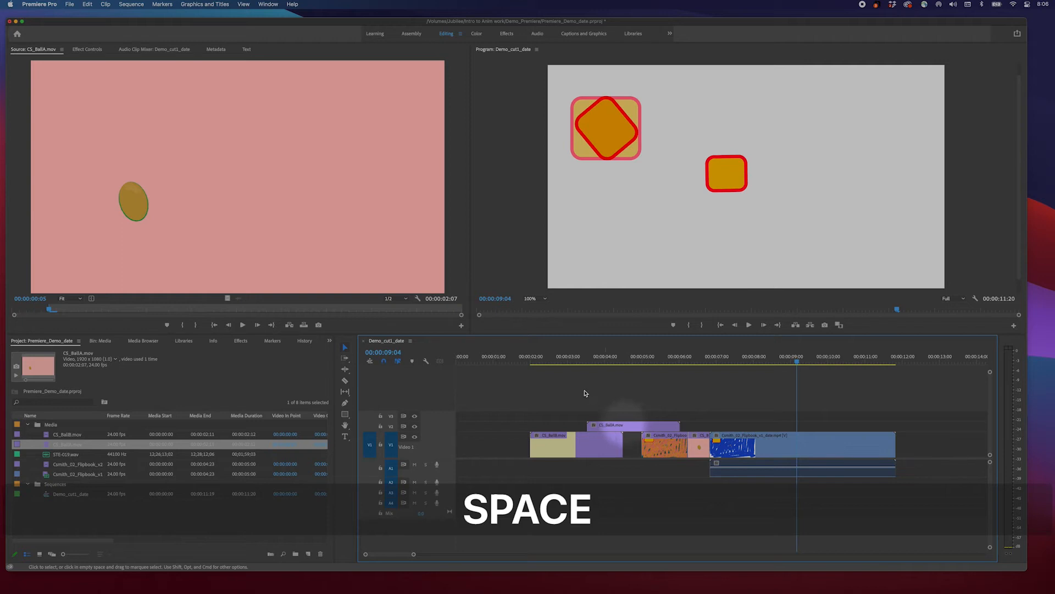
Select all clips in the timeline and move them together so the sequence starts at 00:00:00:00
{"action": "left_click_drag", "start_coordinate": [841, 395], "coordinate": [555, 483]}
{"action": "left_click_drag", "start_coordinate": [546, 448], "coordinate": [415, 377]}
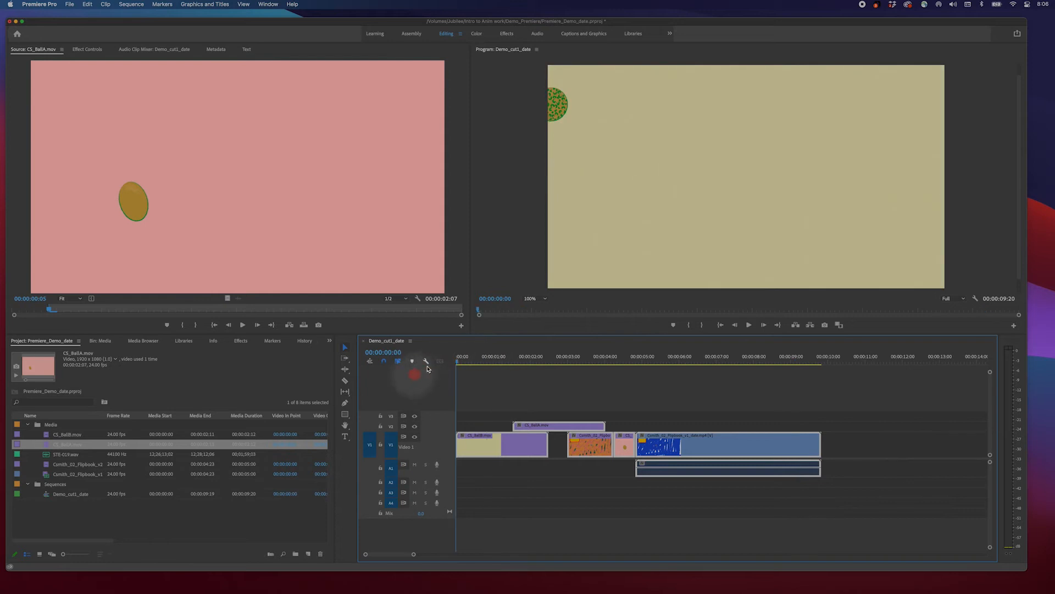
{"action": "left_click", "coordinate": [523, 378]}
Load the STE-019.wav audio file into the Source Monitor and scrub its opening
{"action": "left_click", "coordinate": [53, 454]}
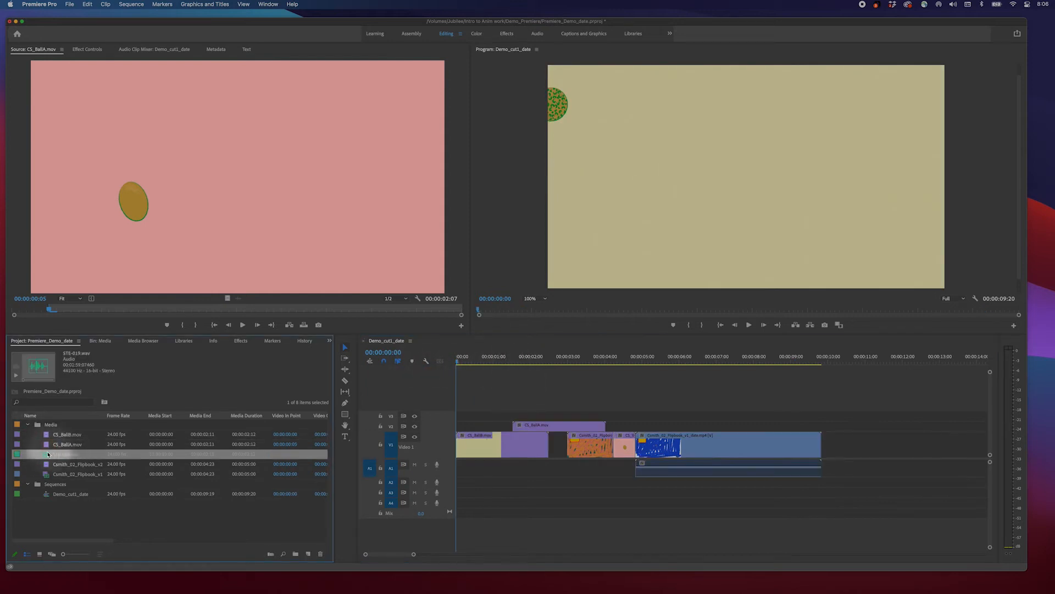
{"action": "double_click", "coordinate": [49, 453]}
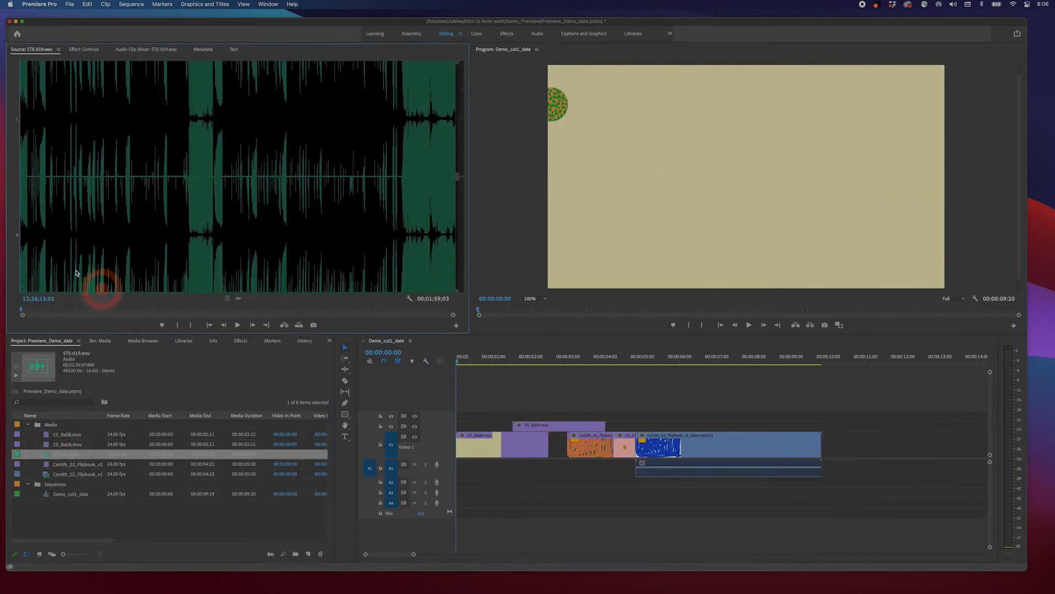
{"action": "left_click", "coordinate": [35, 311]}
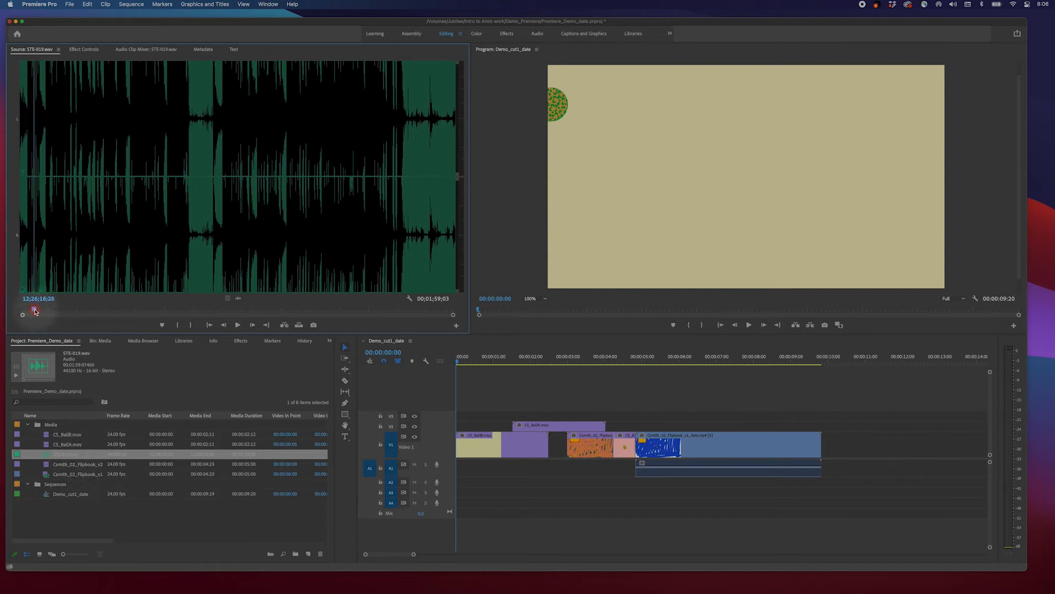
{"action": "left_click_drag", "start_coordinate": [34, 310], "coordinate": [18, 303]}
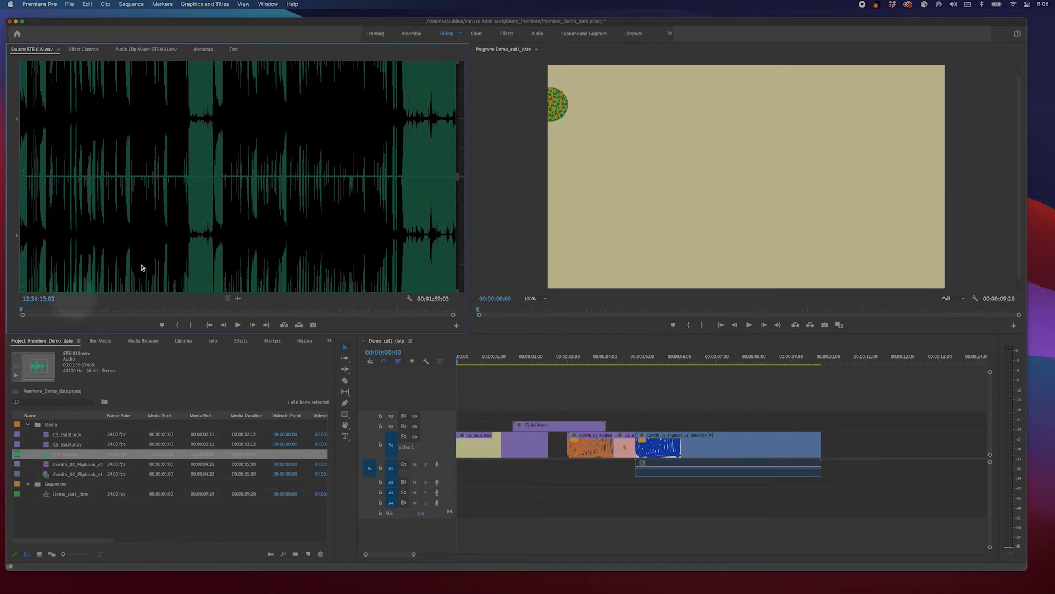
Mark a section of STE-019.wav with an in point at 12;26;42;26 and an out point at 12;26;59;13
{"action": "left_click", "coordinate": [128, 282]}
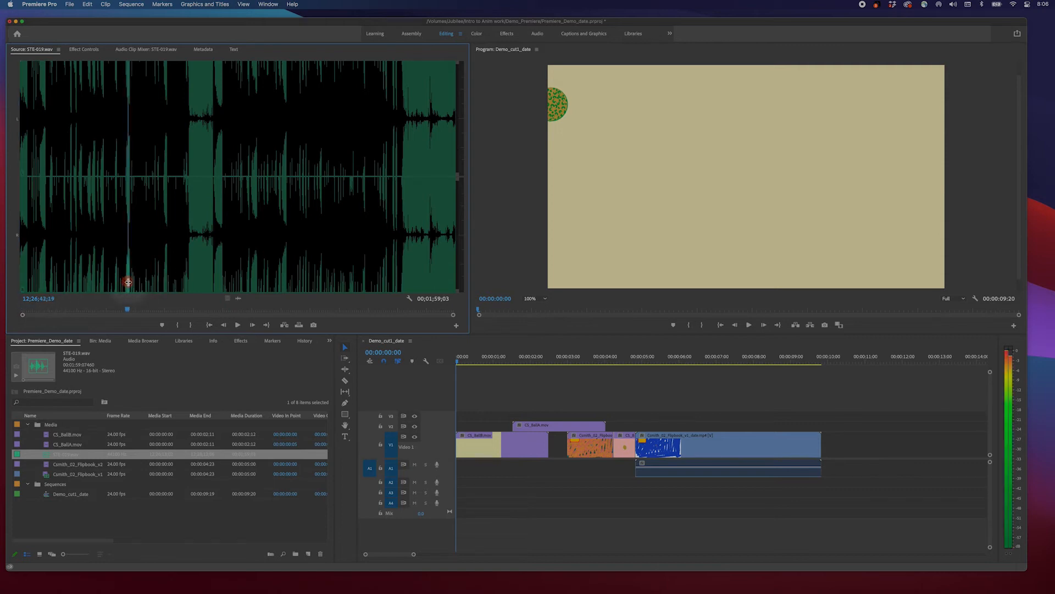
{"action": "left_click_drag", "start_coordinate": [129, 283], "coordinate": [129, 289]}
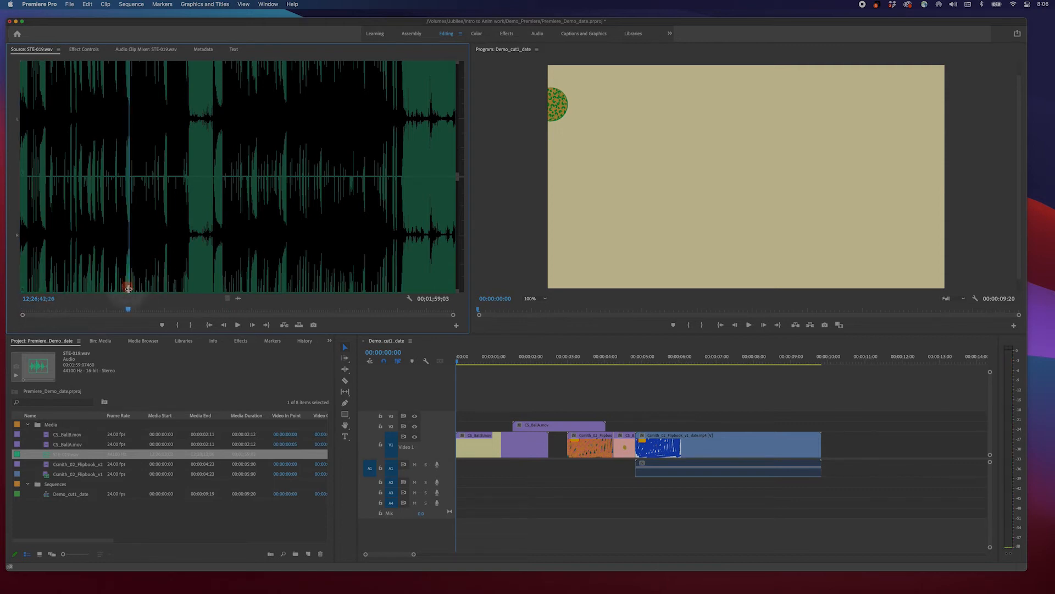
{"action": "key", "text": "i"}
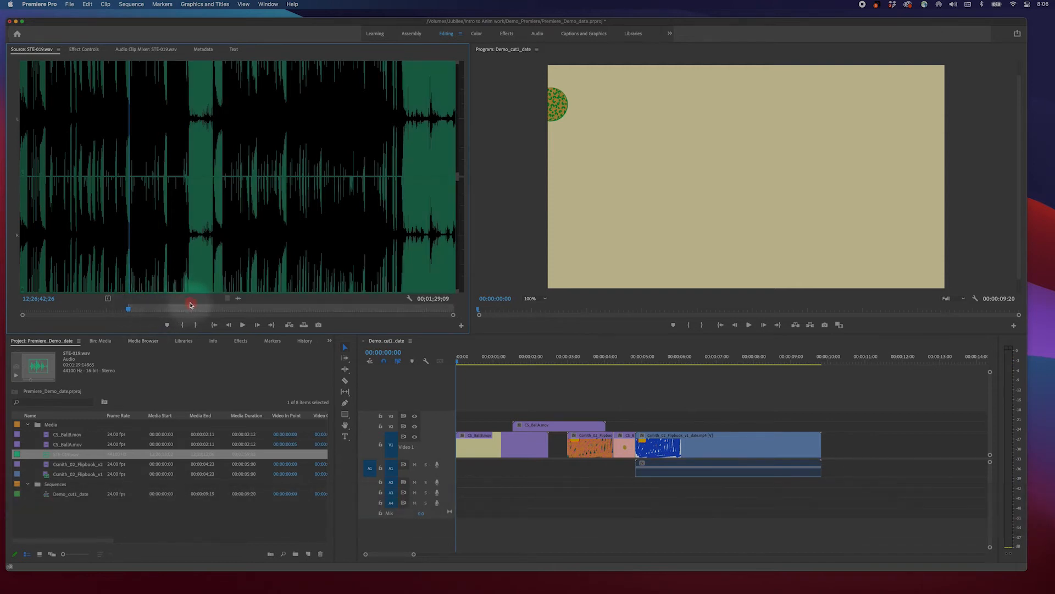
{"action": "left_click_drag", "start_coordinate": [135, 304], "coordinate": [188, 307]}
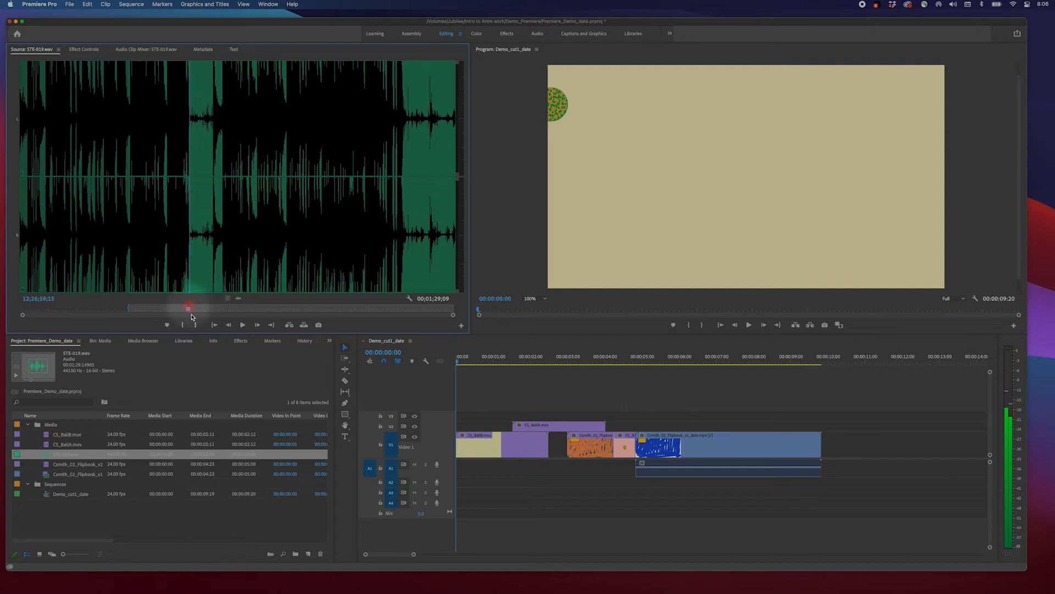
{"action": "key", "text": "o"}
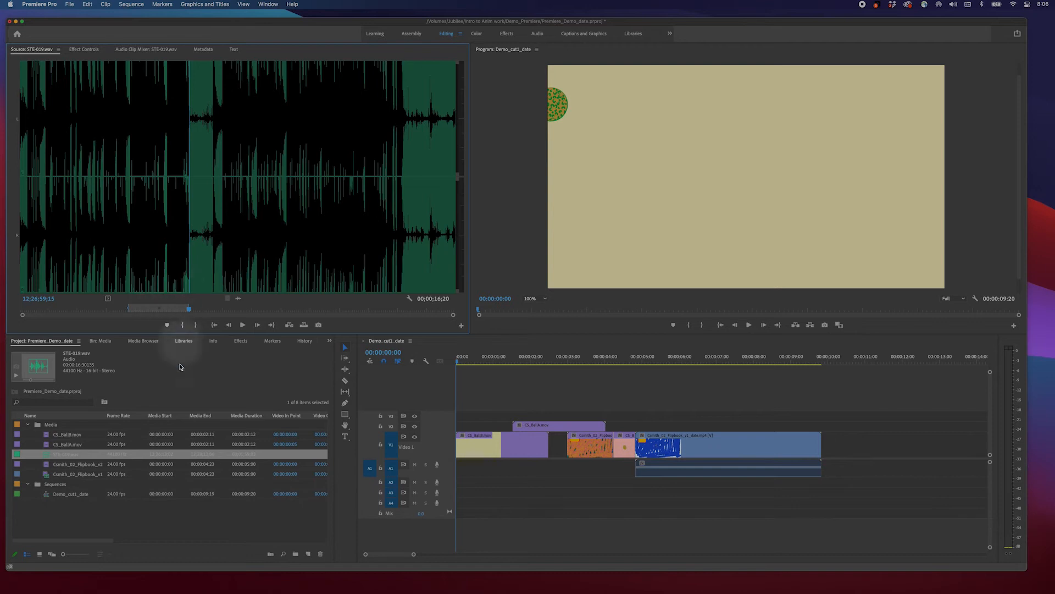
Overwrite the marked STE-019.wav section onto track A1 from the sequence start at 00:00:00:00
{"action": "left_click", "coordinate": [153, 308]}
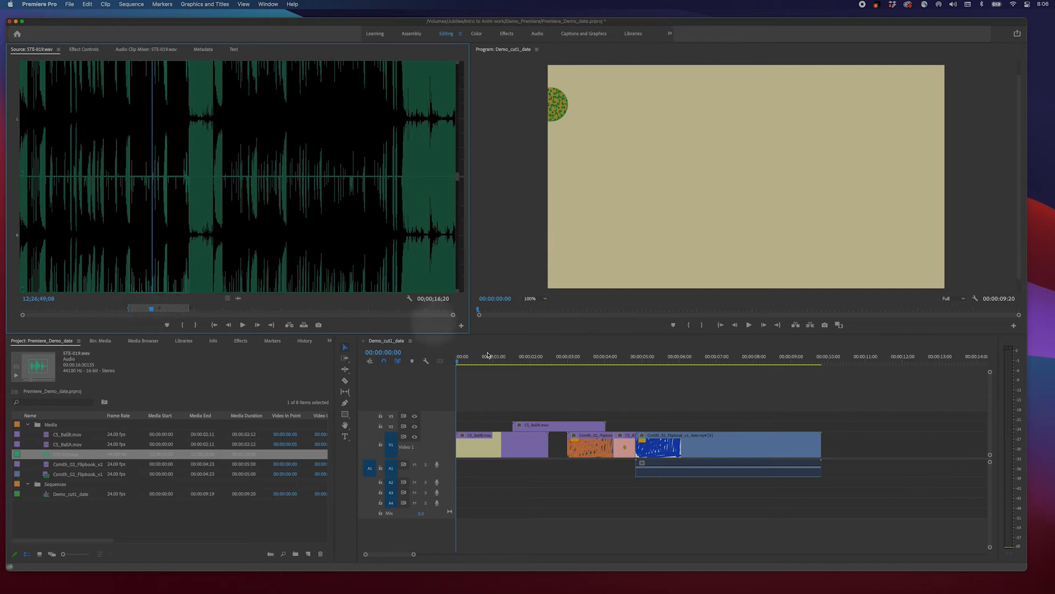
{"action": "left_click", "coordinate": [461, 359]}
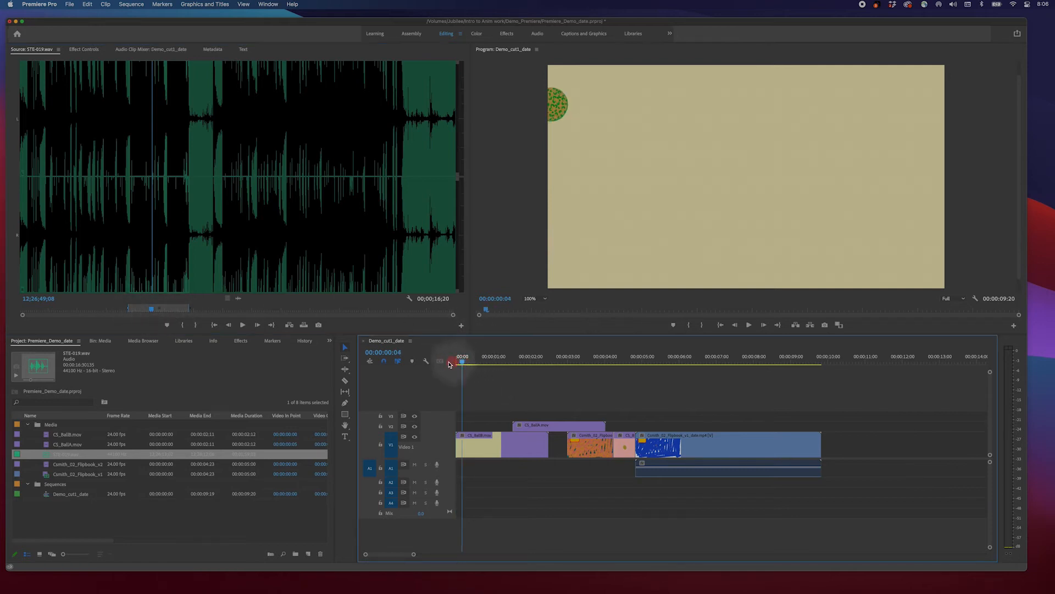
{"action": "left_click_drag", "start_coordinate": [466, 364], "coordinate": [414, 376]}
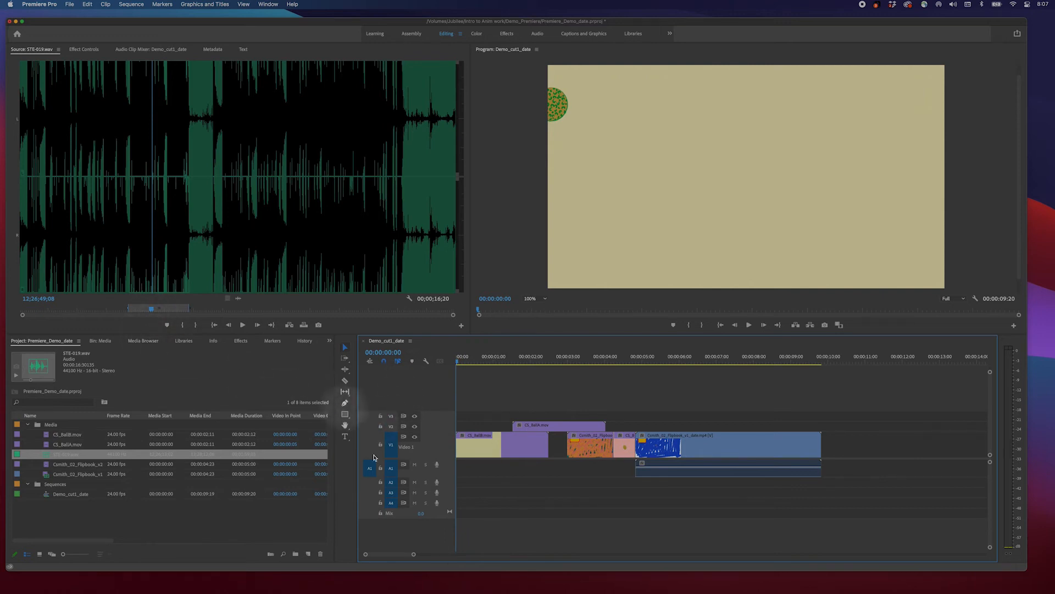
{"action": "key", "text": "period"}
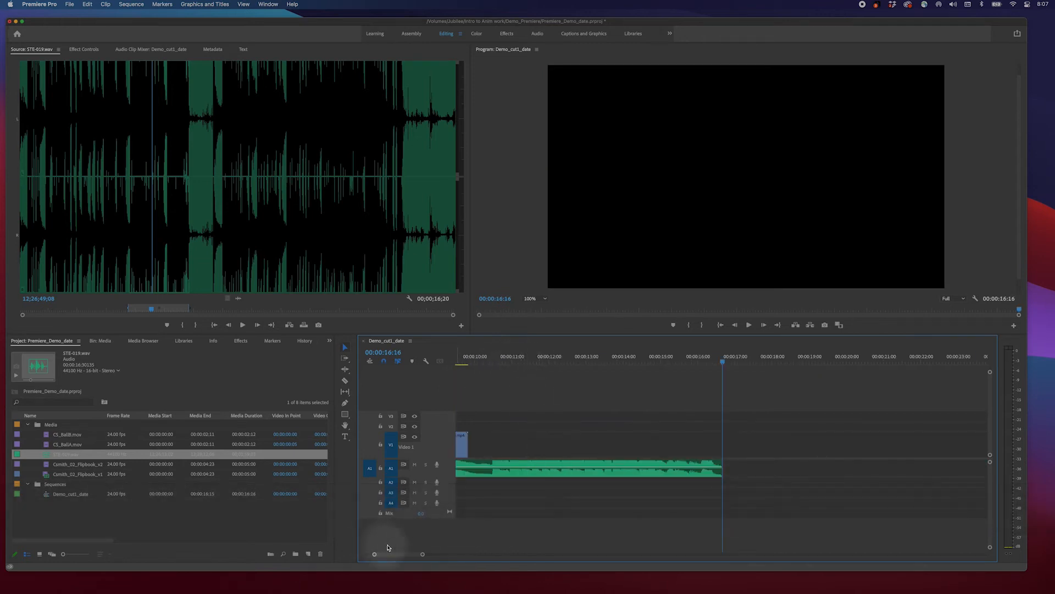
{"action": "left_click_drag", "start_coordinate": [388, 555], "coordinate": [380, 554]}
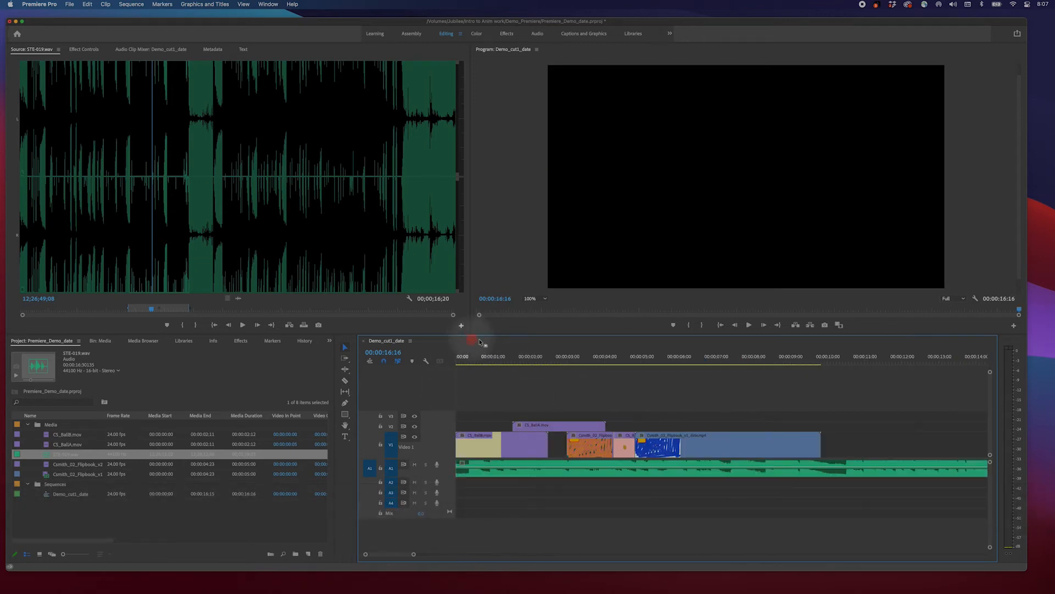
Play the sequence from 00:00:00:00 through the end of the video clips to hear the music against the picture
{"action": "left_click_drag", "start_coordinate": [493, 360], "coordinate": [440, 367]}
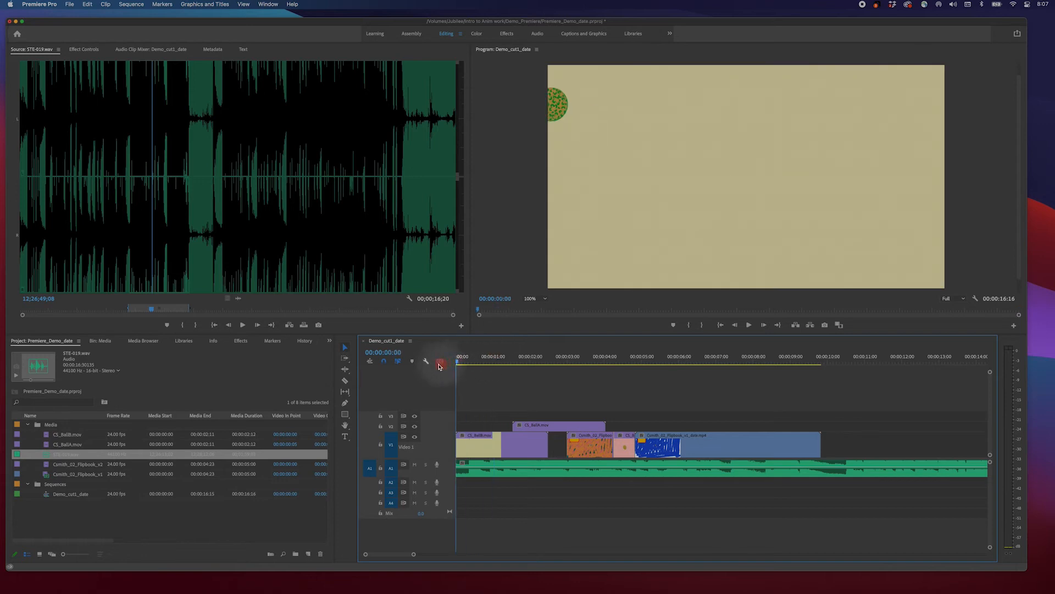
{"action": "key", "text": "space"}
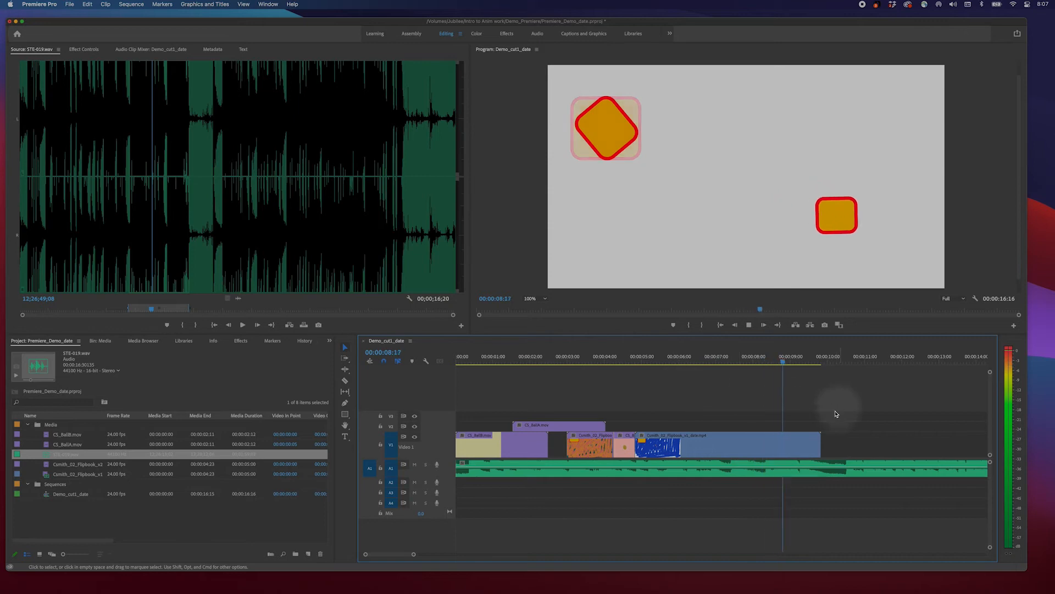
{"action": "key", "text": "space"}
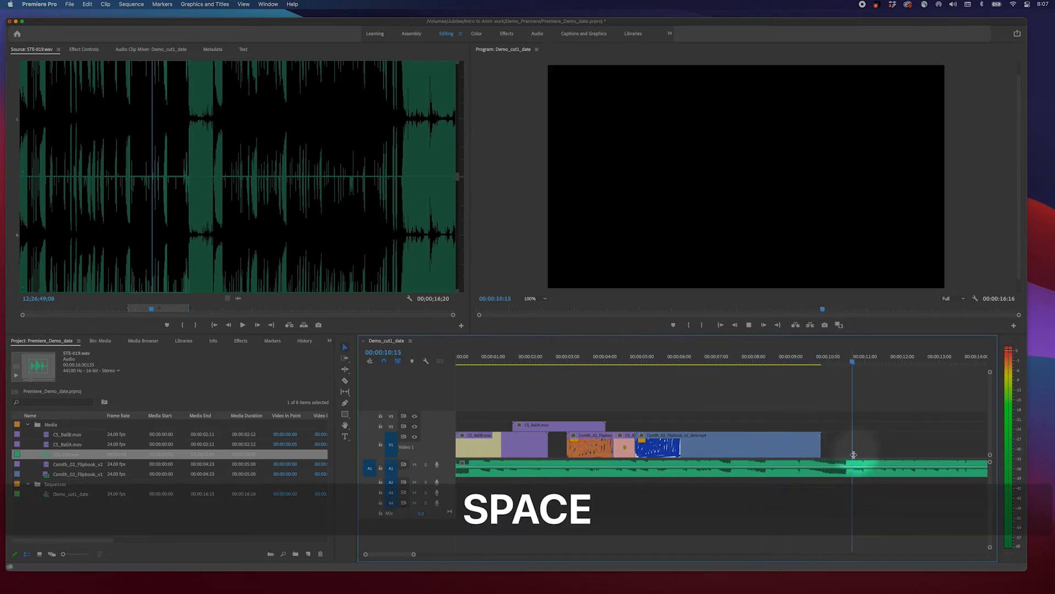
Split the STE-019.wav clip on track A1 at 00:00:10:10 with the Razor tool and delete the part after the cut
{"action": "left_click_drag", "start_coordinate": [852, 359], "coordinate": [843, 361]}
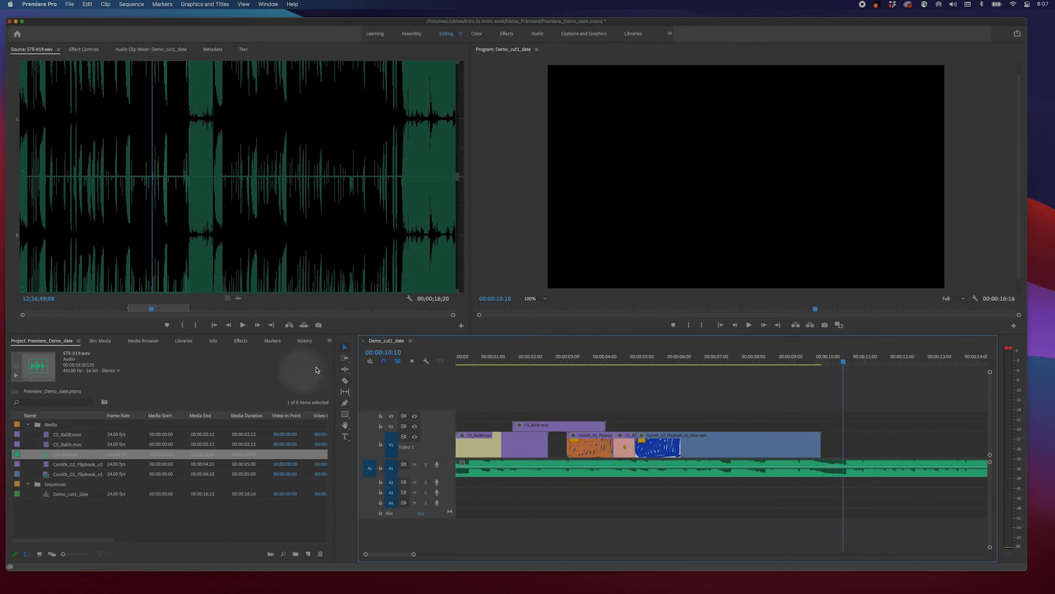
{"action": "left_click", "coordinate": [343, 381]}
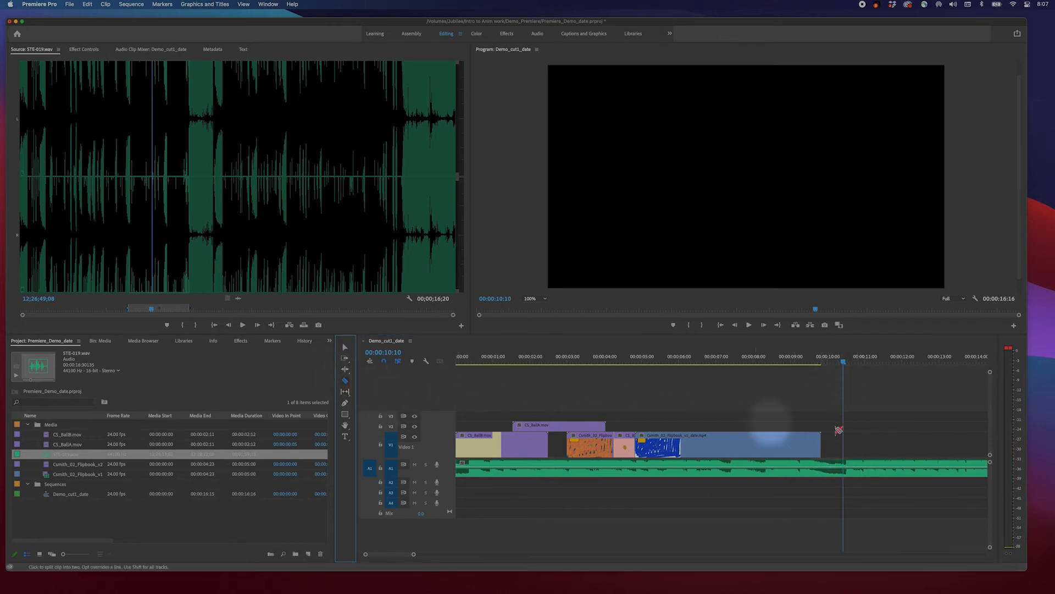
{"action": "left_click", "coordinate": [845, 466]}
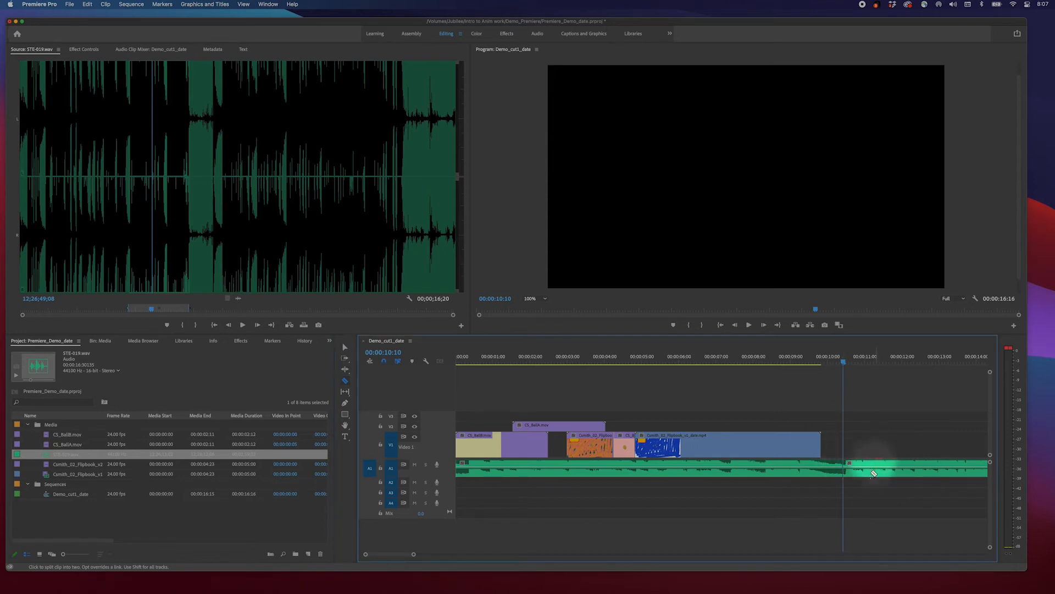
{"action": "key", "text": "v"}
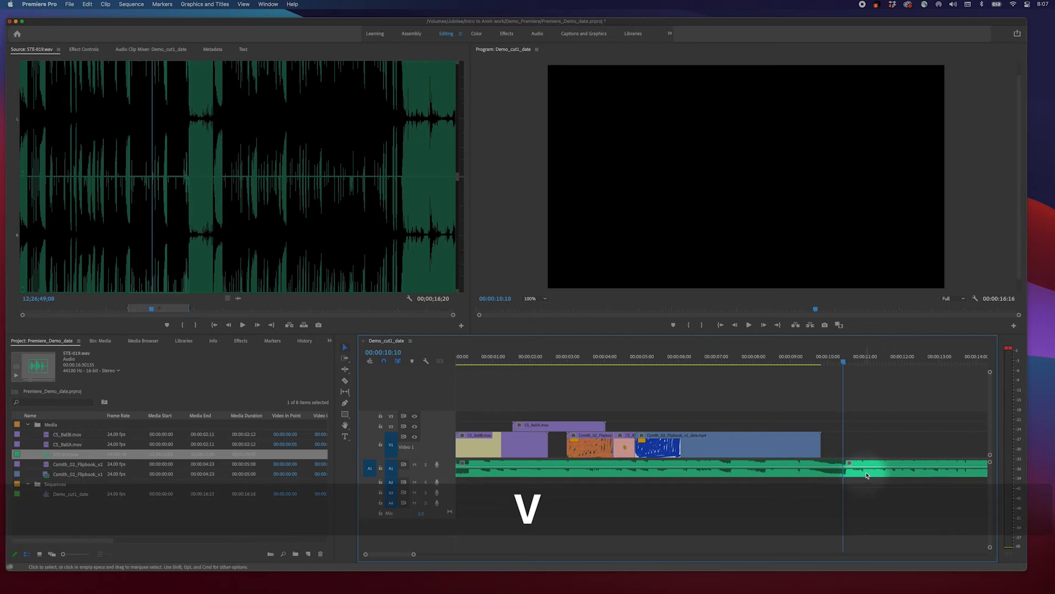
{"action": "left_click", "coordinate": [865, 473]}
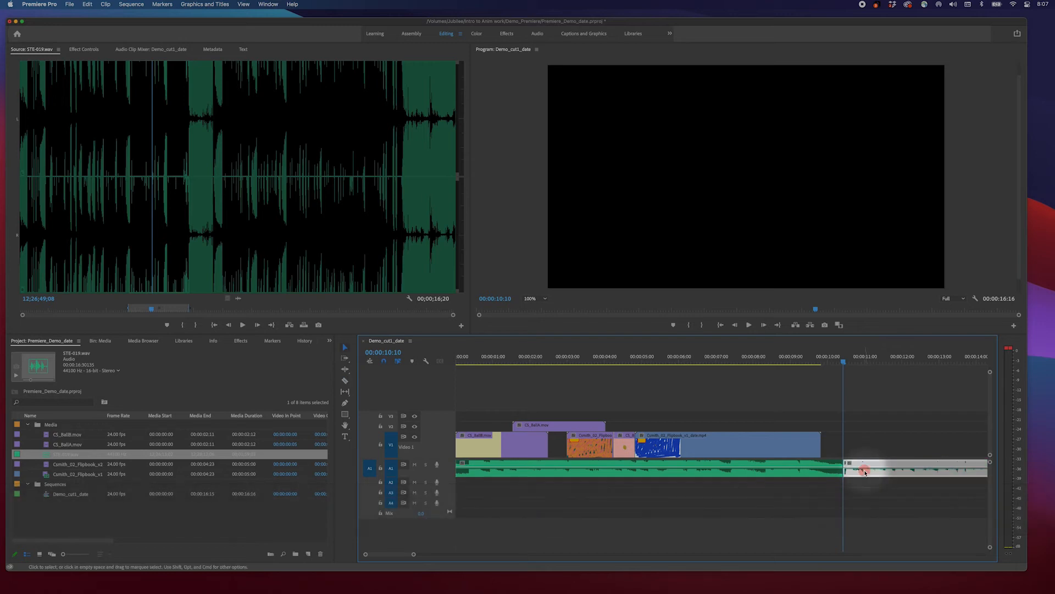
{"action": "key", "text": "BackSpace"}
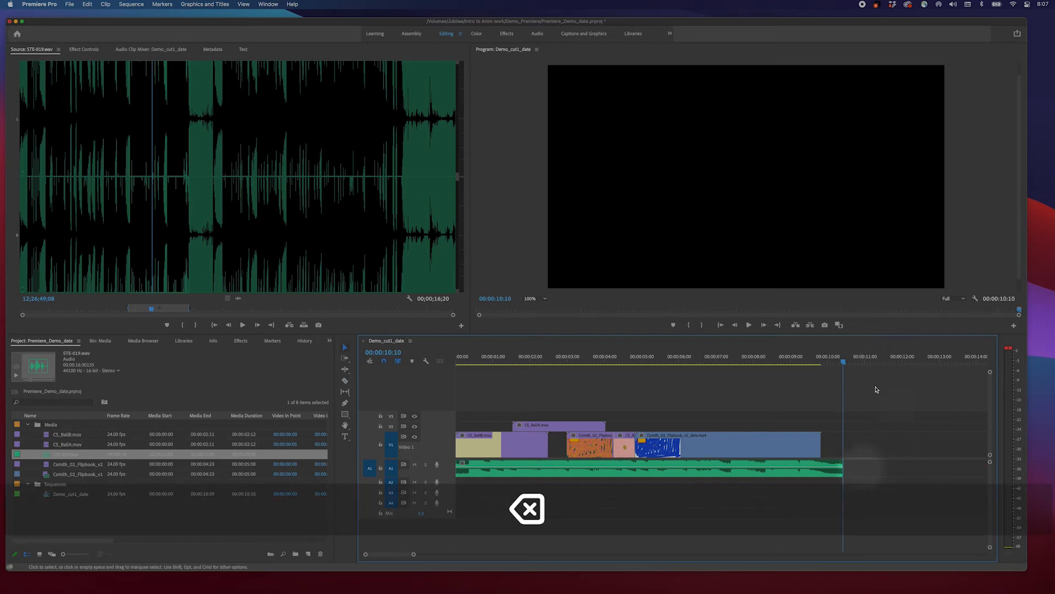
Increase the height of track A1, reset the audio meters' clipping indicator and play the sequence from the start to check the levels
{"action": "left_click_drag", "start_coordinate": [844, 358], "coordinate": [394, 393]}
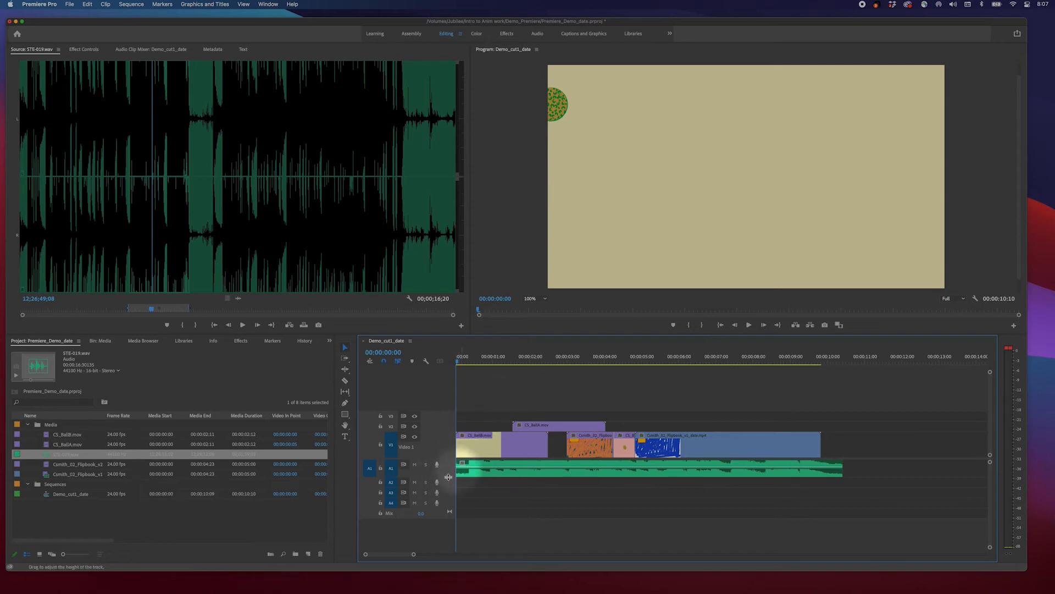
{"action": "left_click_drag", "start_coordinate": [446, 477], "coordinate": [450, 493]}
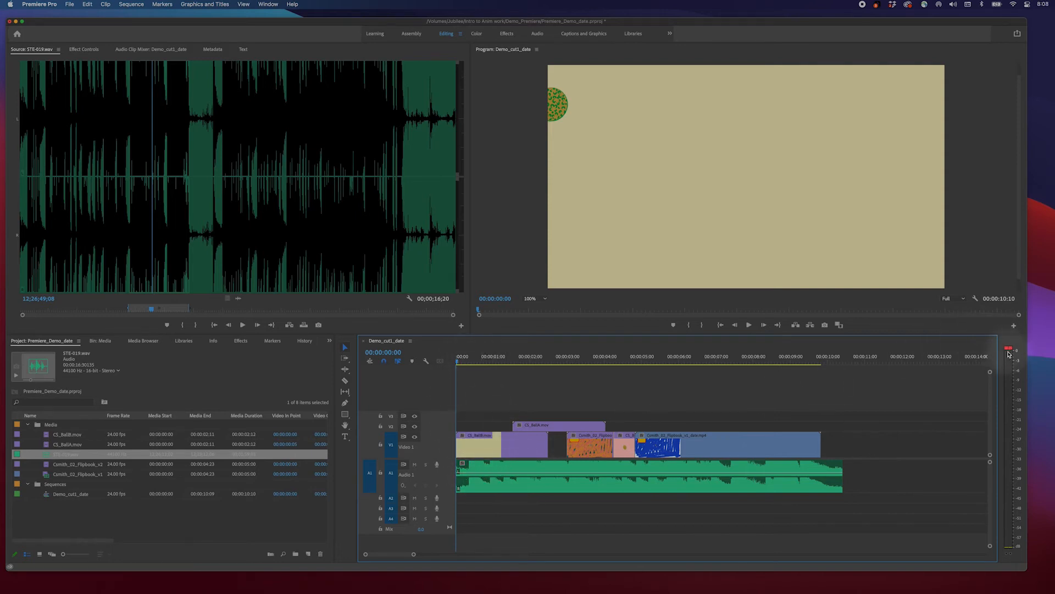
{"action": "left_click", "coordinate": [1010, 348]}
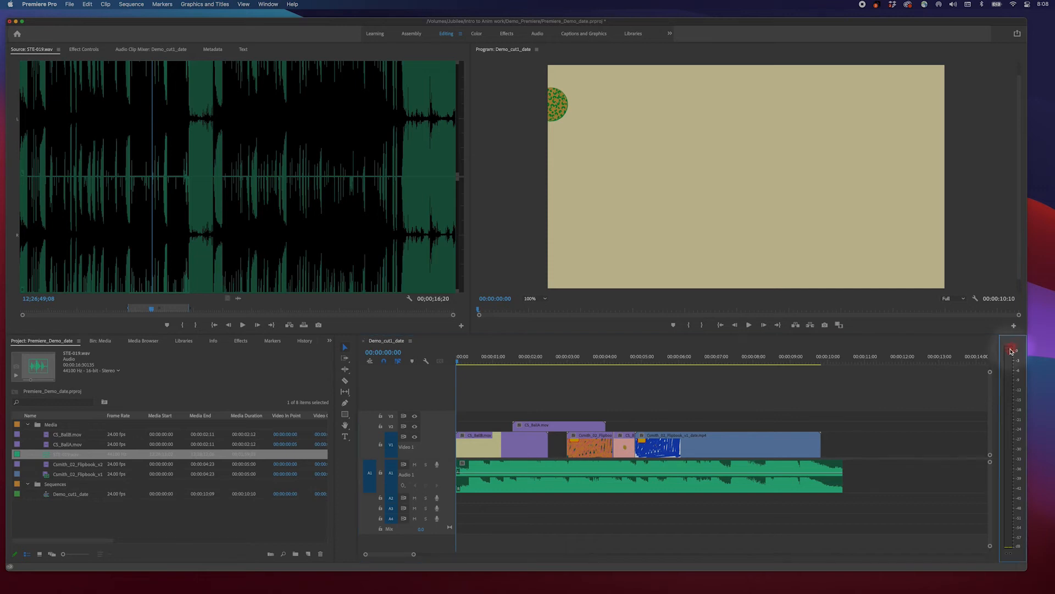
{"action": "key", "text": "space"}
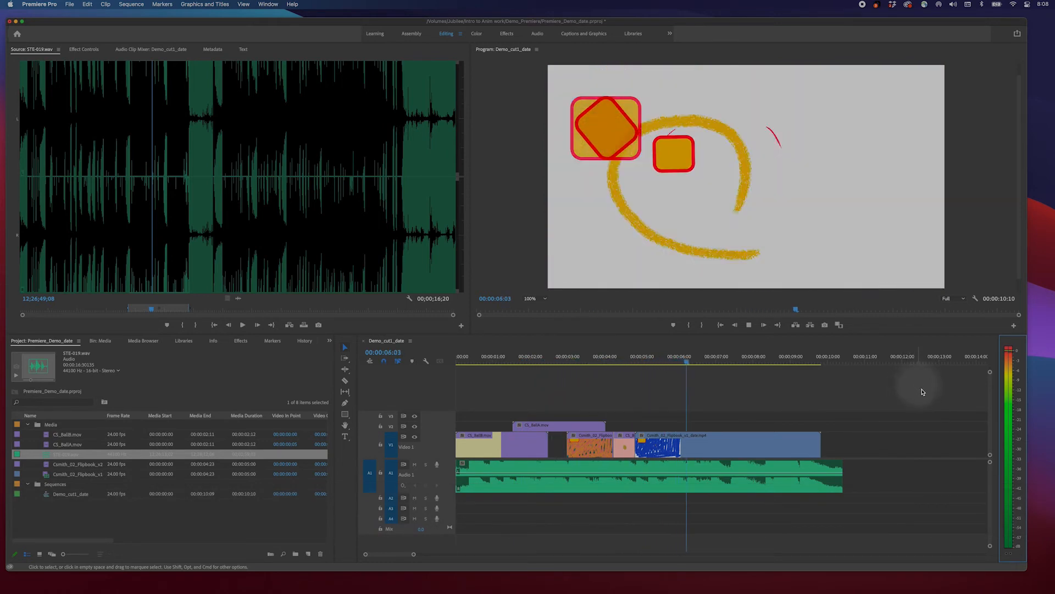
{"action": "key", "text": "space"}
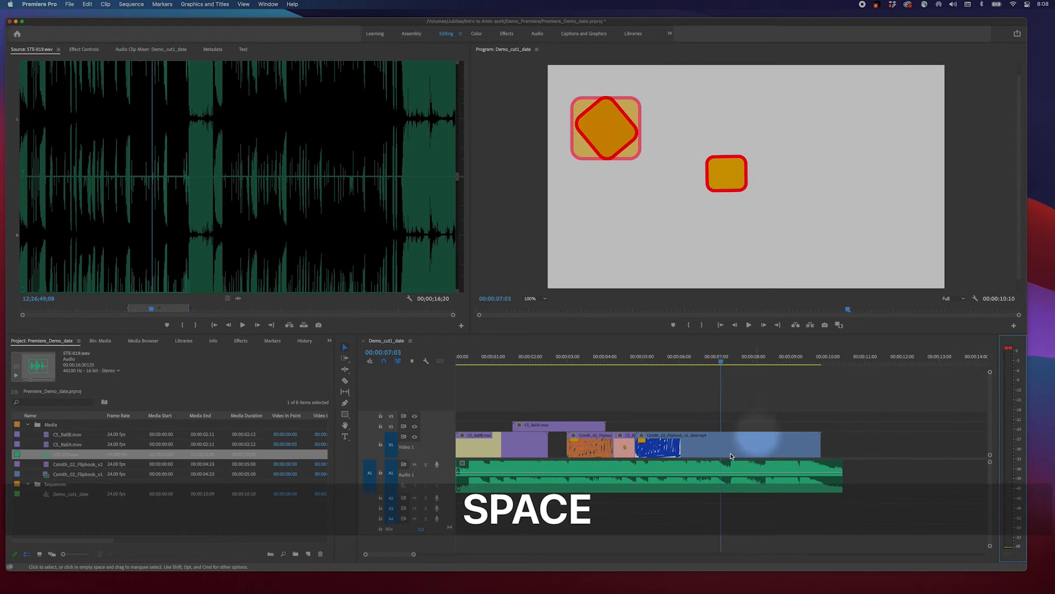
Reset the clipping indicator and lower the overall volume of the STE-019.wav clip on A1 to about -10 dB
{"action": "left_click", "coordinate": [673, 472]}
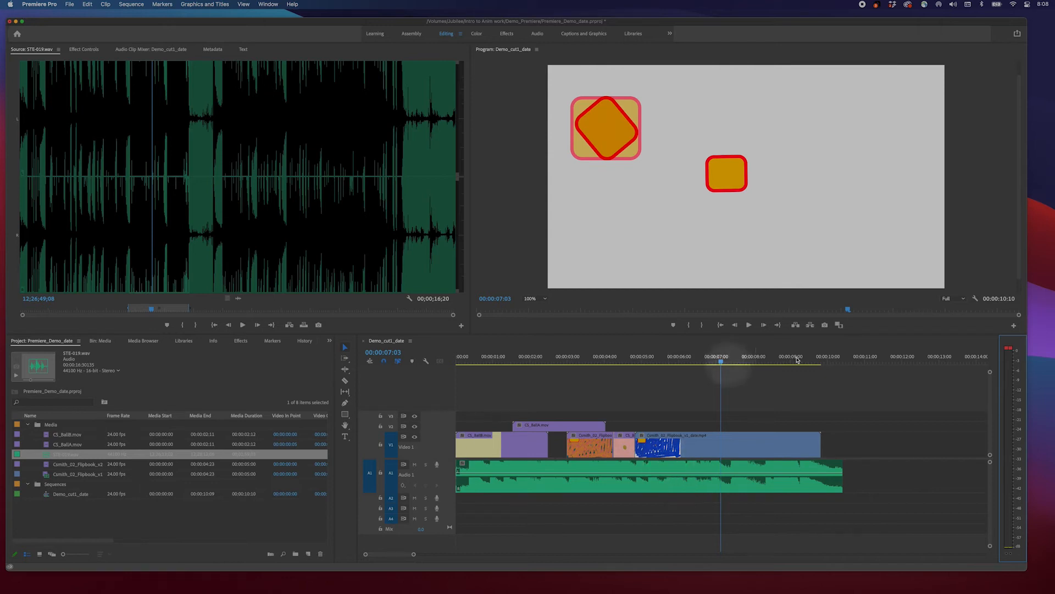
{"action": "left_click", "coordinate": [695, 358]}
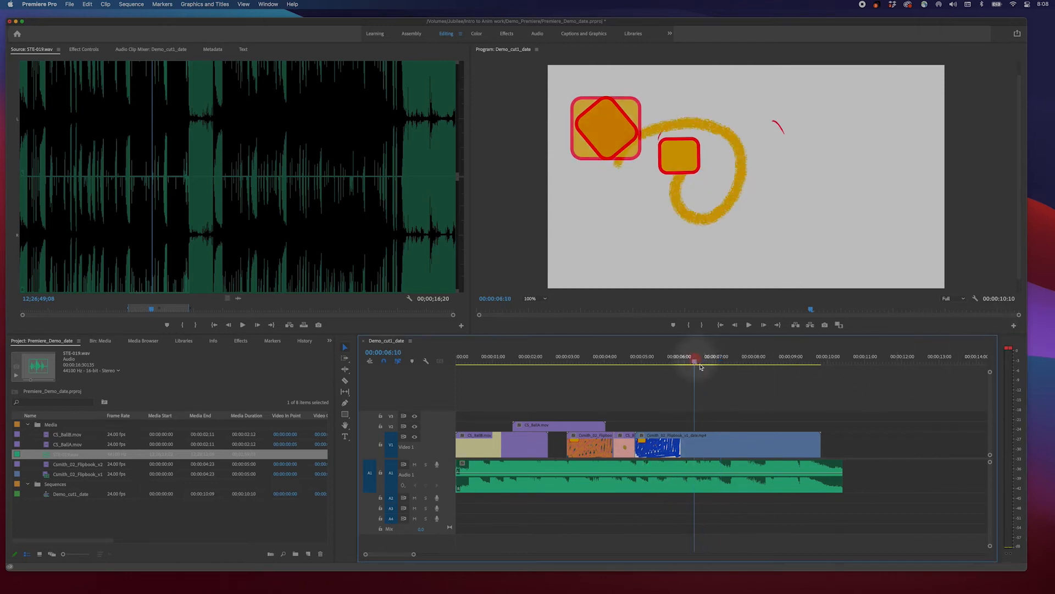
{"action": "left_click", "coordinate": [1011, 349]}
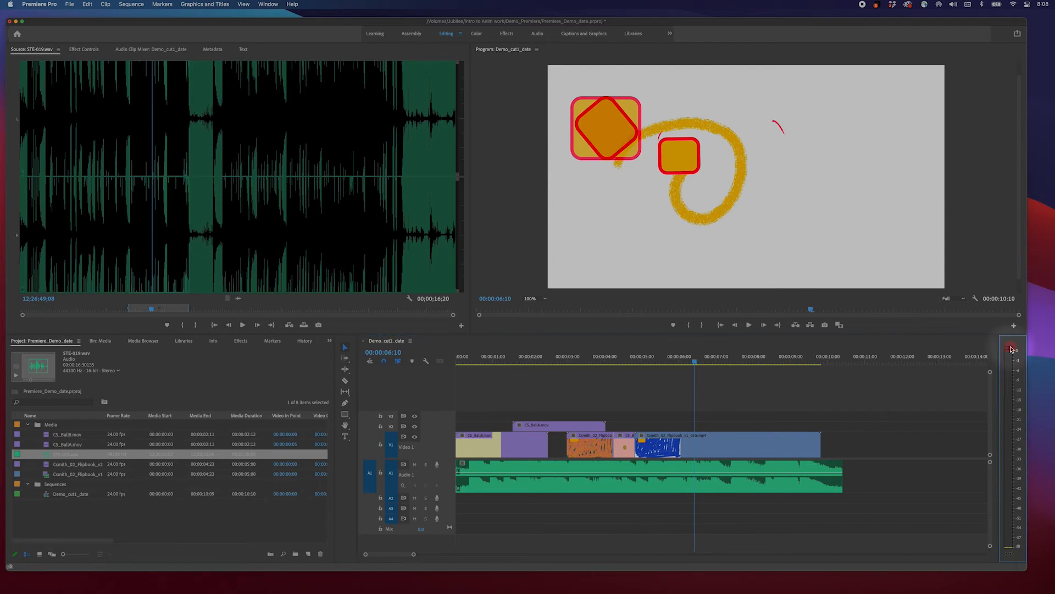
{"action": "left_click", "coordinate": [656, 475]}
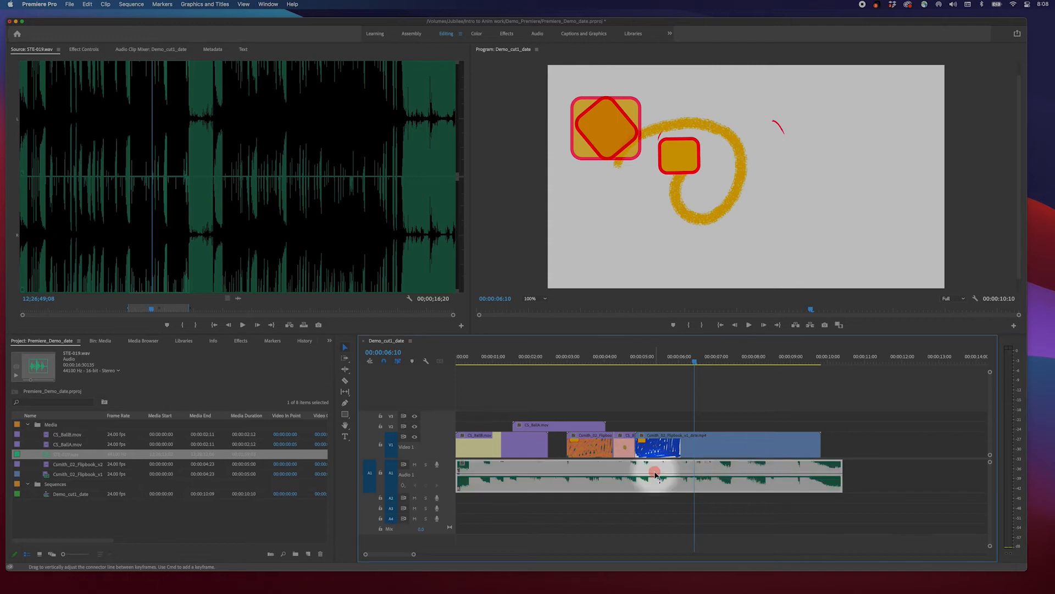
{"action": "left_click_drag", "start_coordinate": [655, 475], "coordinate": [655, 481]}
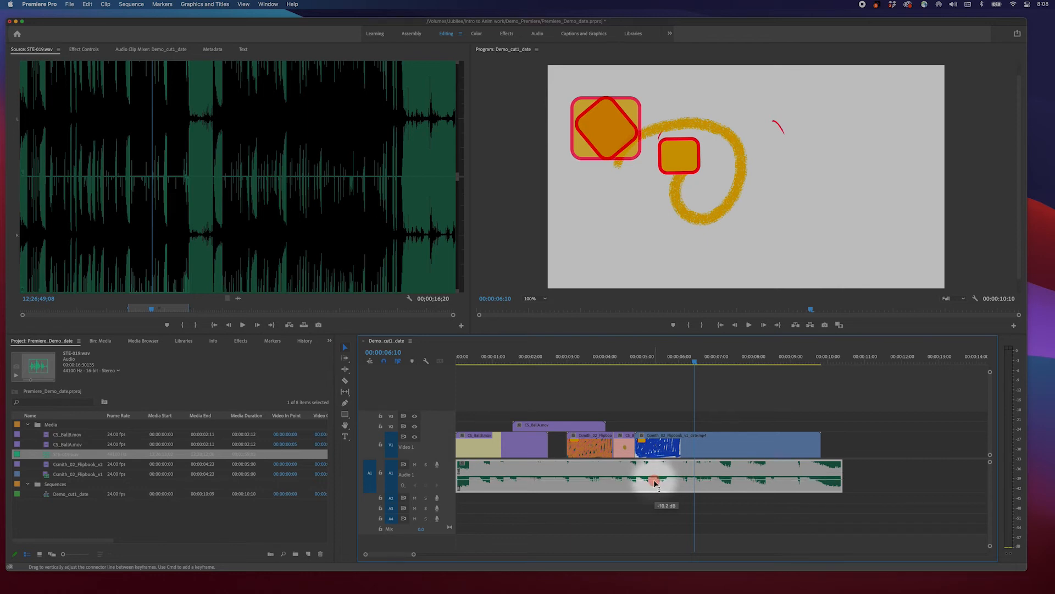
{"action": "left_click_drag", "start_coordinate": [656, 482], "coordinate": [654, 480]}
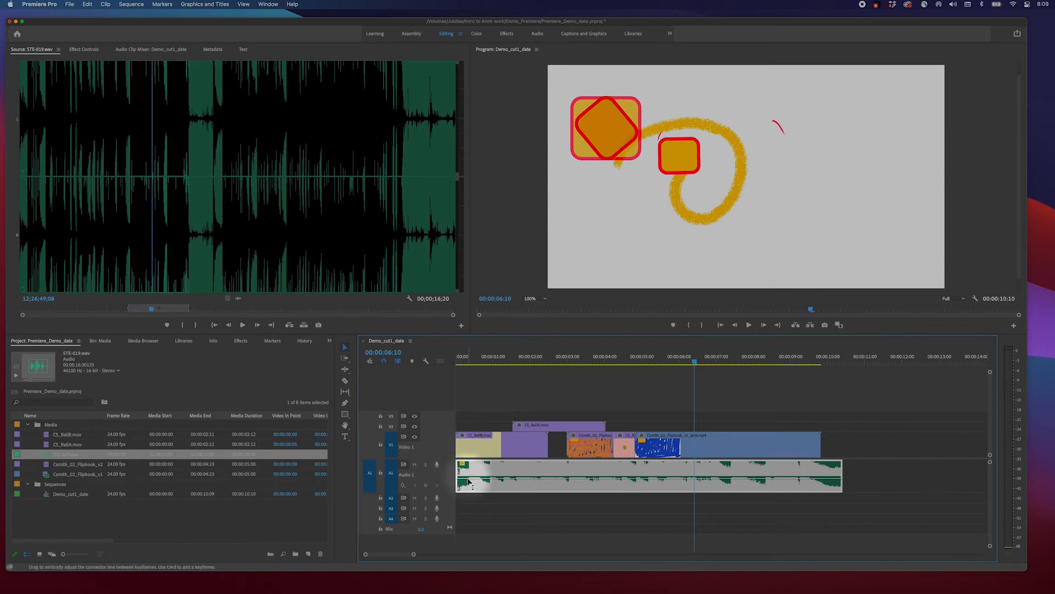
Add Pen tool volume keyframes at the start of the A1 clip and at about 00:00:00:14, lowering both below the clip's level
{"action": "key", "text": "p"}
{"action": "left_click", "coordinate": [462, 481]}
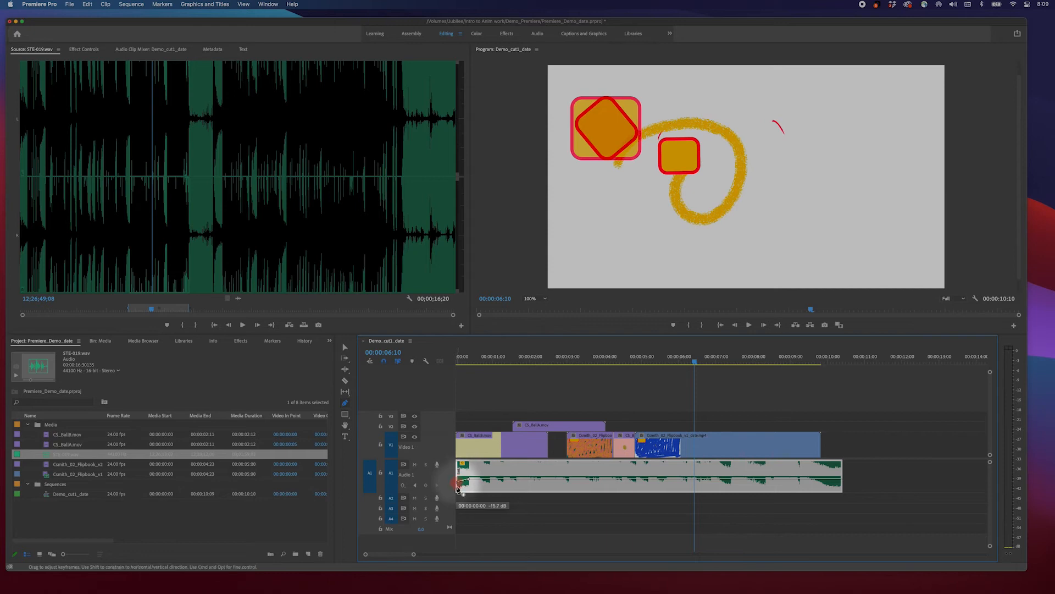
{"action": "left_click_drag", "start_coordinate": [460, 487], "coordinate": [458, 487]}
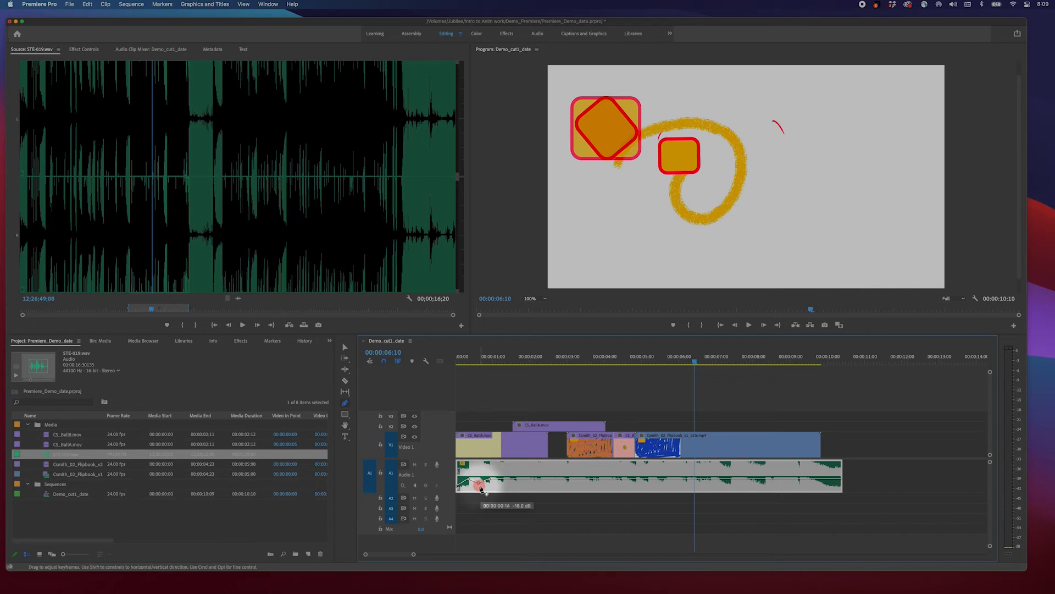
{"action": "left_click_drag", "start_coordinate": [480, 486], "coordinate": [479, 486]}
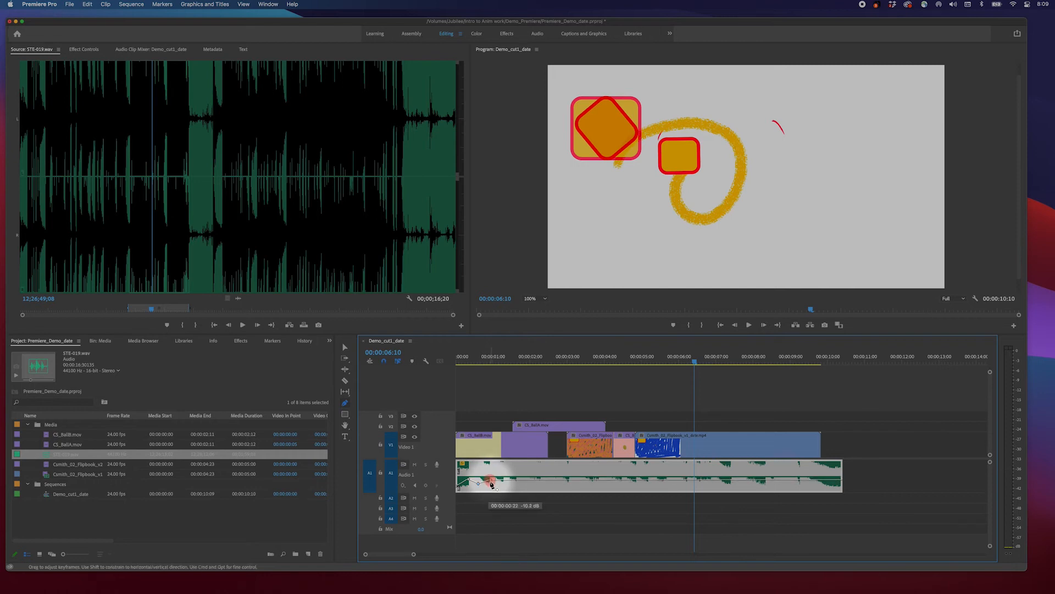
Raise a volume keyframe on the A1 clip at about 00:00:00:22 and add another slightly lower one between one and two seconds
{"action": "left_click_drag", "start_coordinate": [490, 482], "coordinate": [490, 467]}
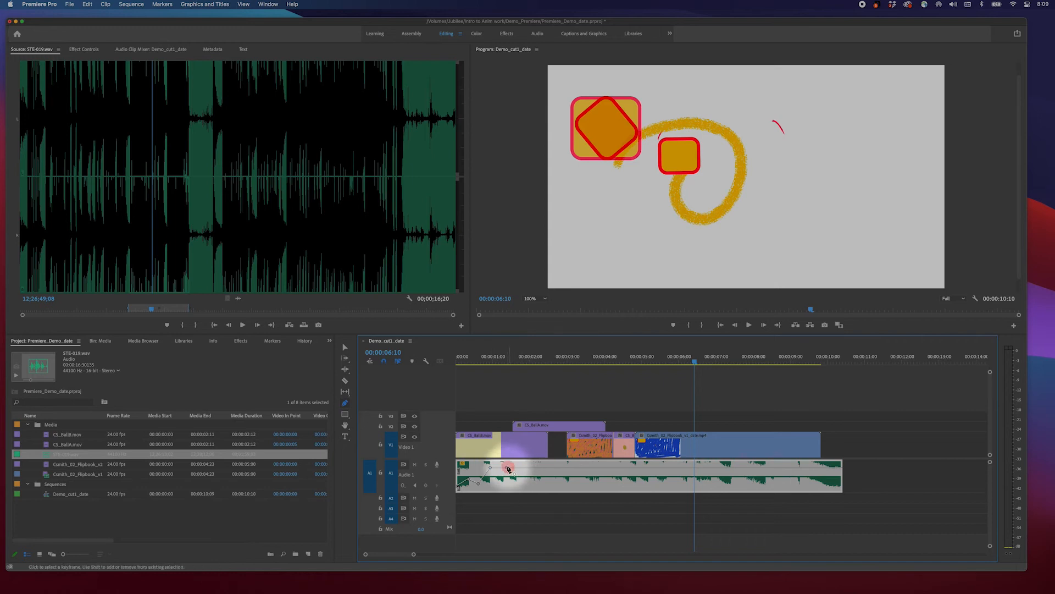
{"action": "double_click", "coordinate": [507, 467]}
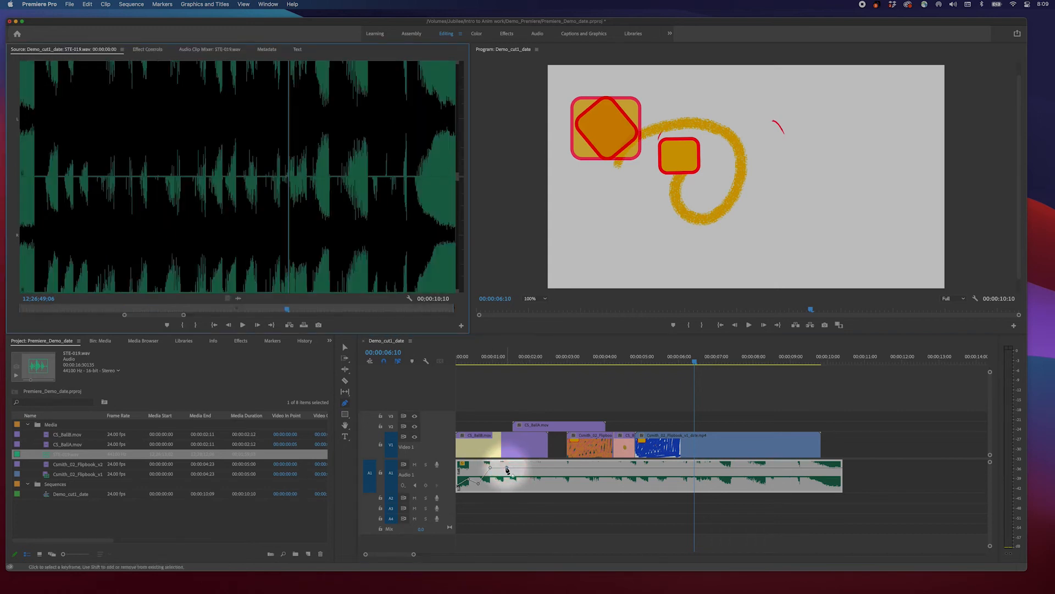
{"action": "left_click", "coordinate": [507, 469]}
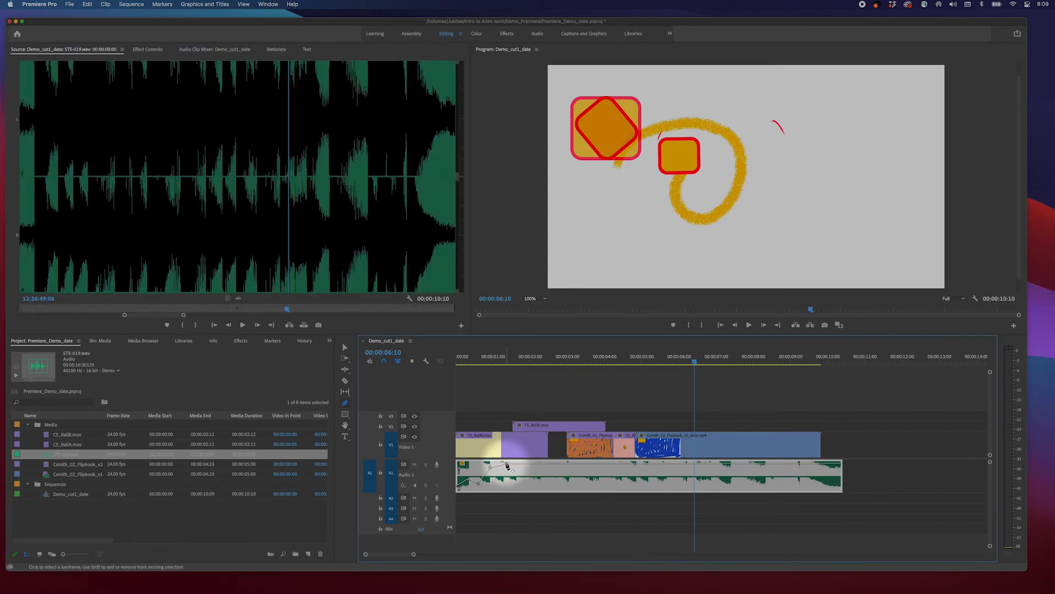
{"action": "left_click_drag", "start_coordinate": [507, 468], "coordinate": [507, 470]}
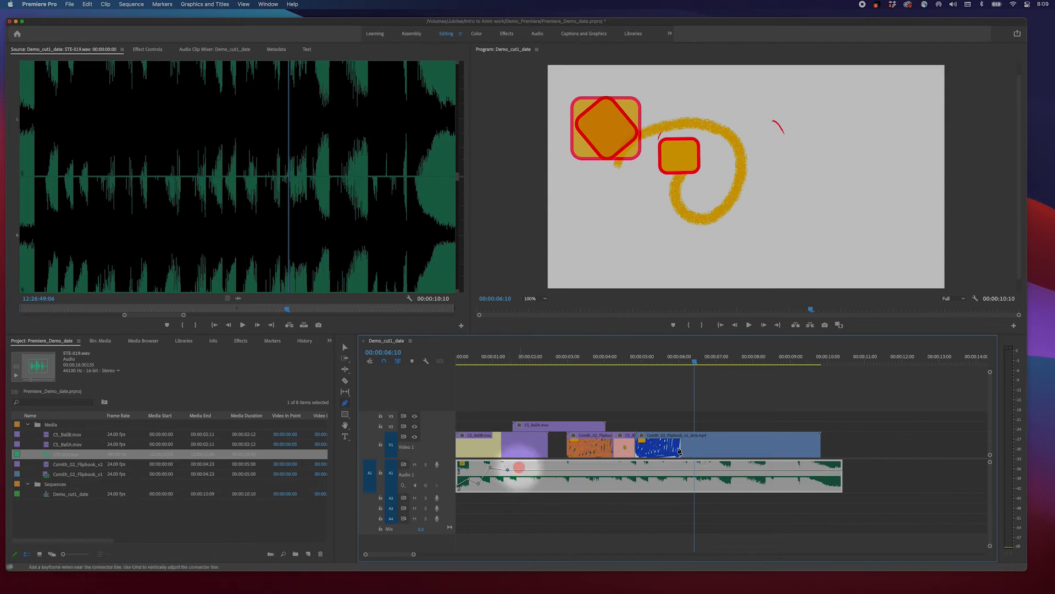
Fade out the A1 audio by pulling its end keyframe to the lowest level and starting the fade just after 00:00:09:00
{"action": "left_click", "coordinate": [842, 471]}
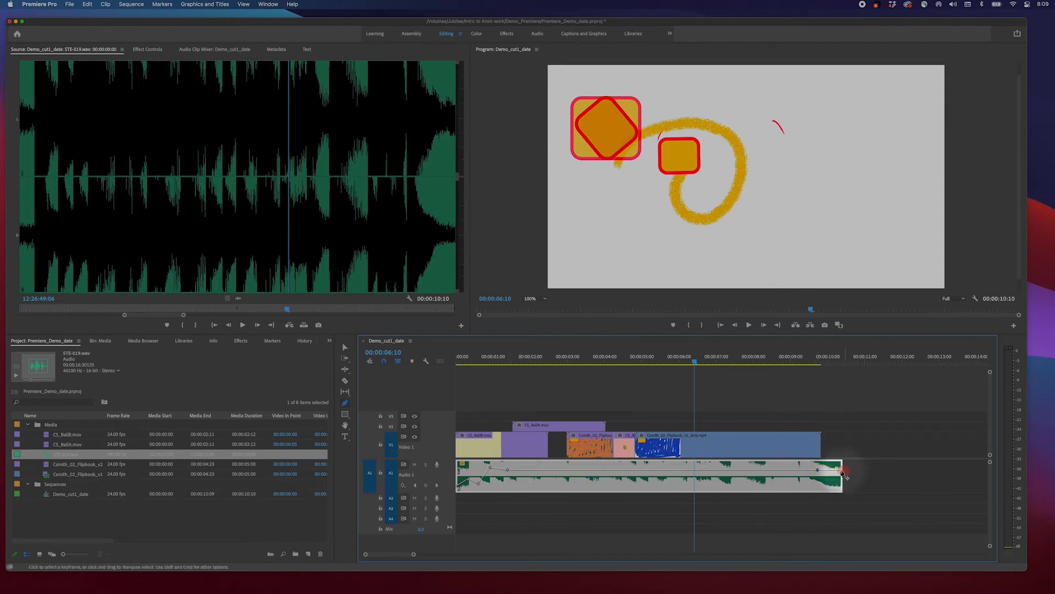
{"action": "left_click_drag", "start_coordinate": [842, 472], "coordinate": [851, 505]}
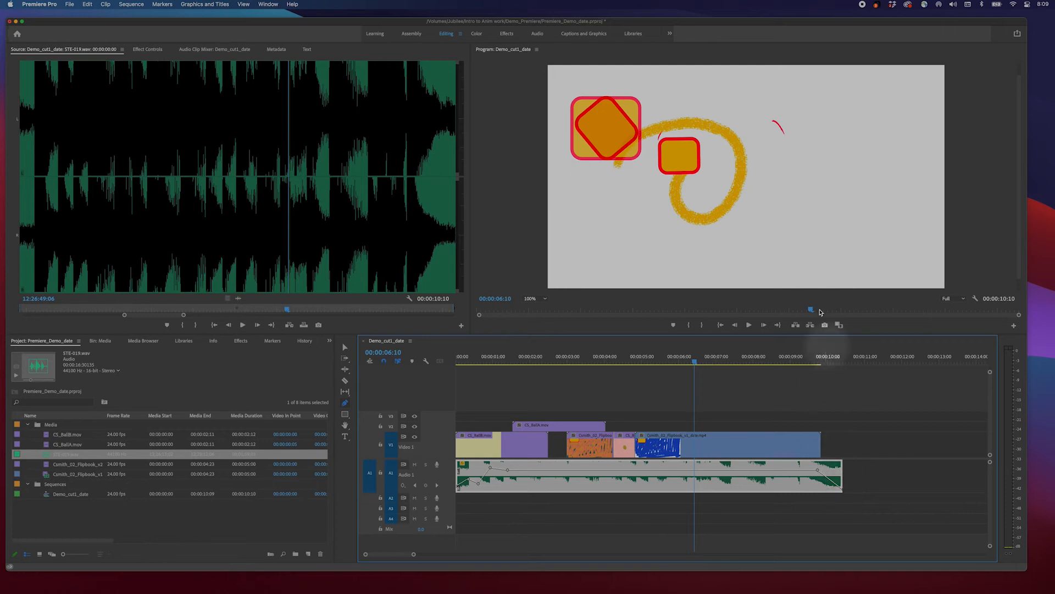
{"action": "left_click", "coordinate": [813, 358]}
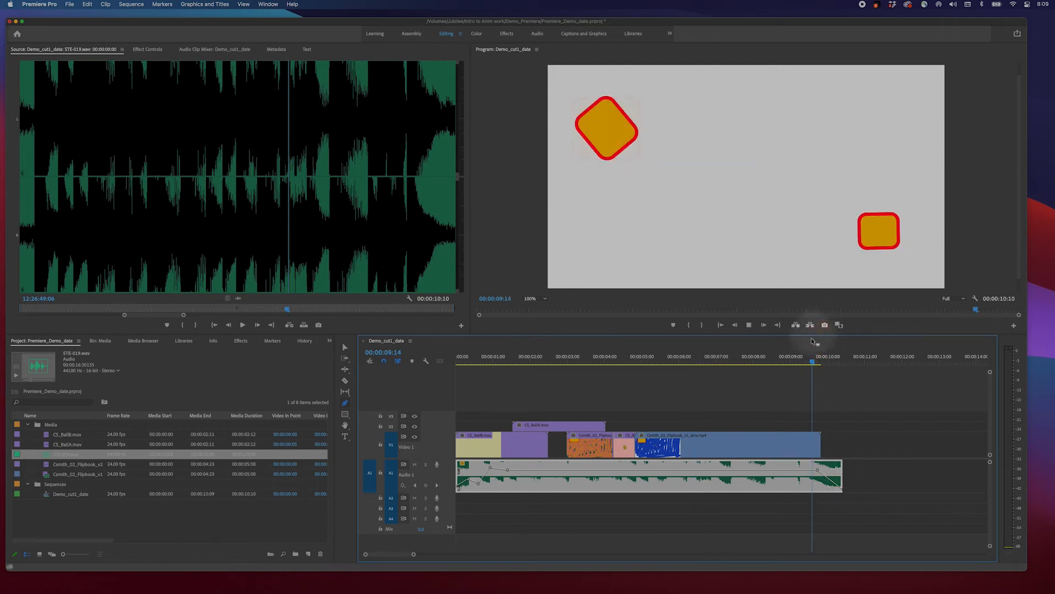
{"action": "key", "text": "space"}
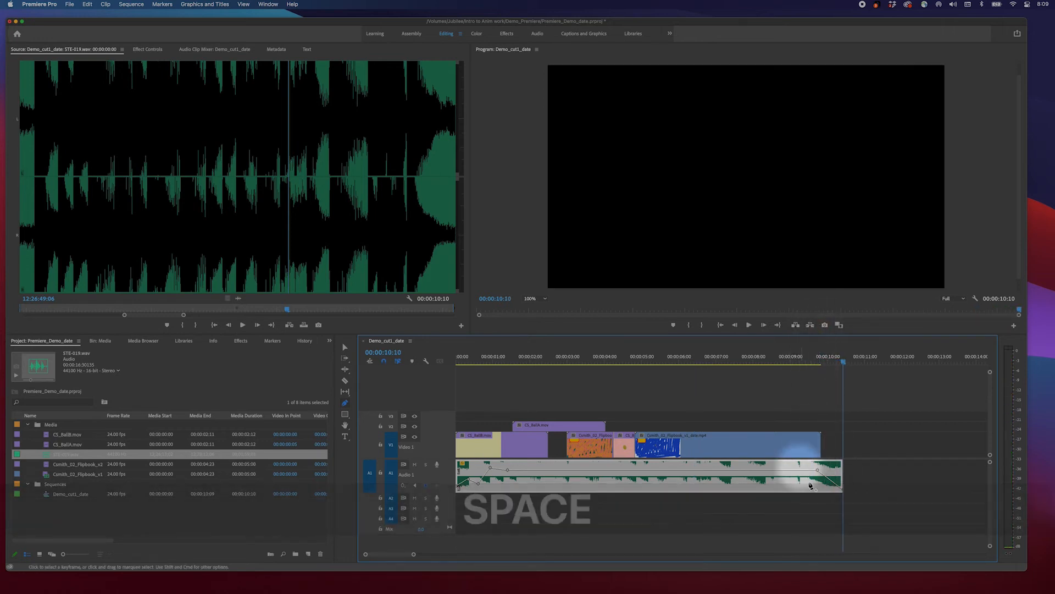
{"action": "left_click_drag", "start_coordinate": [817, 471], "coordinate": [801, 471]}
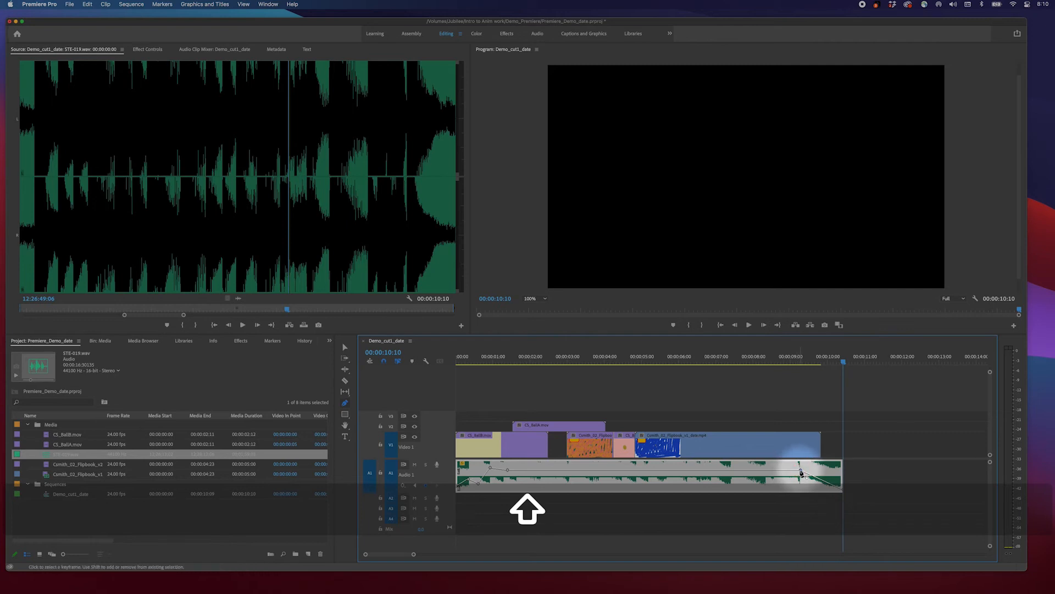
Deselect the audio clip and play the sequence from the flipbook section to check the keyframed volume
{"action": "left_click", "coordinate": [797, 358]}
{"action": "key", "text": "space"}
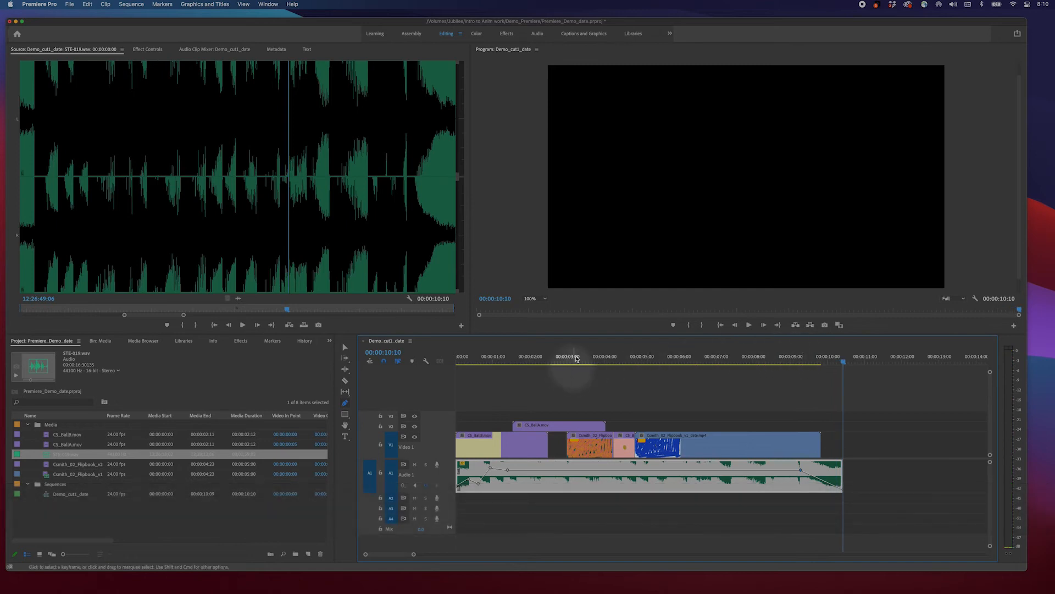
{"action": "left_click_drag", "start_coordinate": [572, 358], "coordinate": [591, 358]}
{"action": "key", "text": "space"}
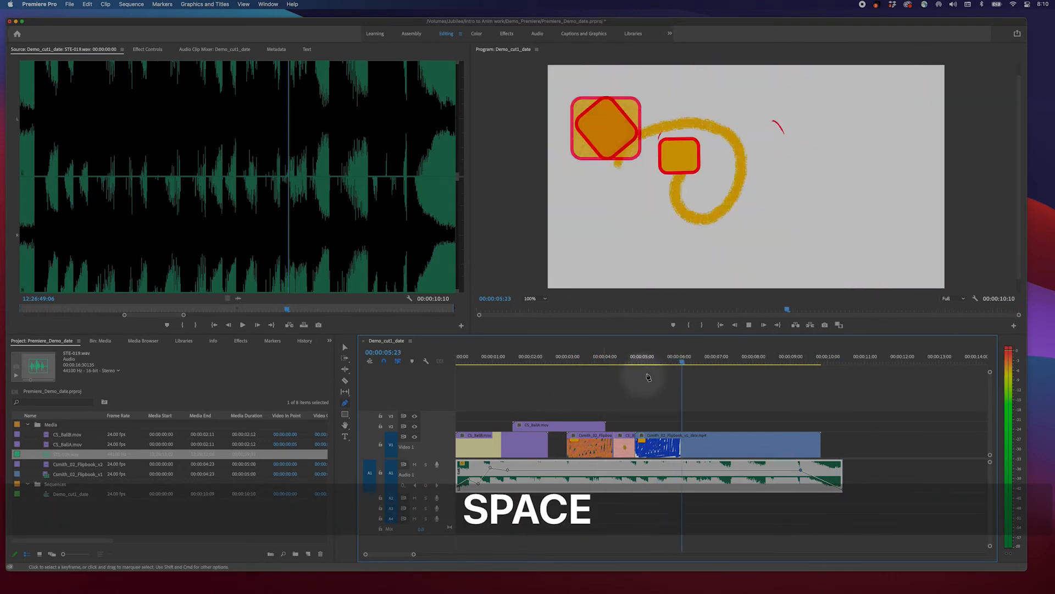
{"action": "left_click", "coordinate": [651, 384]}
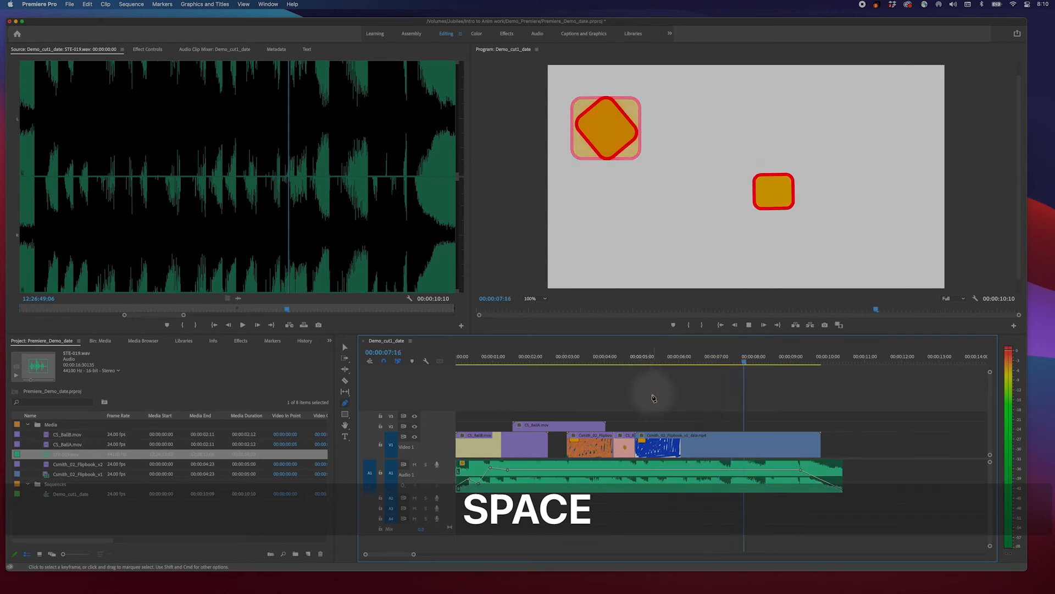
Lower the A1 volume line between the two middle keyframes by about 7 dB and play the sequence from about 00:00:07:20 to check it
{"action": "key", "text": "space"}
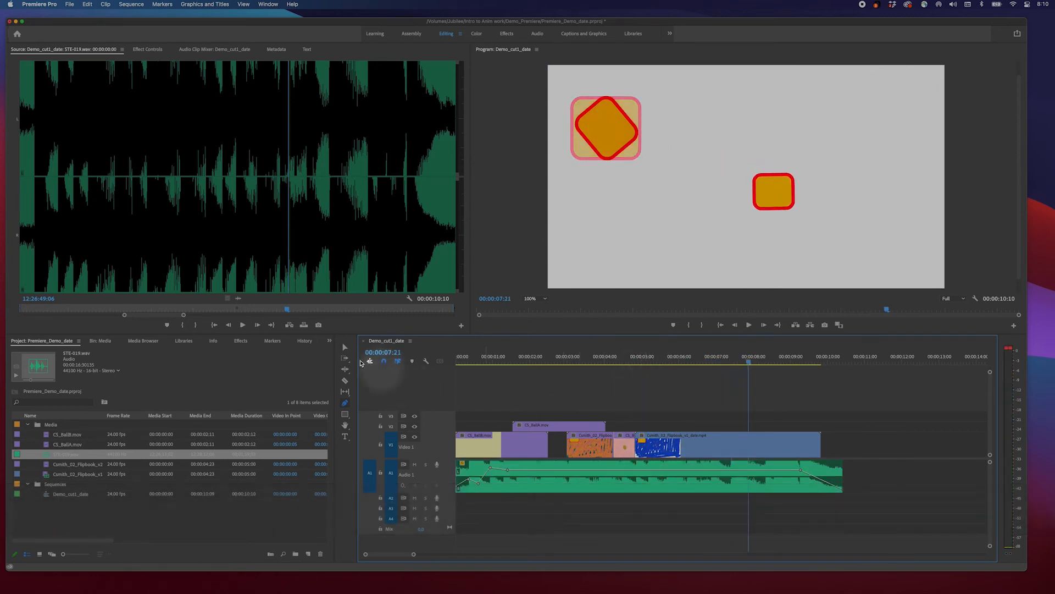
{"action": "left_click", "coordinate": [344, 348]}
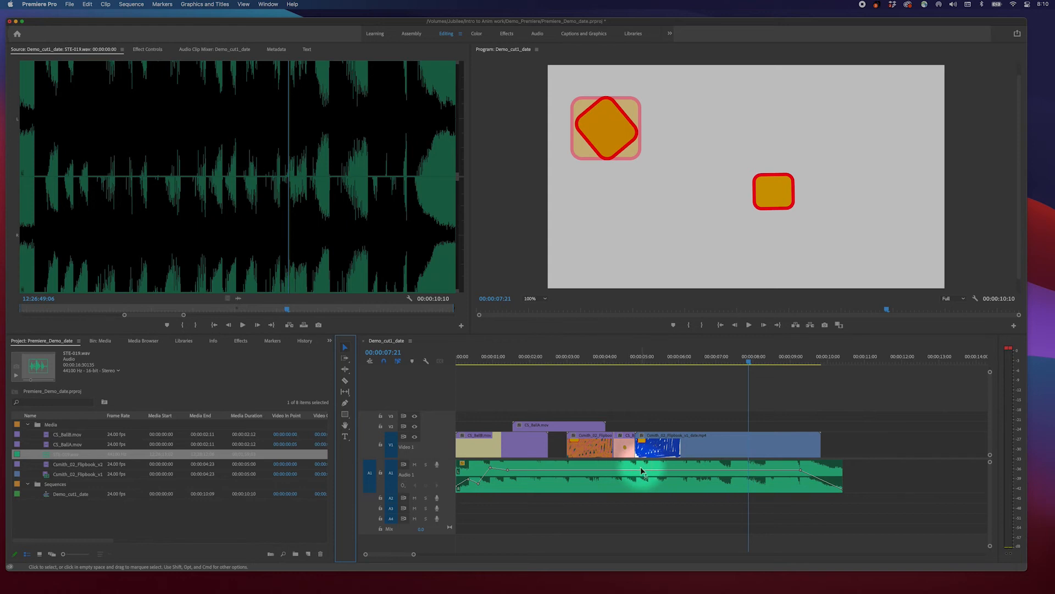
{"action": "left_click_drag", "start_coordinate": [641, 470], "coordinate": [643, 479]}
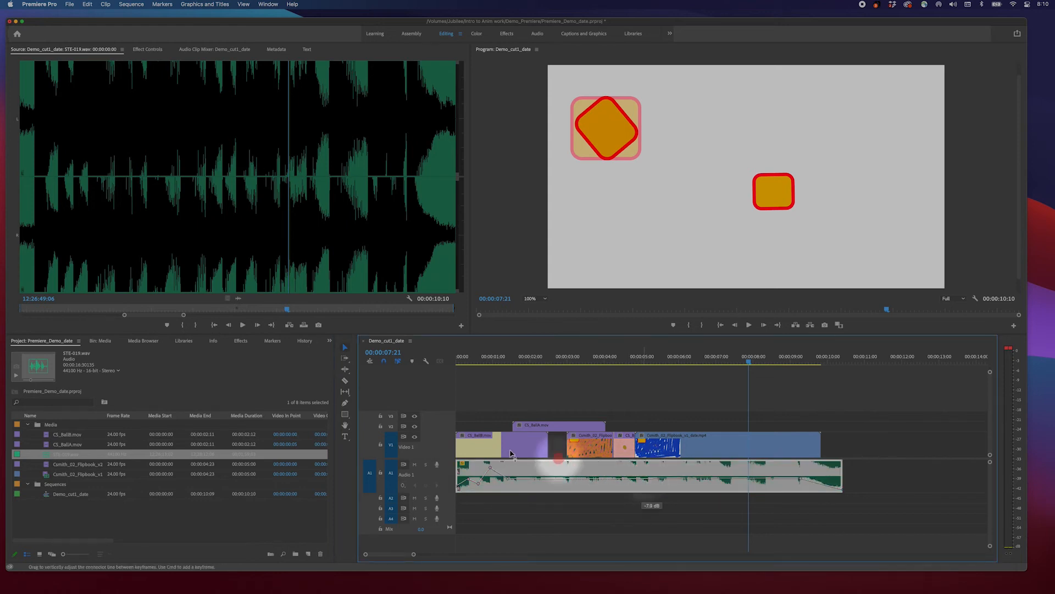
{"action": "left_click_drag", "start_coordinate": [672, 354], "coordinate": [641, 356]}
{"action": "key", "text": "space"}
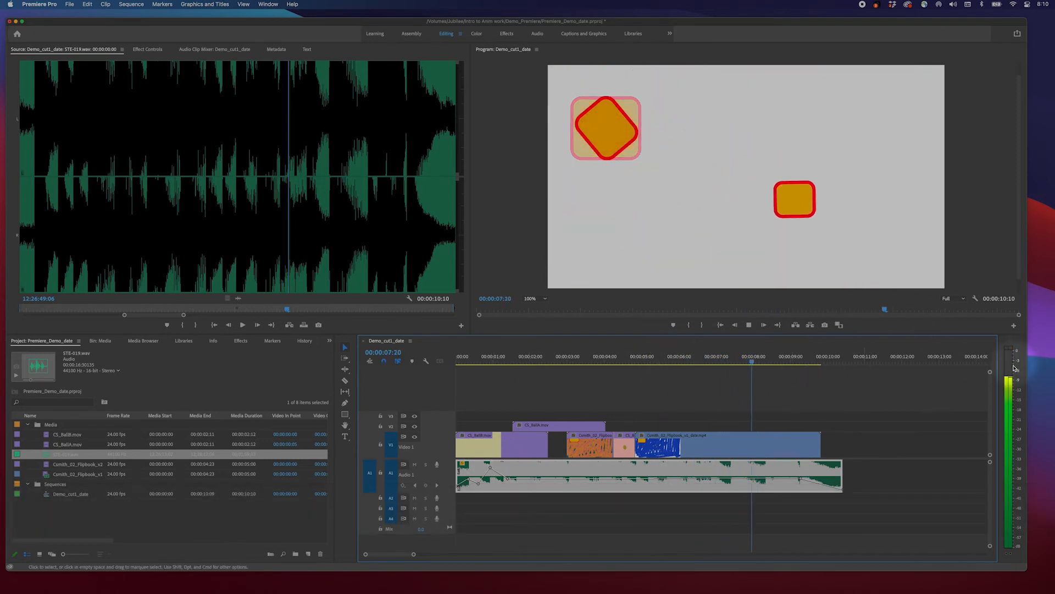
{"action": "key", "text": "space"}
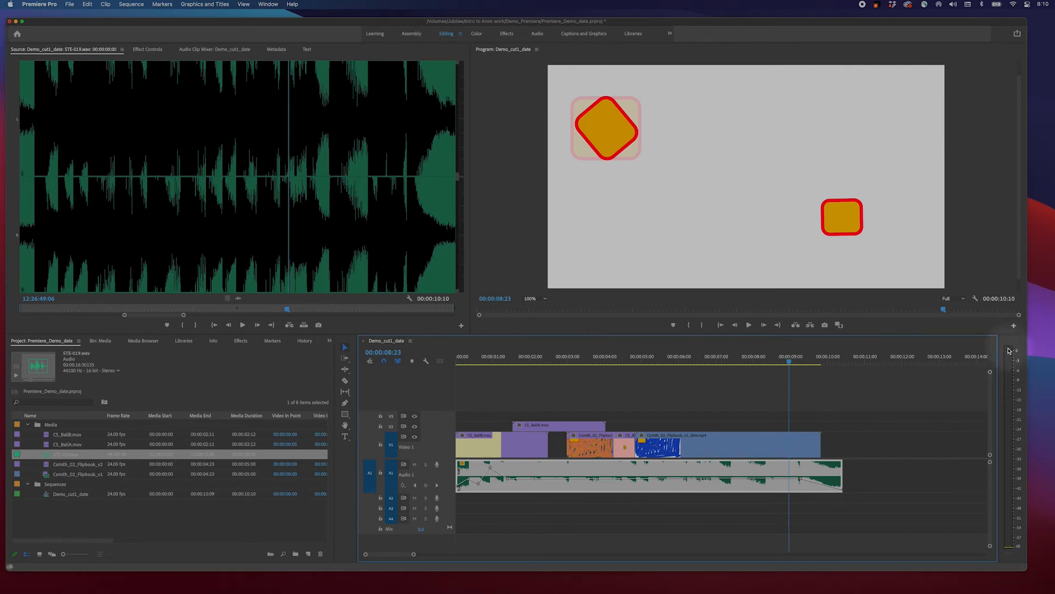
Lower the A1 volume keyframe at about 00:00:00:22 slightly and play the sequence from about 00:00:04:03 to the end
{"action": "left_click", "coordinate": [628, 359]}
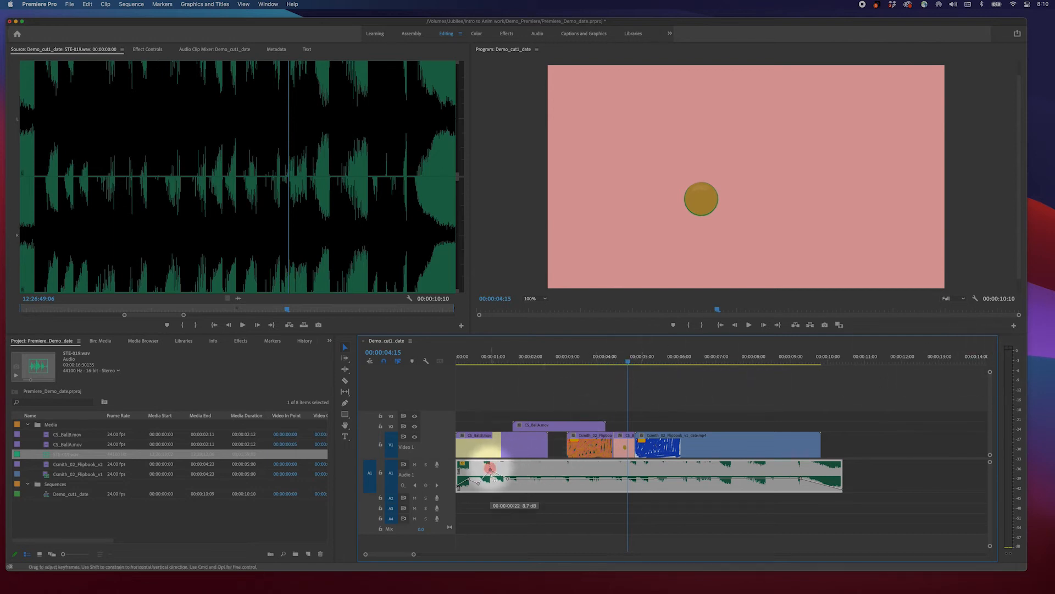
{"action": "left_click_drag", "start_coordinate": [489, 469], "coordinate": [490, 473]}
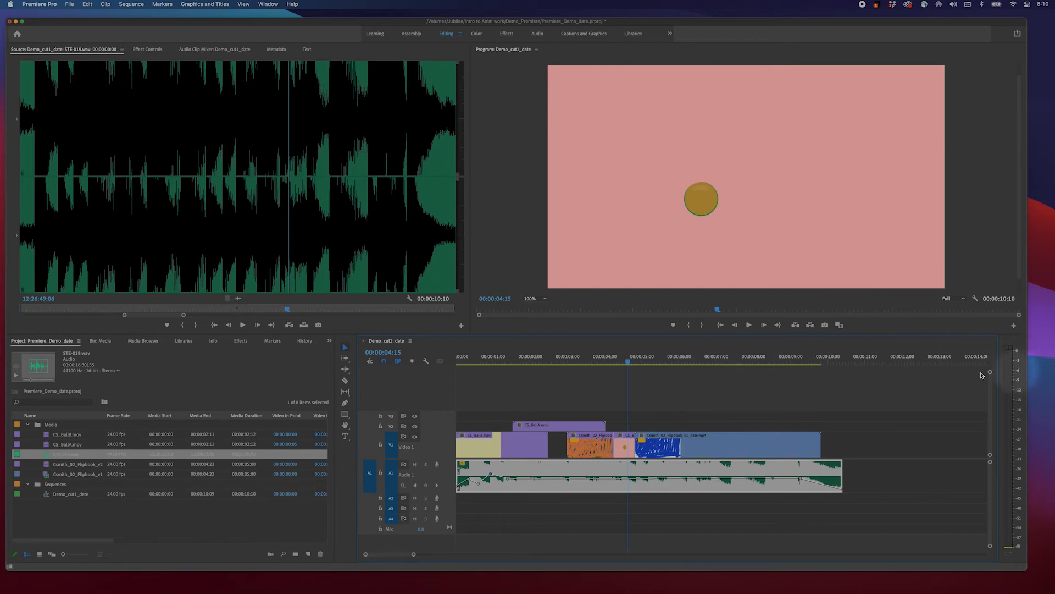
{"action": "left_click", "coordinate": [608, 361]}
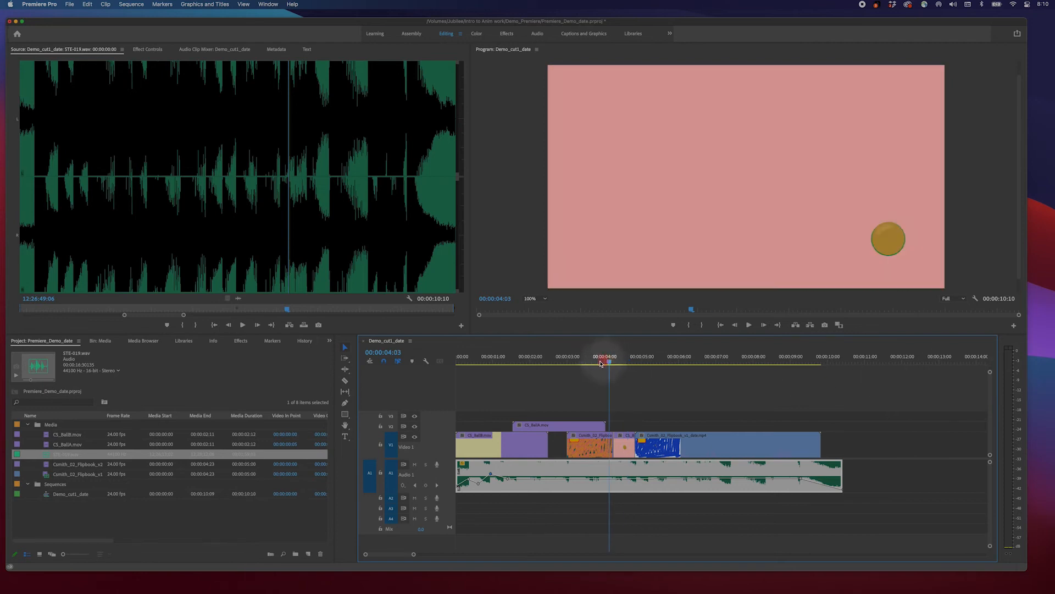
{"action": "key", "text": "space"}
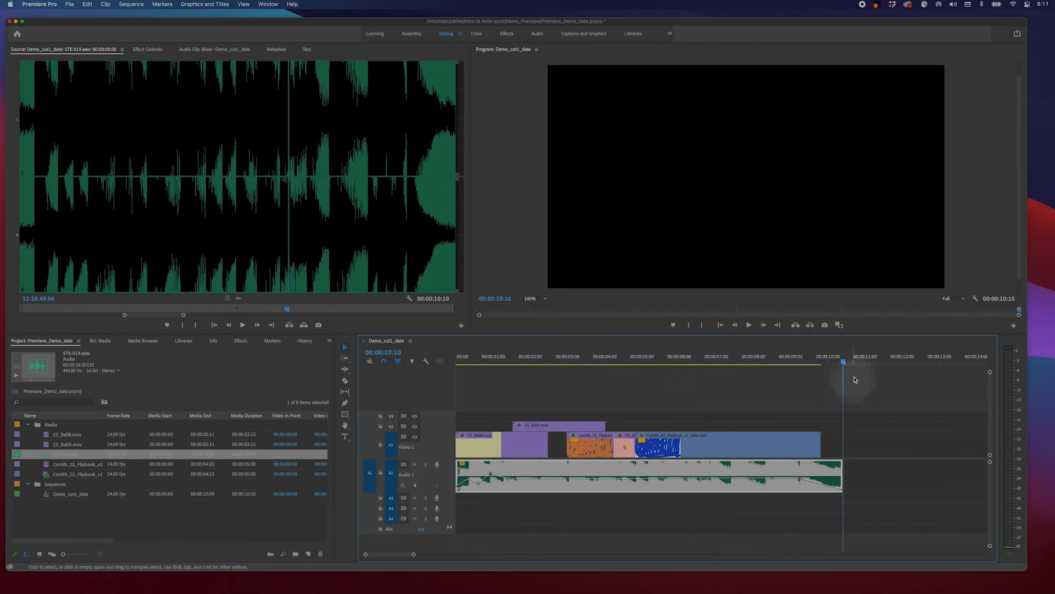
Apply the default transition to the end of the A1 audio clip and delete the volume keyframe at that end
{"action": "left_click", "coordinate": [866, 382]}
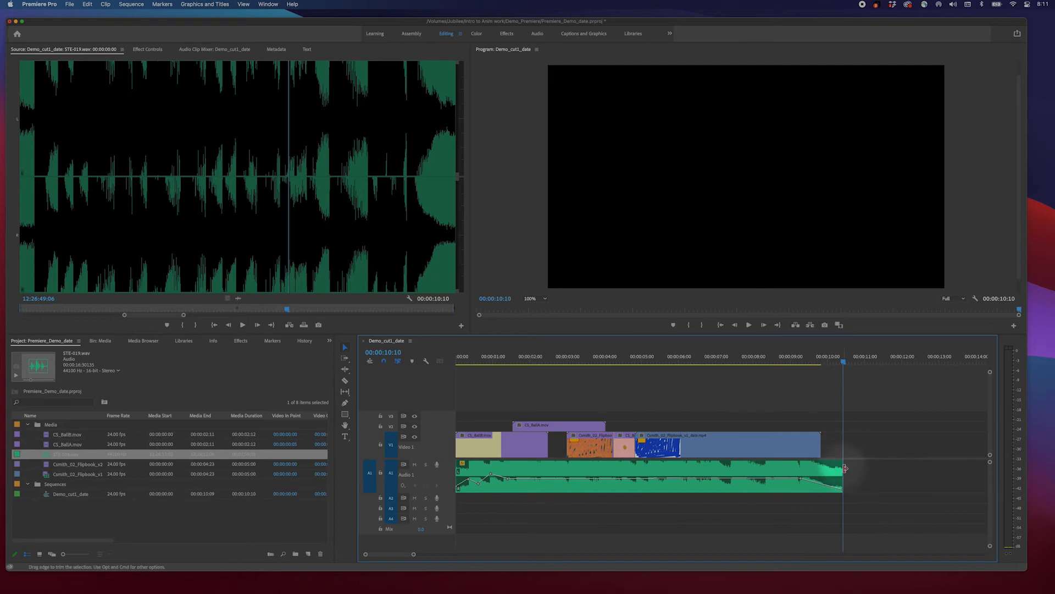
{"action": "right_click", "coordinate": [839, 468]}
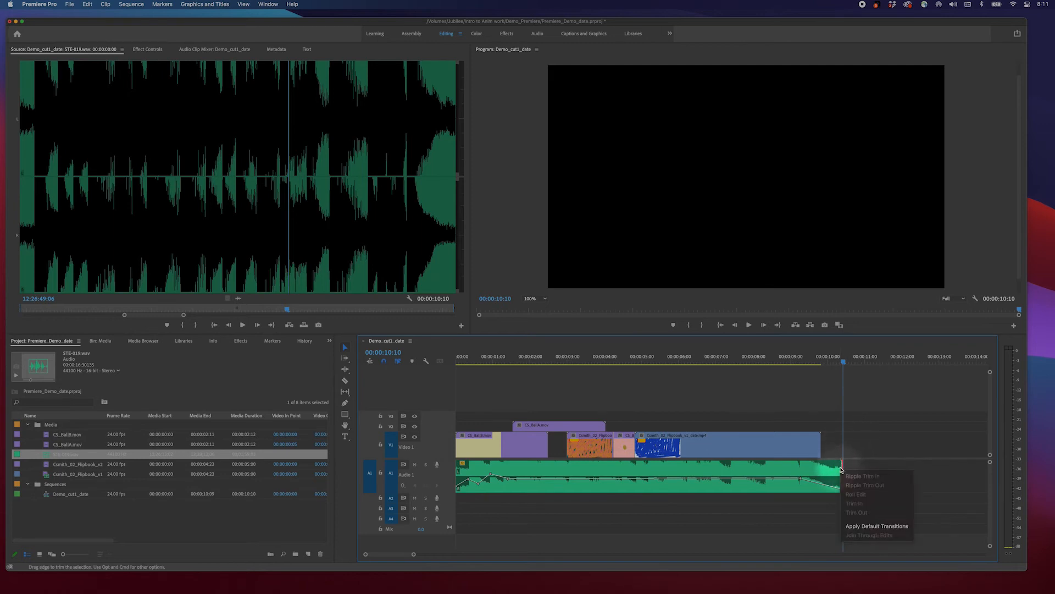
{"action": "left_click", "coordinate": [861, 526]}
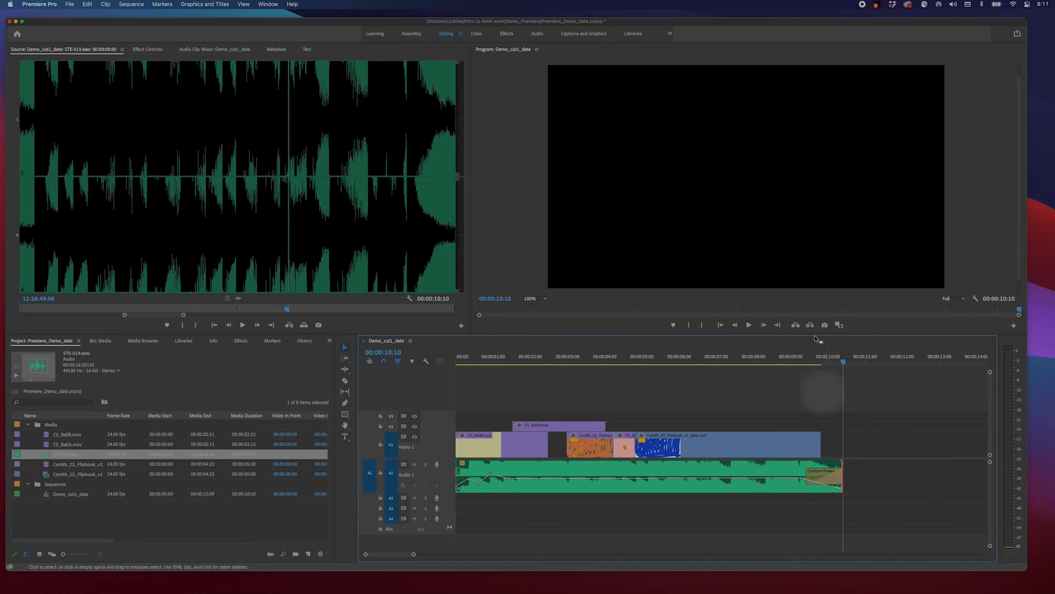
{"action": "left_click_drag", "start_coordinate": [825, 359], "coordinate": [781, 362]}
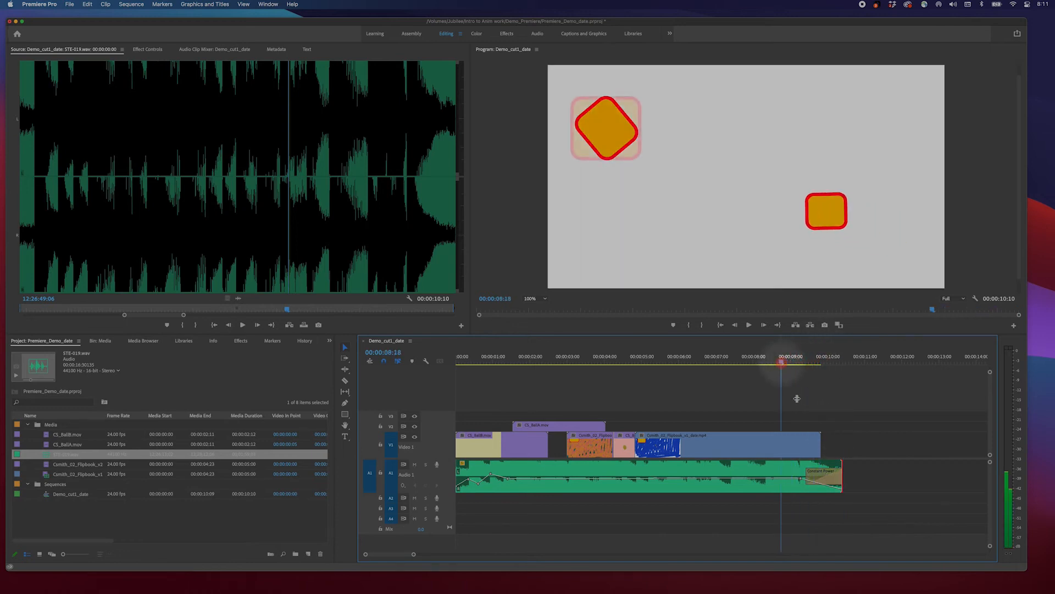
{"action": "left_click", "coordinate": [841, 492]}
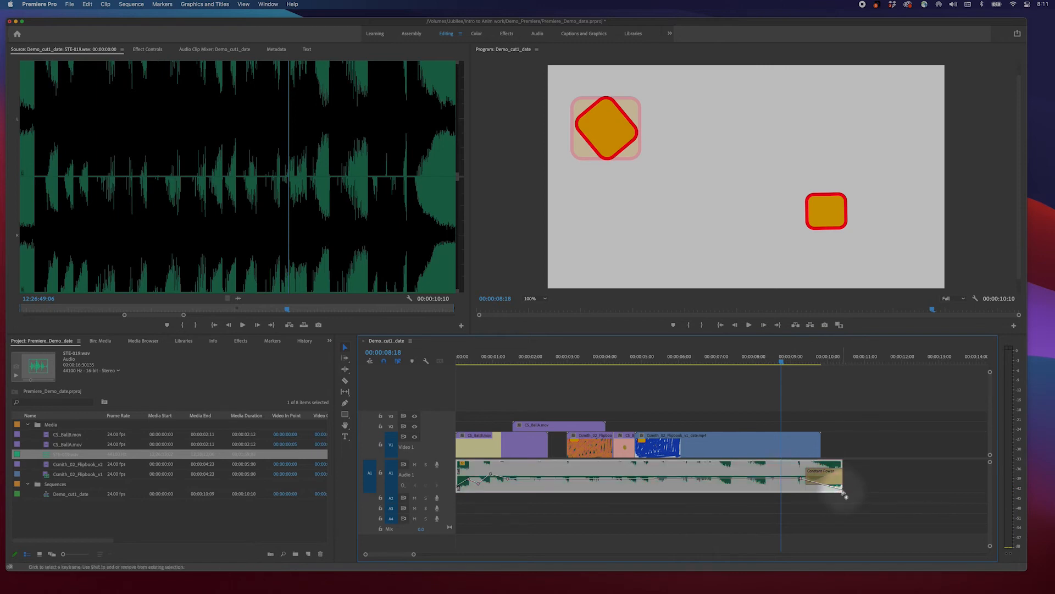
{"action": "key", "text": "BackSpace"}
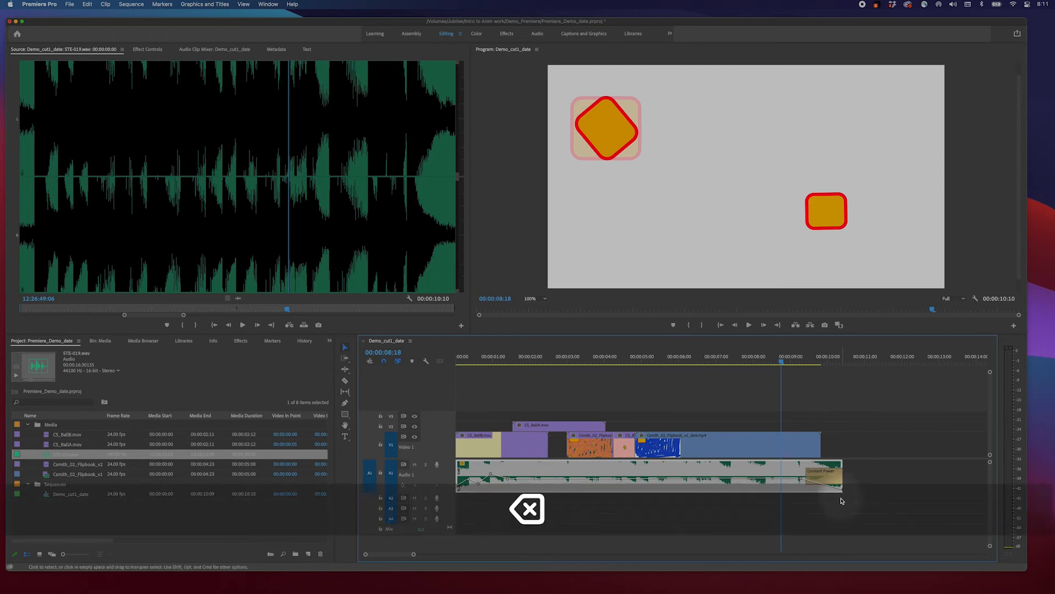
Set the duration of the A1 end transition to 00:00:00:12 and play the ending to check the audio fade
{"action": "double_click", "coordinate": [824, 474]}
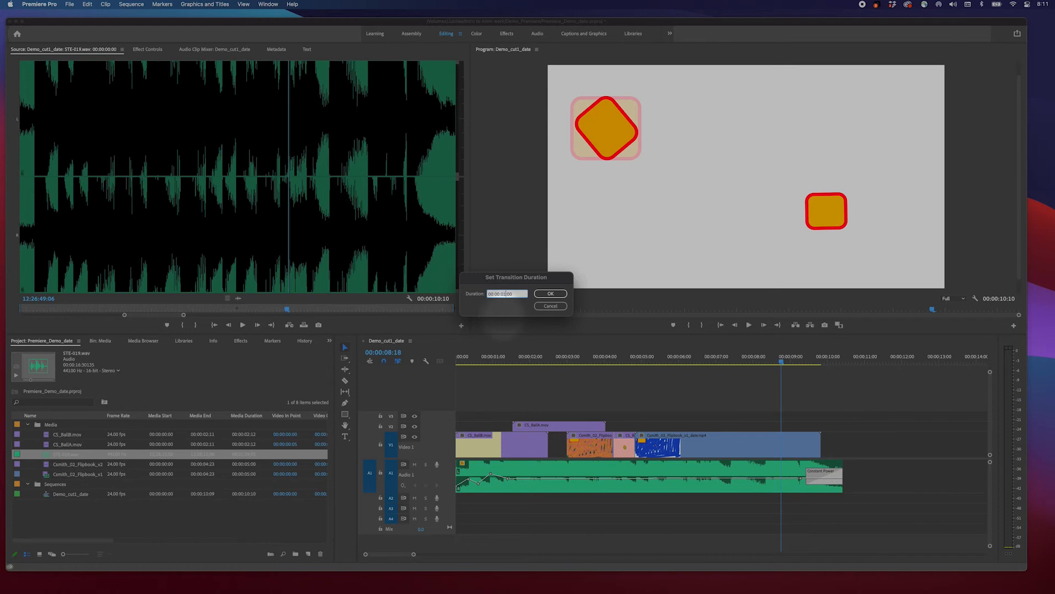
{"action": "key", "text": "BackSpace"}
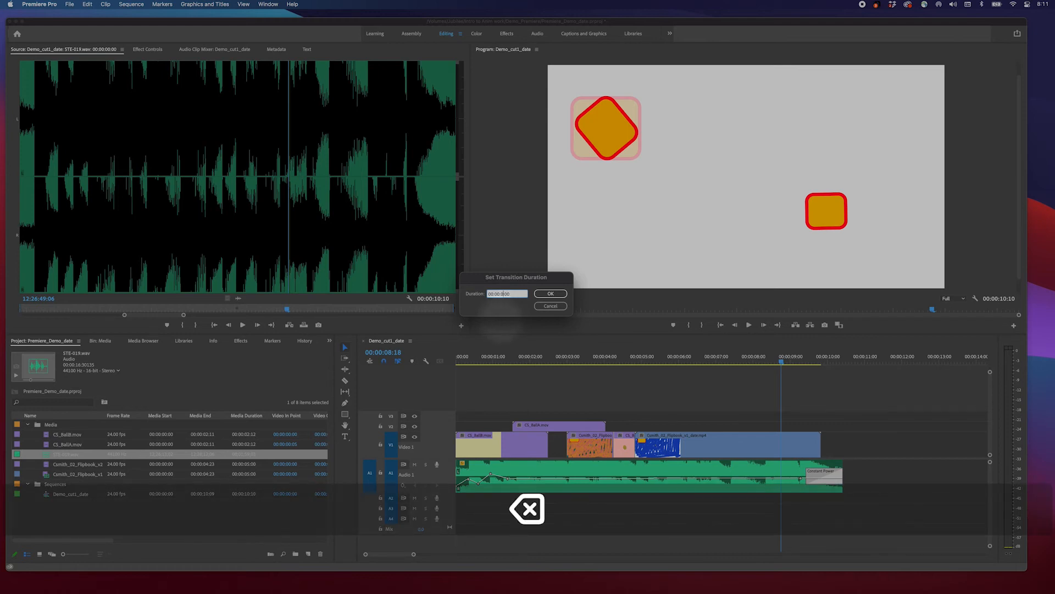
{"action": "type", "text": "0"}
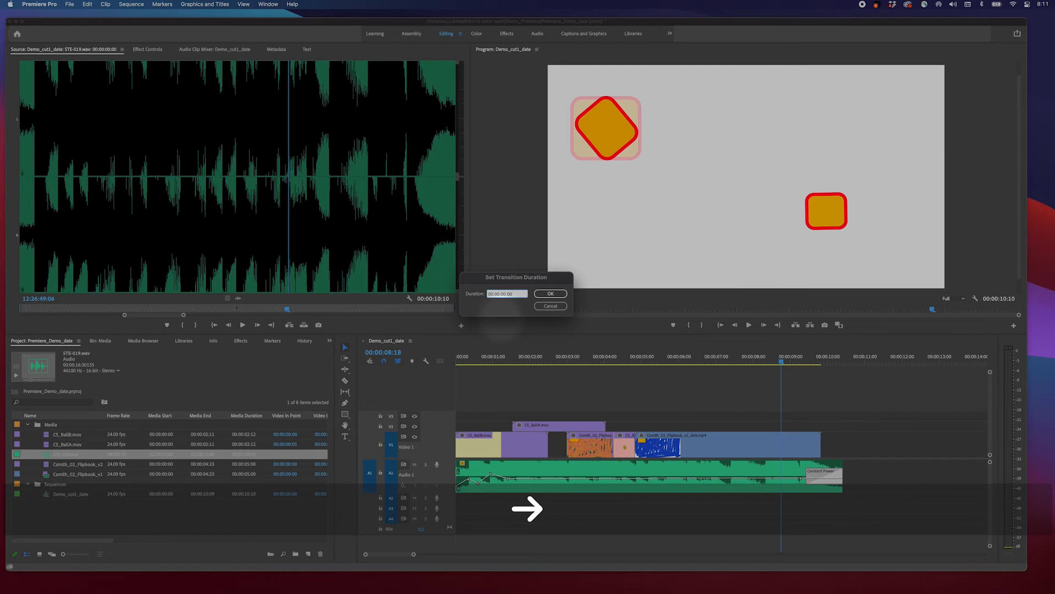
{"action": "key", "text": "BackSpace"}
{"action": "type", "text": "12"}
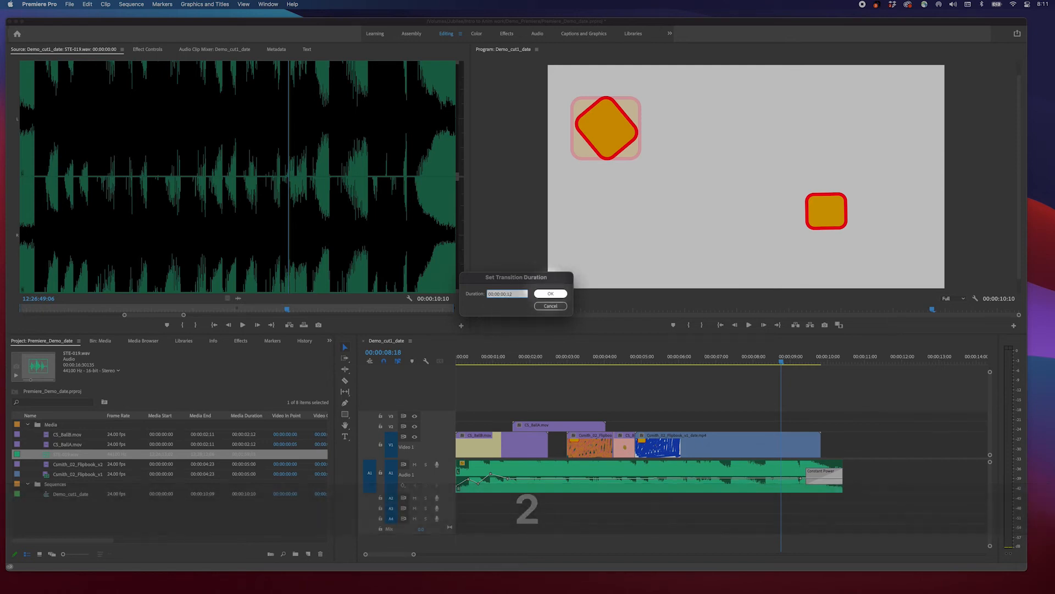
{"action": "left_click", "coordinate": [550, 293]}
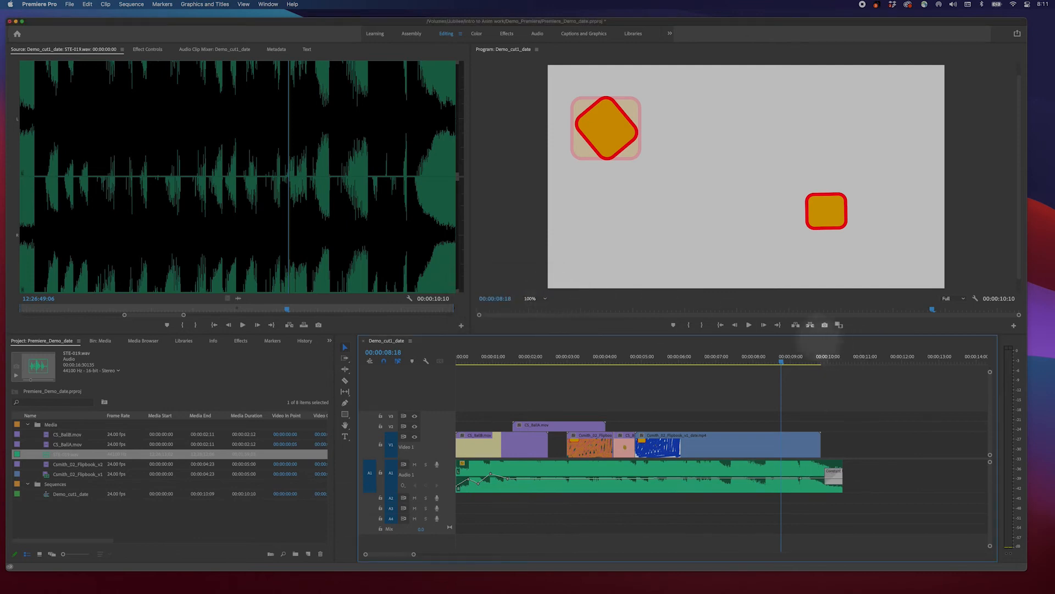
{"action": "left_click_drag", "start_coordinate": [788, 357], "coordinate": [784, 358]}
{"action": "key", "text": "space"}
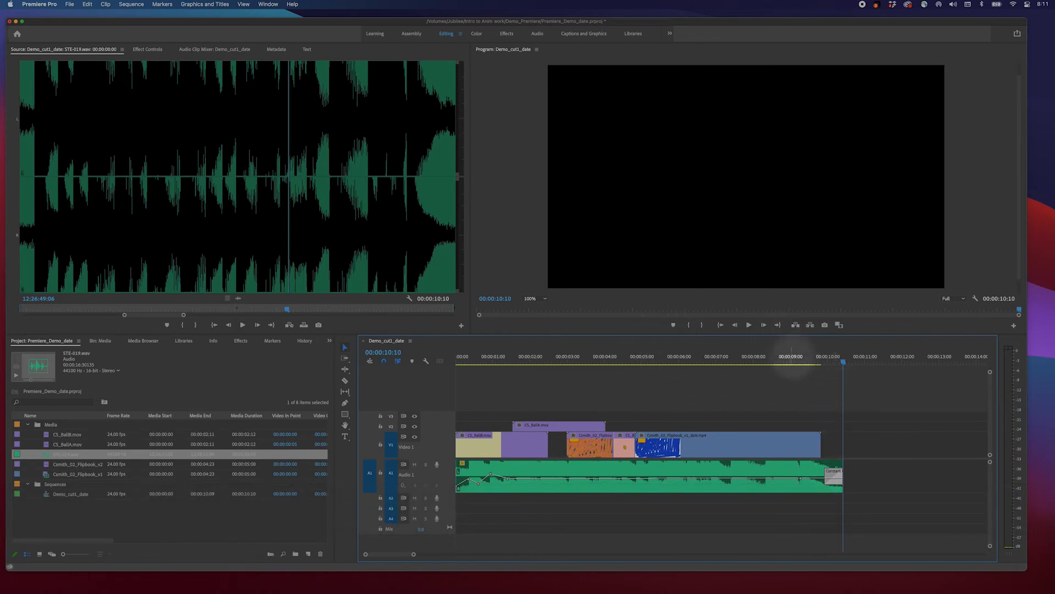
Apply the default transition to the end of the last V1 flipbook clip and play from about 00:00:08:05 to check the fade-out
{"action": "left_click_drag", "start_coordinate": [790, 358], "coordinate": [412, 389]}
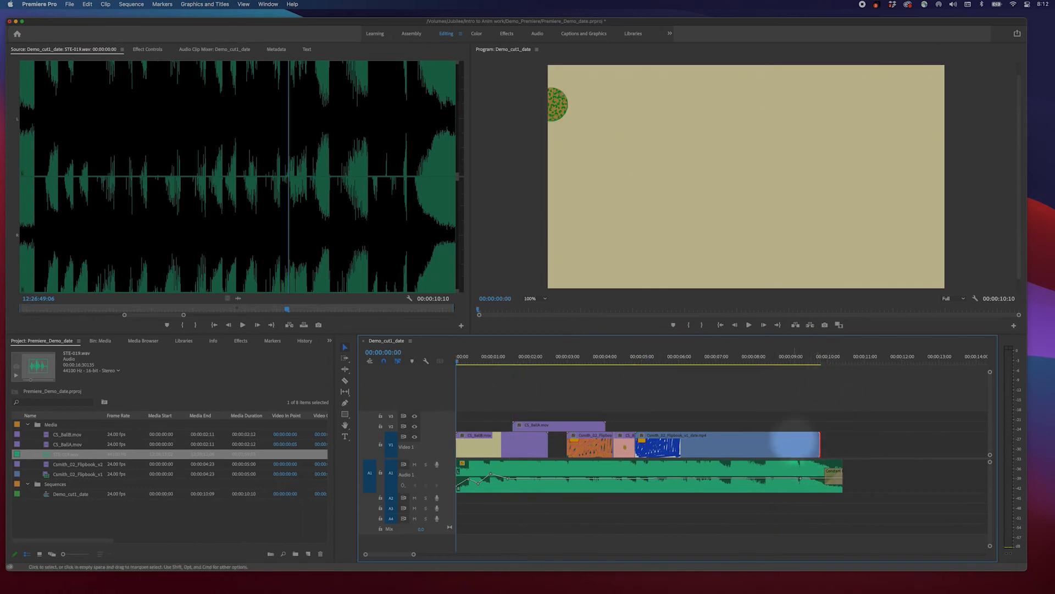
{"action": "left_click_drag", "start_coordinate": [815, 380], "coordinate": [804, 380]}
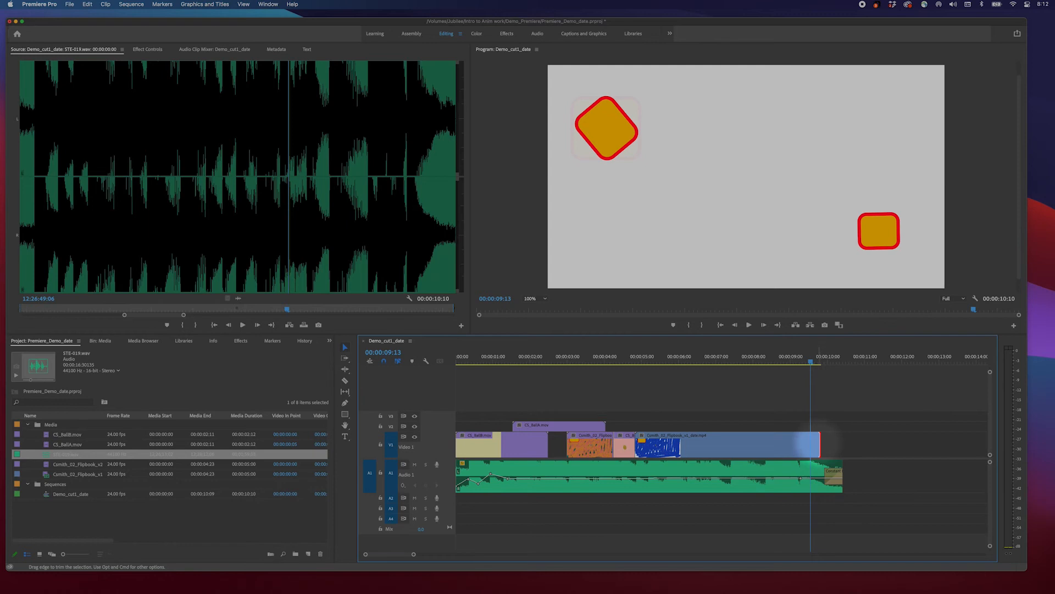
{"action": "right_click", "coordinate": [818, 444]}
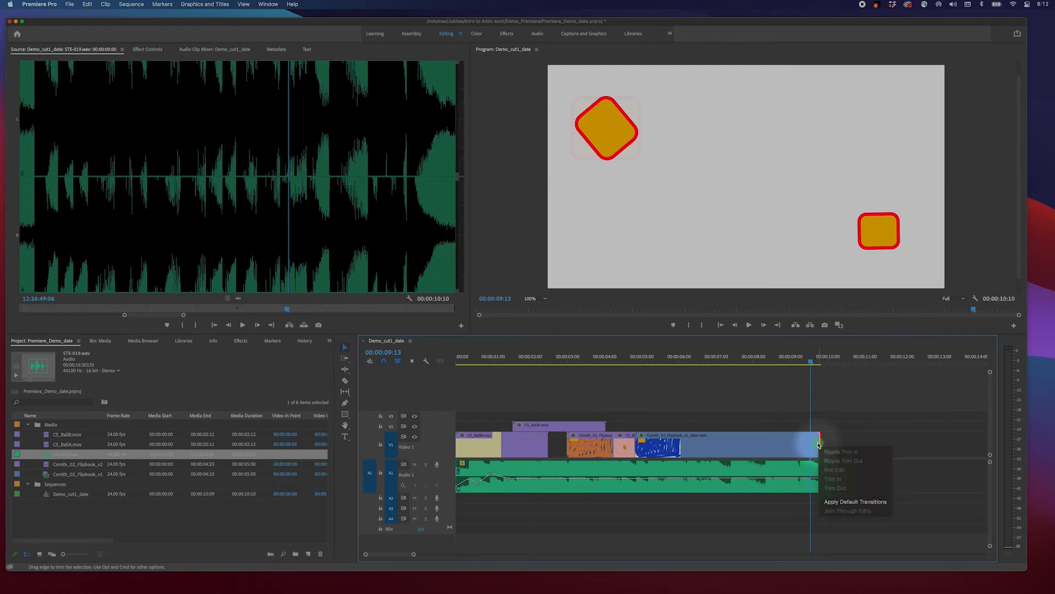
{"action": "left_click", "coordinate": [843, 502]}
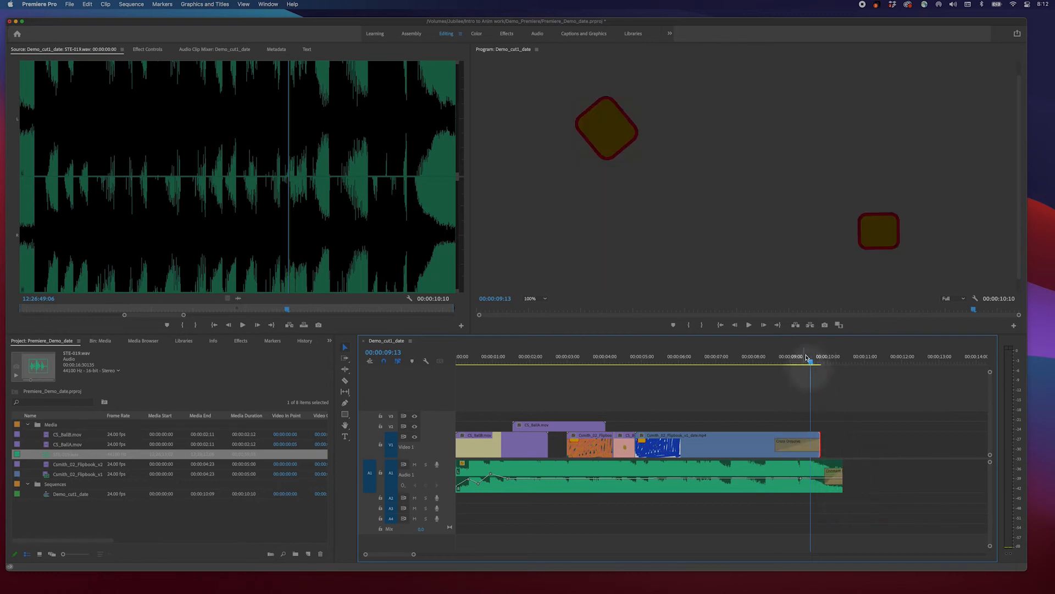
{"action": "left_click_drag", "start_coordinate": [810, 357], "coordinate": [762, 363]}
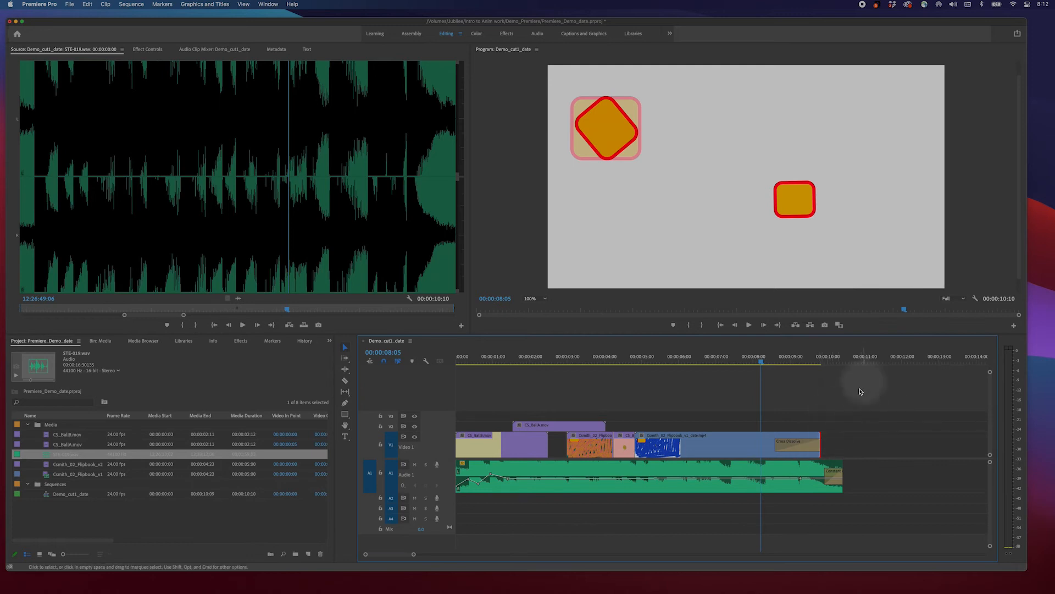
{"action": "key", "text": "space"}
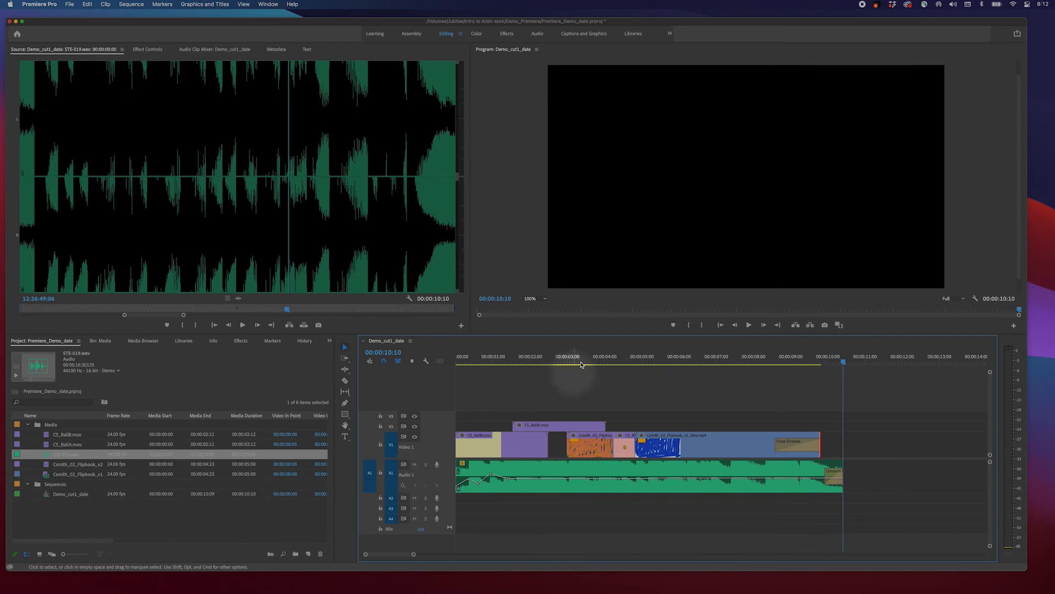
Apply the default transition at the V1 cut between the pink ball clip and the blue flipbook clip and scrub through the blend
{"action": "left_click", "coordinate": [635, 358]}
{"action": "left_click_drag", "start_coordinate": [634, 360], "coordinate": [628, 361]}
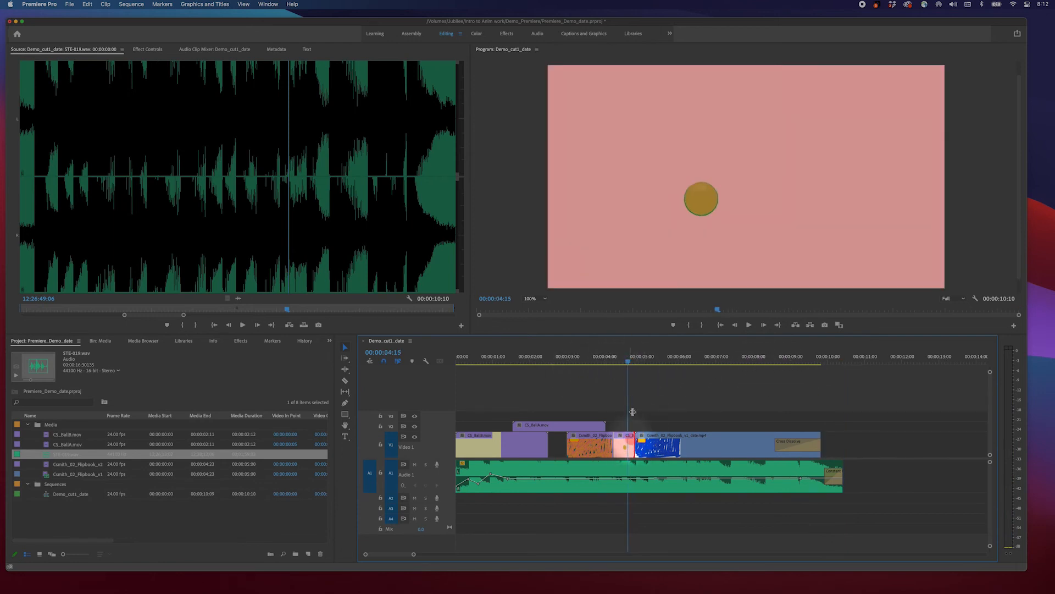
{"action": "right_click", "coordinate": [633, 441]}
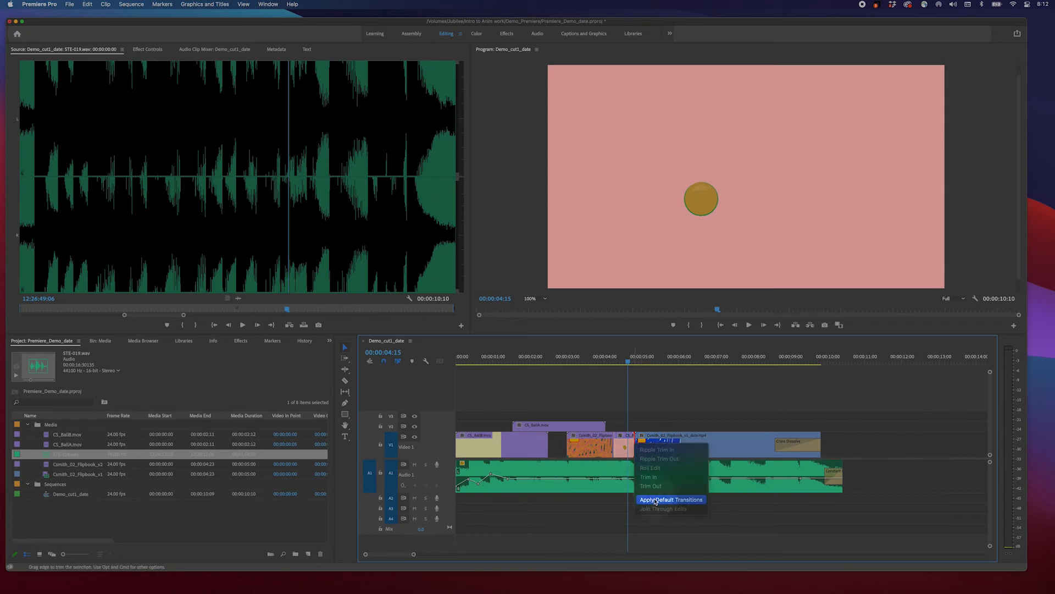
{"action": "left_click", "coordinate": [657, 499]}
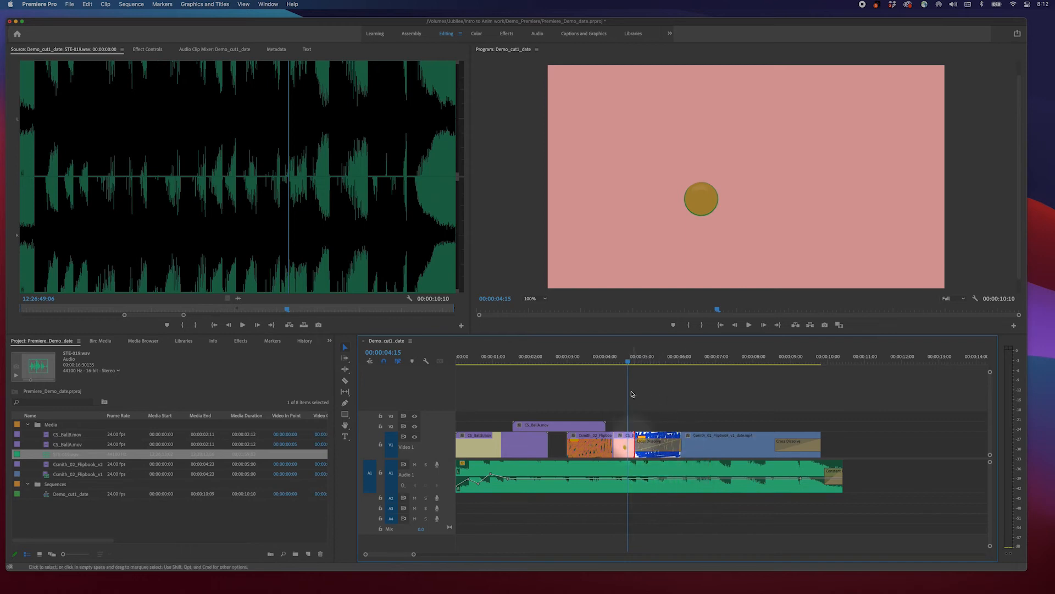
{"action": "left_click_drag", "start_coordinate": [630, 359], "coordinate": [641, 365]}
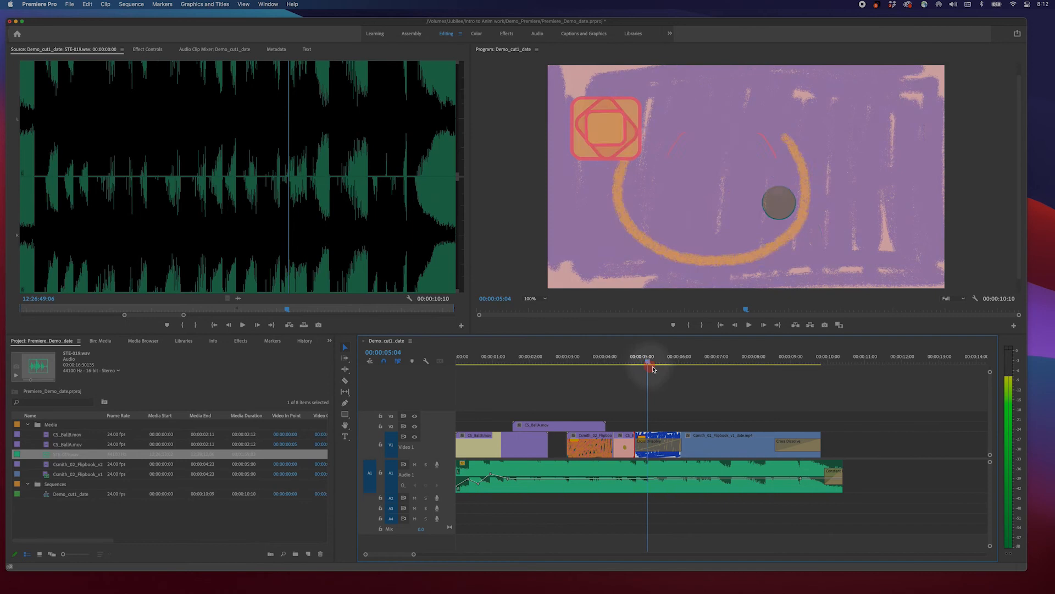
{"action": "left_click_drag", "start_coordinate": [653, 368], "coordinate": [626, 390]}
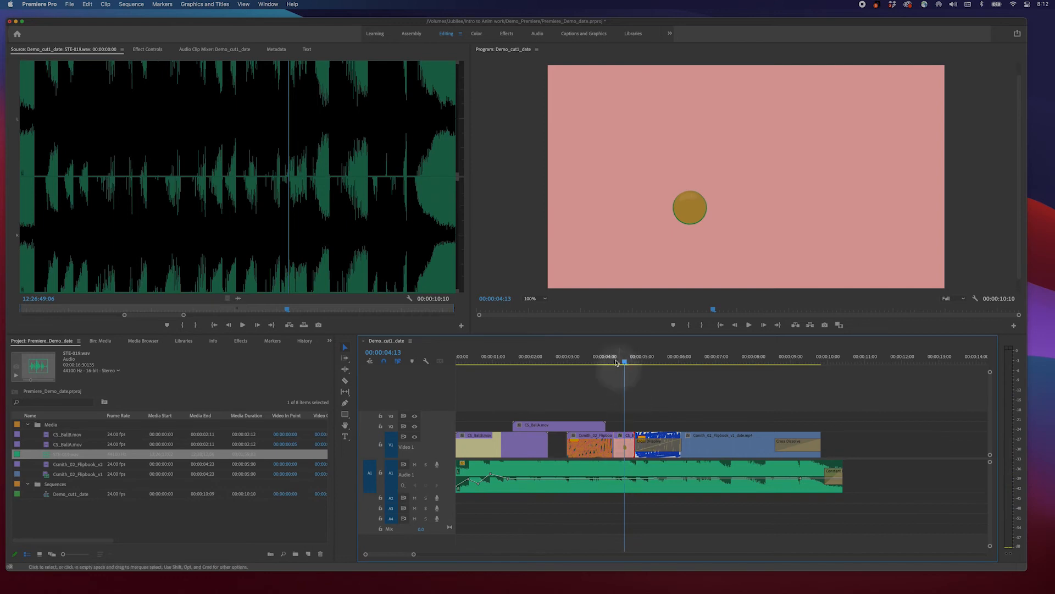
{"action": "left_click_drag", "start_coordinate": [628, 365], "coordinate": [672, 373]}
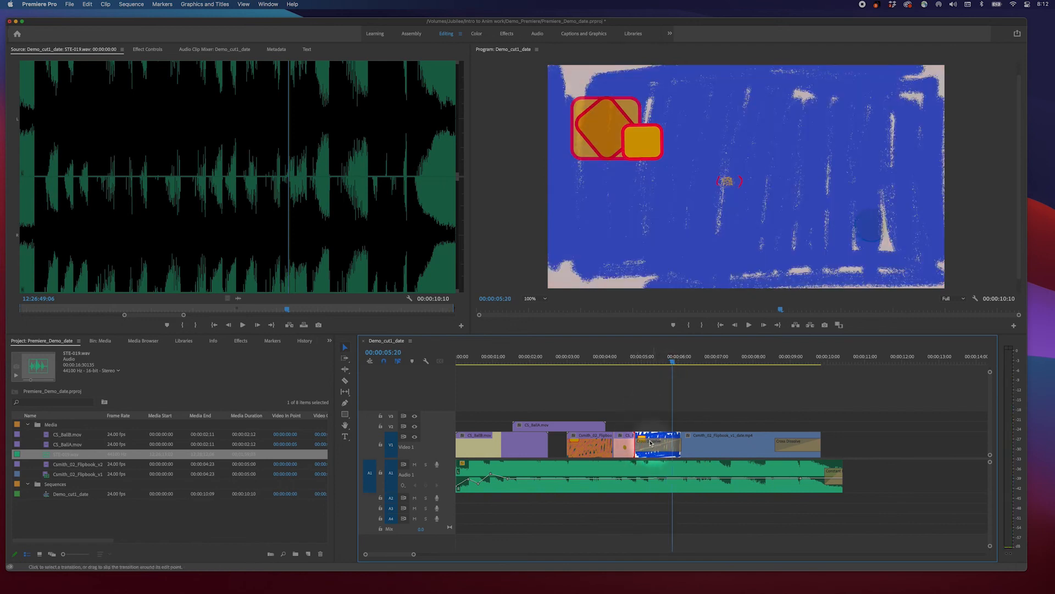
{"action": "left_click", "coordinate": [652, 357]}
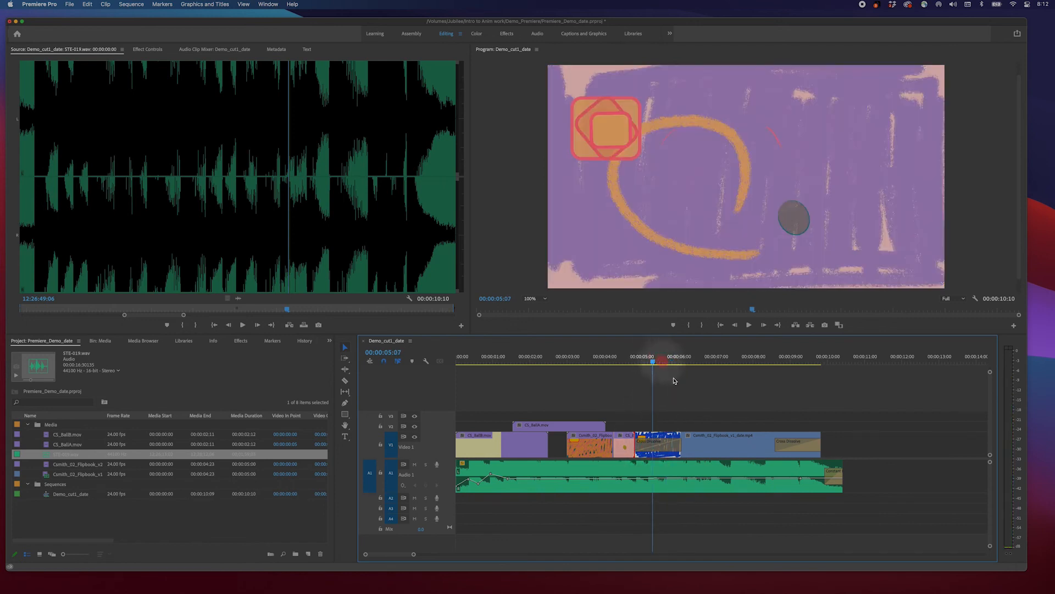
{"action": "left_click", "coordinate": [636, 363]}
{"action": "left_click_drag", "start_coordinate": [626, 361], "coordinate": [663, 385]}
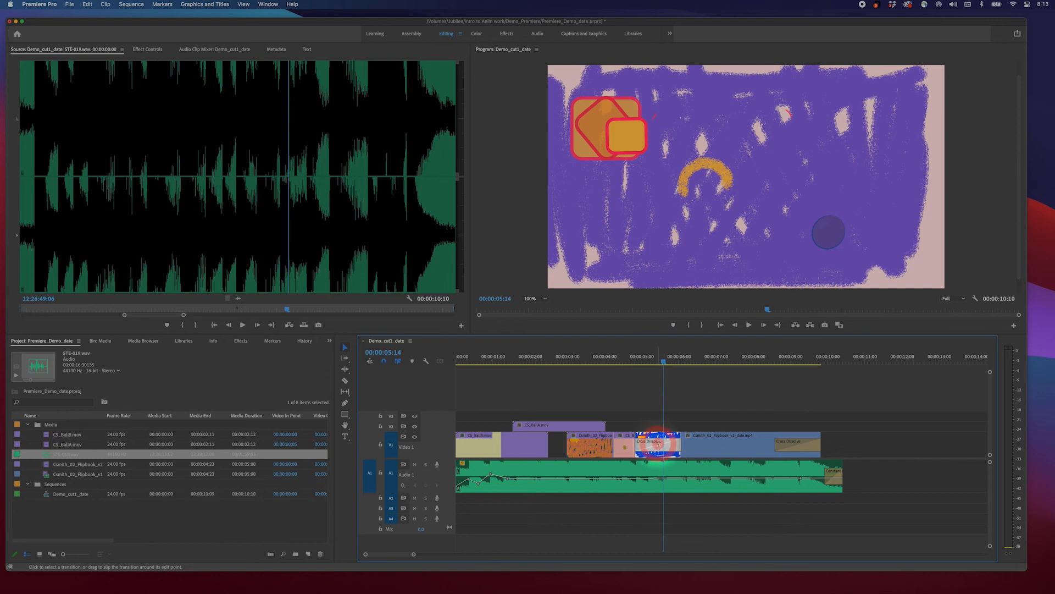
Ripple-trim the end of the pink ball clip on V1 out to about 00:00:05:10, leaving the adjoining transition's duration as it is
{"action": "double_click", "coordinate": [658, 444]}
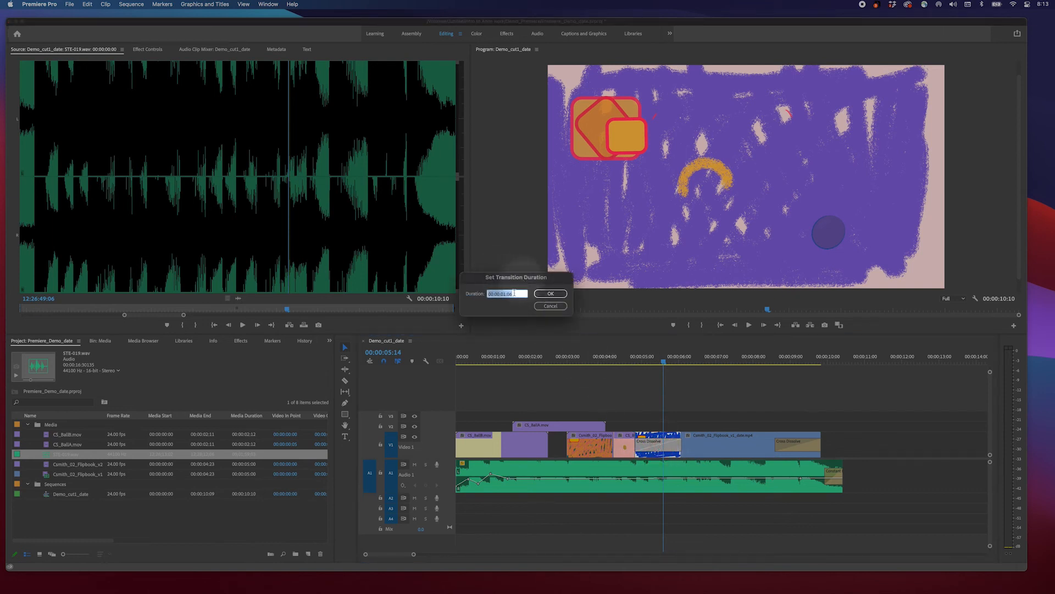
{"action": "left_click", "coordinate": [556, 295]}
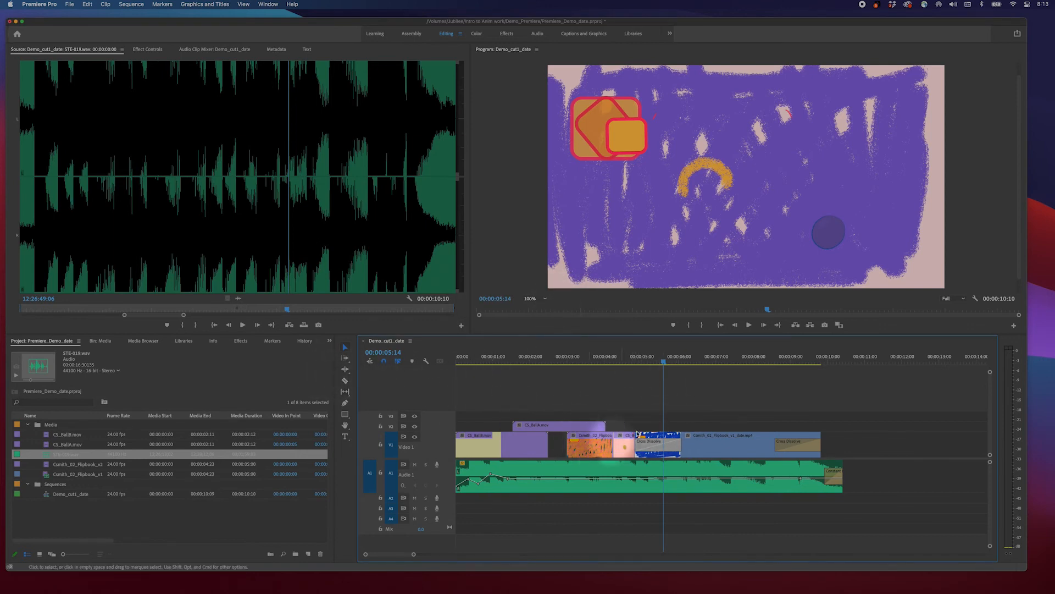
{"action": "key", "text": "b"}
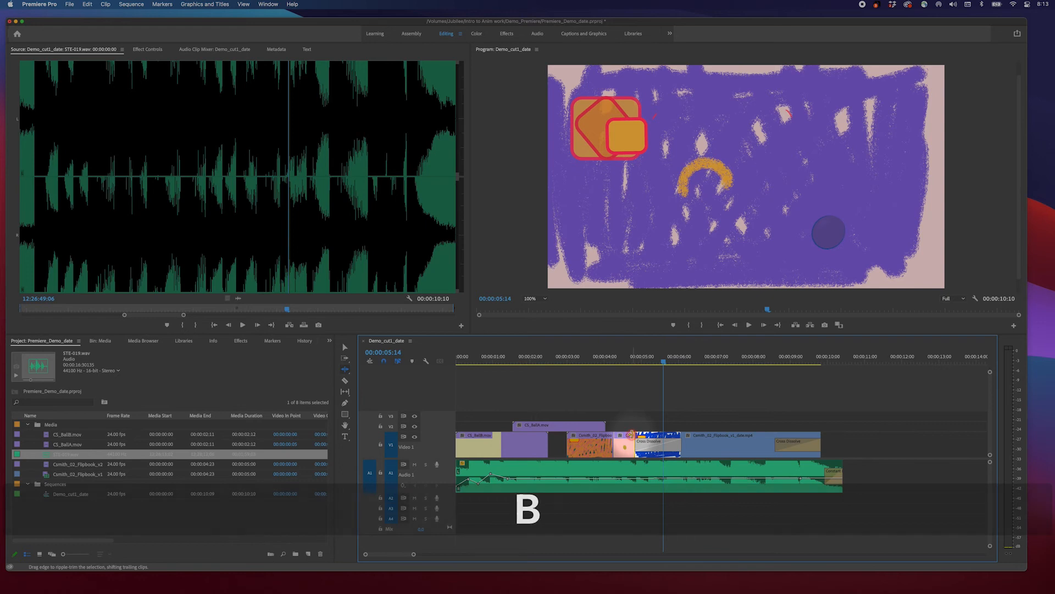
{"action": "left_click_drag", "start_coordinate": [631, 434], "coordinate": [648, 435]}
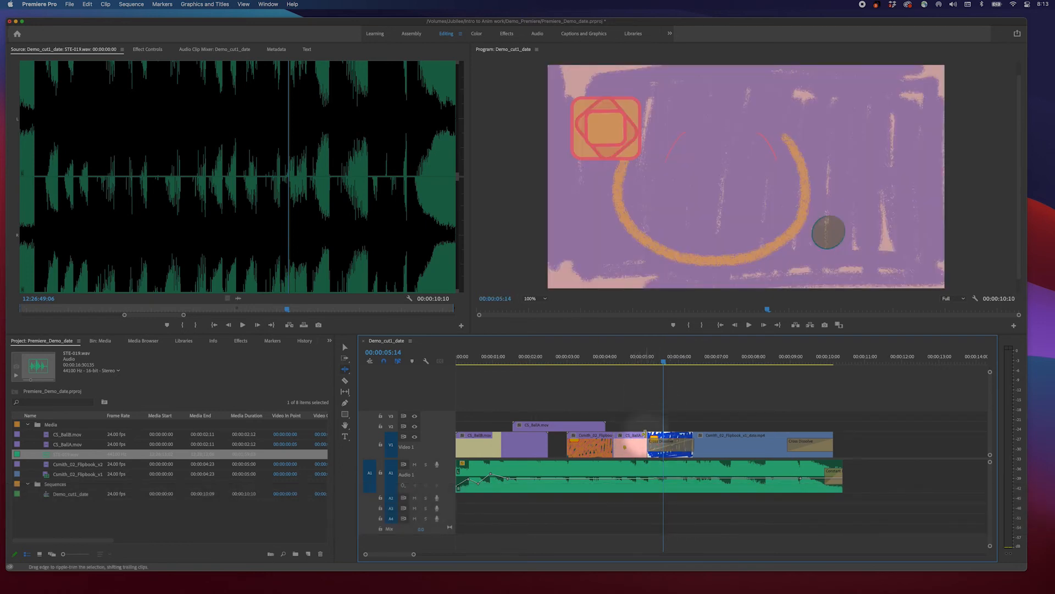
{"action": "left_click_drag", "start_coordinate": [651, 434], "coordinate": [659, 434]}
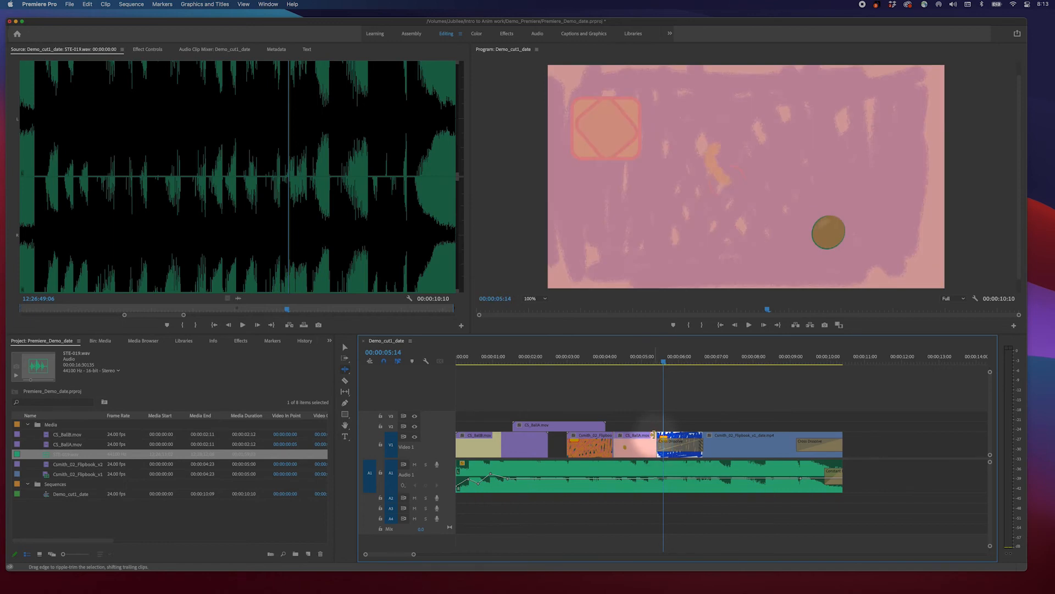
Try a rolling edit on the V1 cut between the pink ball and blue flipbook clips, and lock audio track A1
{"action": "key", "text": "b"}
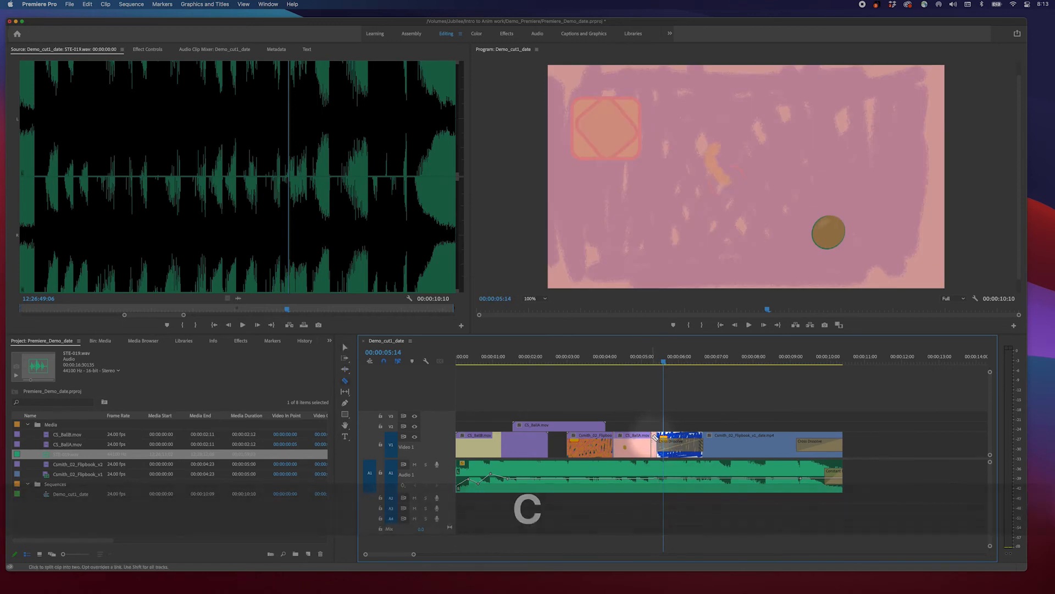
{"action": "key", "text": "n"}
{"action": "left_click_drag", "start_coordinate": [655, 435], "coordinate": [655, 435]}
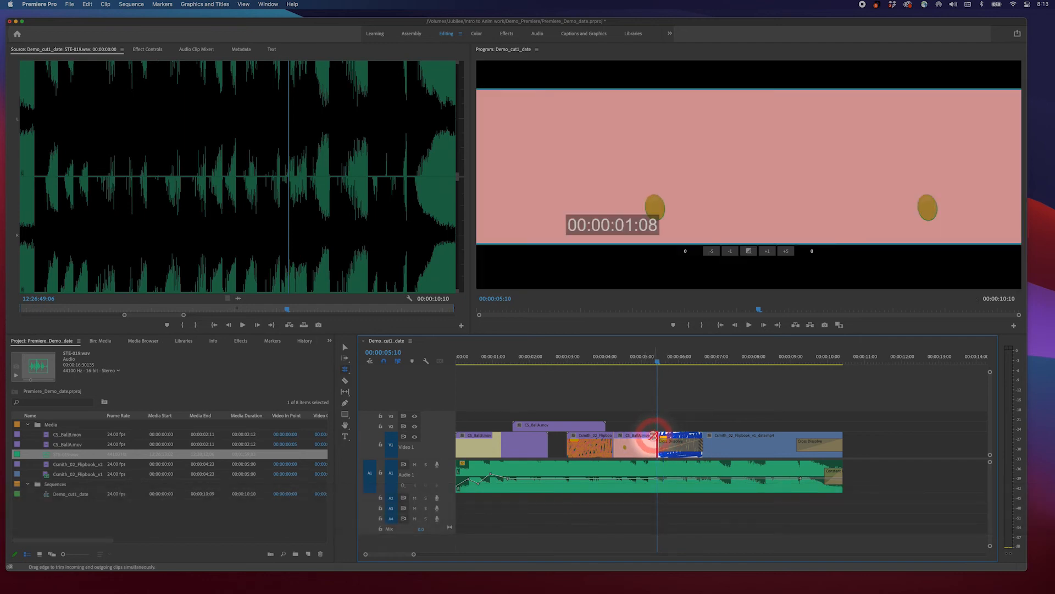
{"action": "left_click_drag", "start_coordinate": [656, 435], "coordinate": [655, 436]}
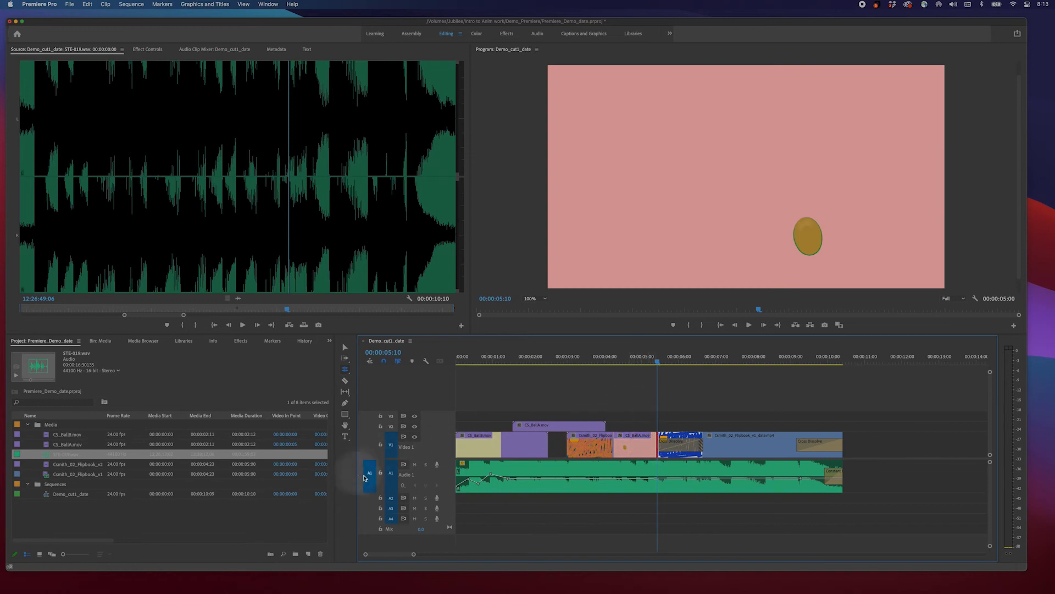
{"action": "left_click", "coordinate": [380, 467]}
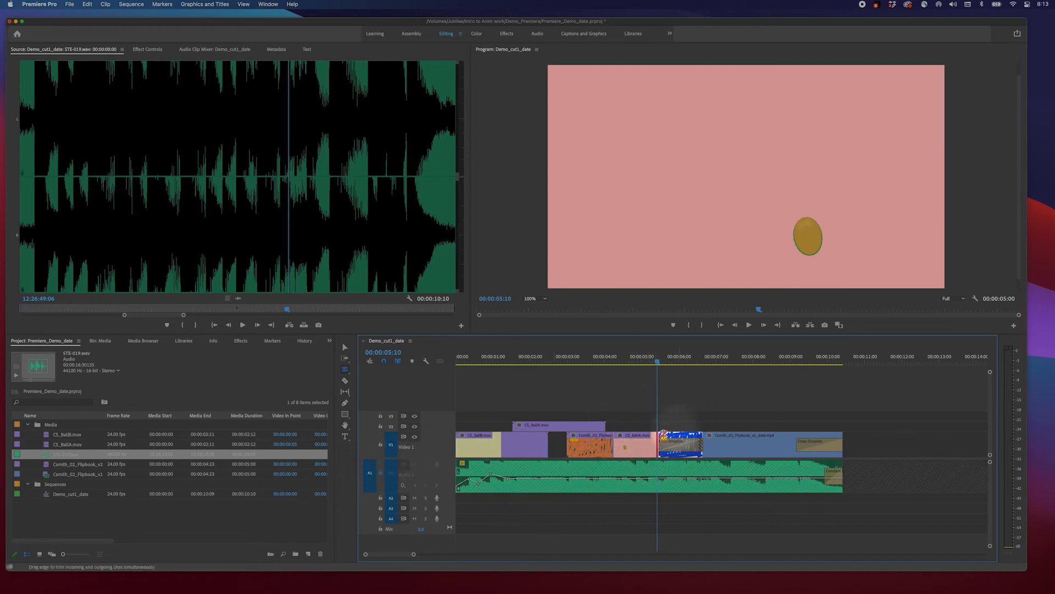
Try rolling the V1 cut between the pink ball and blue flipbook clips to about 00:00:06:00, then roll it back to about 00:00:05:10
{"action": "mouse_move", "coordinate": [651, 440]}
{"action": "left_mouse_down"}
{"action": "mouse_move", "coordinate": [689, 440]}
{"action": "mouse_move", "coordinate": [607, 439]}
{"action": "mouse_move", "coordinate": [658, 440]}
{"action": "left_mouse_up"}
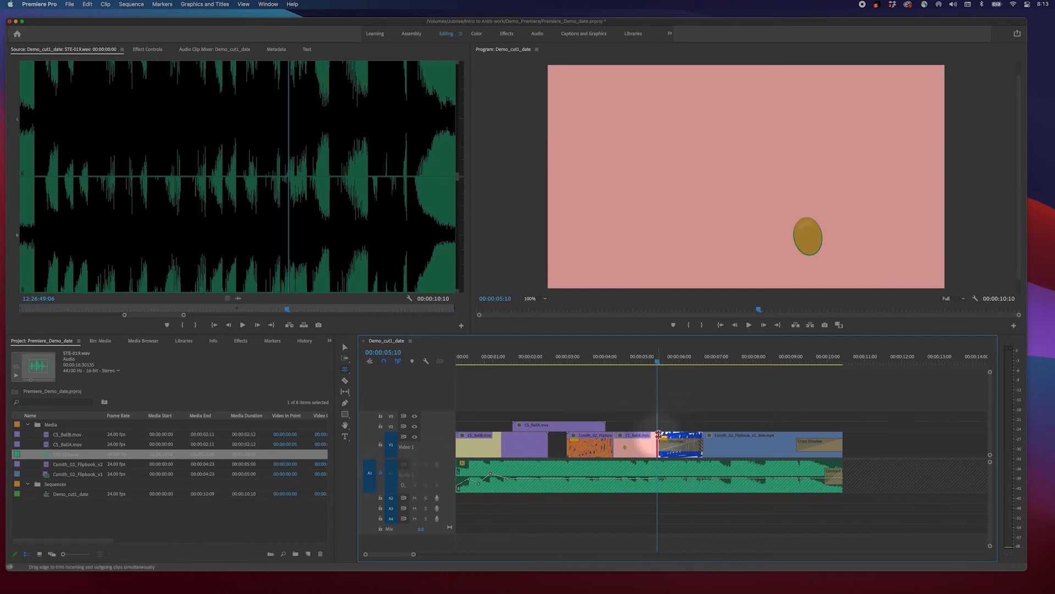
{"action": "left_click_drag", "start_coordinate": [659, 434], "coordinate": [677, 438]}
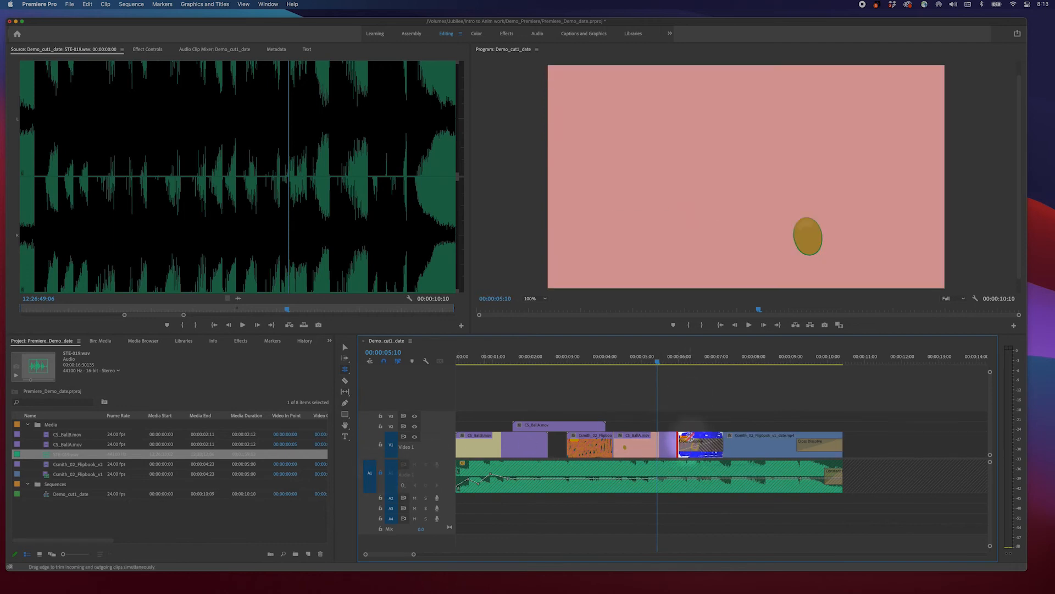
{"action": "left_click", "coordinate": [691, 358]}
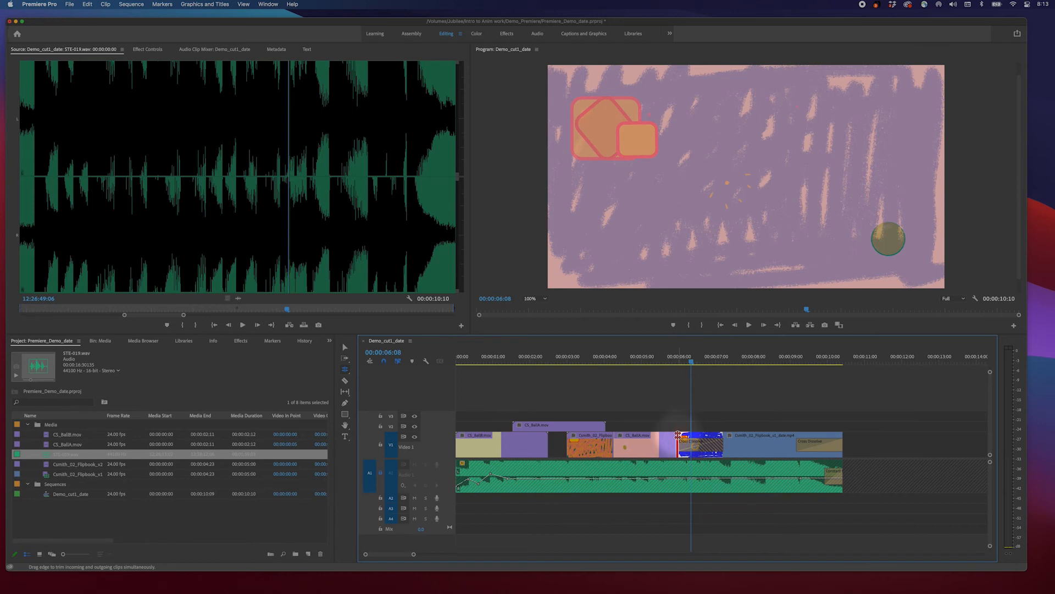
{"action": "left_click_drag", "start_coordinate": [677, 435], "coordinate": [658, 437]}
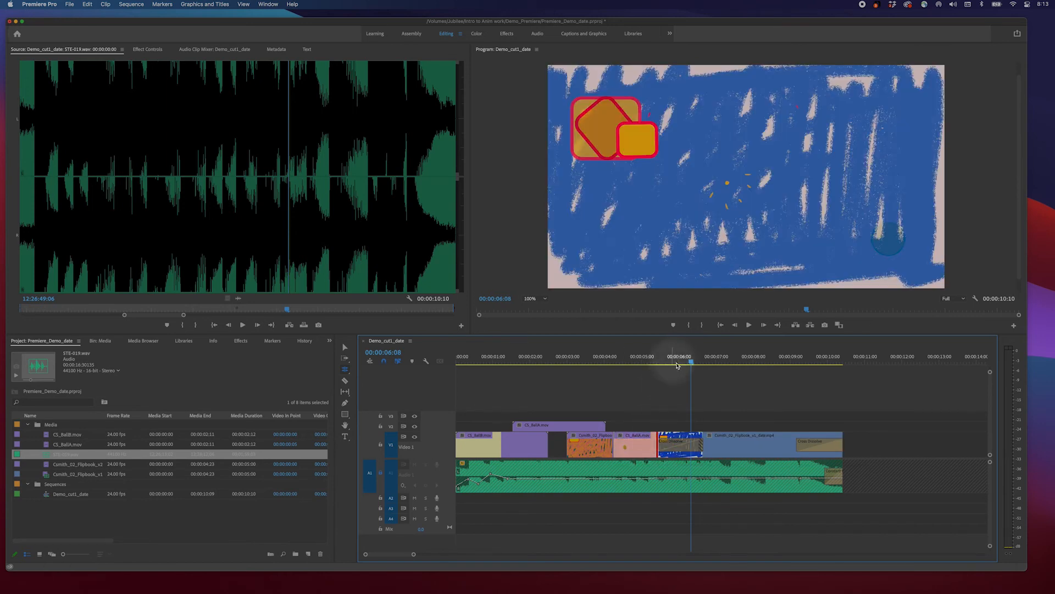
{"action": "left_click_drag", "start_coordinate": [677, 364], "coordinate": [657, 364]}
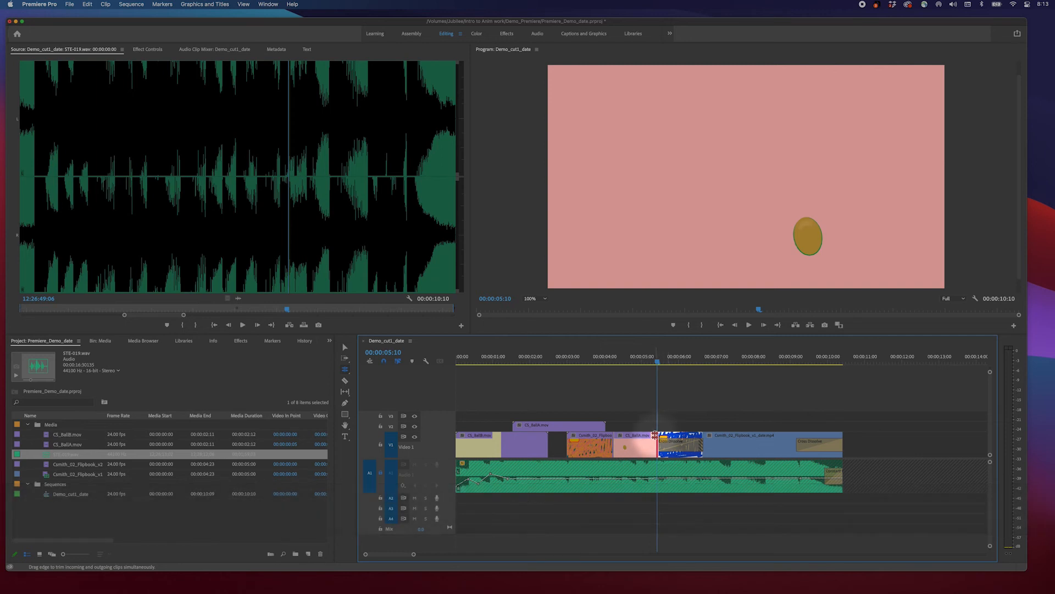
Roll the V1 cut between the pink ball and blue flipbook clips to about 00:00:06:00
{"action": "left_click_drag", "start_coordinate": [667, 435], "coordinate": [692, 437]}
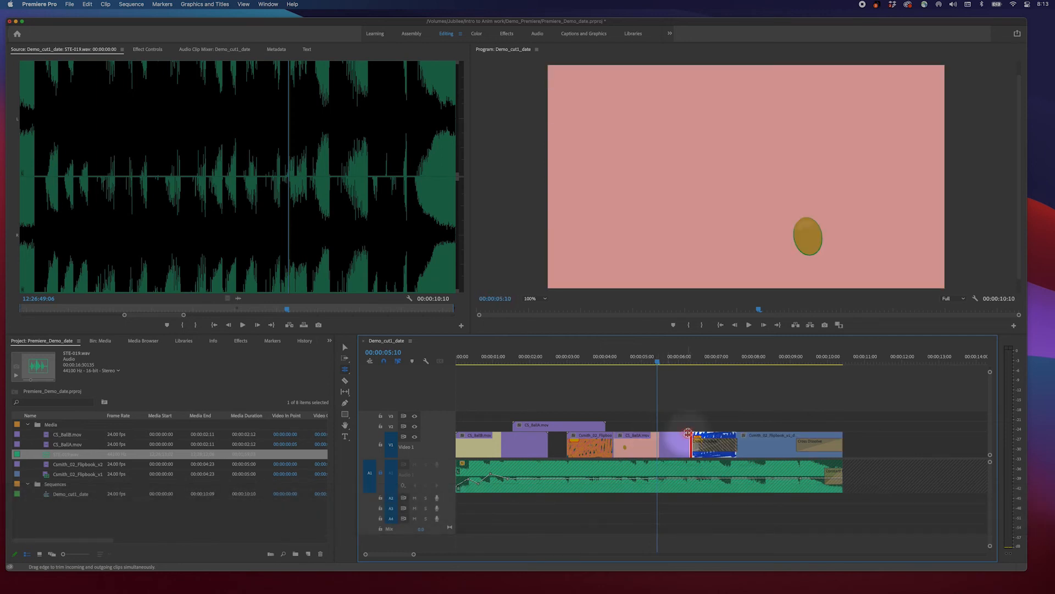
{"action": "key", "text": "v"}
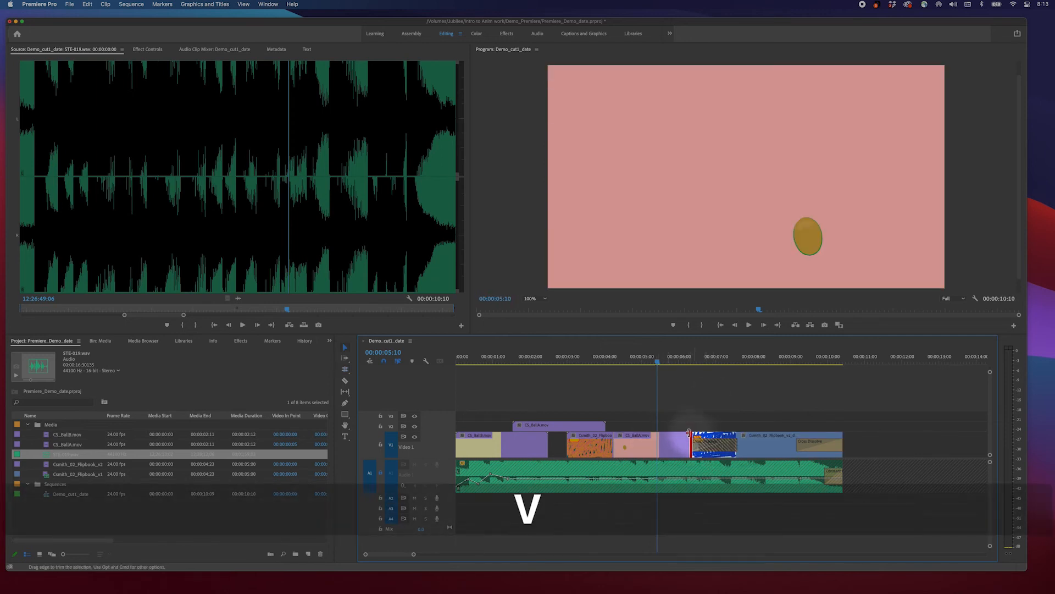
{"action": "left_click_drag", "start_coordinate": [688, 437], "coordinate": [681, 437]}
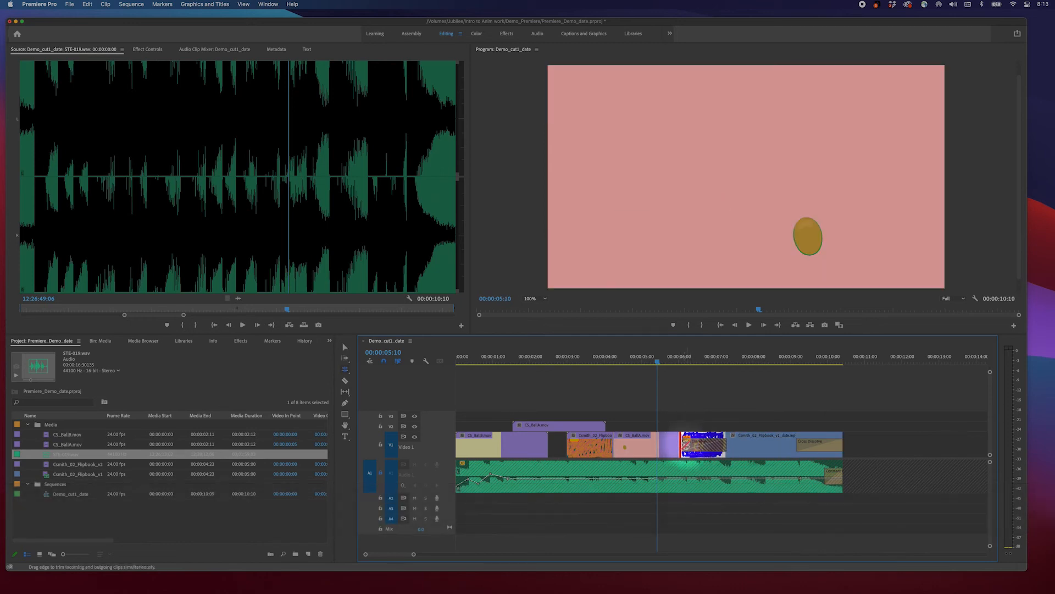
Delete the cross dissolve at the start of the blue flipbook clip and apply the default transition at that V1 cut again
{"action": "key", "text": "v"}
{"action": "double_click", "coordinate": [689, 444]}
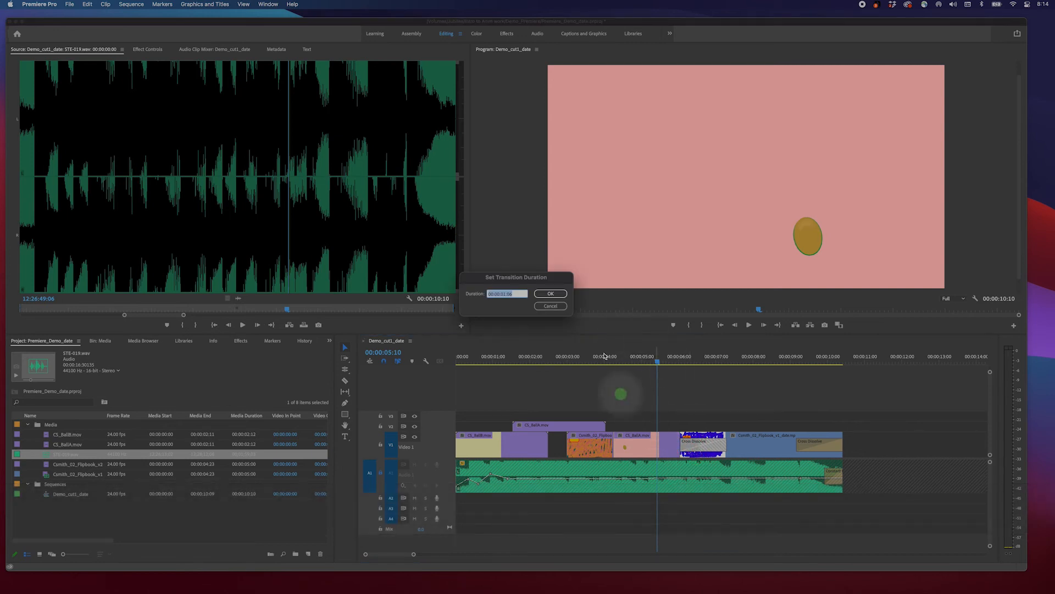
{"action": "left_click", "coordinate": [550, 303]}
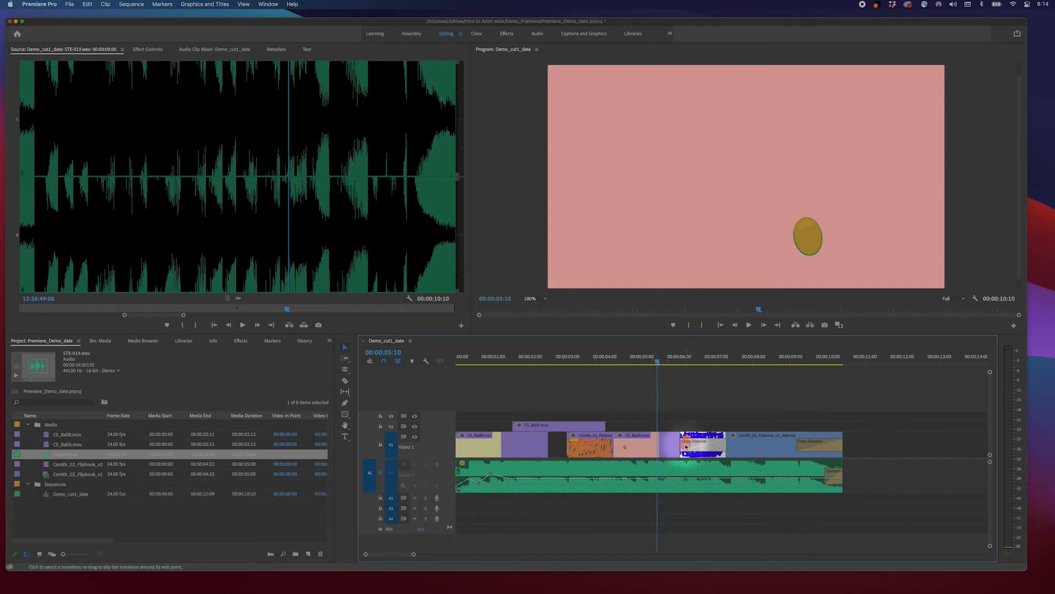
{"action": "key", "text": "BackSpace"}
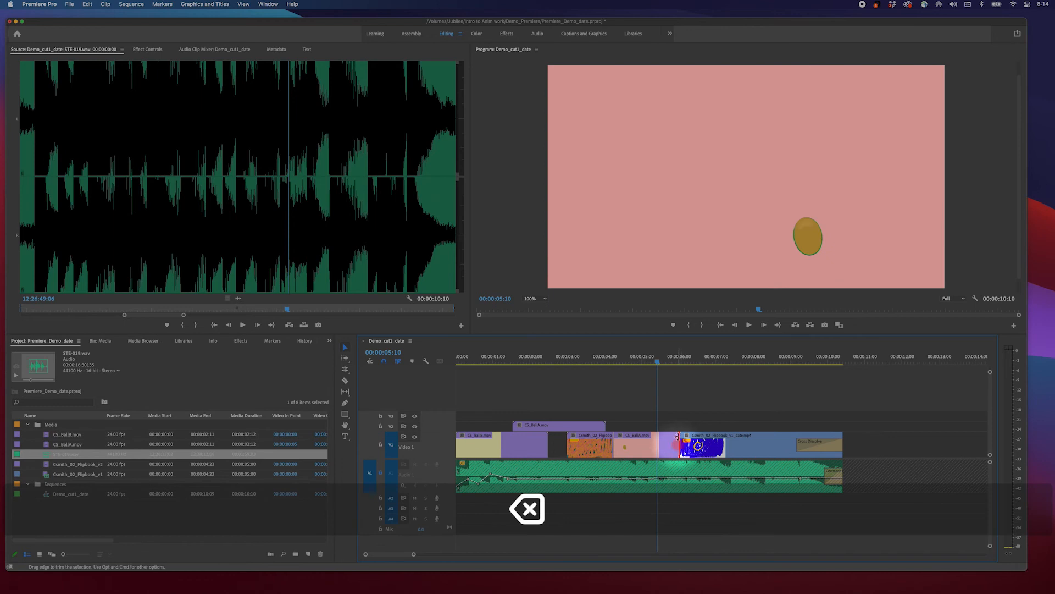
{"action": "right_click", "coordinate": [677, 446]}
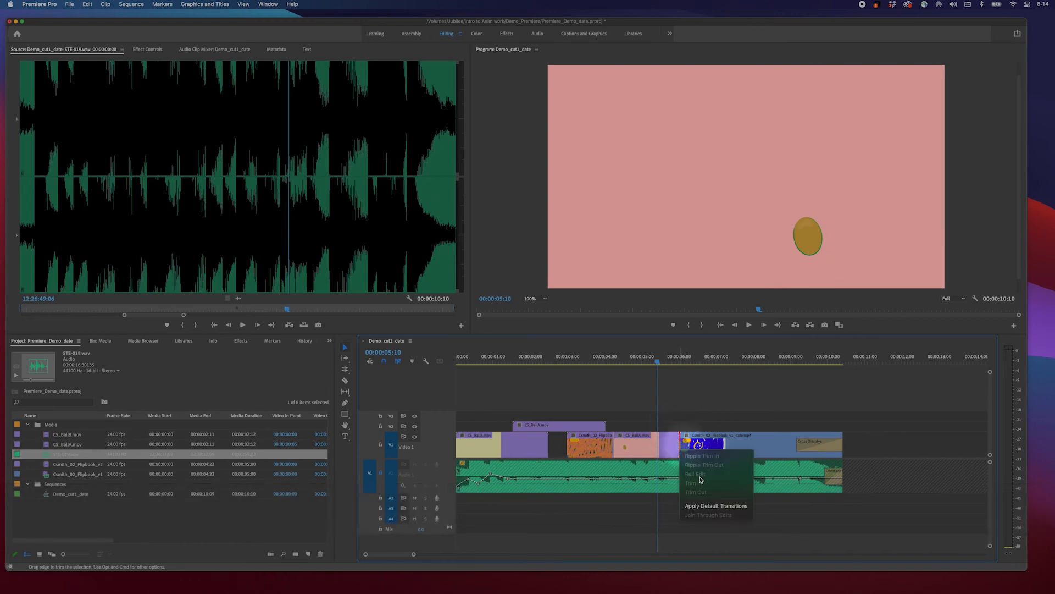
{"action": "left_click", "coordinate": [701, 504]}
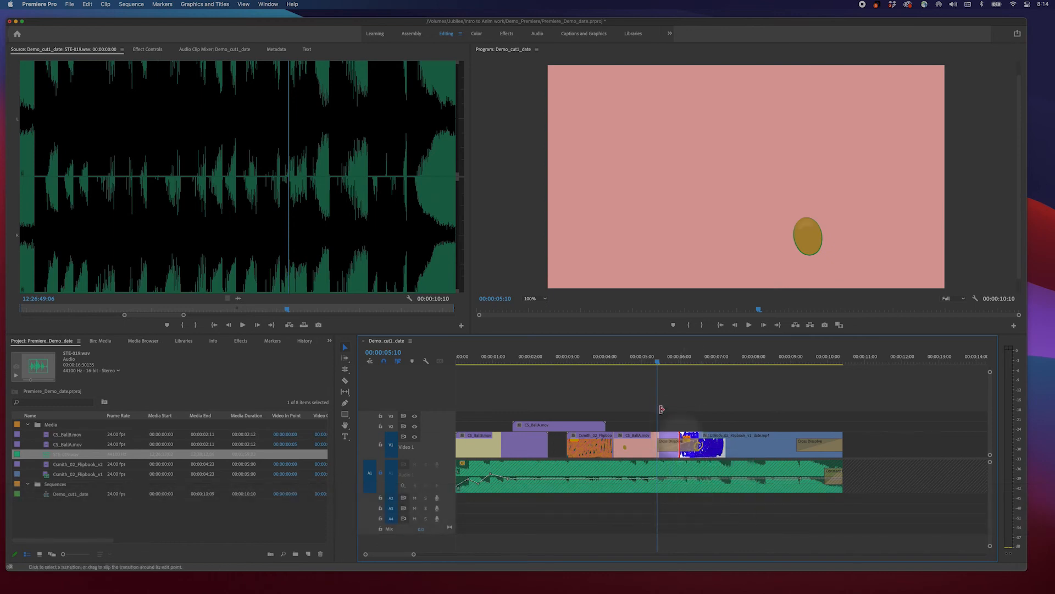
Check the duration of the reapplied cross dissolve and scrub through the blend to about 00:00:05:18
{"action": "double_click", "coordinate": [672, 442]}
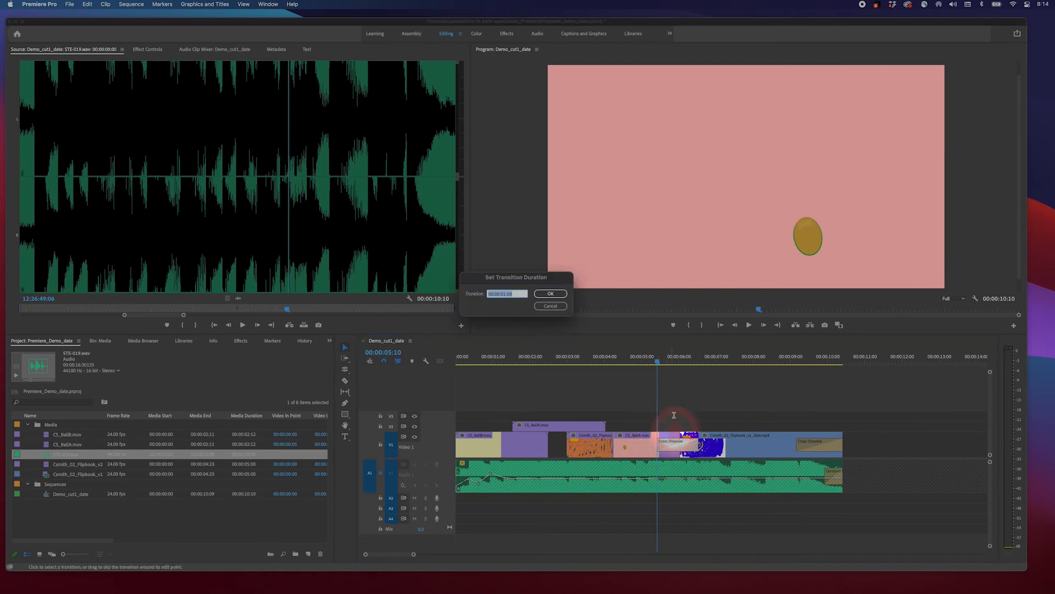
{"action": "left_click", "coordinate": [551, 305]}
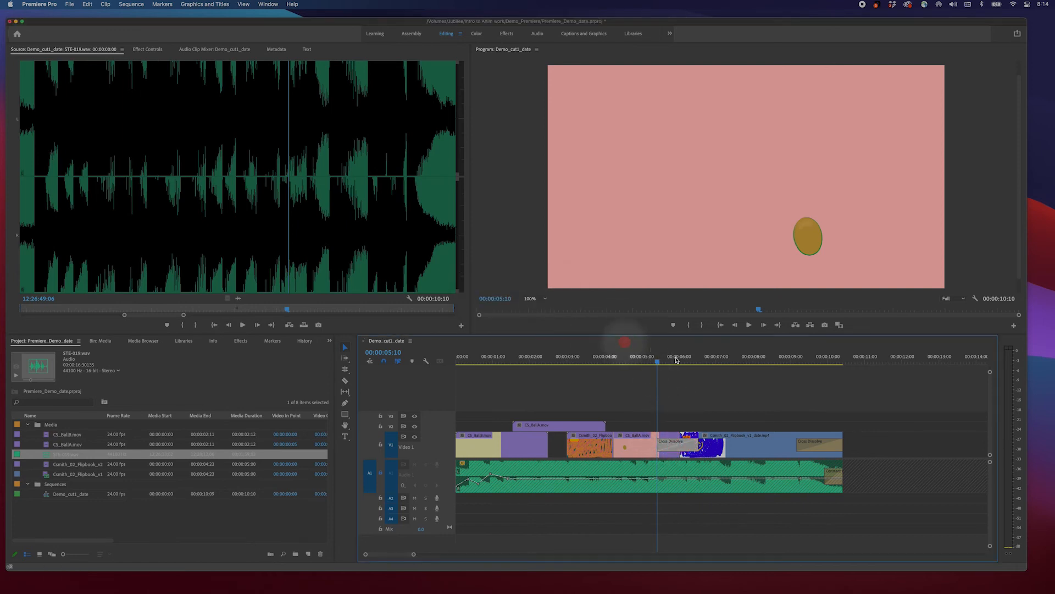
{"action": "mouse_move", "coordinate": [676, 359]}
{"action": "left_mouse_down"}
{"action": "mouse_move", "coordinate": [652, 360]}
{"action": "mouse_move", "coordinate": [695, 368]}
{"action": "mouse_move", "coordinate": [670, 373]}
{"action": "left_mouse_up"}
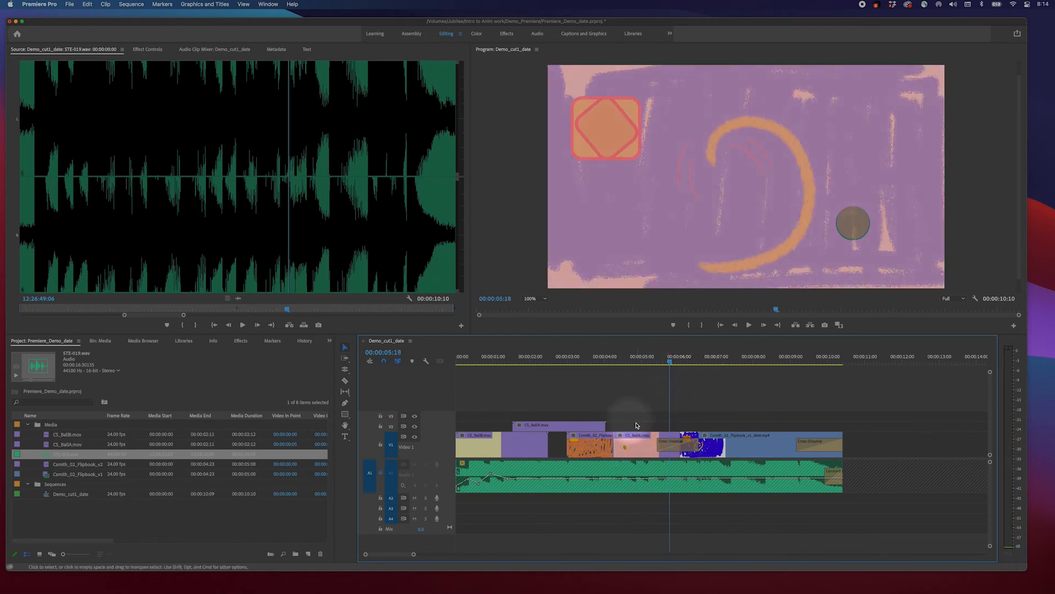
Show the effect controls of the pink CS_BallA.mov clip on V1 and enable Position keyframing at its start, 00:00:04:06
{"action": "left_click", "coordinate": [637, 443]}
{"action": "double_click", "coordinate": [637, 445]}
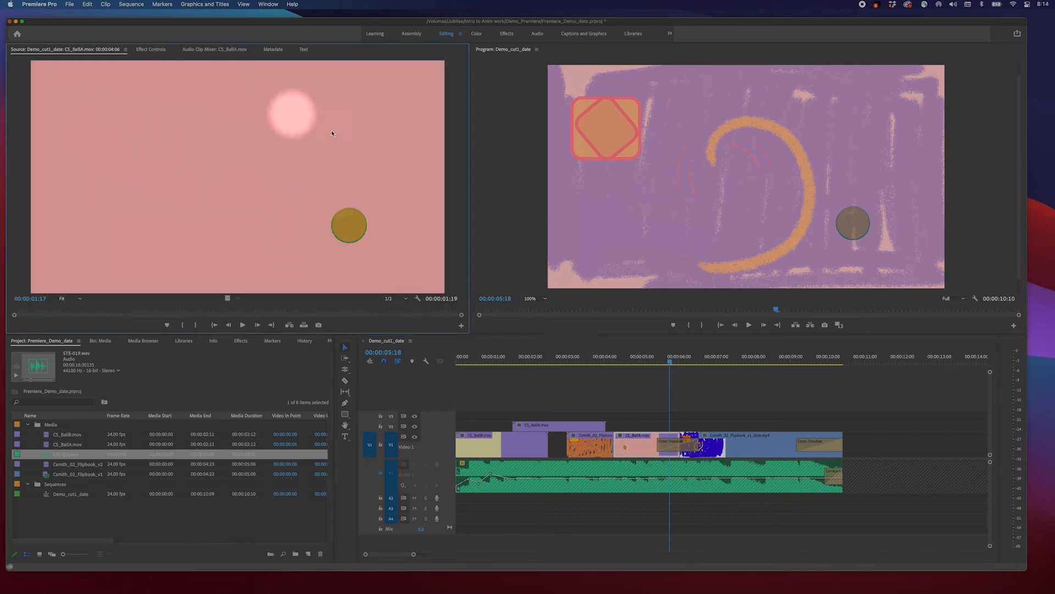
{"action": "left_click", "coordinate": [153, 51]}
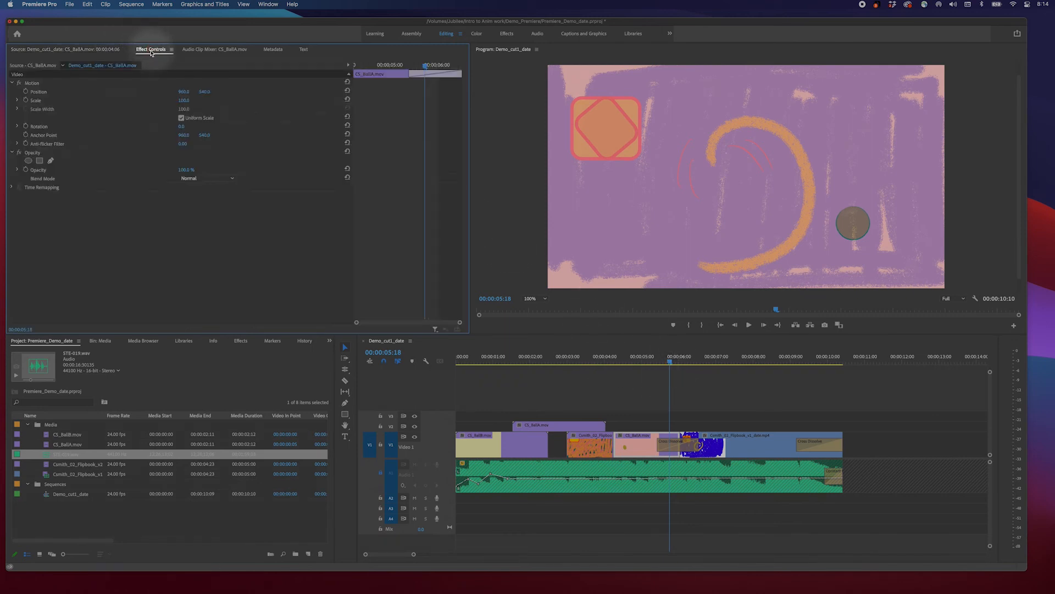
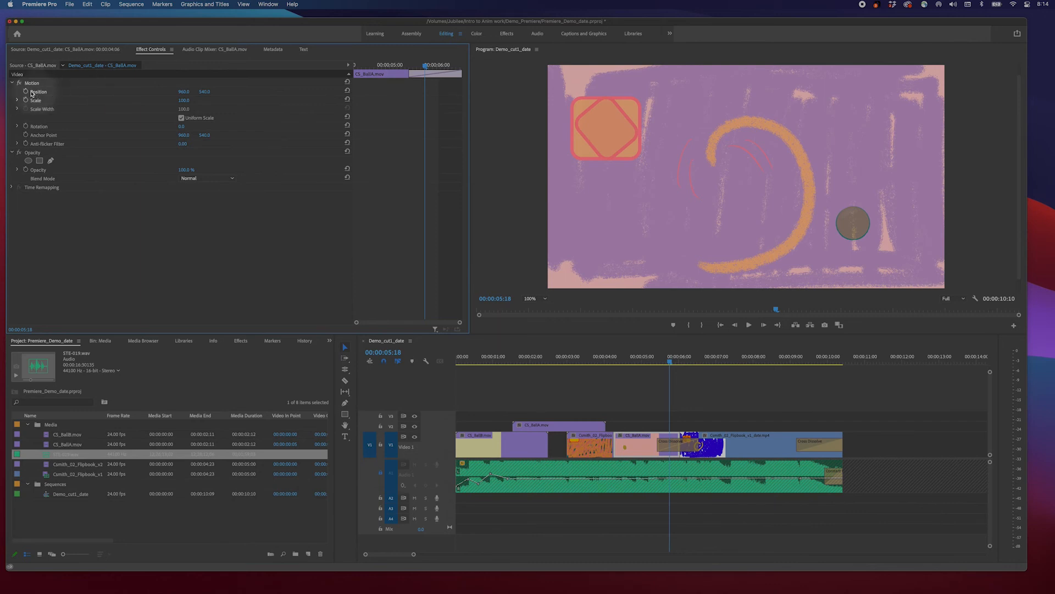
{"action": "left_click_drag", "start_coordinate": [424, 65], "coordinate": [314, 67]}
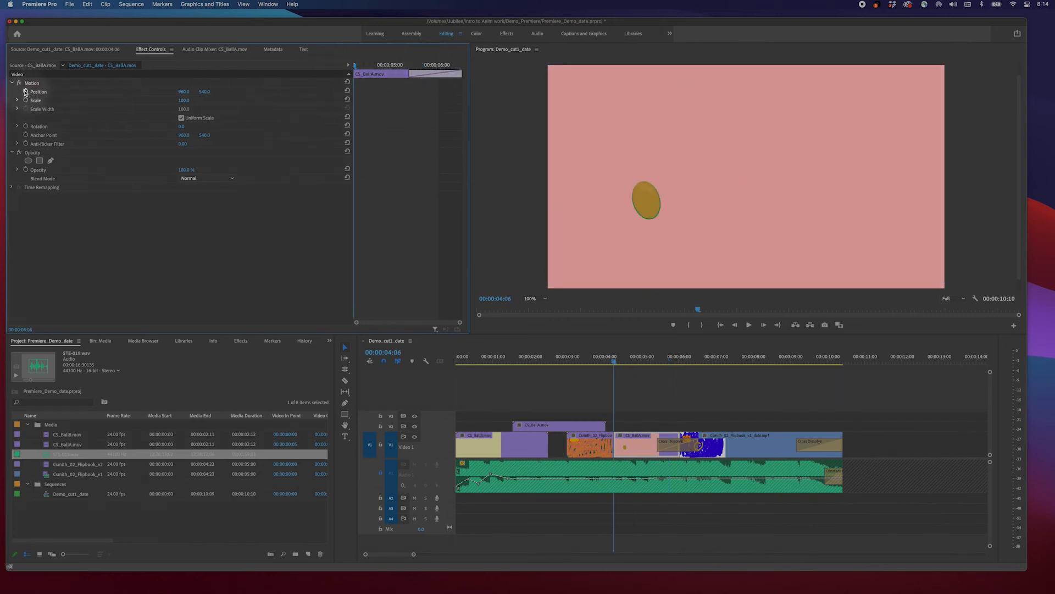
{"action": "left_click", "coordinate": [25, 92]}
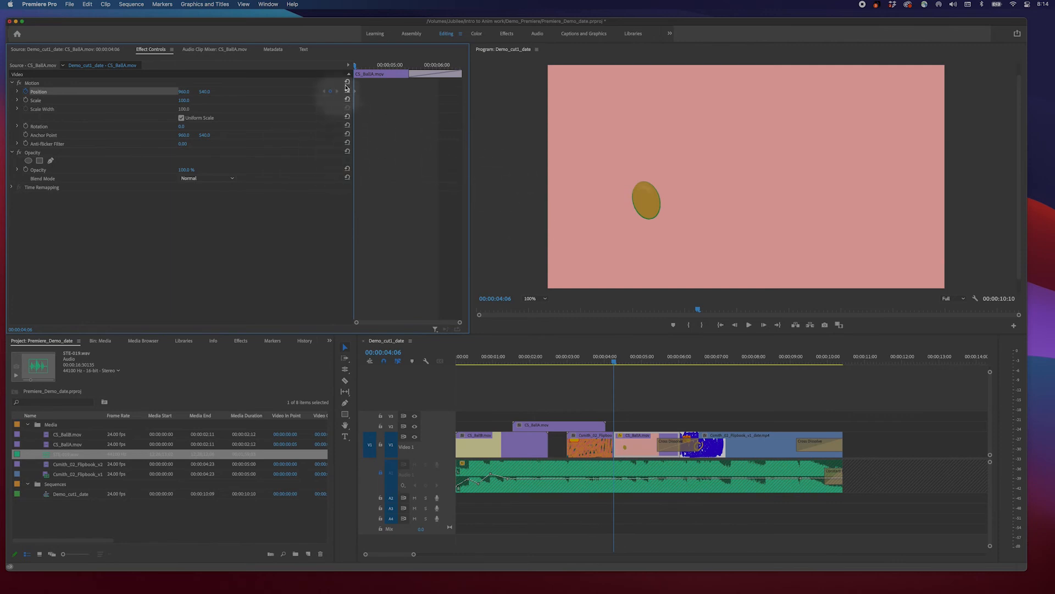
At 00:00:05:04, add a second Position keyframe for CS_BallA.mov by shifting the picture to the right and downward in the frame
{"action": "left_click_drag", "start_coordinate": [355, 66], "coordinate": [398, 70]}
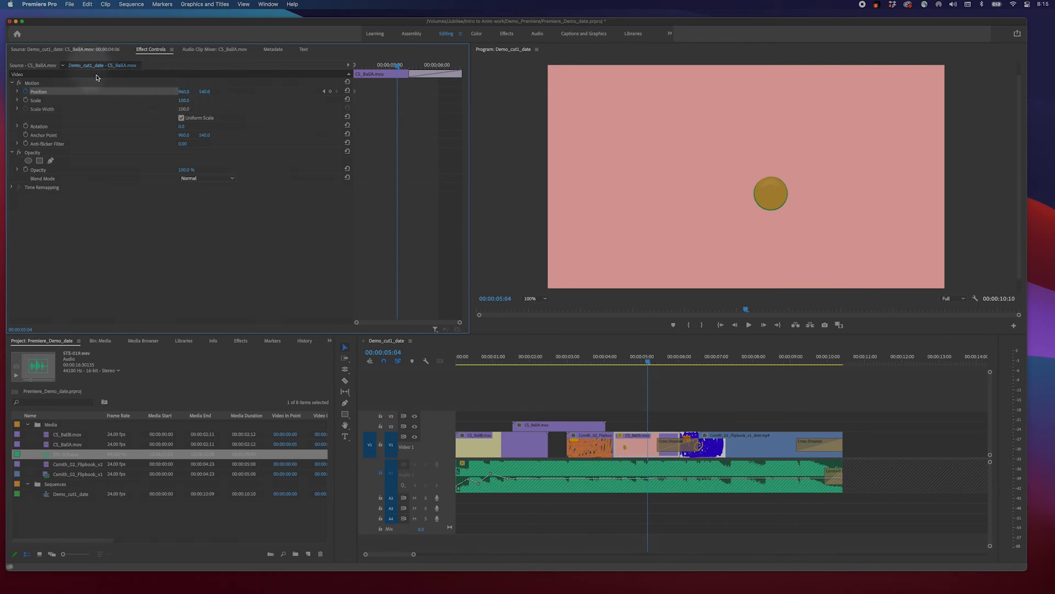
{"action": "left_click", "coordinate": [32, 83]}
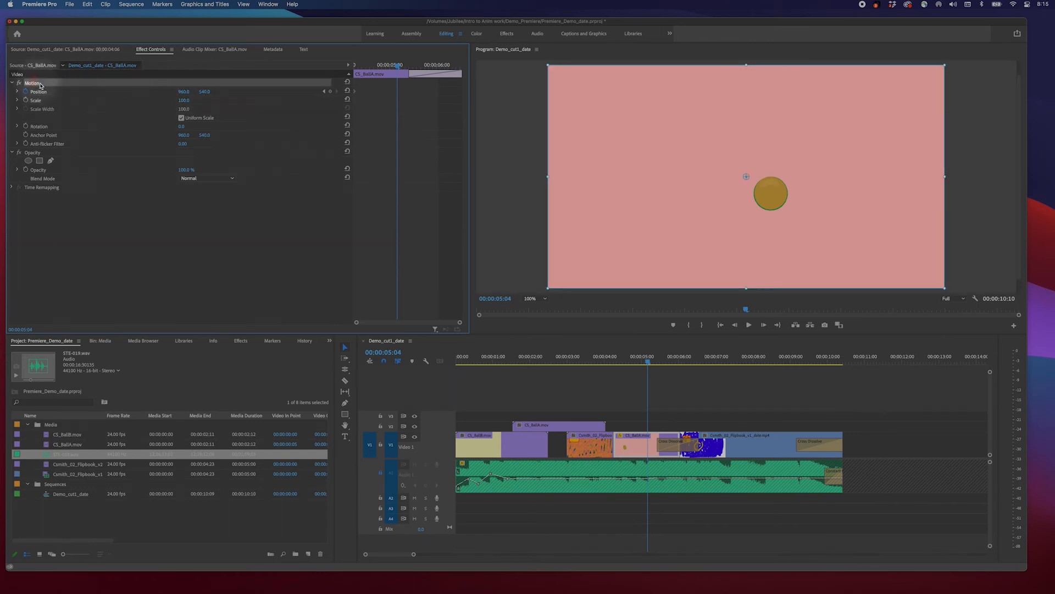
{"action": "left_click", "coordinate": [34, 82]}
{"action": "left_click", "coordinate": [673, 153]}
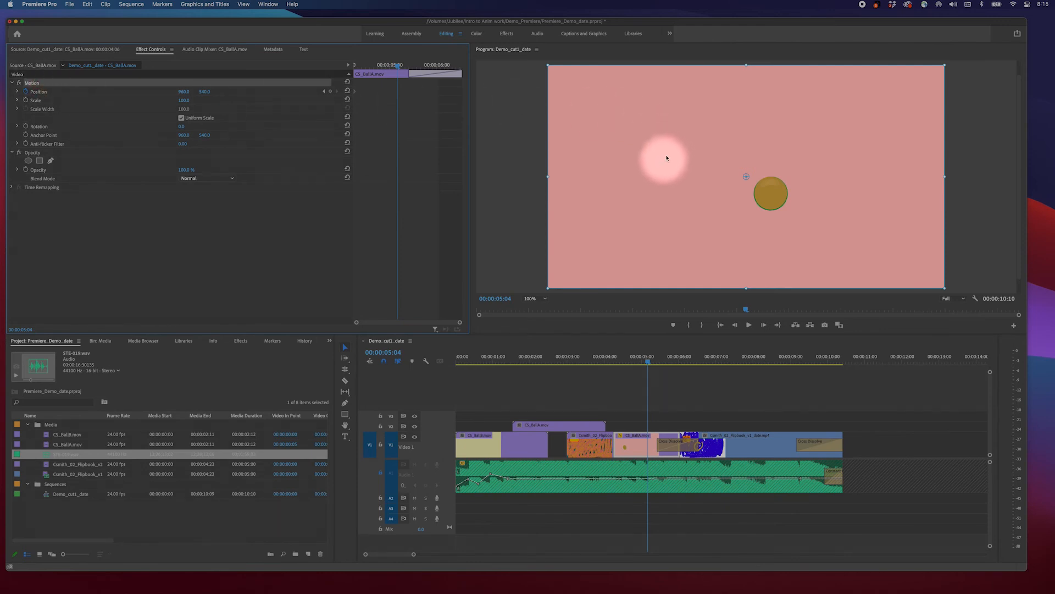
{"action": "left_click_drag", "start_coordinate": [676, 153], "coordinate": [771, 153]}
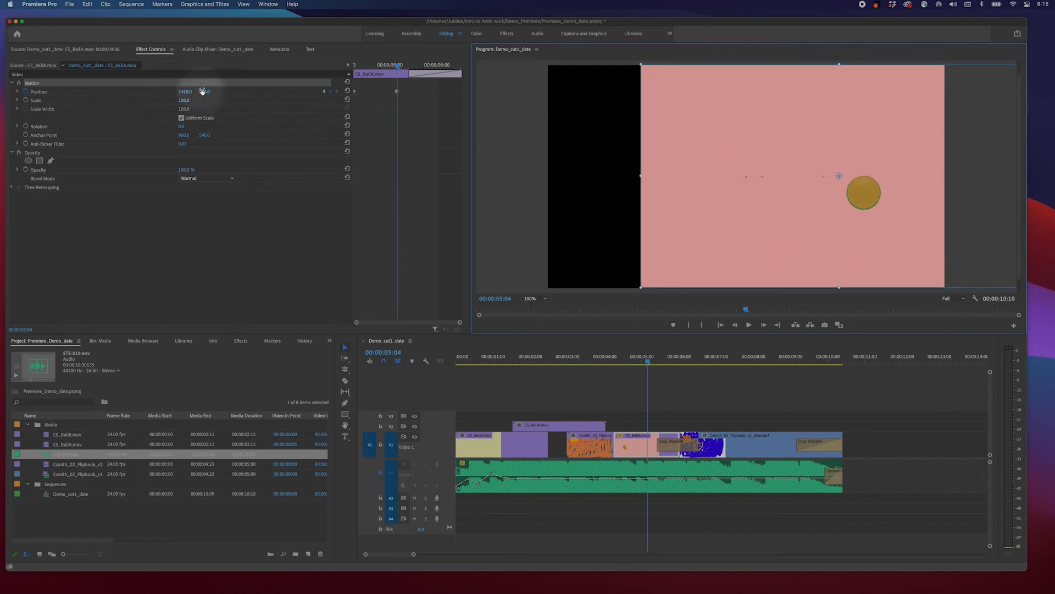
{"action": "mouse_move", "coordinate": [203, 91]}
{"action": "left_mouse_down"}
{"action": "mouse_move", "coordinate": [143, 96]}
{"action": "mouse_move", "coordinate": [286, 96]}
{"action": "mouse_move", "coordinate": [22, 110]}
{"action": "mouse_move", "coordinate": [165, 118]}
{"action": "mouse_move", "coordinate": [125, 122]}
{"action": "mouse_move", "coordinate": [134, 124]}
{"action": "mouse_move", "coordinate": [215, 97]}
{"action": "left_mouse_up"}
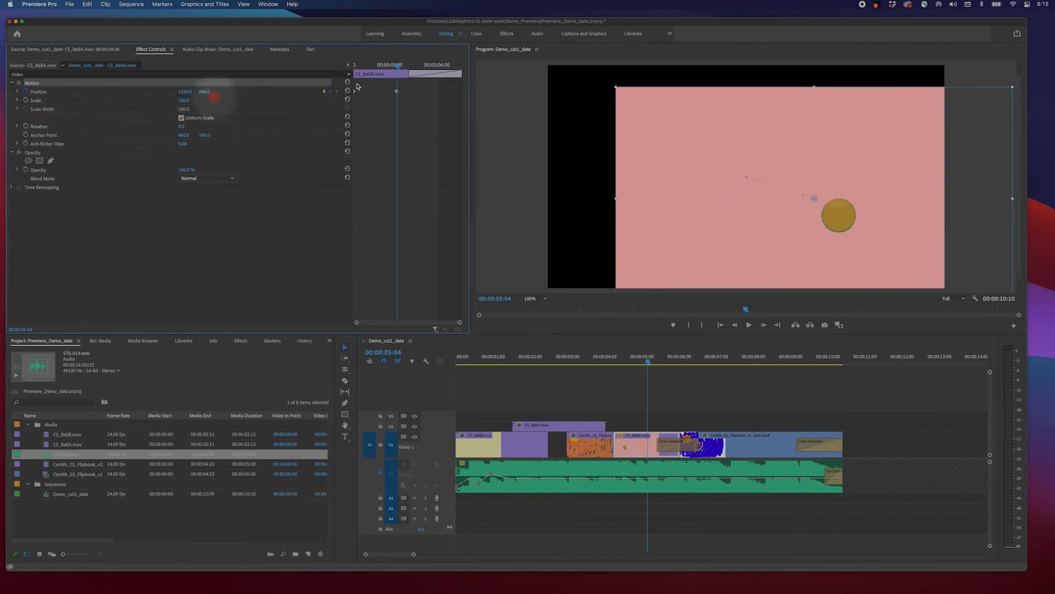
Jump between the two Position keyframes of CS_BallA.mov and scrub through the move to review it
{"action": "left_click", "coordinate": [324, 91]}
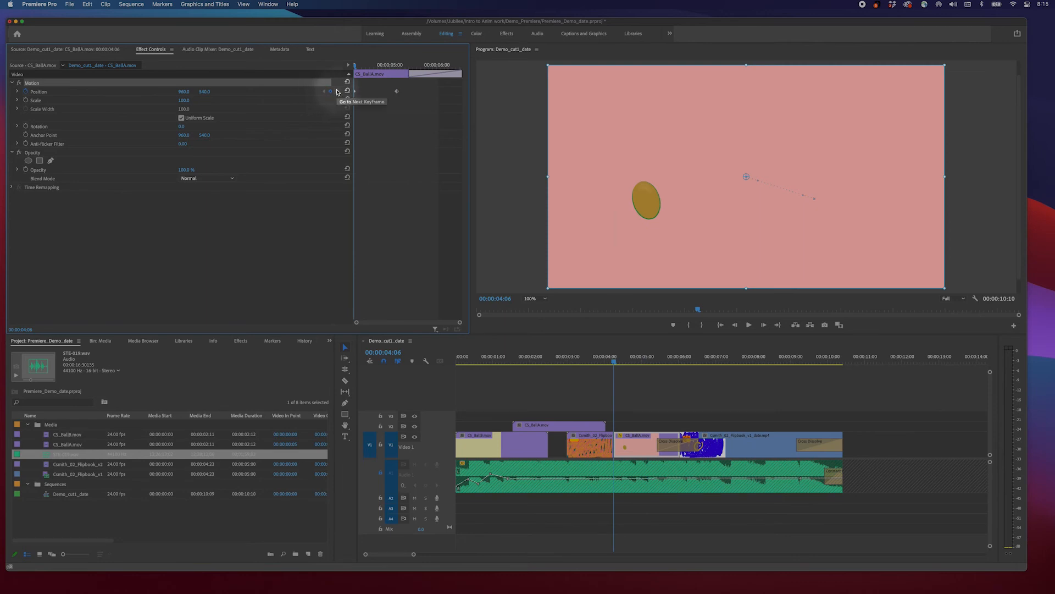
{"action": "left_click", "coordinate": [337, 92]}
{"action": "left_click", "coordinate": [323, 91]}
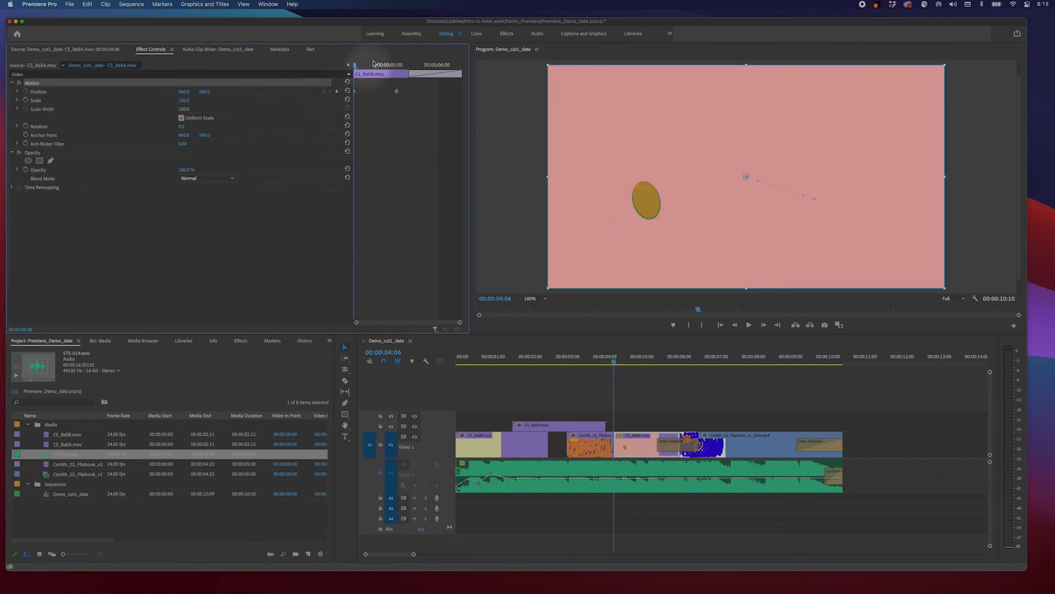
{"action": "left_click_drag", "start_coordinate": [357, 69], "coordinate": [28, 158]}
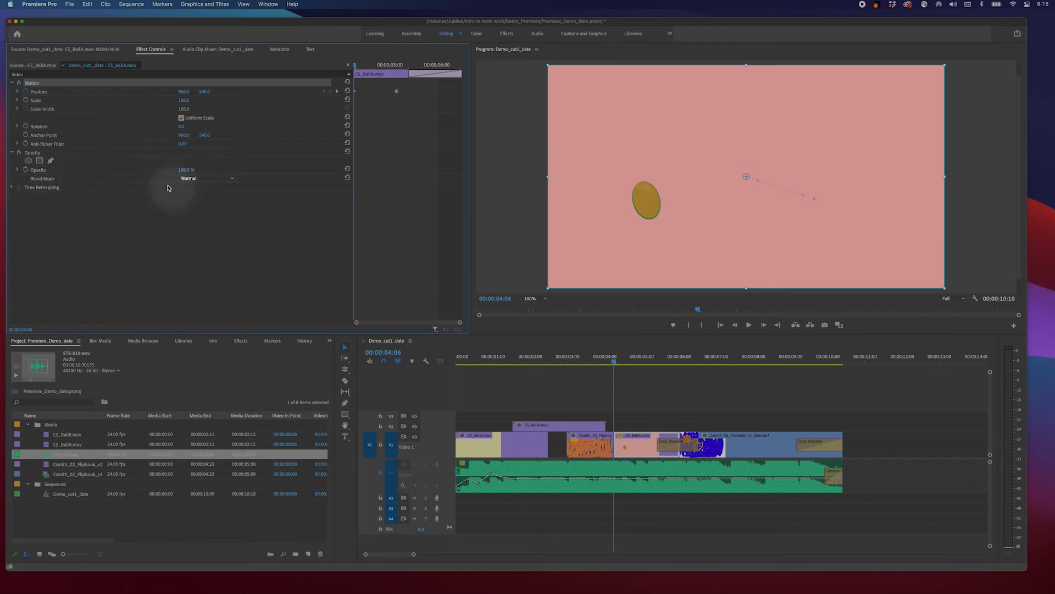
At the sequence start, 00:00:00:00, draw a large text box around the middle of the frame with the horizontal Type tool
{"action": "left_click_drag", "start_coordinate": [676, 364], "coordinate": [466, 388]}
{"action": "left_click", "coordinate": [468, 388]}
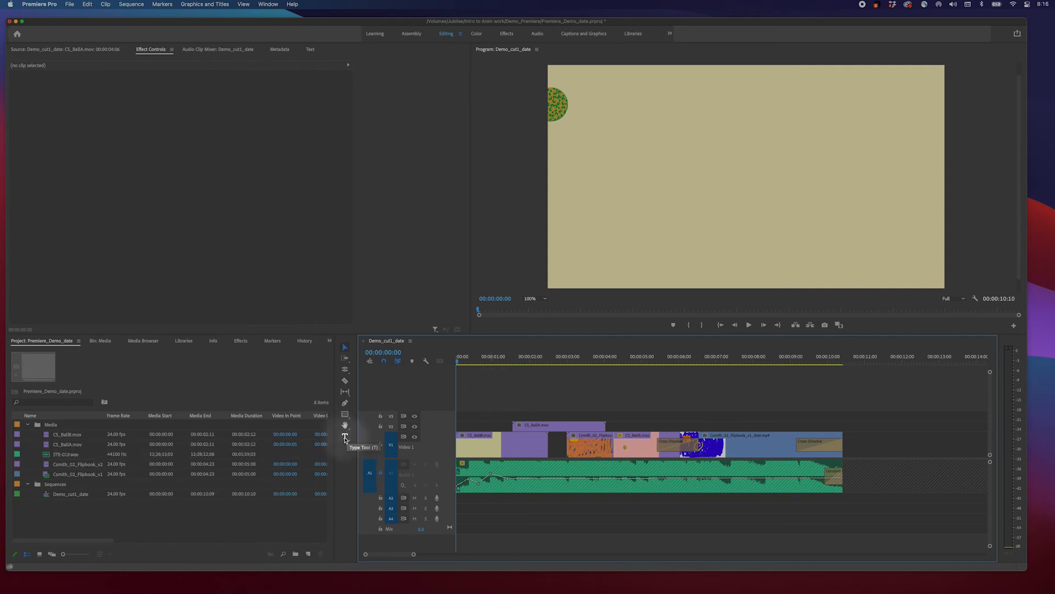
{"action": "left_click", "coordinate": [344, 437]}
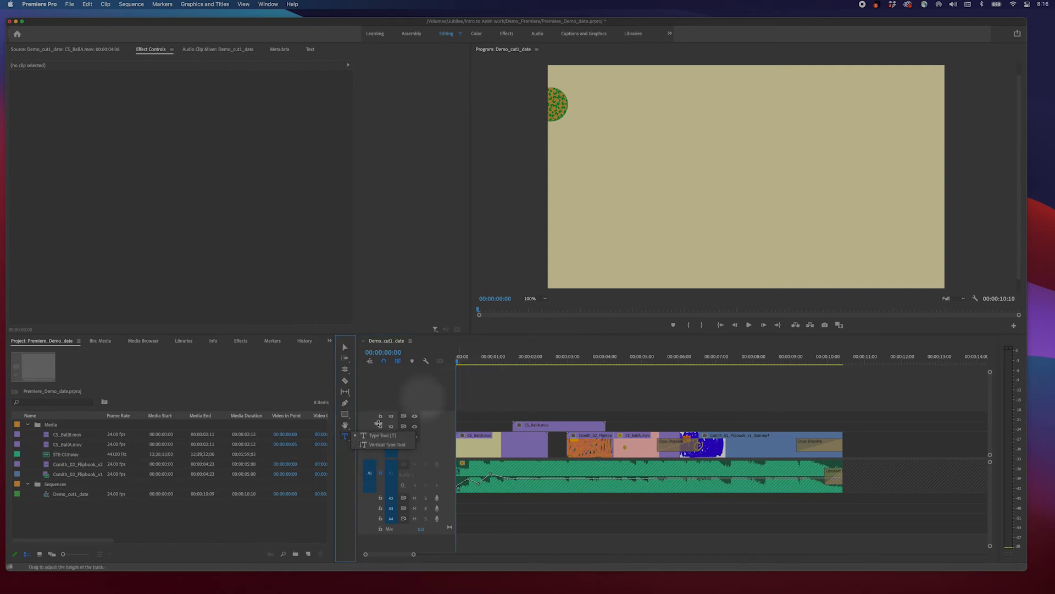
{"action": "left_click", "coordinate": [375, 436]}
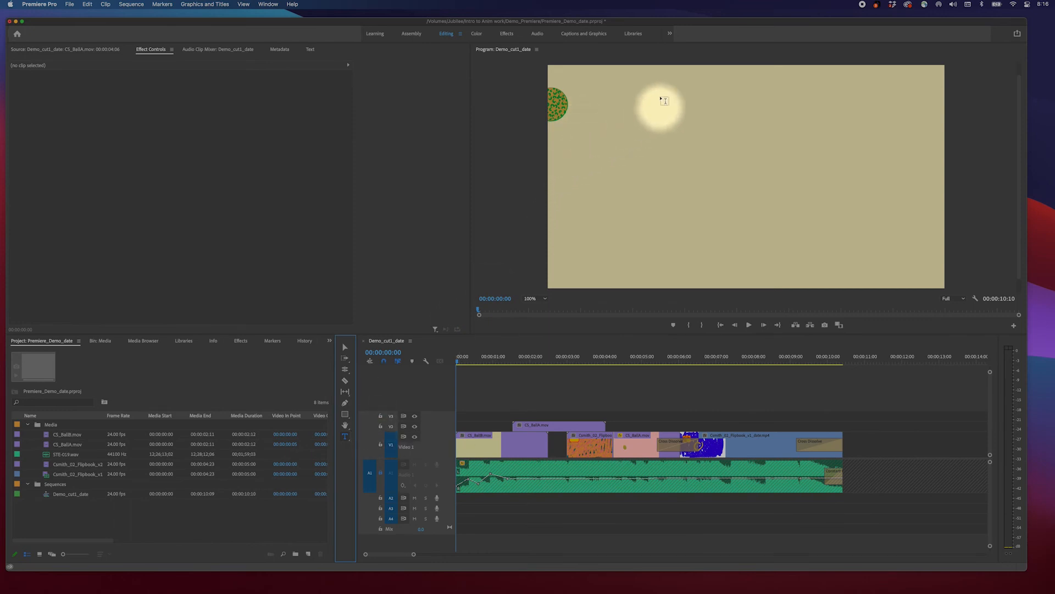
{"action": "left_click_drag", "start_coordinate": [637, 100], "coordinate": [855, 238]}
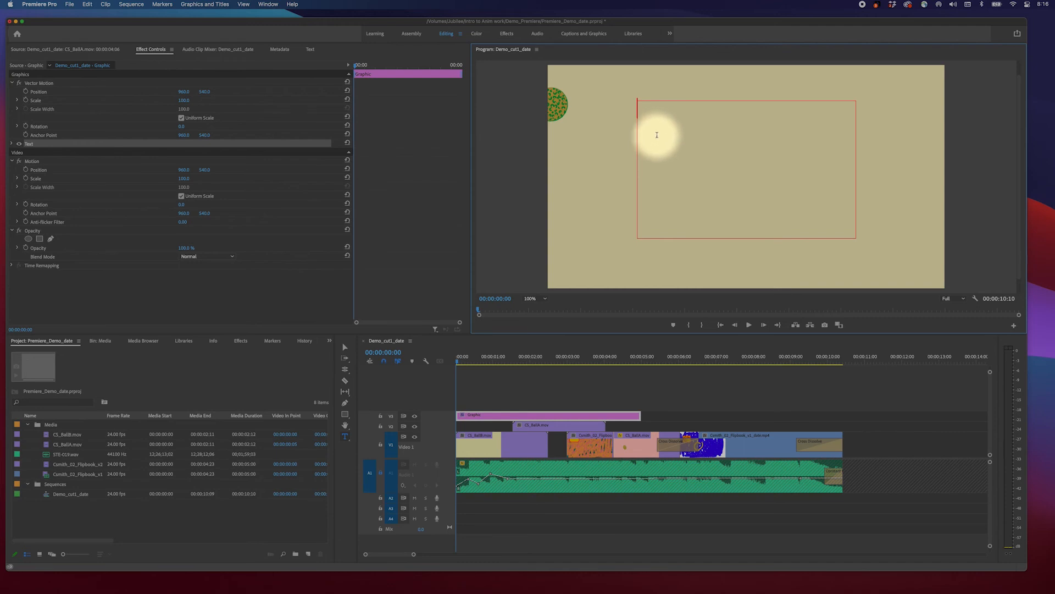
Enter "This is a title. And it will stay in the box I have drawn." in the text box and deselect it
{"action": "type", "text": "This is a tit"}
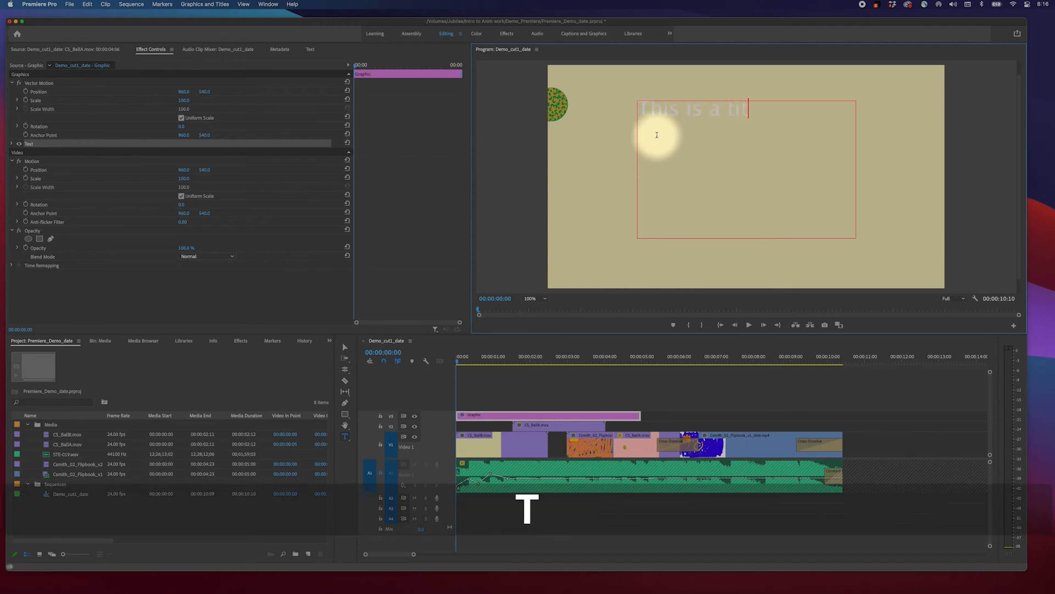
{"action": "type", "text": "le. "}
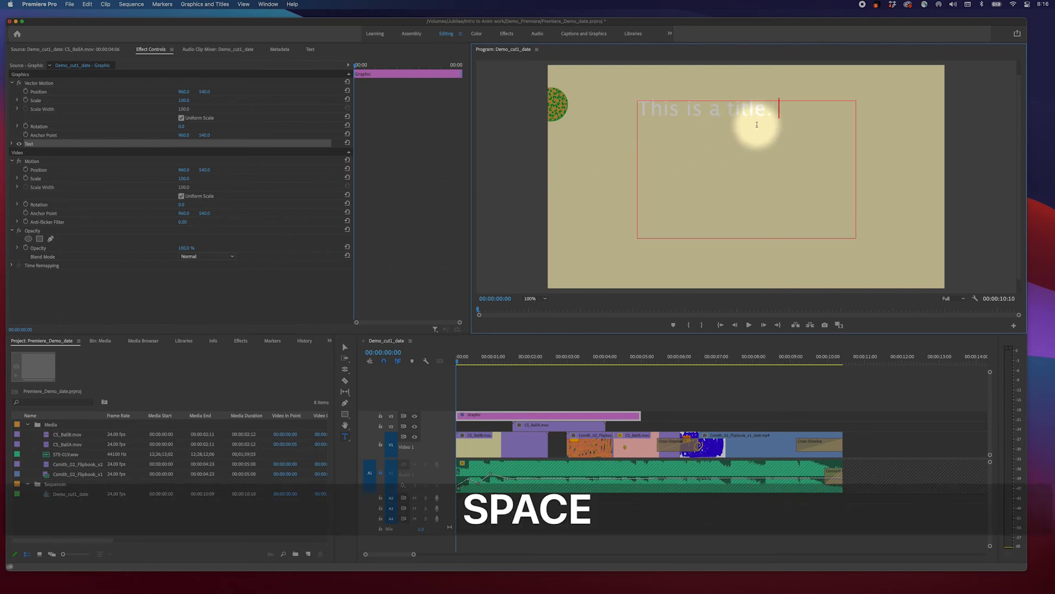
{"action": "type", "text": "And it will"}
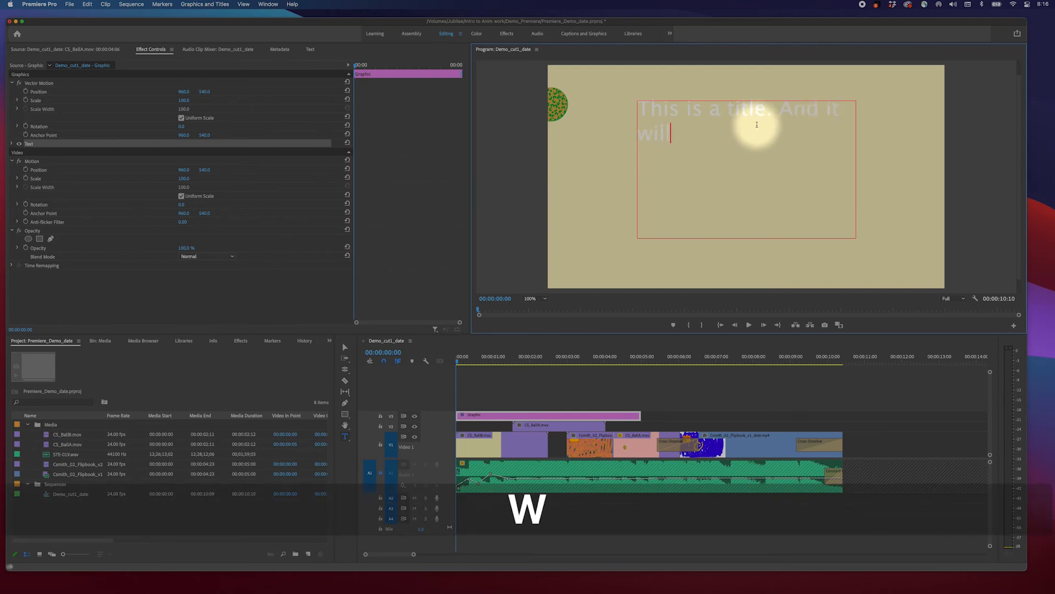
{"action": "type", "text": " stay in th"}
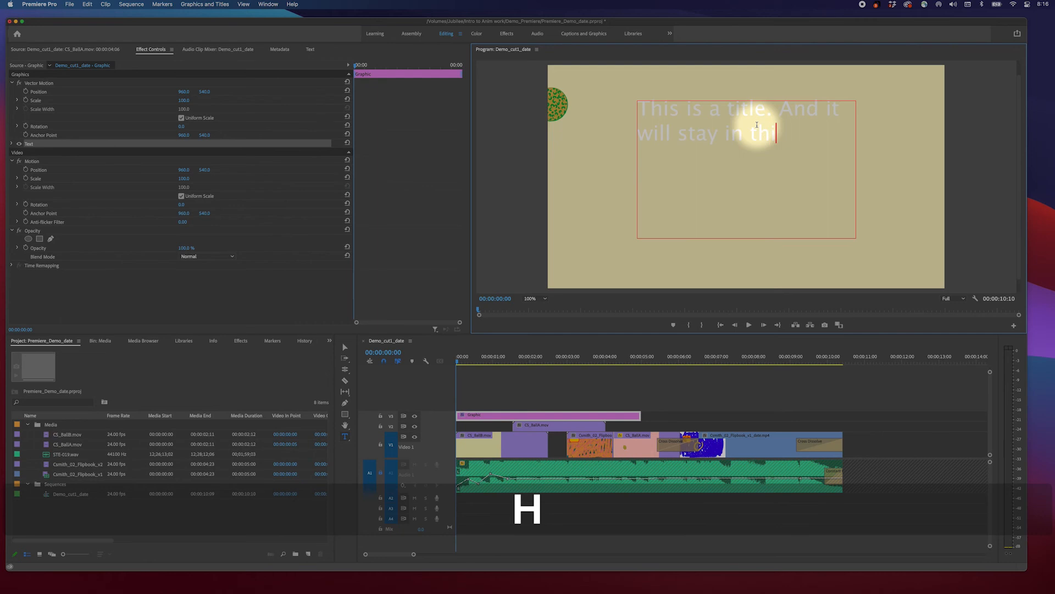
{"action": "key", "text": "BackSpace"}
{"action": "type", "text": "he box I hav"}
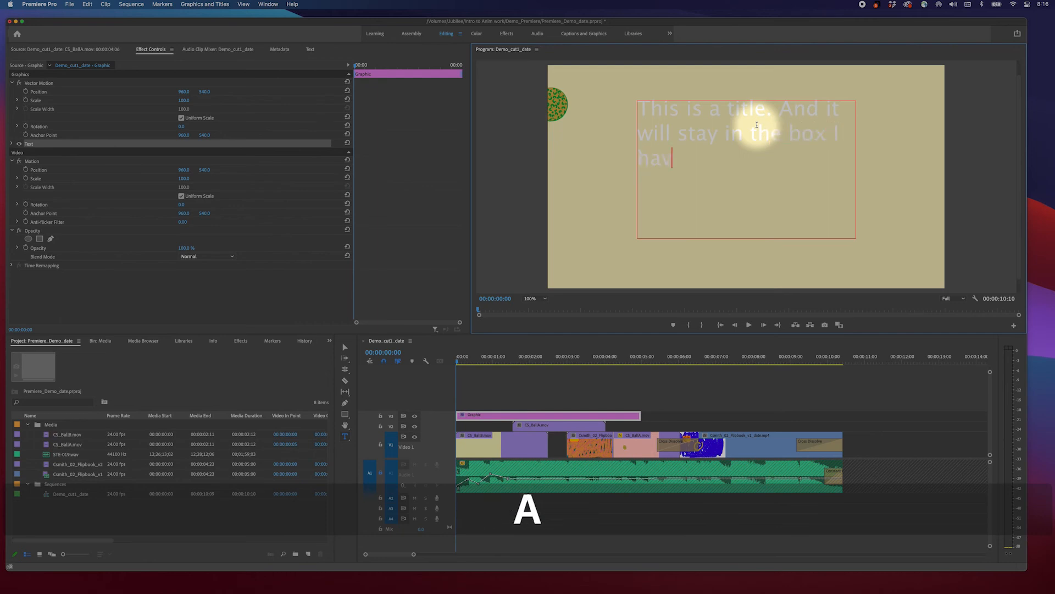
{"action": "type", "text": "e drawn."}
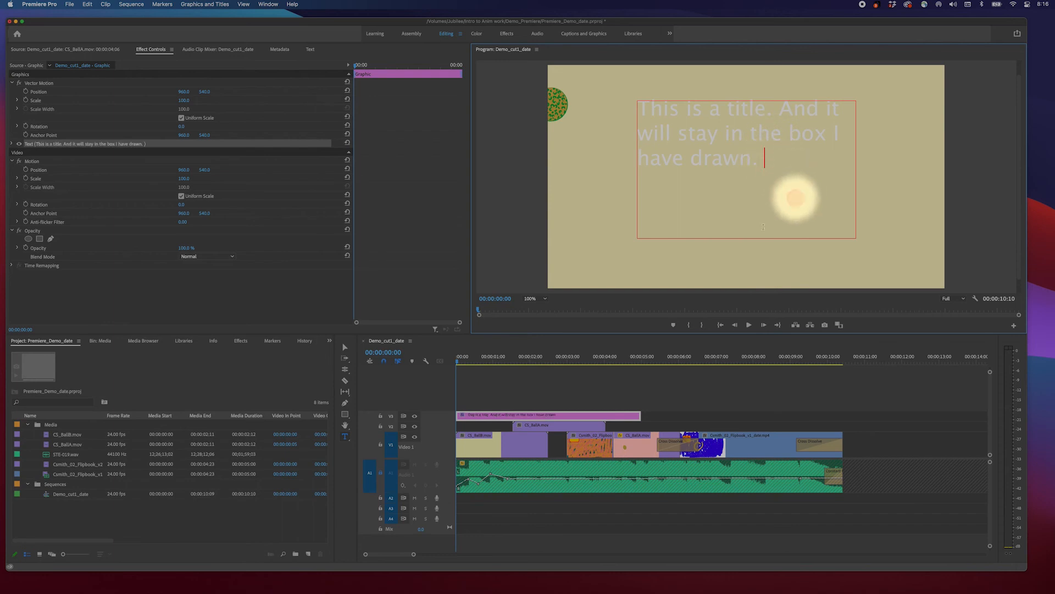
{"action": "left_click", "coordinate": [542, 386]}
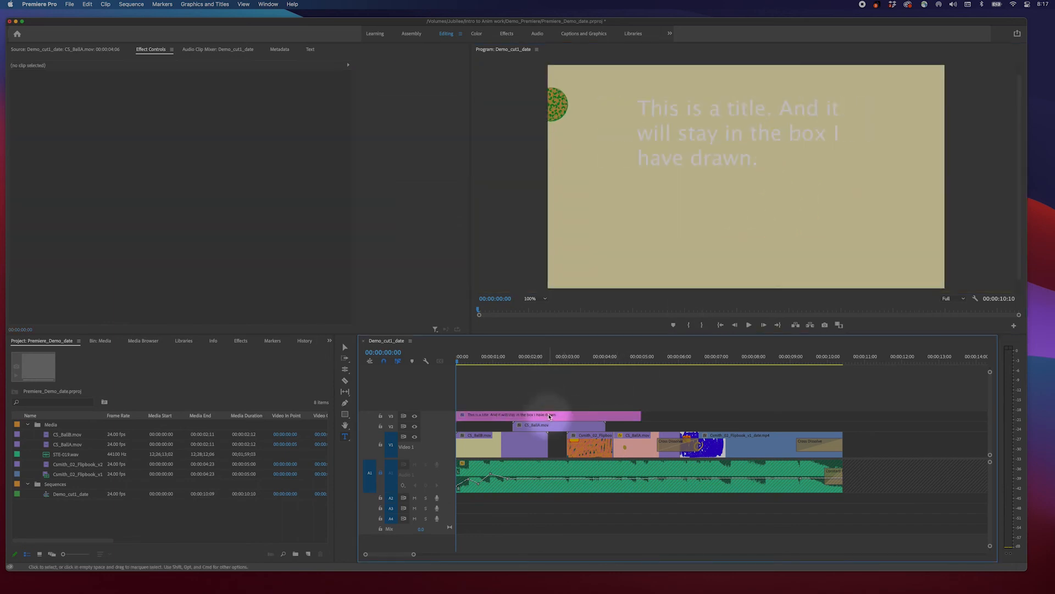
Show the title clip's text properties on V3 and set the text fill to the muted red A15353
{"action": "left_click", "coordinate": [549, 415]}
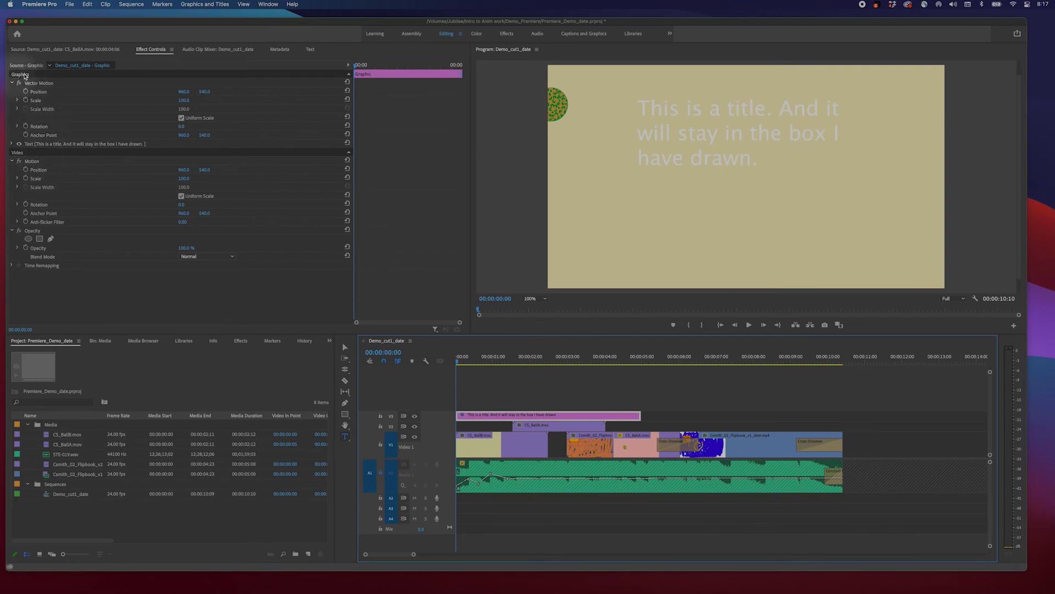
{"action": "left_click", "coordinate": [12, 145]}
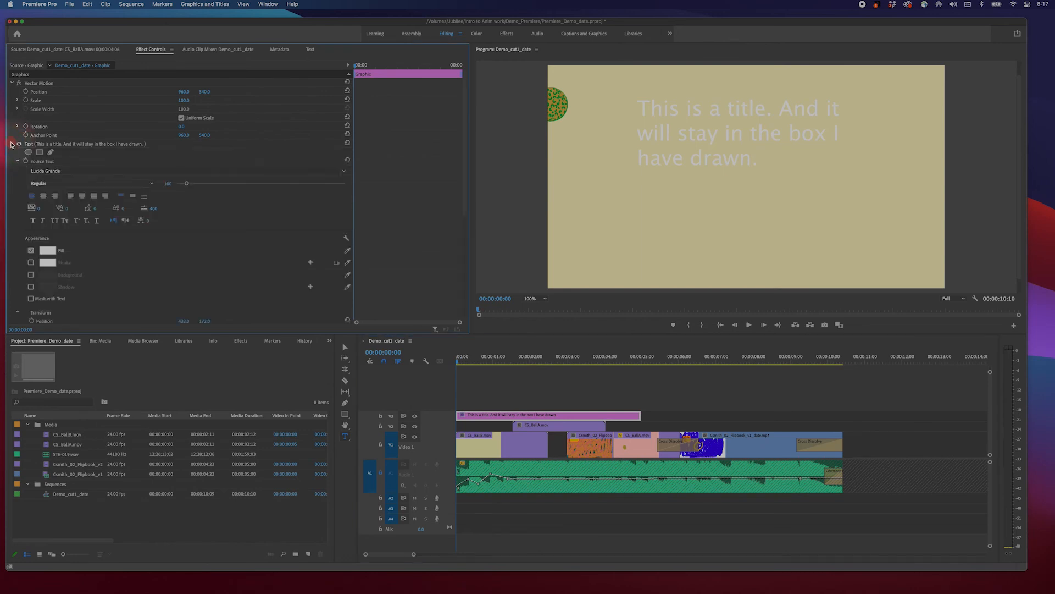
{"action": "left_click", "coordinate": [52, 144]}
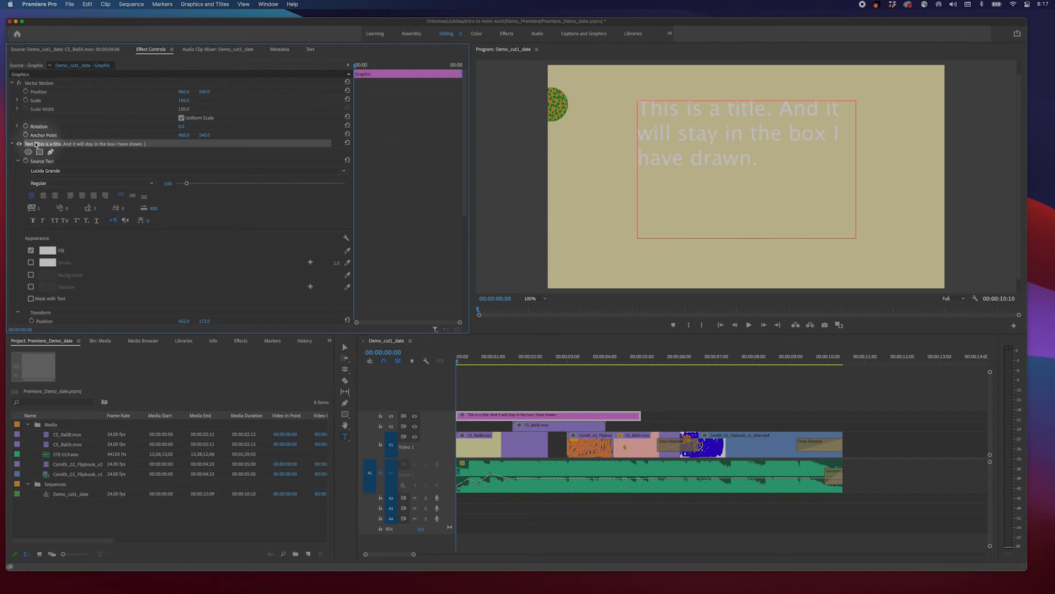
{"action": "left_click", "coordinate": [49, 251]}
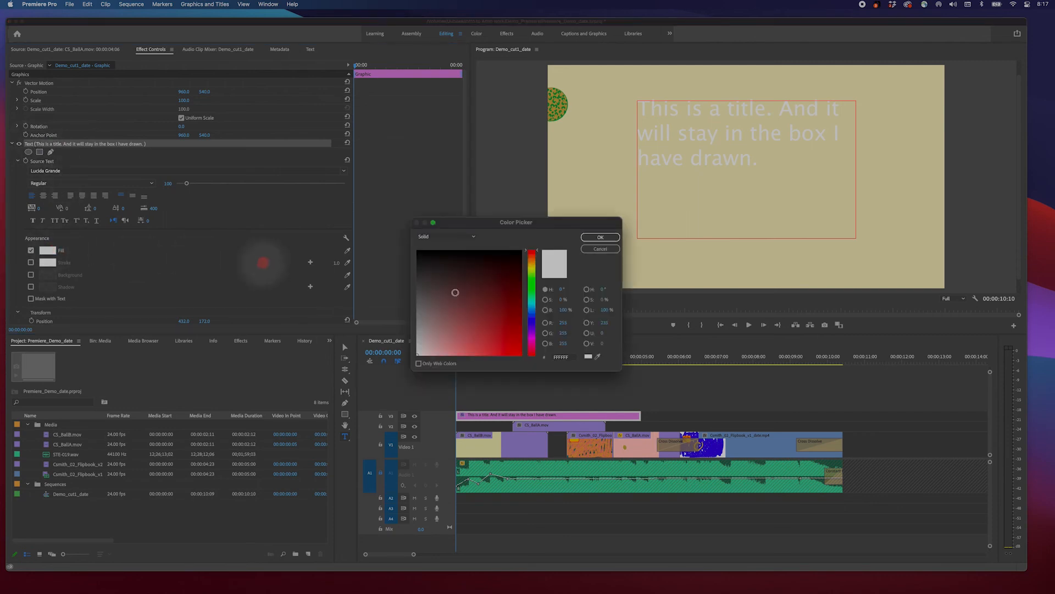
{"action": "left_click", "coordinate": [463, 320]}
{"action": "left_click", "coordinate": [467, 316]}
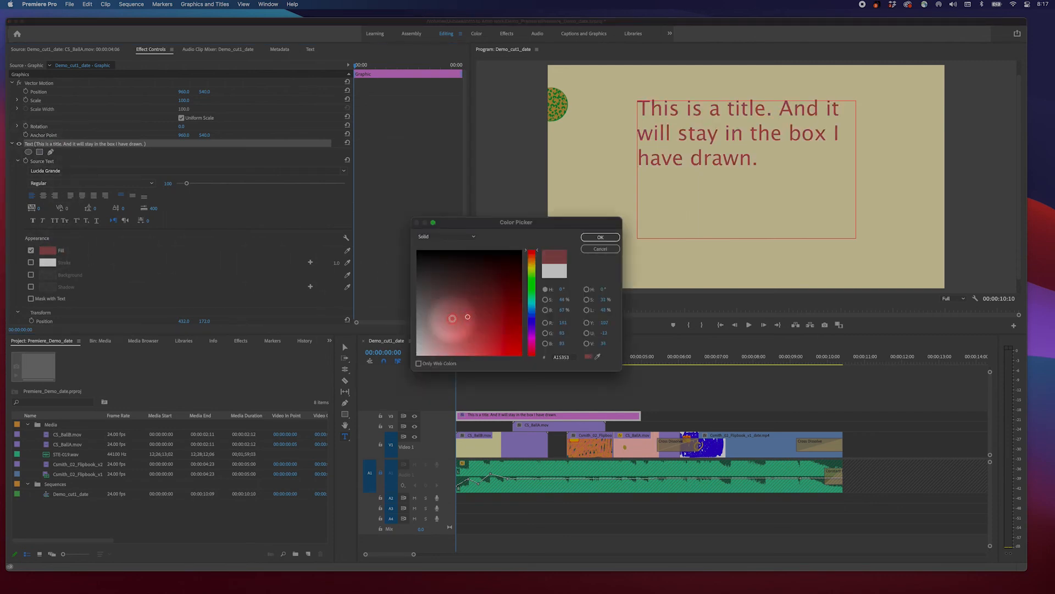
{"action": "left_click", "coordinate": [600, 237]}
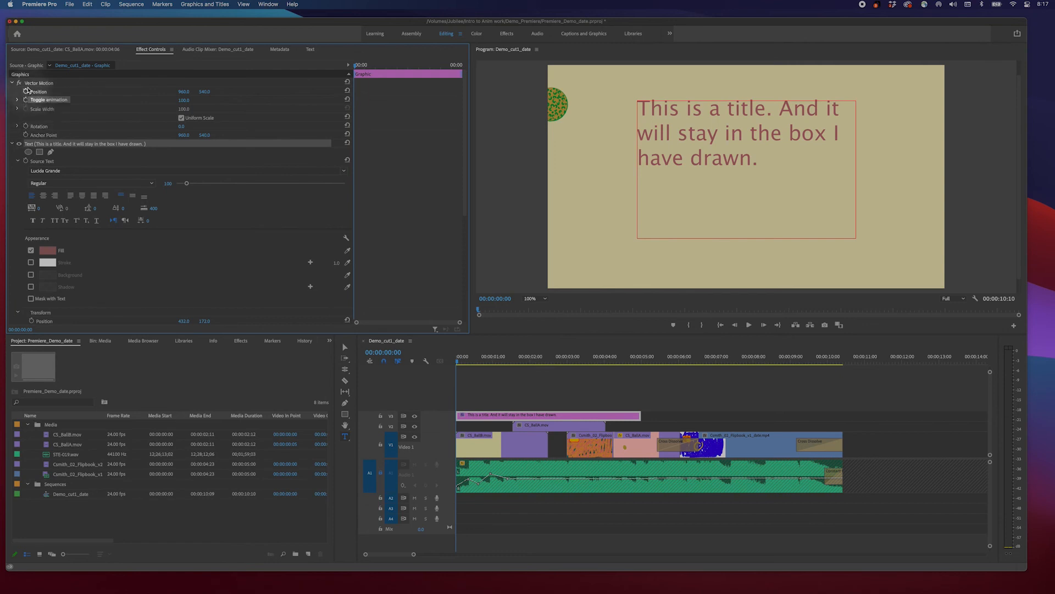
Keyframe the title's Vector Motion Position from 960, 540 at 00:00:00:00 to 960, 1037 at 00:00:04:14
{"action": "left_click", "coordinate": [12, 144]}
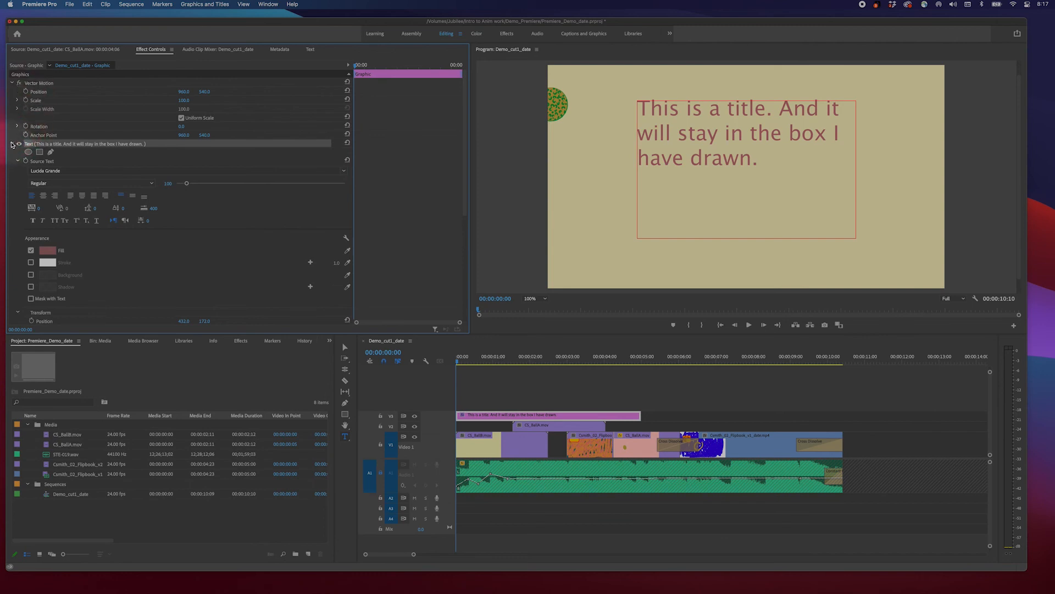
{"action": "left_click", "coordinate": [11, 145]}
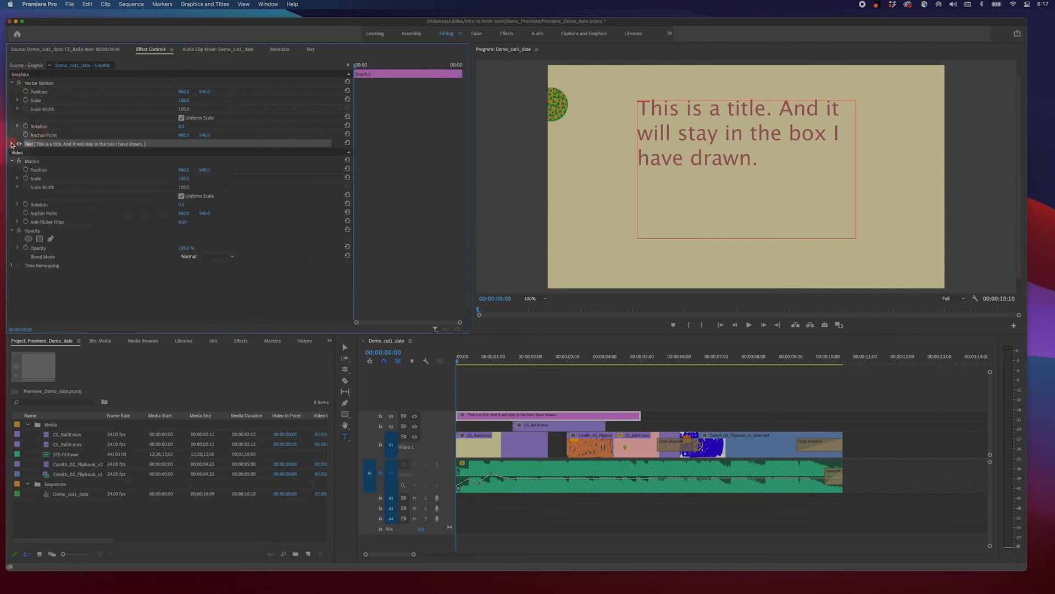
{"action": "left_click", "coordinate": [25, 92]}
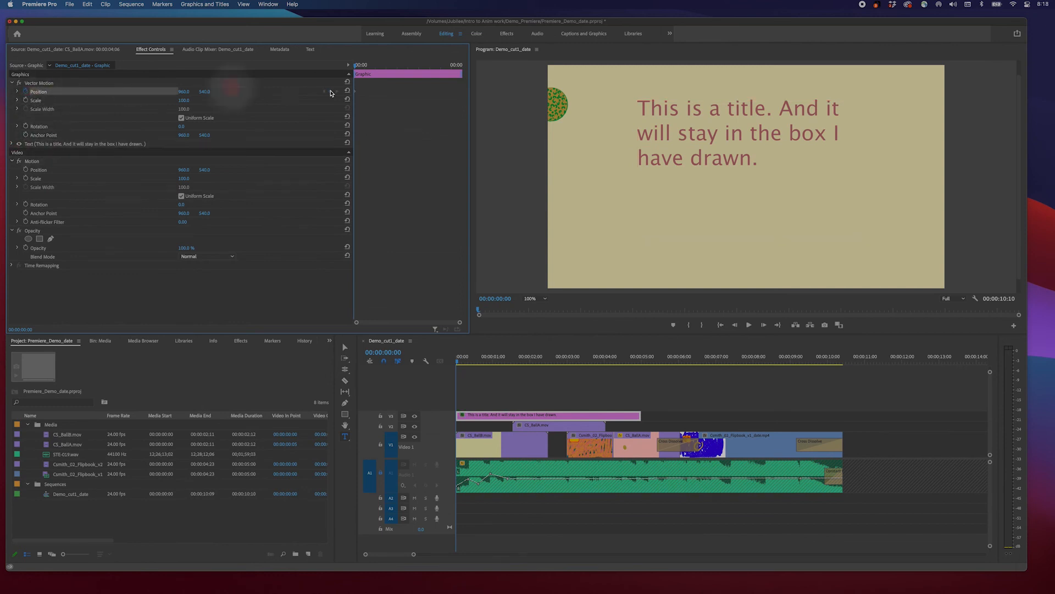
{"action": "left_click_drag", "start_coordinate": [356, 64], "coordinate": [454, 72]}
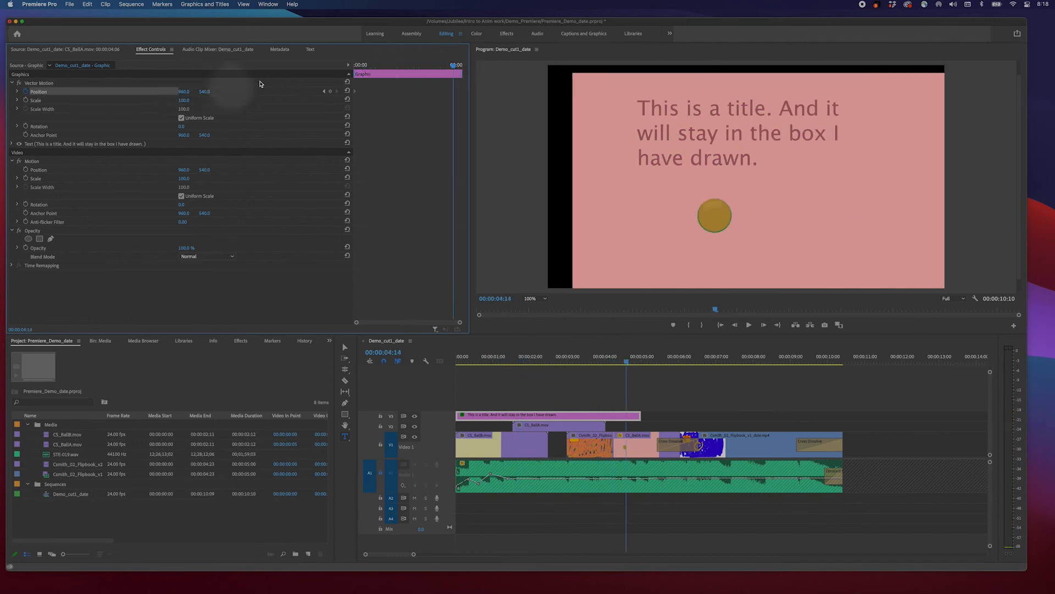
{"action": "left_click_drag", "start_coordinate": [205, 91], "coordinate": [356, 69]}
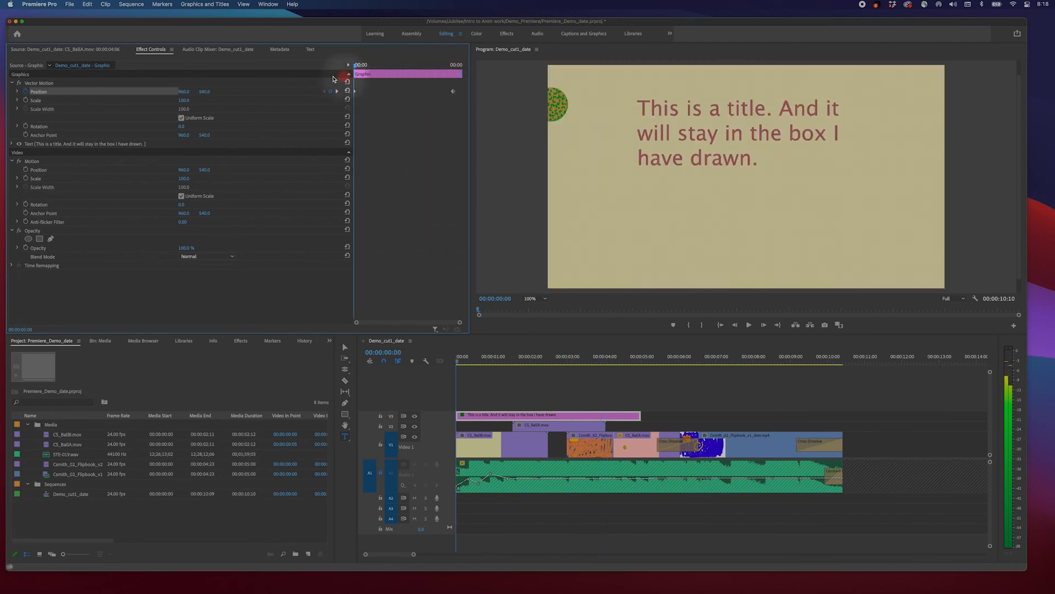
Try keyframing the title's Motion Position as well, shifting the graphic horizontally to the right between 00:00:00:00 and 00:00:04:14
{"action": "left_click", "coordinate": [25, 171]}
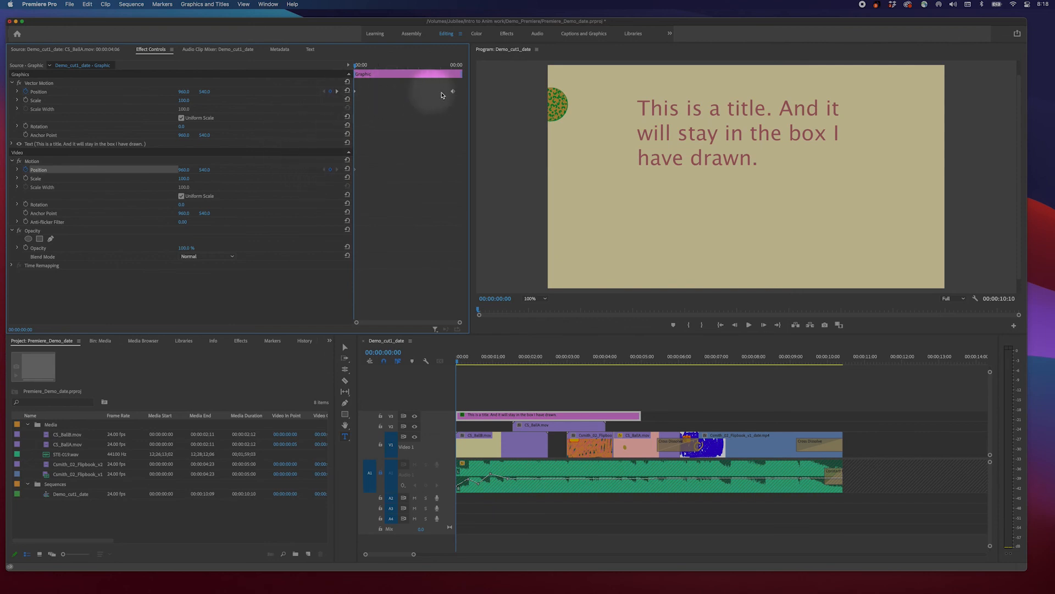
{"action": "left_click", "coordinate": [450, 68]}
{"action": "left_click_drag", "start_coordinate": [450, 68], "coordinate": [451, 68]}
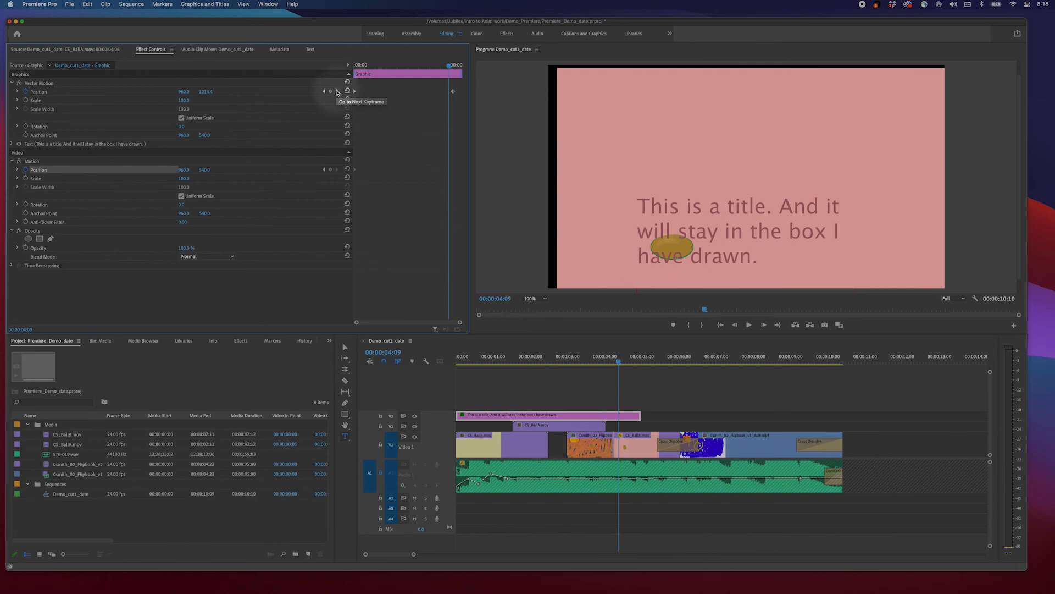
{"action": "left_click", "coordinate": [338, 92]}
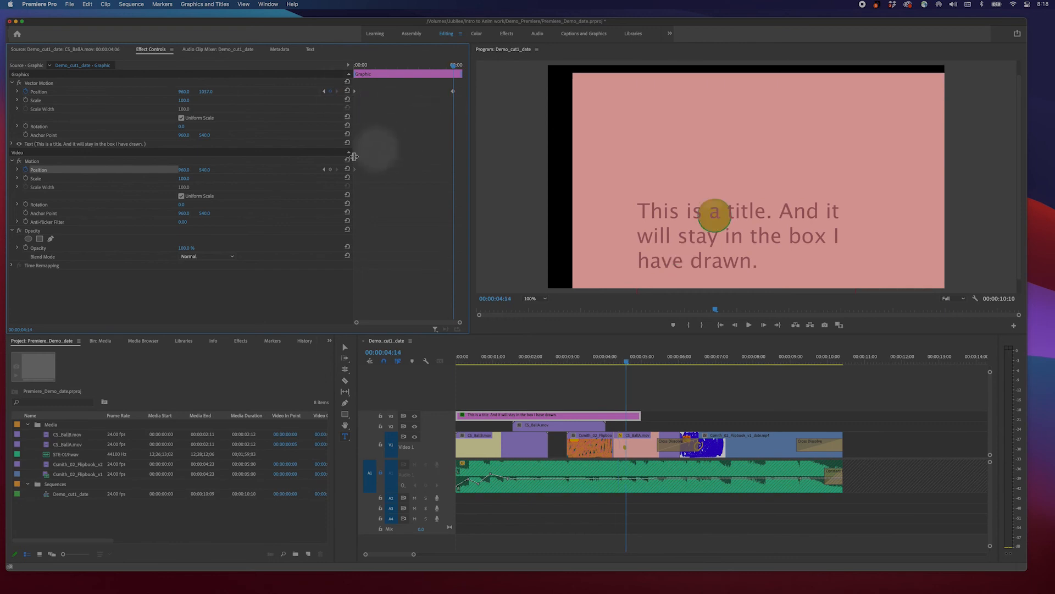
{"action": "left_click_drag", "start_coordinate": [204, 170], "coordinate": [398, 155]}
{"action": "key", "text": "super+z"}
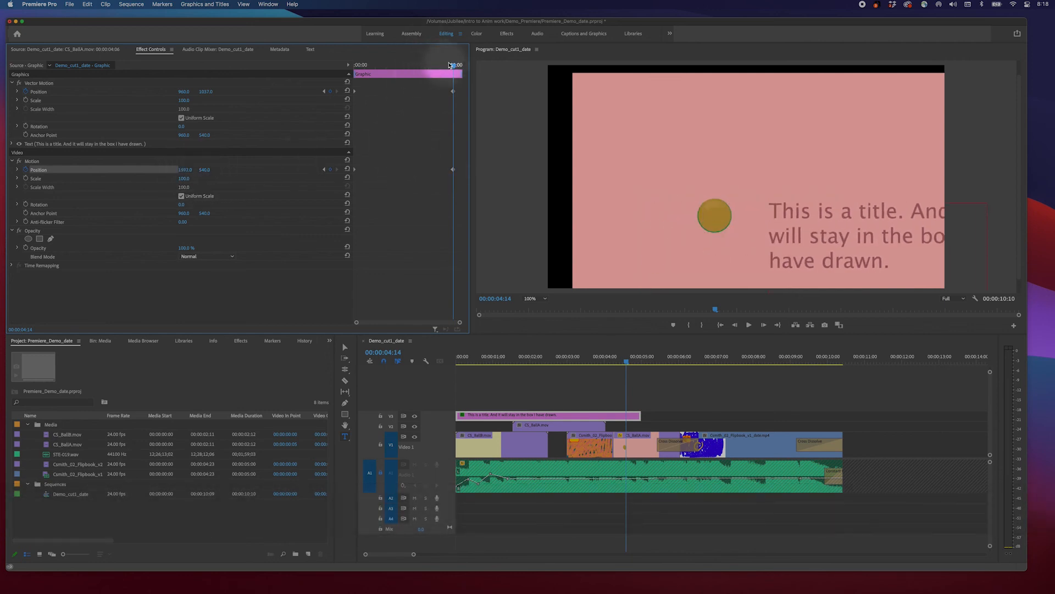
Scrub through the title clip to preview the combined Vector Motion and Motion position animation, ending at its start
{"action": "left_click_drag", "start_coordinate": [449, 65], "coordinate": [334, 81]}
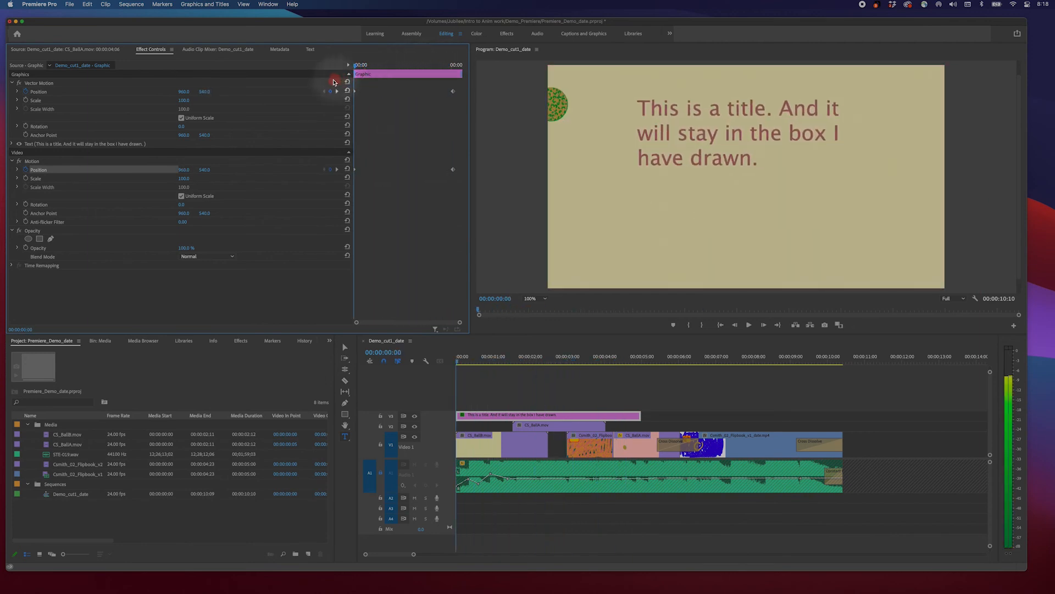
{"action": "left_click", "coordinate": [555, 416]}
{"action": "left_click", "coordinate": [394, 65]}
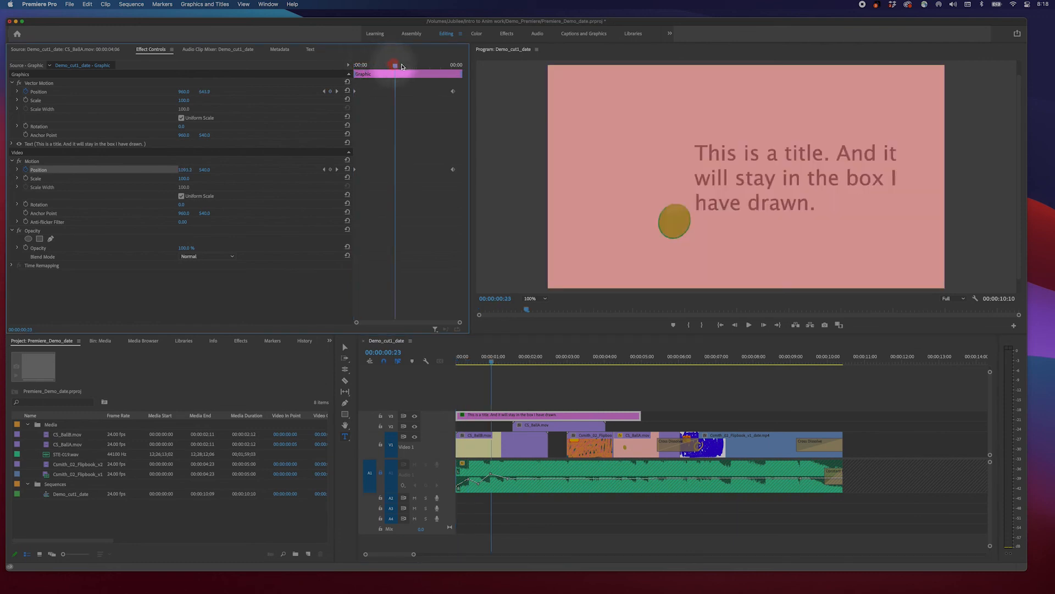
{"action": "left_click_drag", "start_coordinate": [402, 66], "coordinate": [334, 77]}
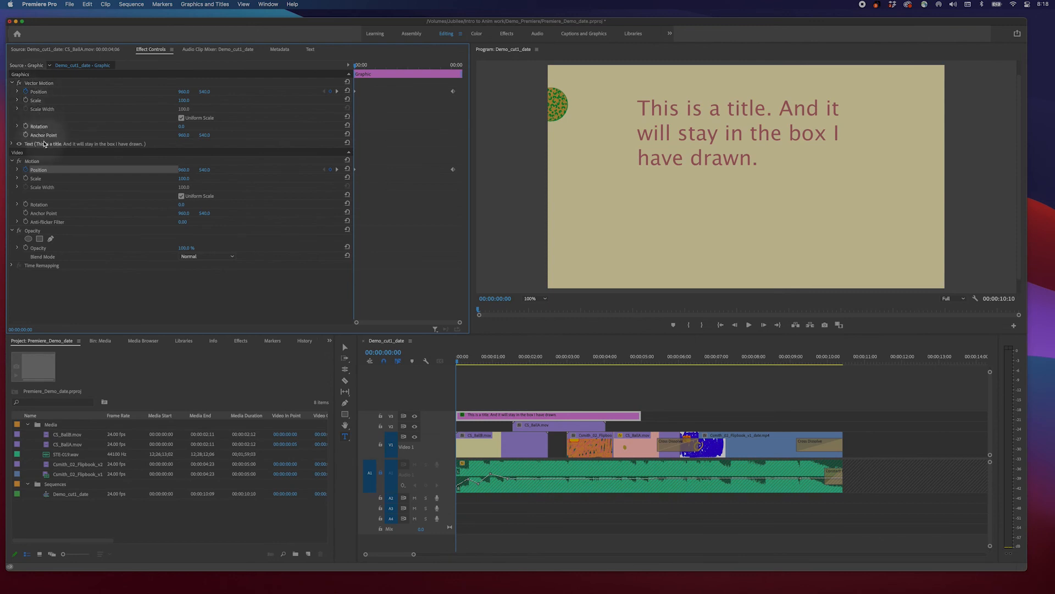
Turn off the title's Motion Position keyframing, deleting its keyframes, and scrub to 00:00:04:07 to check the remaining vertical move
{"action": "left_click", "coordinate": [20, 153]}
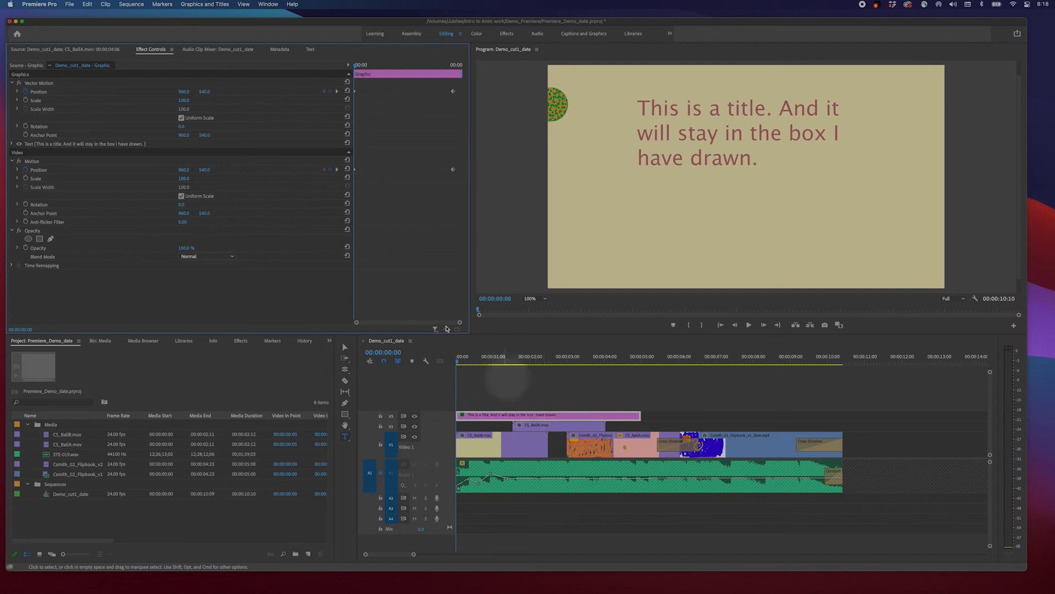
{"action": "left_click", "coordinate": [26, 170]}
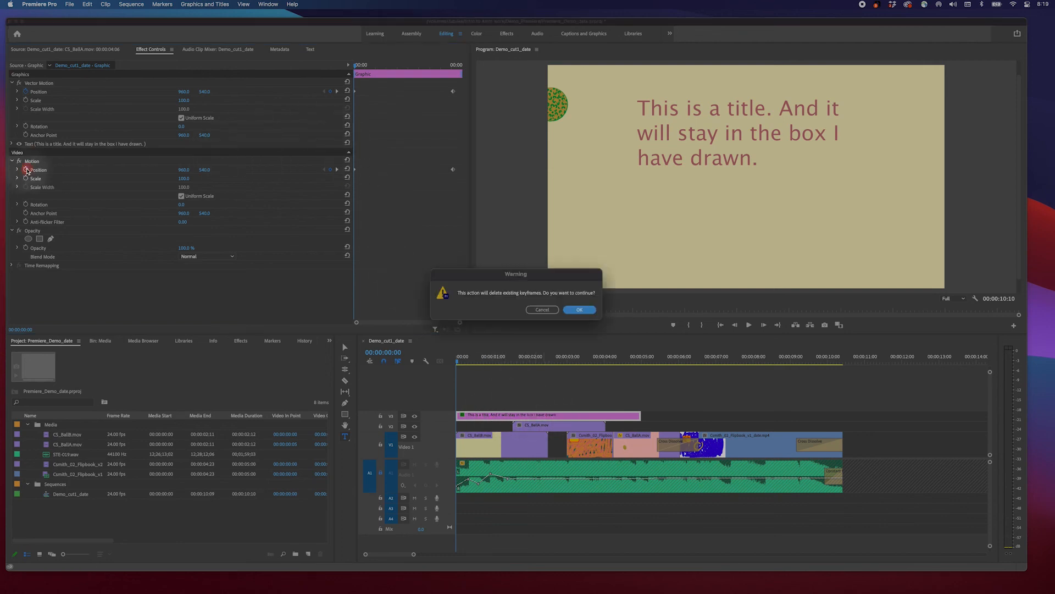
{"action": "left_click", "coordinate": [577, 311]}
{"action": "left_click_drag", "start_coordinate": [460, 360], "coordinate": [615, 385]}
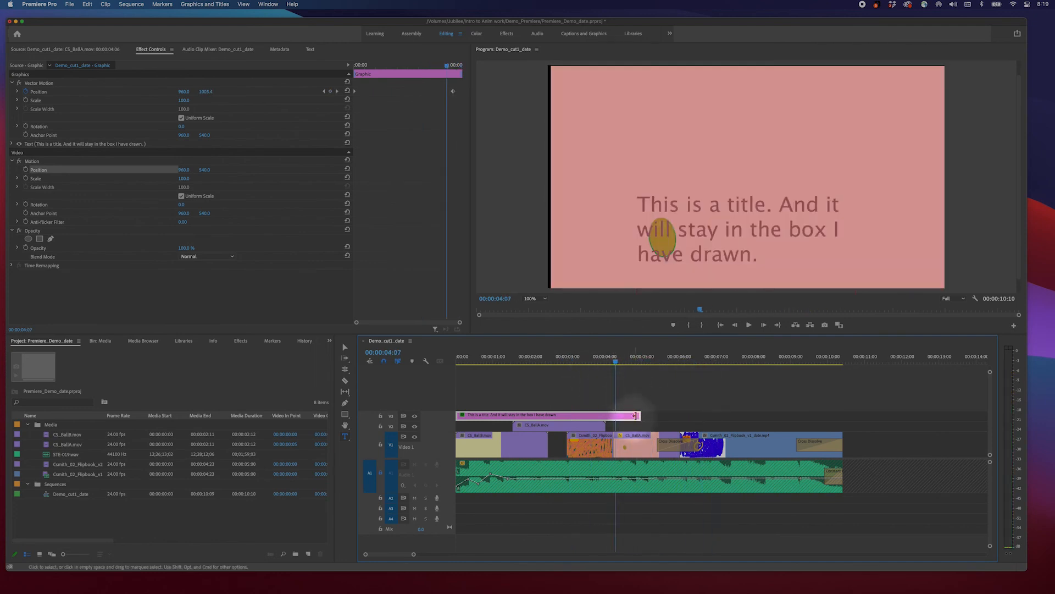
Apply the default transition to the end of the title clip on V3
{"action": "left_click", "coordinate": [637, 413]}
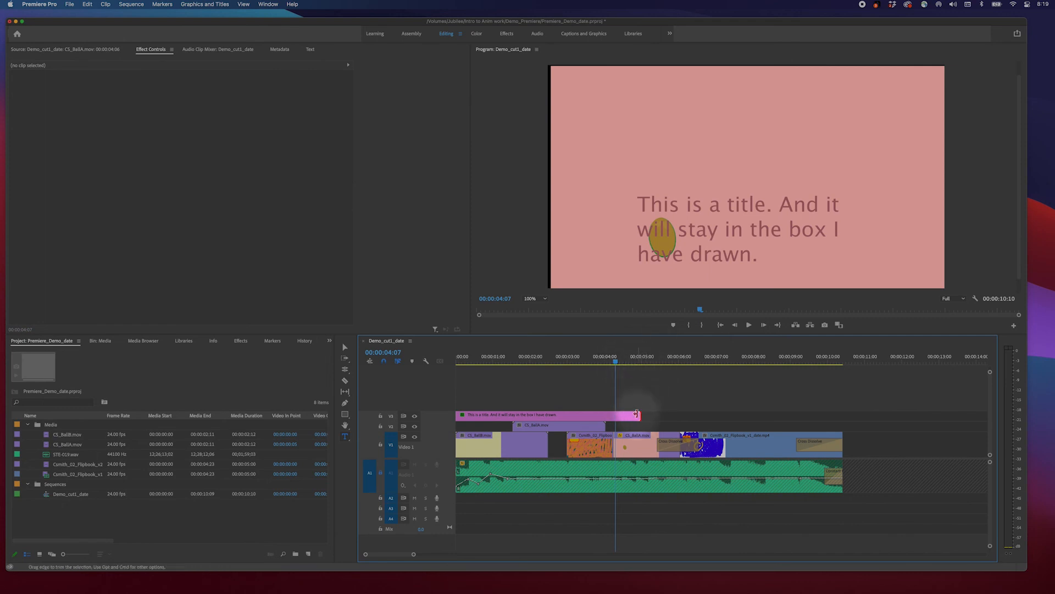
{"action": "right_click", "coordinate": [638, 416]}
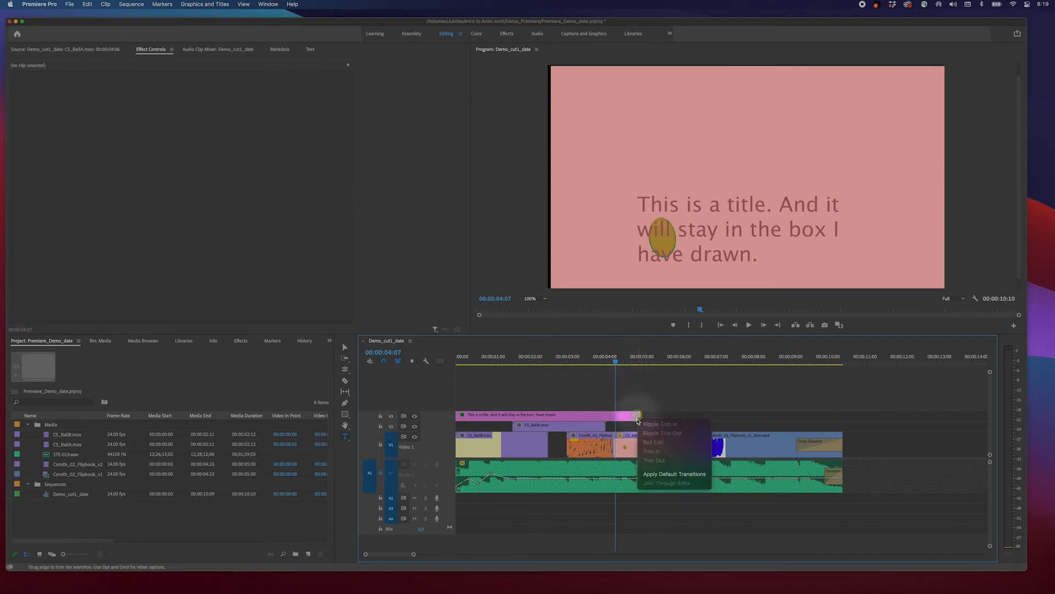
{"action": "left_click", "coordinate": [665, 474]}
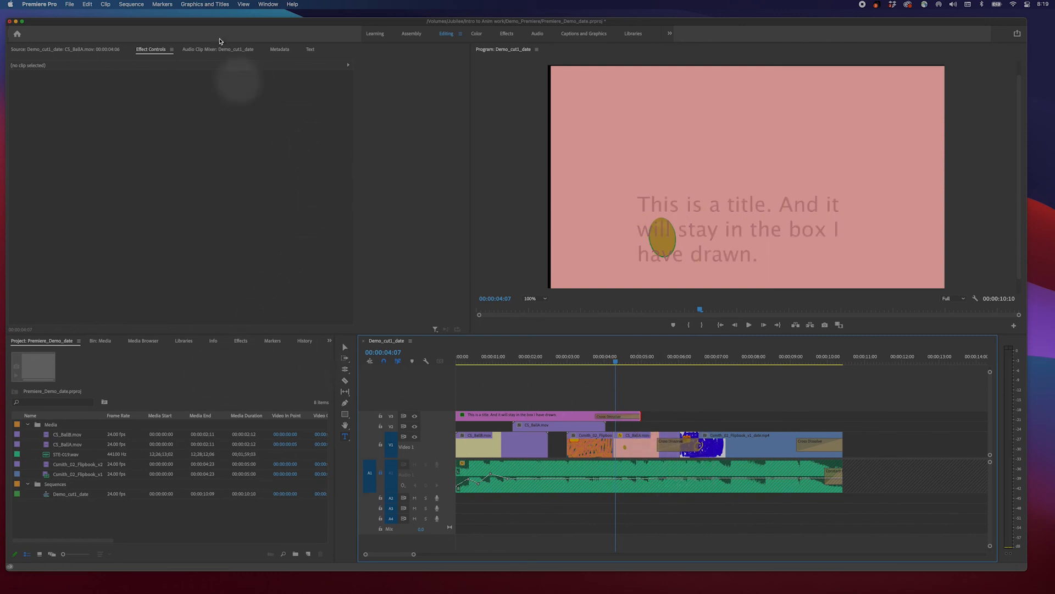
Replace the transition at the title clip's end with the Page Peel video transition and scrub to 00:00:04:03 to preview it
{"action": "left_click", "coordinate": [267, 4]}
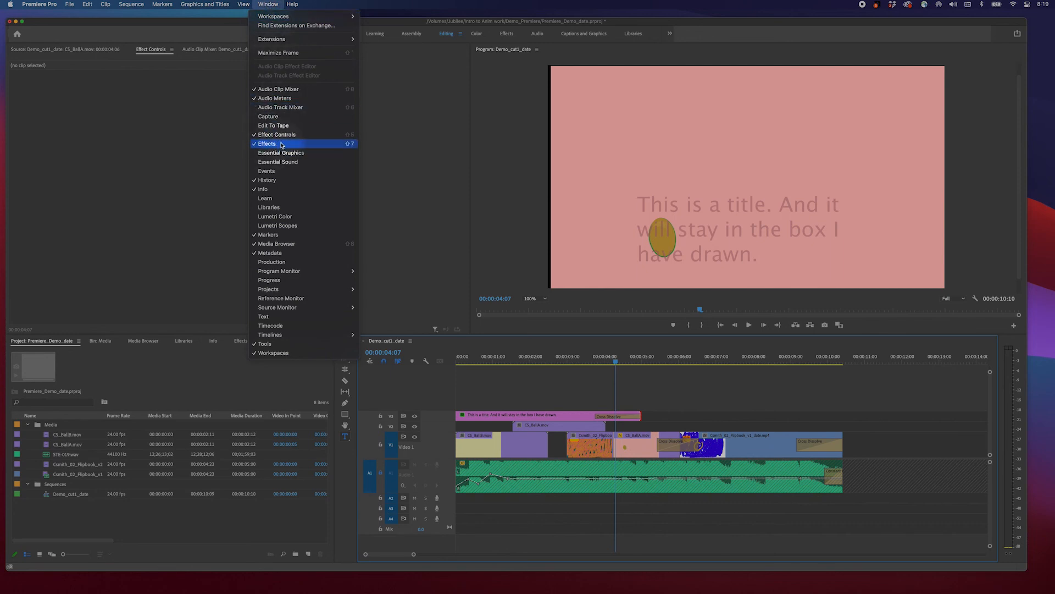
{"action": "left_click", "coordinate": [179, 393]}
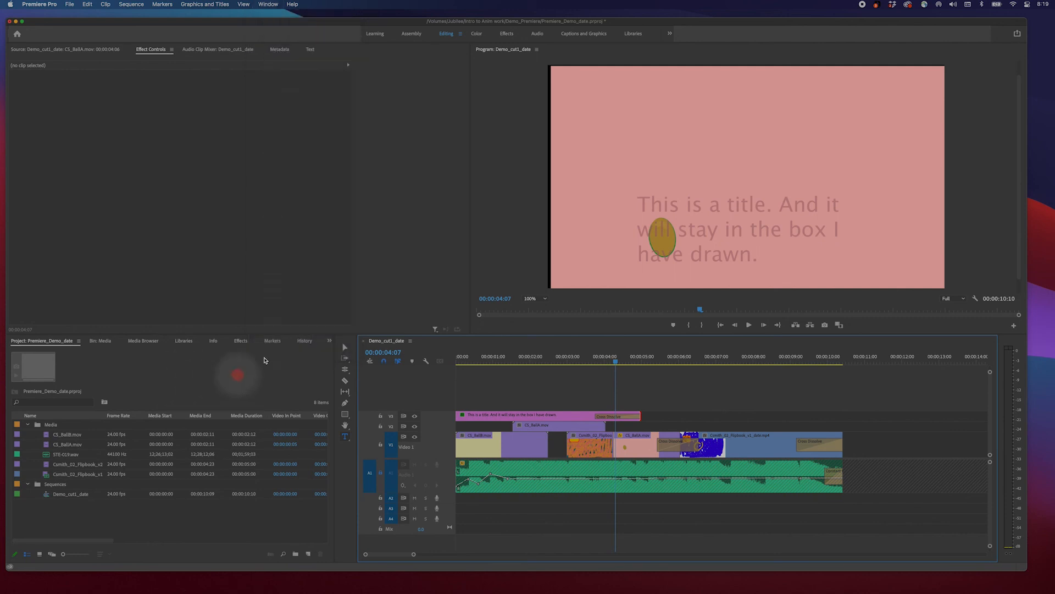
{"action": "left_click", "coordinate": [241, 341]}
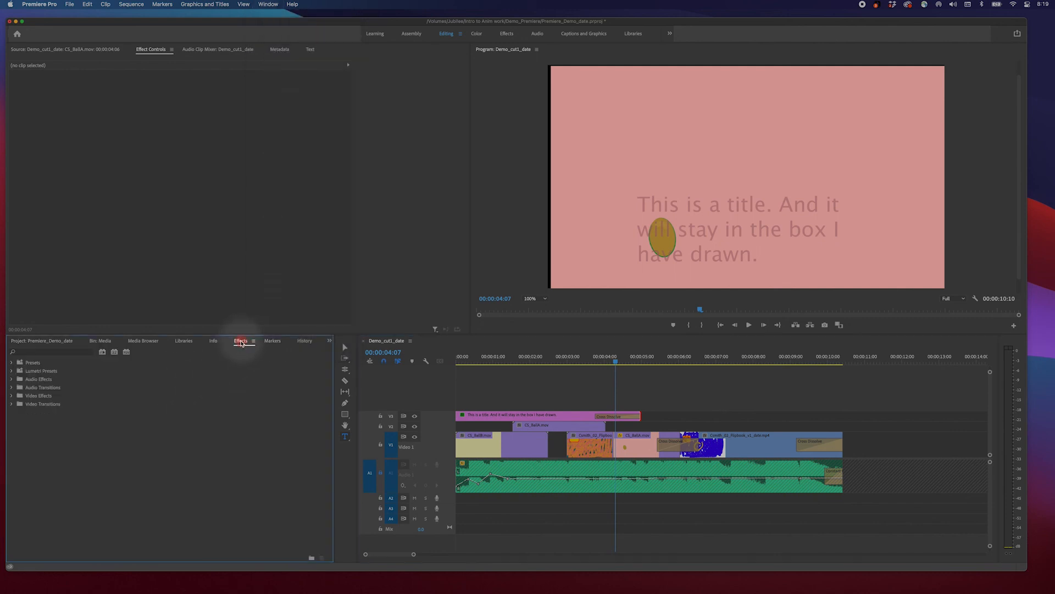
{"action": "left_click", "coordinate": [12, 397]}
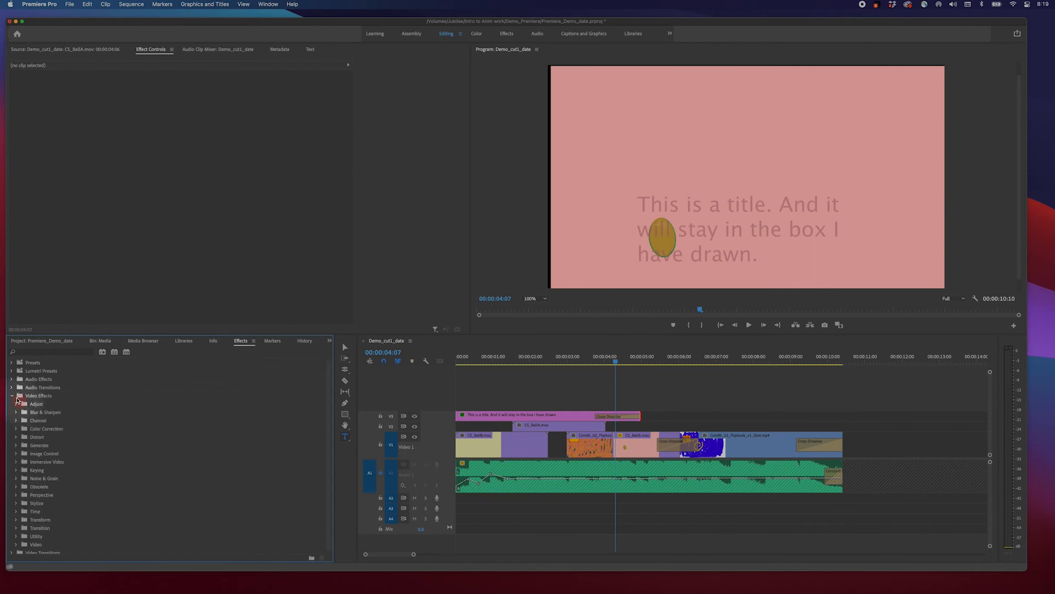
{"action": "left_click", "coordinate": [12, 396]}
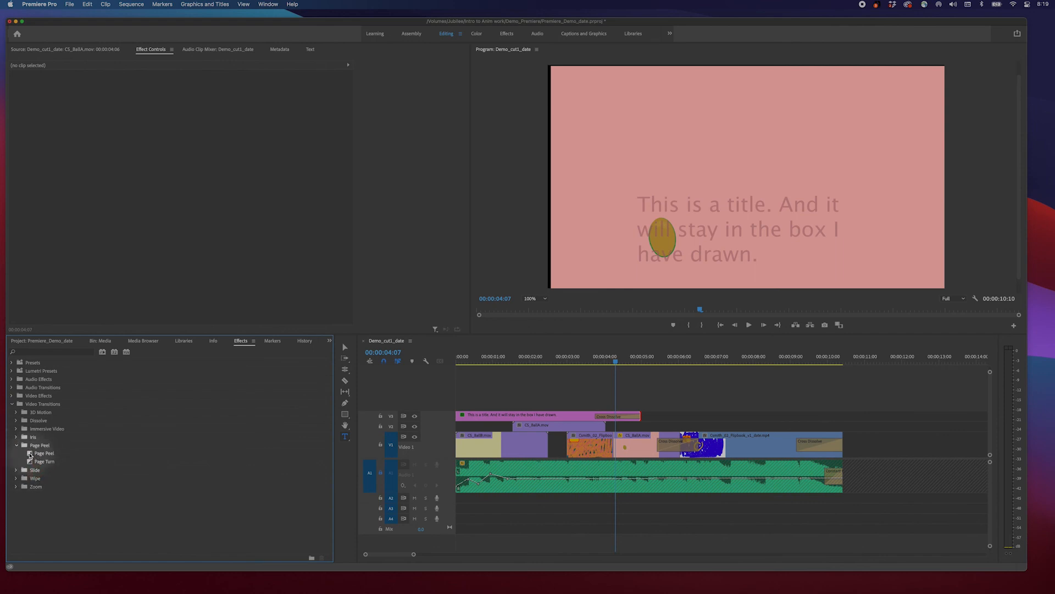
{"action": "left_click_drag", "start_coordinate": [30, 455], "coordinate": [623, 417]}
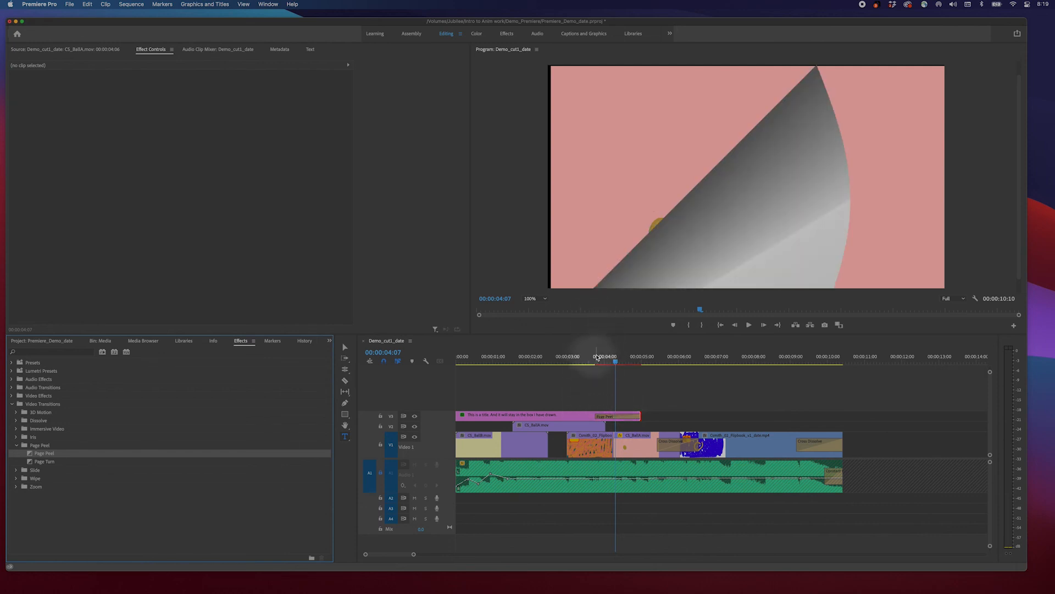
{"action": "mouse_move", "coordinate": [595, 360]}
{"action": "left_mouse_down"}
{"action": "mouse_move", "coordinate": [558, 363]}
{"action": "mouse_move", "coordinate": [680, 378]}
{"action": "mouse_move", "coordinate": [584, 377]}
{"action": "mouse_move", "coordinate": [609, 372]}
{"action": "left_mouse_up"}
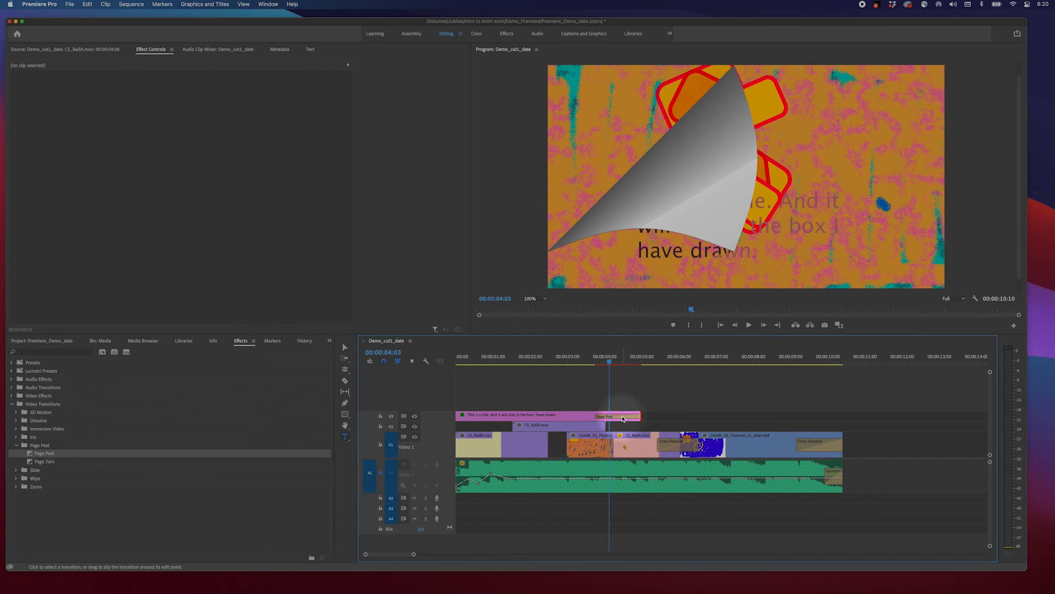
Inspect the title's Page Peel transition settings and duration, plus the source view and effect controls of the CS_BallA.mov clip on V1
{"action": "double_click", "coordinate": [623, 417]}
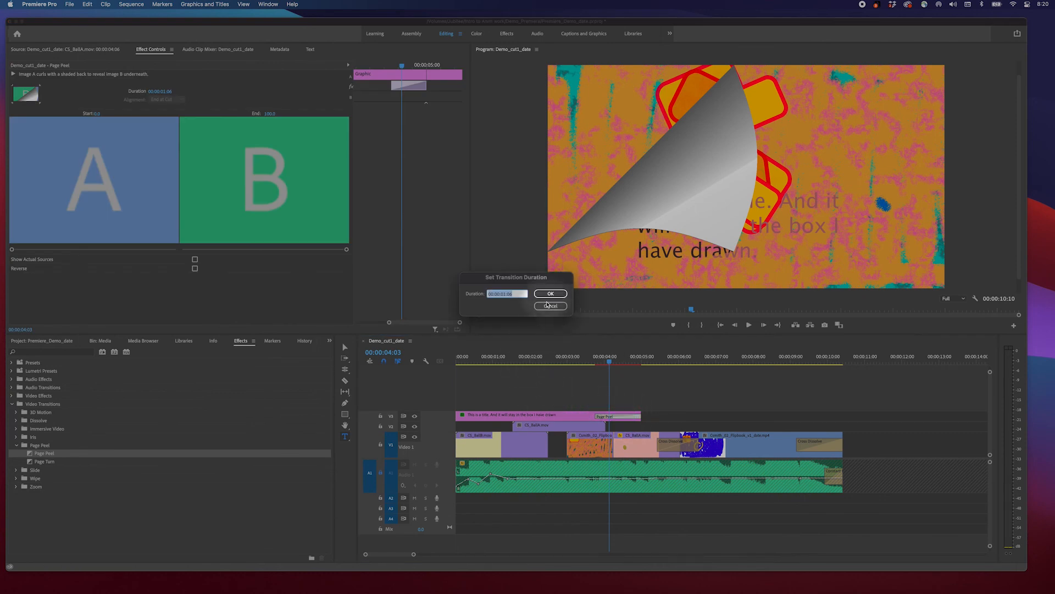
{"action": "left_click", "coordinate": [549, 305]}
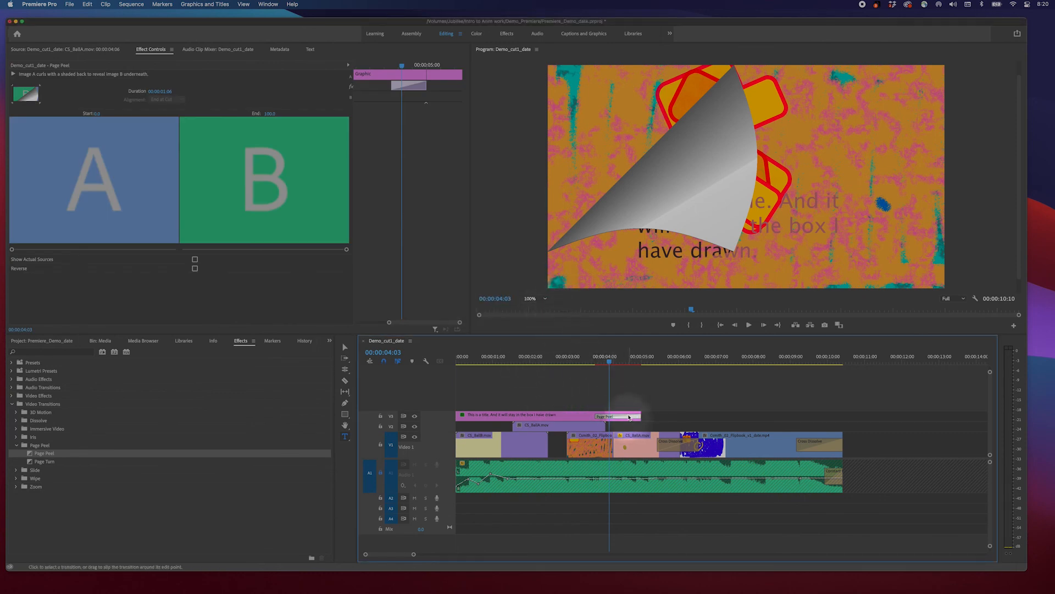
{"action": "double_click", "coordinate": [627, 415]}
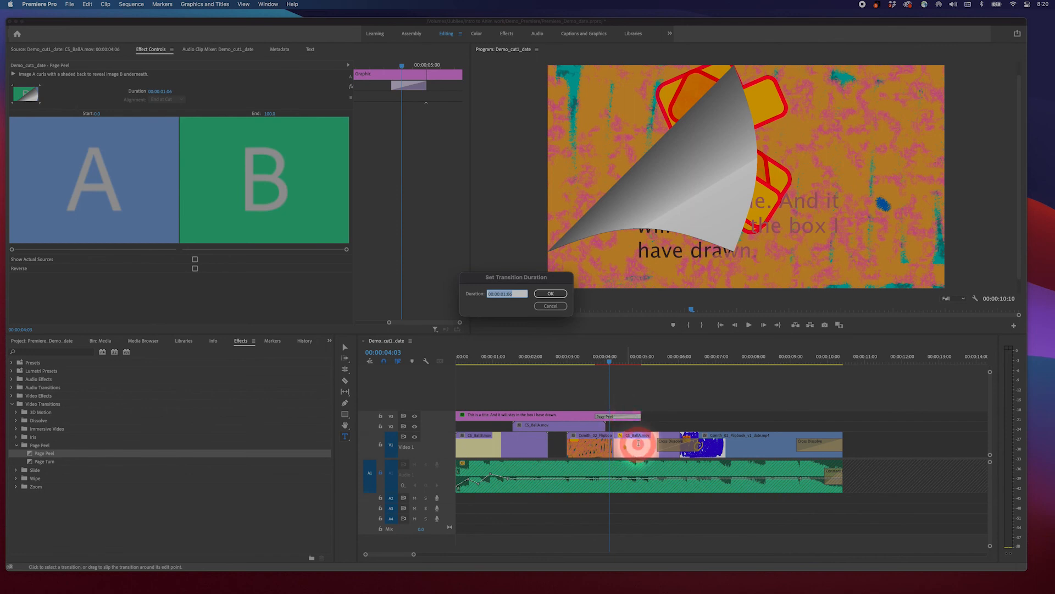
{"action": "left_click", "coordinate": [547, 306]}
{"action": "left_click", "coordinate": [636, 446]}
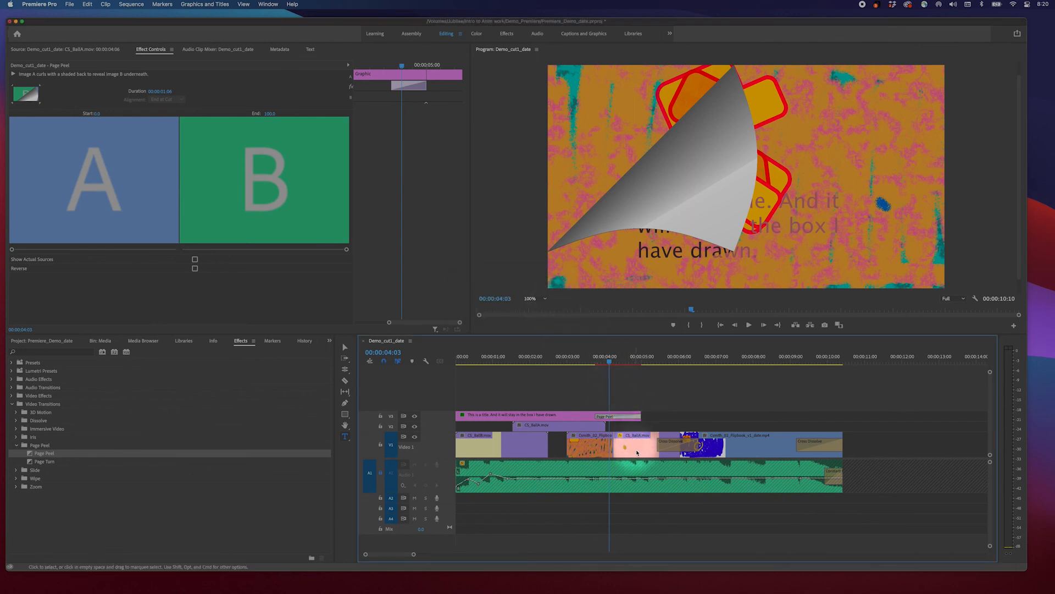
{"action": "double_click", "coordinate": [636, 446]}
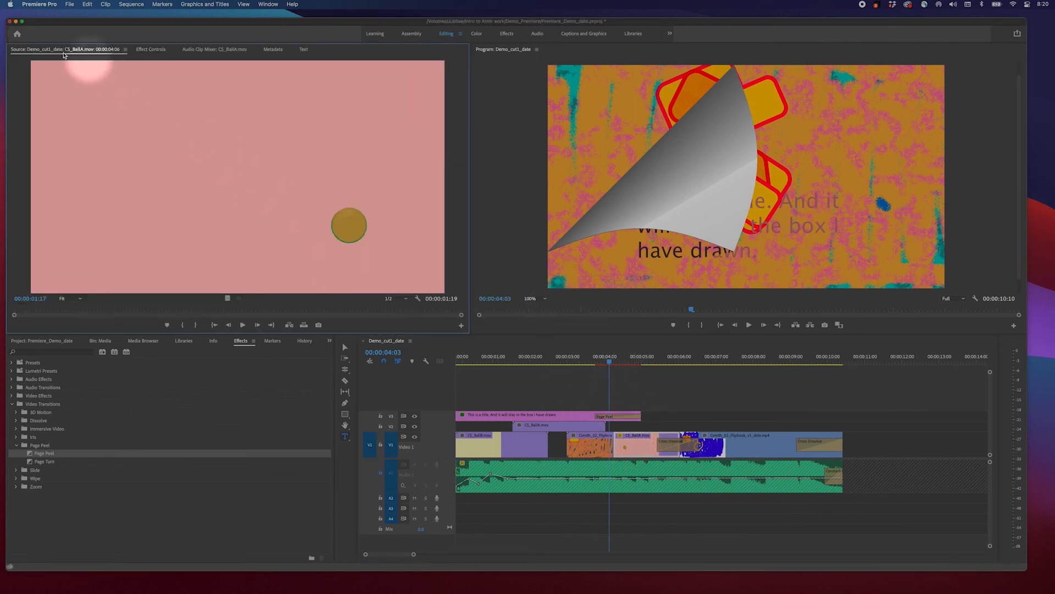
{"action": "left_click", "coordinate": [46, 51]}
{"action": "left_click", "coordinate": [148, 51]}
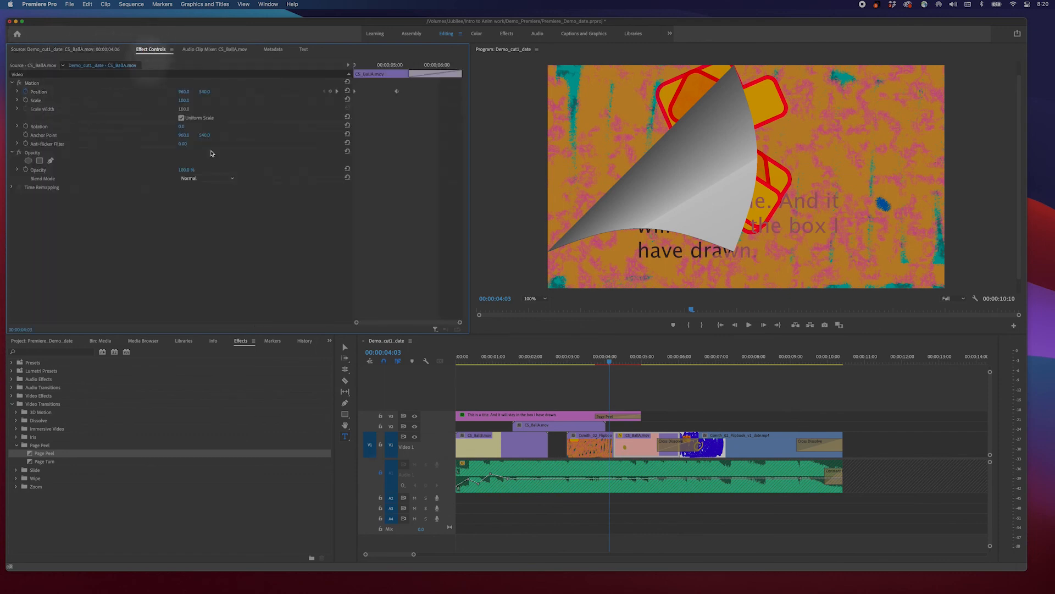
Keep the Page Peel's duration at 00:00:01:06, raise its Start value to about 41 and enable Show Actual Sources
{"action": "double_click", "coordinate": [619, 416]}
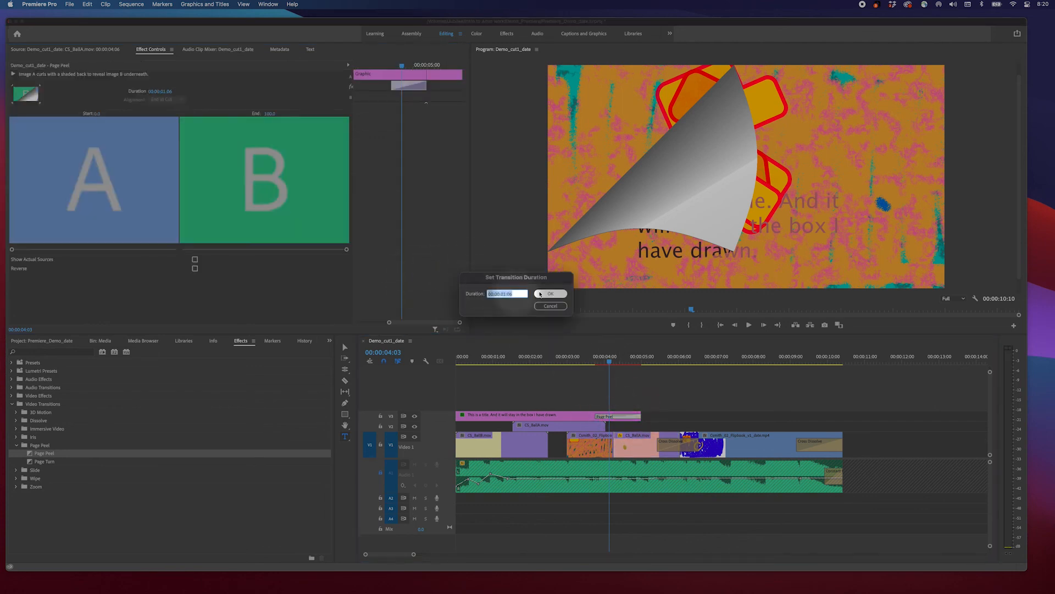
{"action": "left_click", "coordinate": [552, 294]}
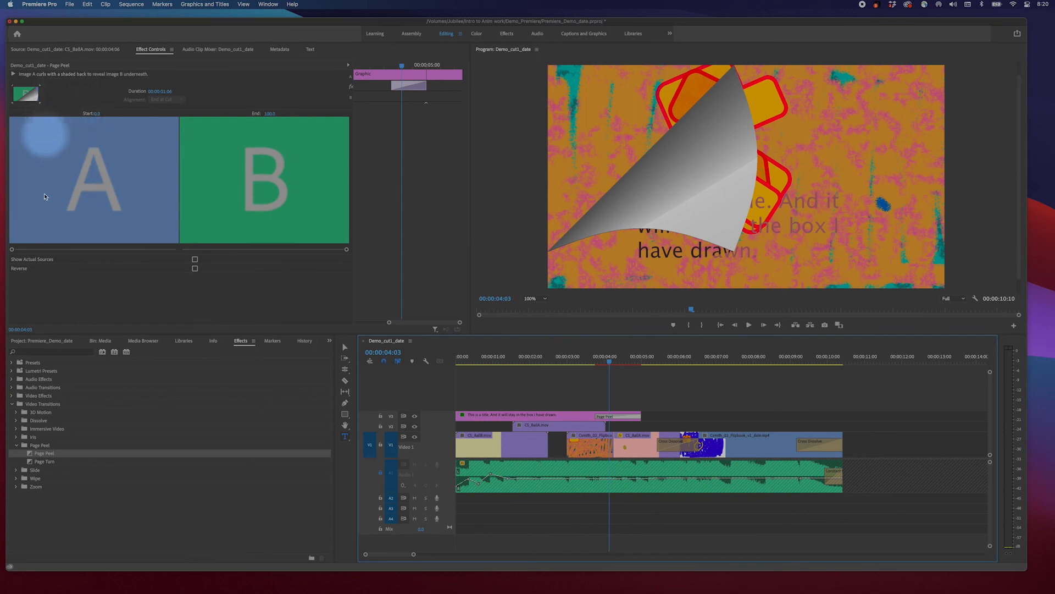
{"action": "left_click_drag", "start_coordinate": [12, 249], "coordinate": [66, 248]}
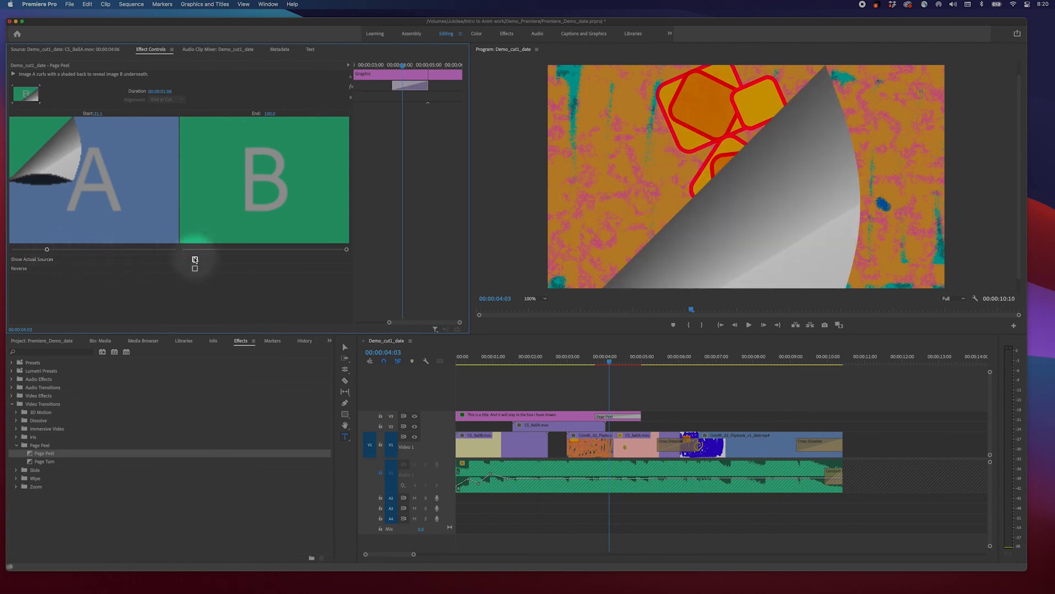
{"action": "left_click", "coordinate": [194, 259]}
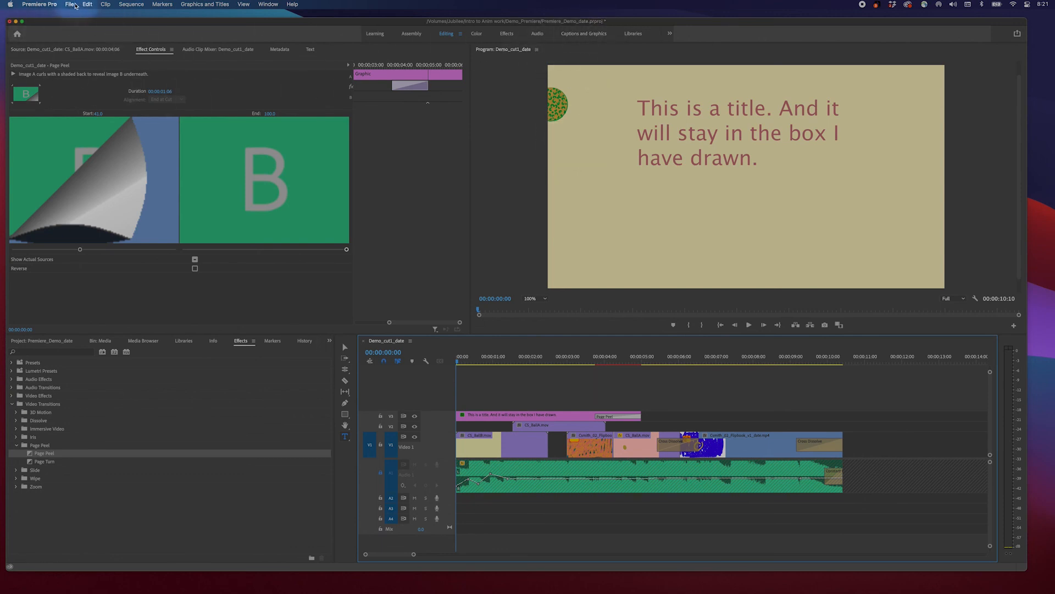
Save the project
{"action": "key", "text": "super"}
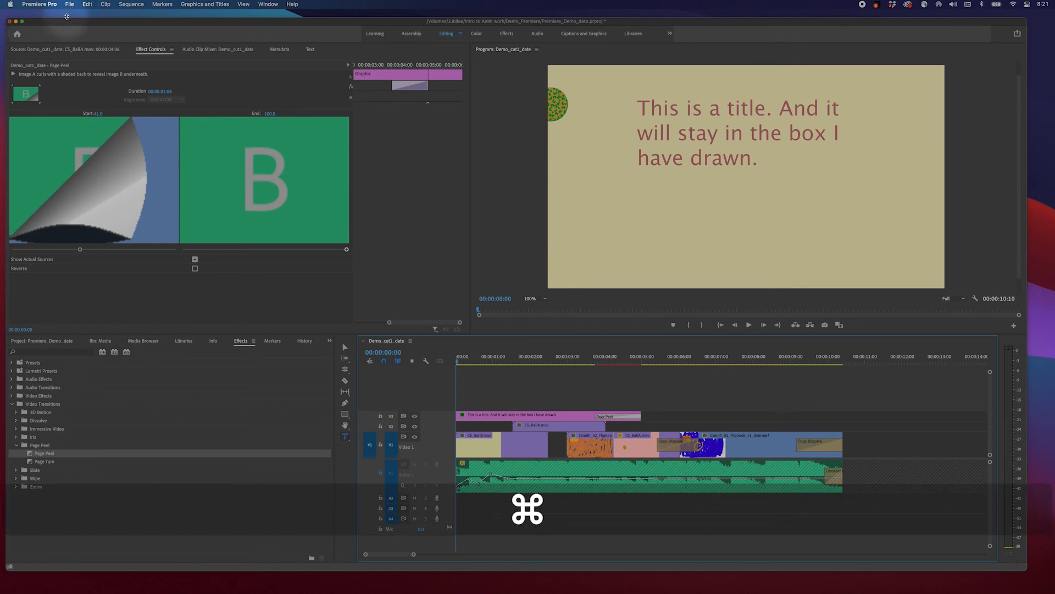
{"action": "left_click", "coordinate": [69, 5]}
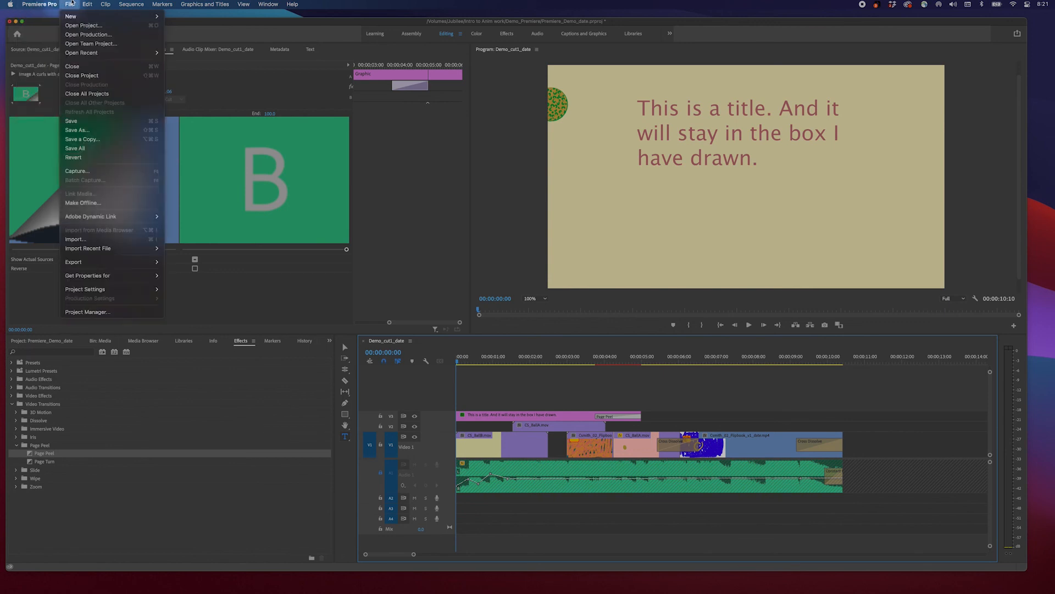
{"action": "left_click", "coordinate": [450, 211]}
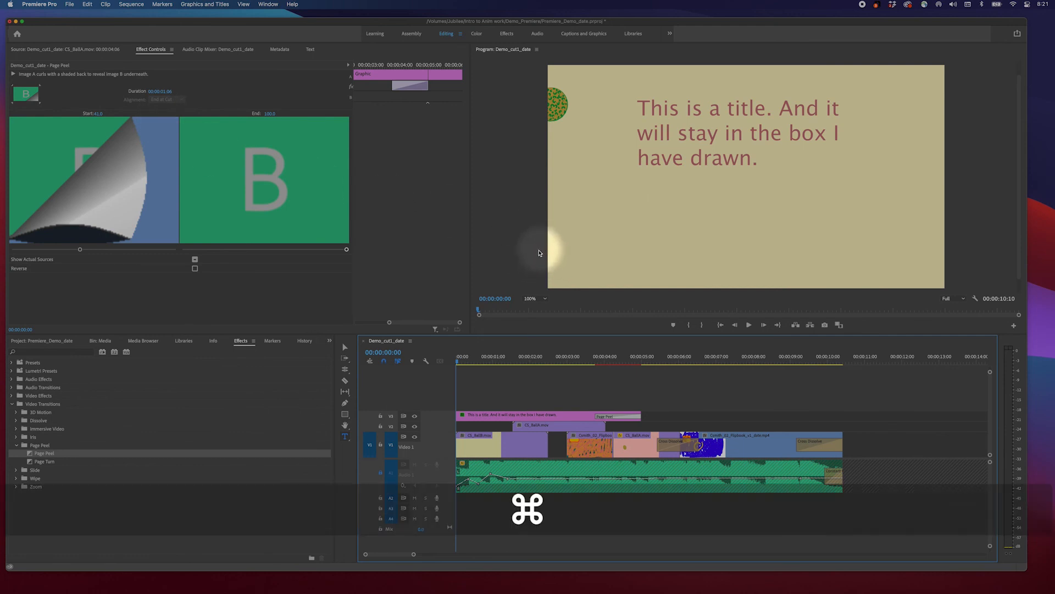
{"action": "key", "text": "super+s"}
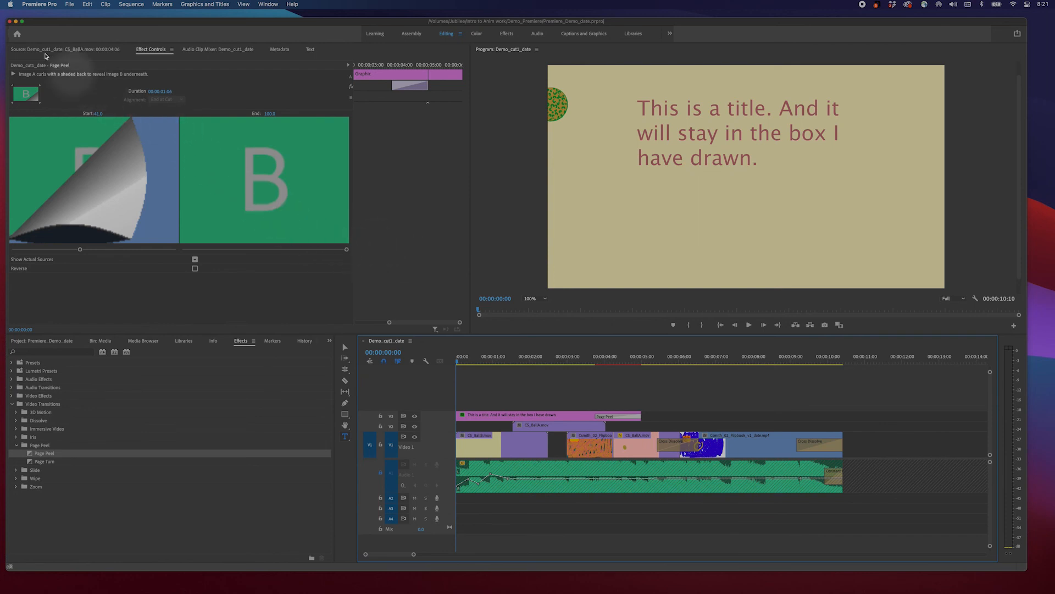
Return to the project's contents and select the Demo_cut1_date sequence in the Sequences bin
{"action": "left_click", "coordinate": [69, 5]}
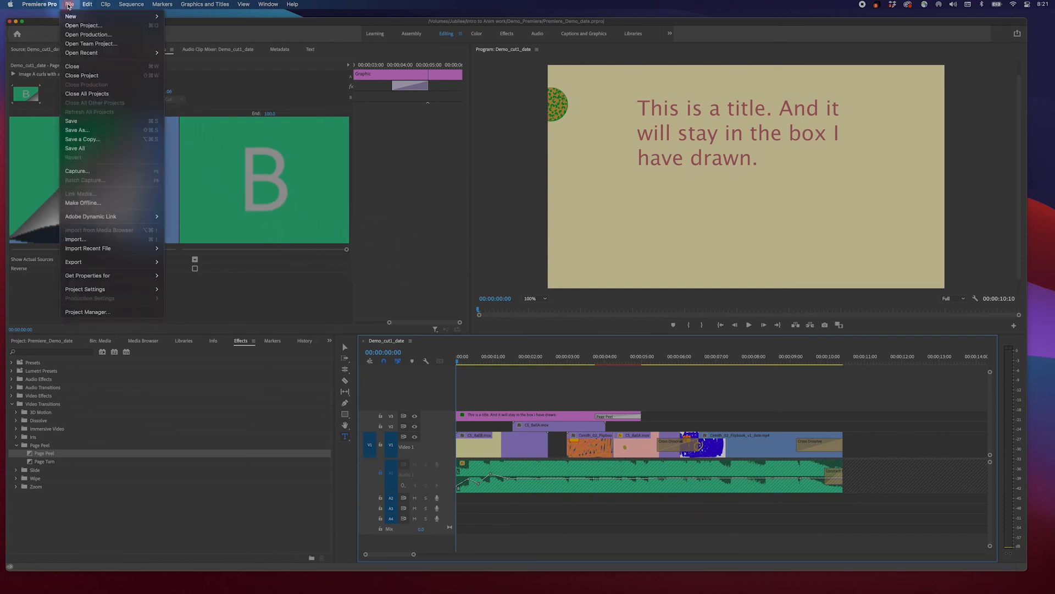
{"action": "left_click", "coordinate": [70, 5]}
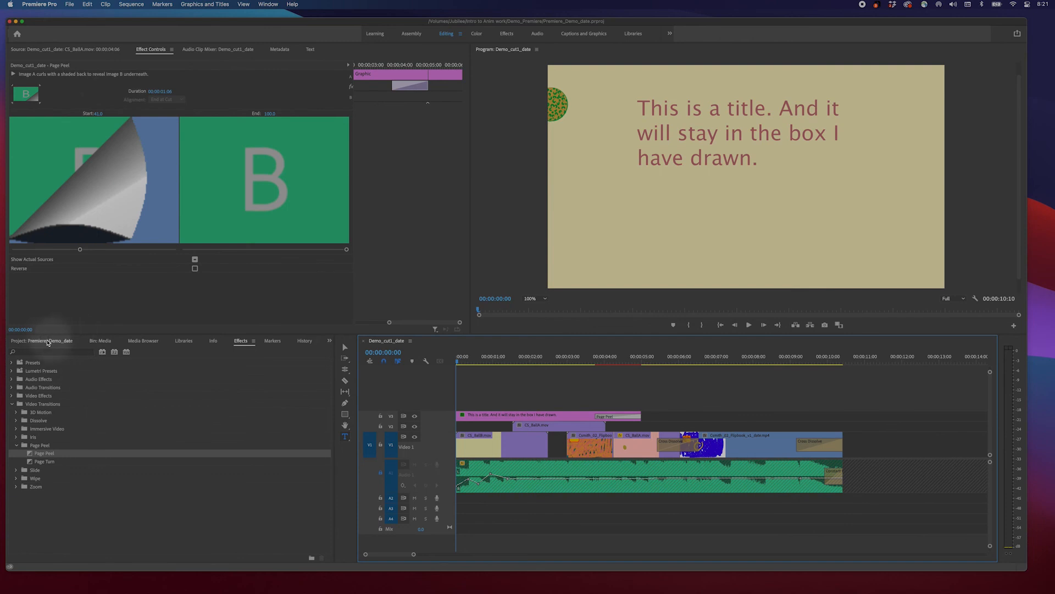
{"action": "left_click_drag", "start_coordinate": [48, 337], "coordinate": [55, 342]}
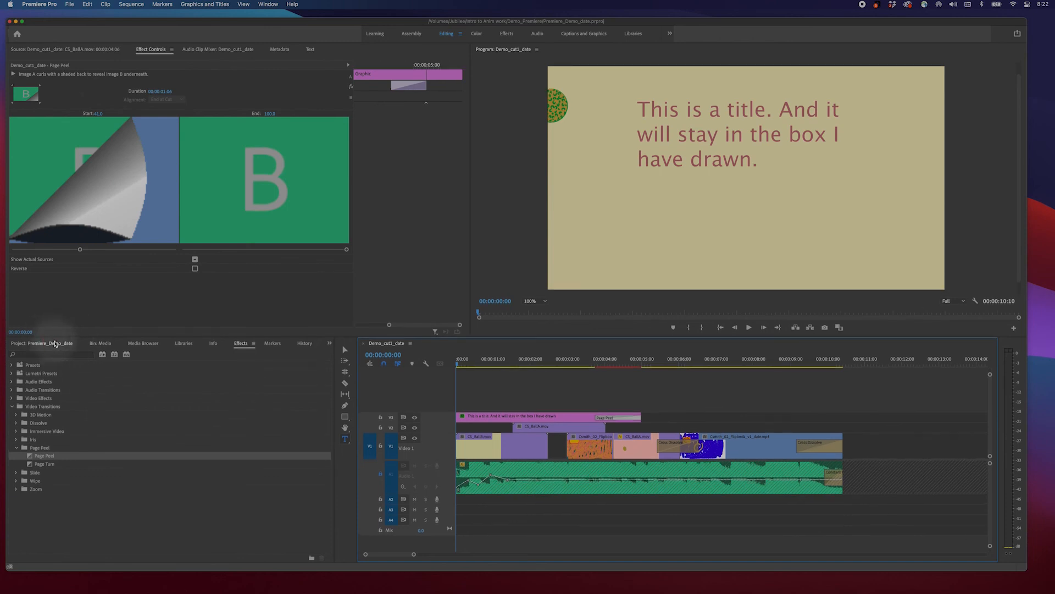
{"action": "left_click", "coordinate": [55, 343]}
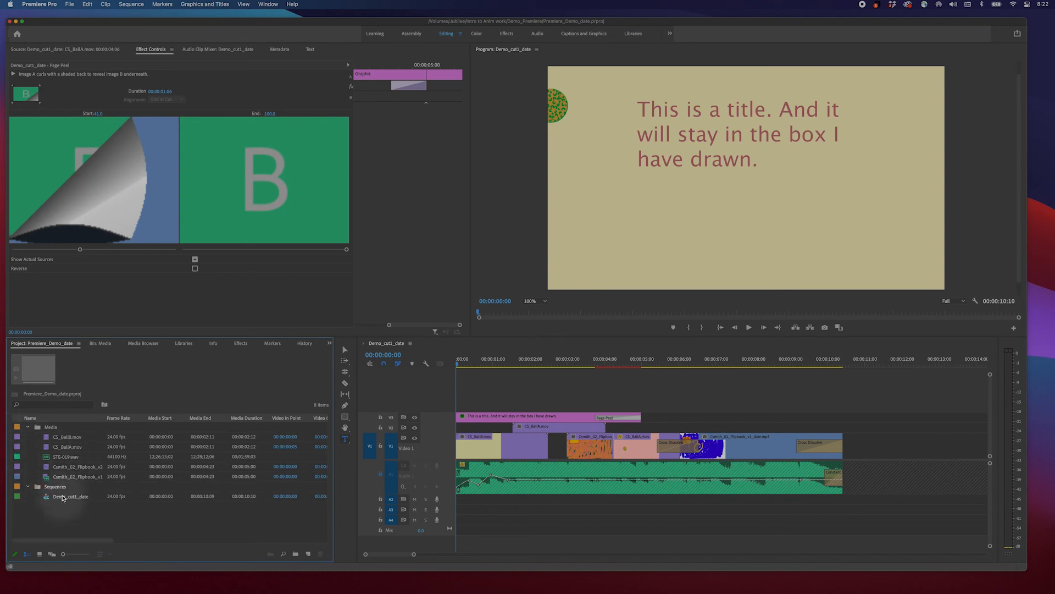
{"action": "left_click", "coordinate": [63, 497]}
{"action": "left_click", "coordinate": [57, 511]}
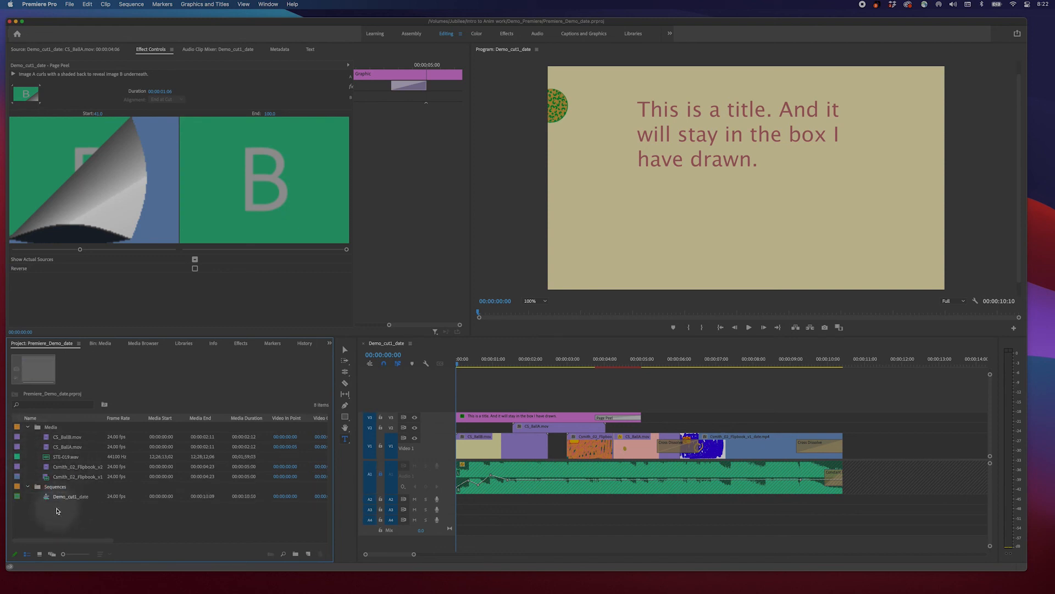
{"action": "left_click", "coordinate": [61, 498]}
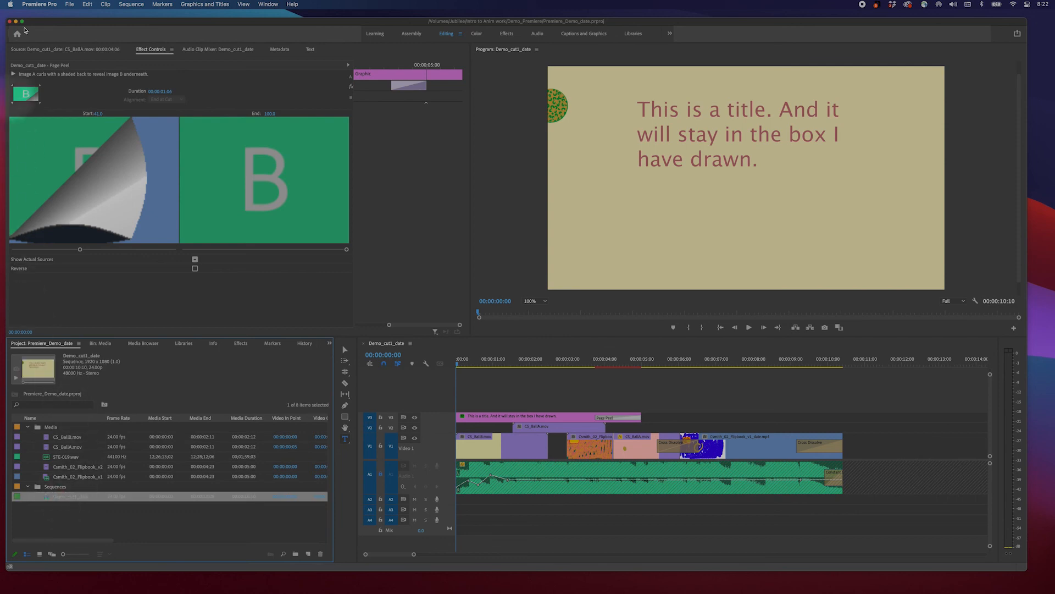
Open the media export settings for the sequence and choose the QuickTime format with the Apple ProRes 422 HQ preset
{"action": "left_click", "coordinate": [69, 4]}
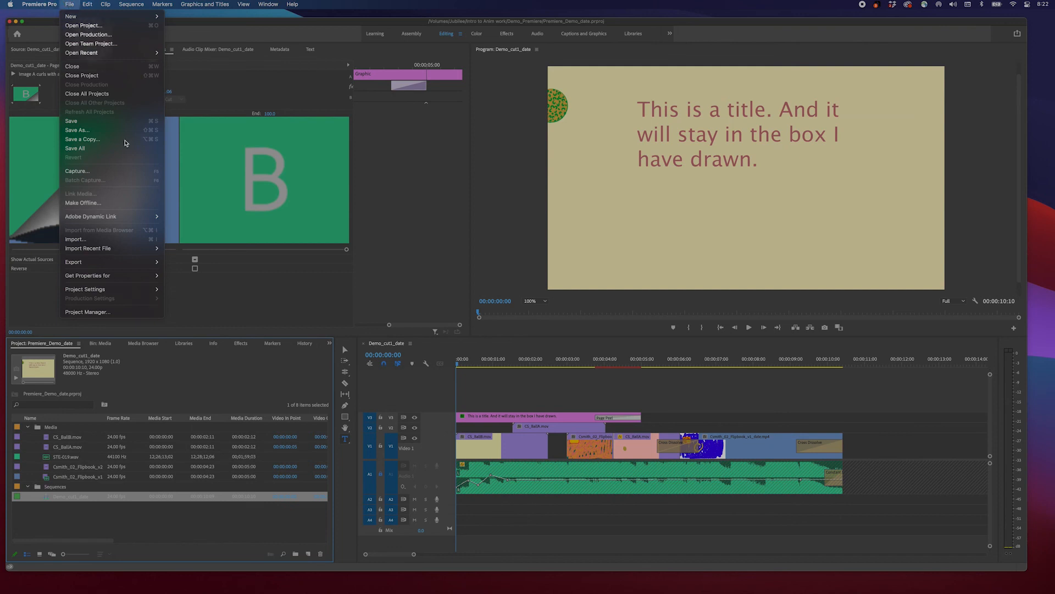
{"action": "mouse_move", "coordinate": [138, 262]}
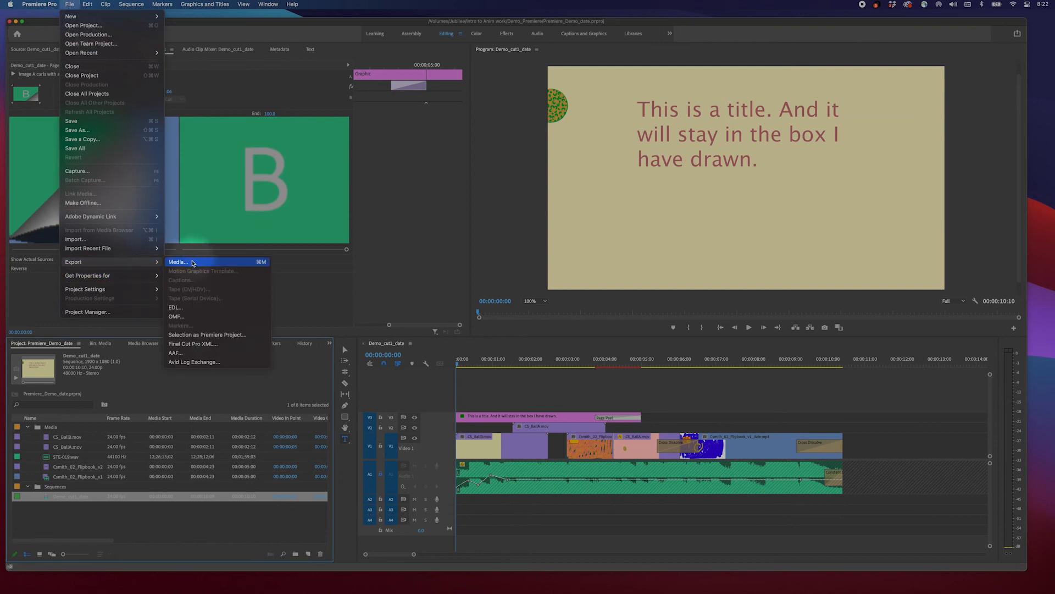
{"action": "left_click", "coordinate": [192, 263]}
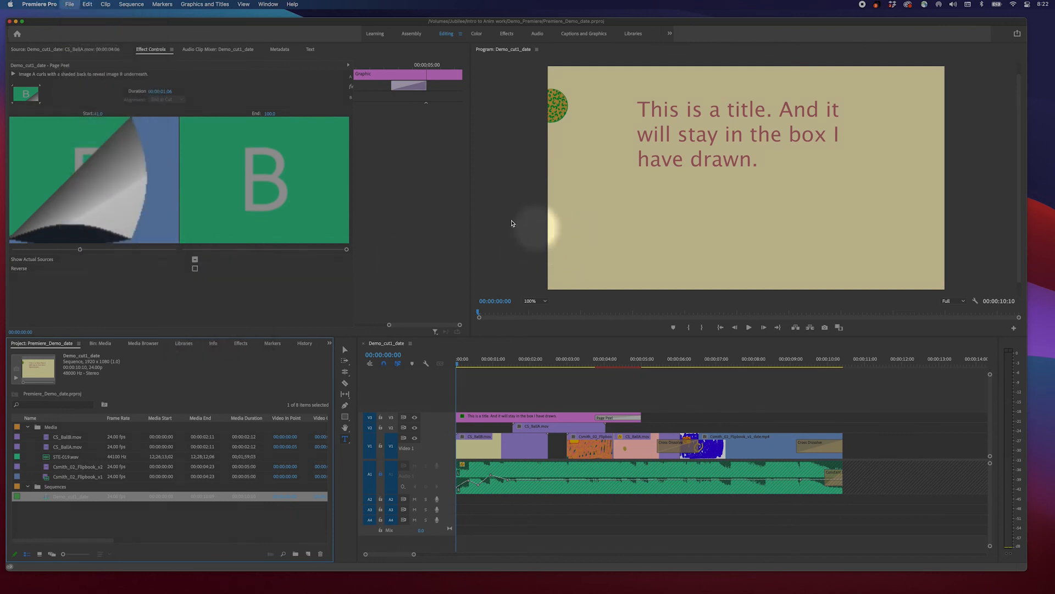
{"action": "left_click_drag", "start_coordinate": [496, 109], "coordinate": [609, 99]}
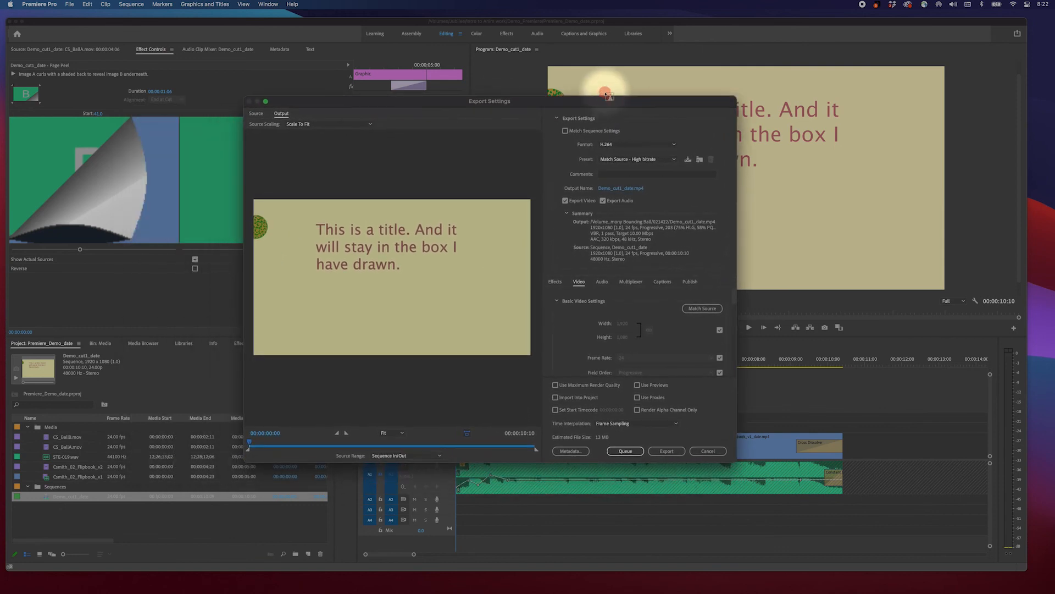
{"action": "left_click", "coordinate": [628, 145]}
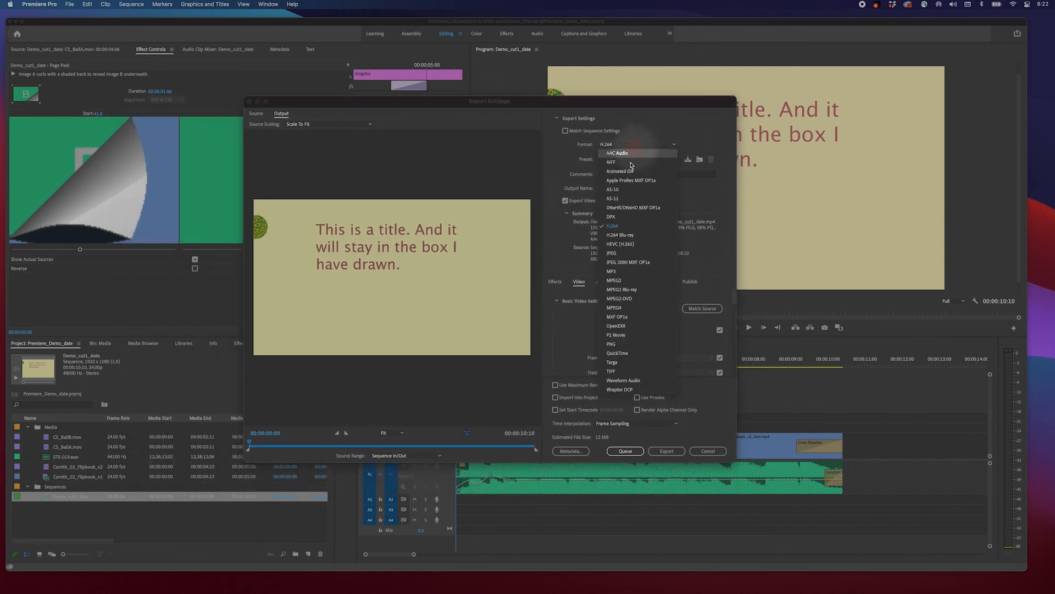
{"action": "left_click", "coordinate": [620, 353]}
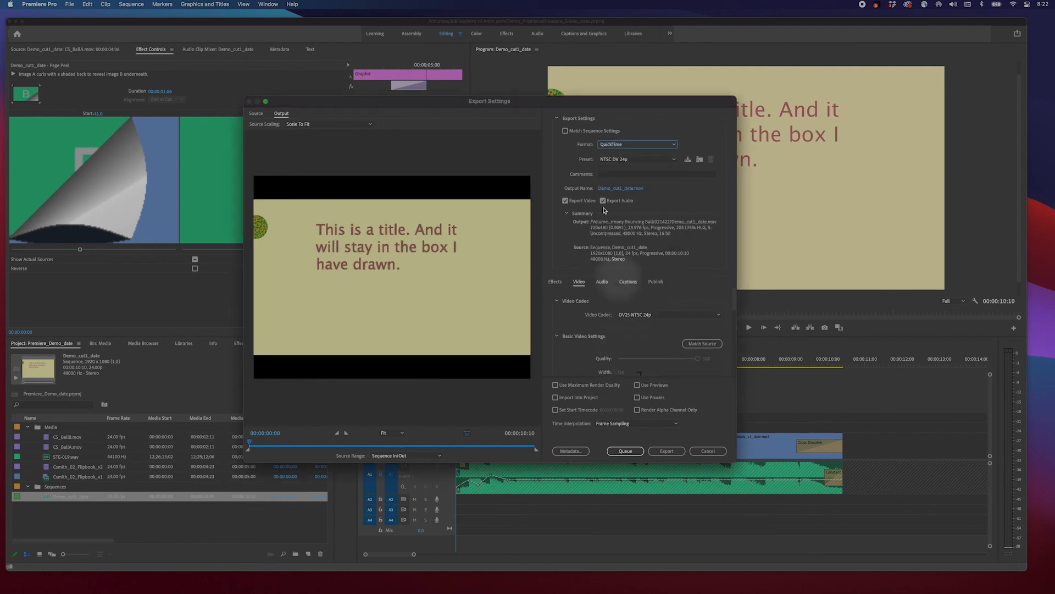
{"action": "left_click", "coordinate": [640, 159]}
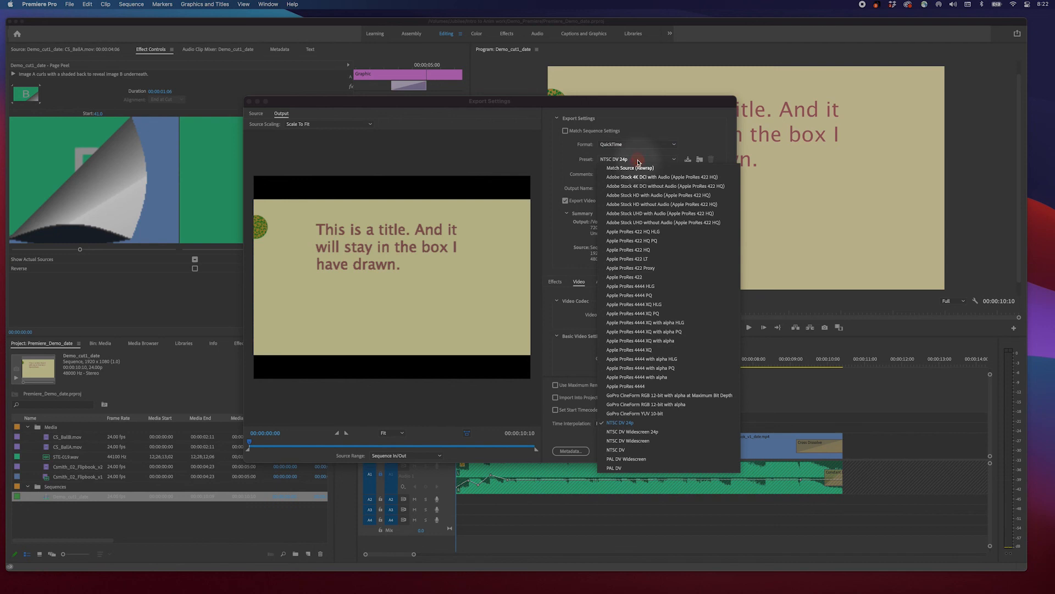
{"action": "left_click", "coordinate": [633, 251]}
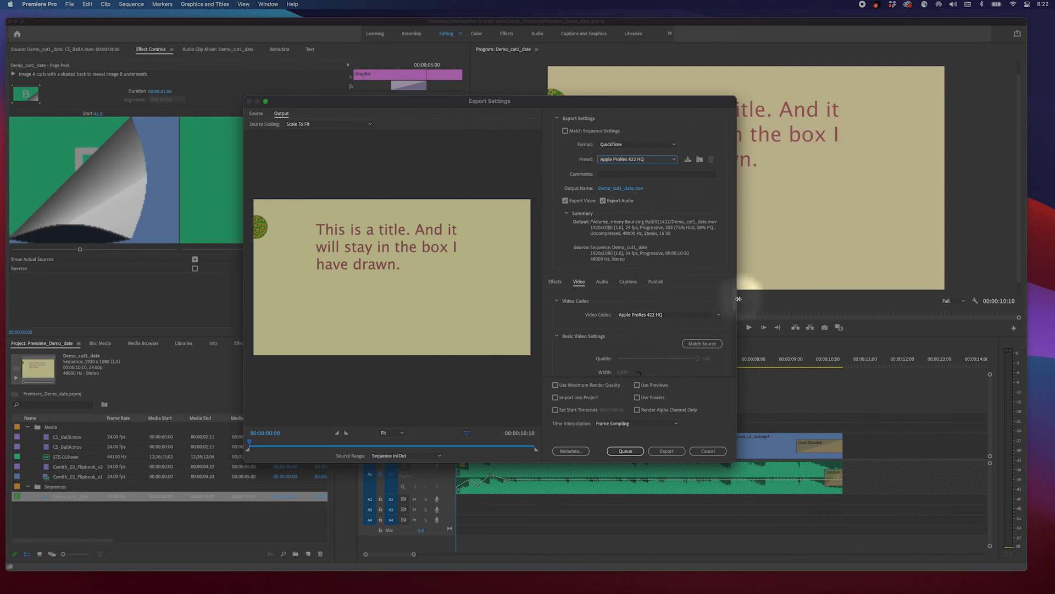
{"action": "left_click_drag", "start_coordinate": [735, 300], "coordinate": [727, 278]}
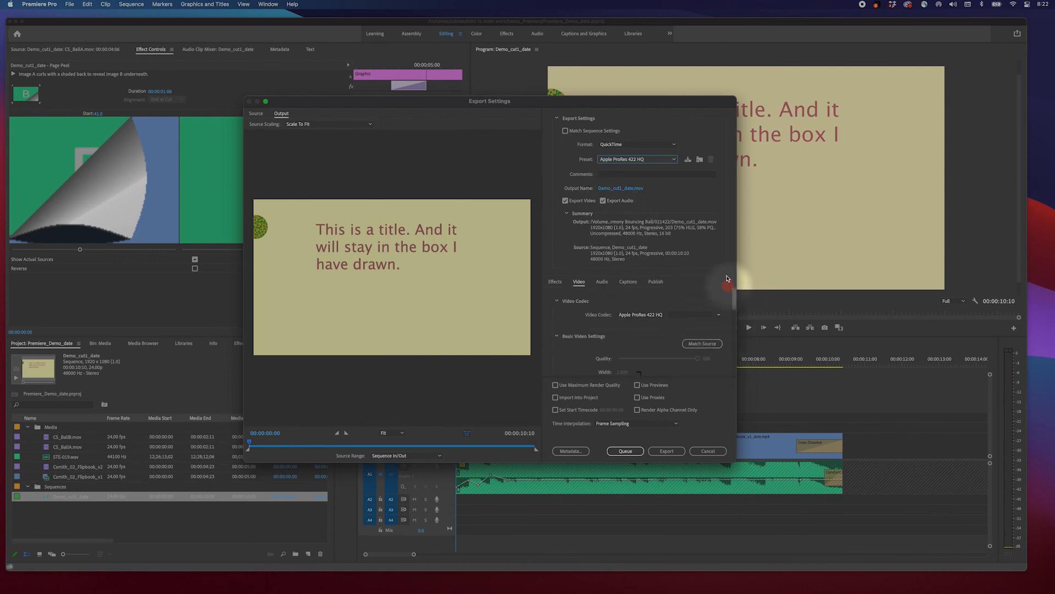
Set the output location to a new folder named Exports inside Intro to Anim work > Demo_Premiere on the Jubilee drive
{"action": "left_click", "coordinate": [612, 187]}
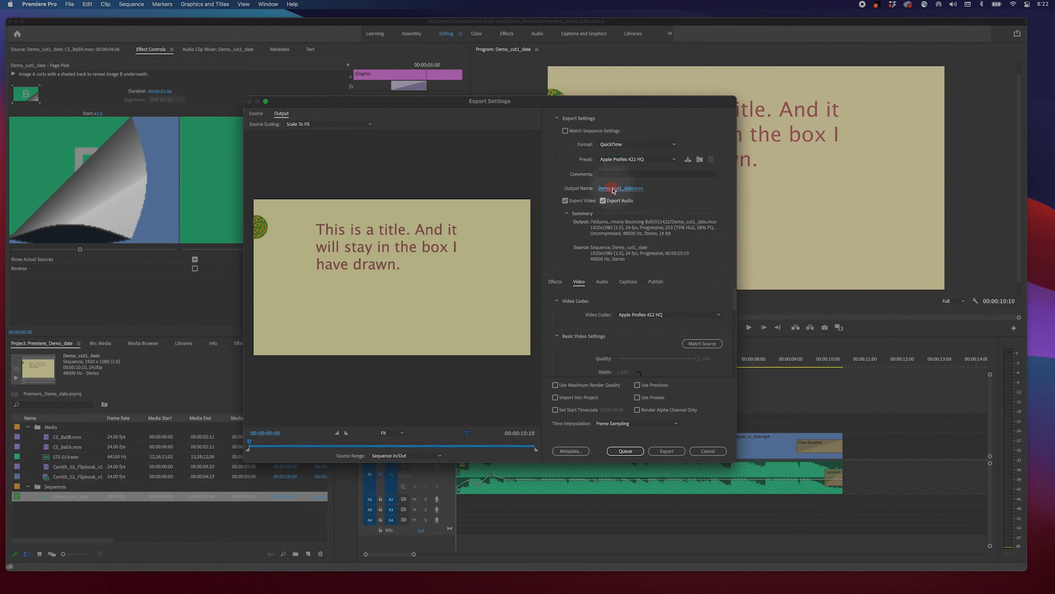
{"action": "left_click_drag", "start_coordinate": [503, 130], "coordinate": [582, 190]}
{"action": "left_click", "coordinate": [484, 280]}
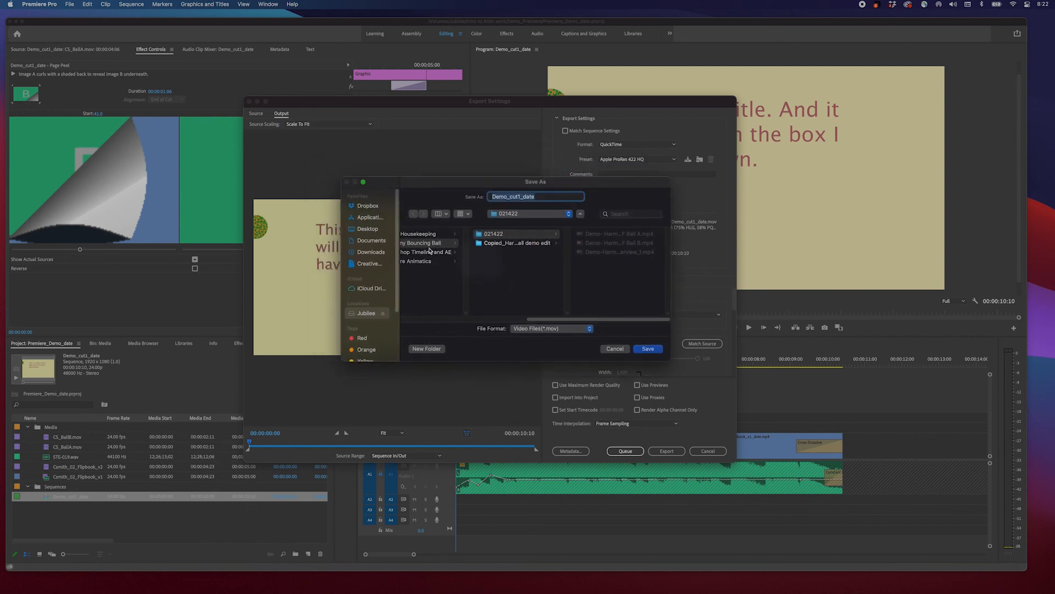
{"action": "left_click", "coordinate": [366, 313]}
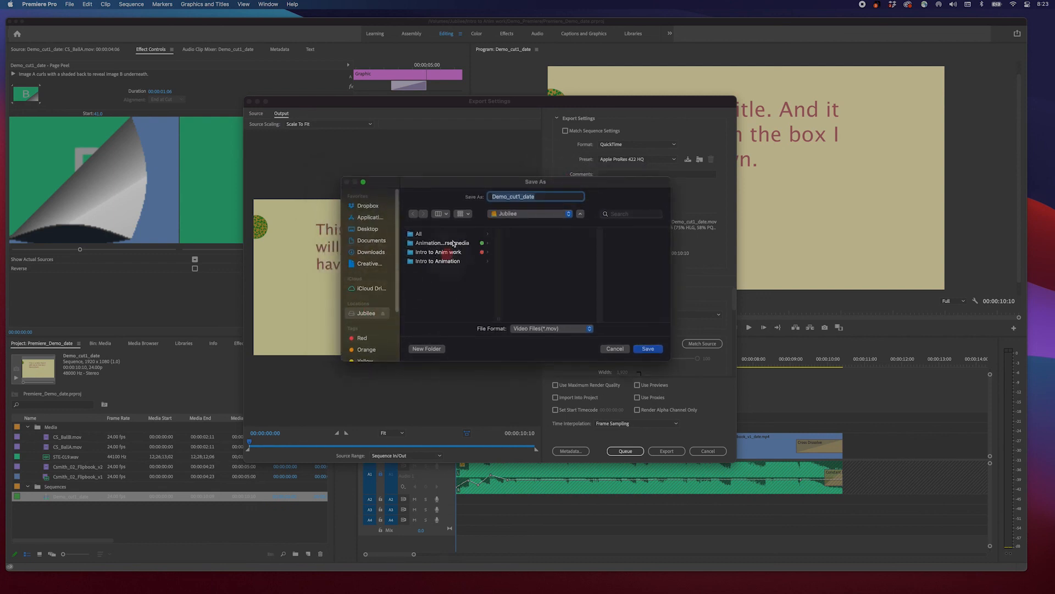
{"action": "left_click", "coordinate": [456, 252]}
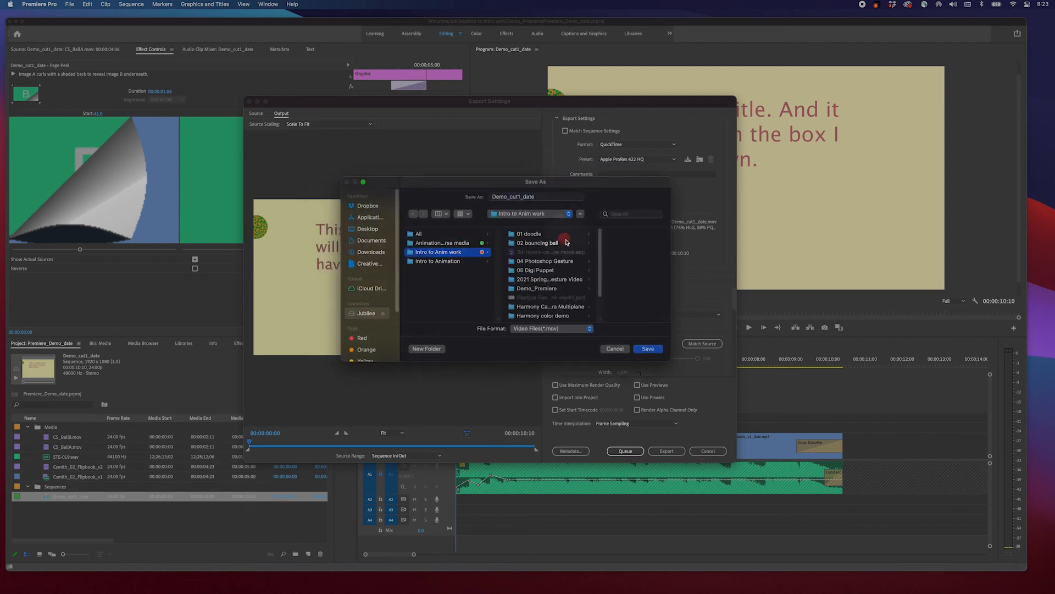
{"action": "left_click", "coordinate": [550, 288]}
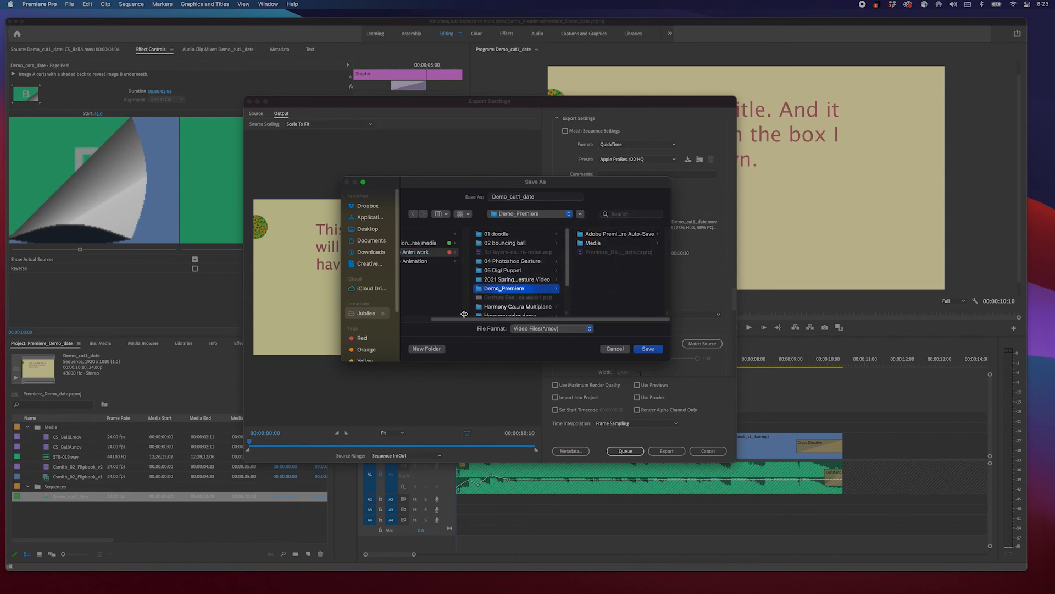
{"action": "left_click", "coordinate": [436, 349]}
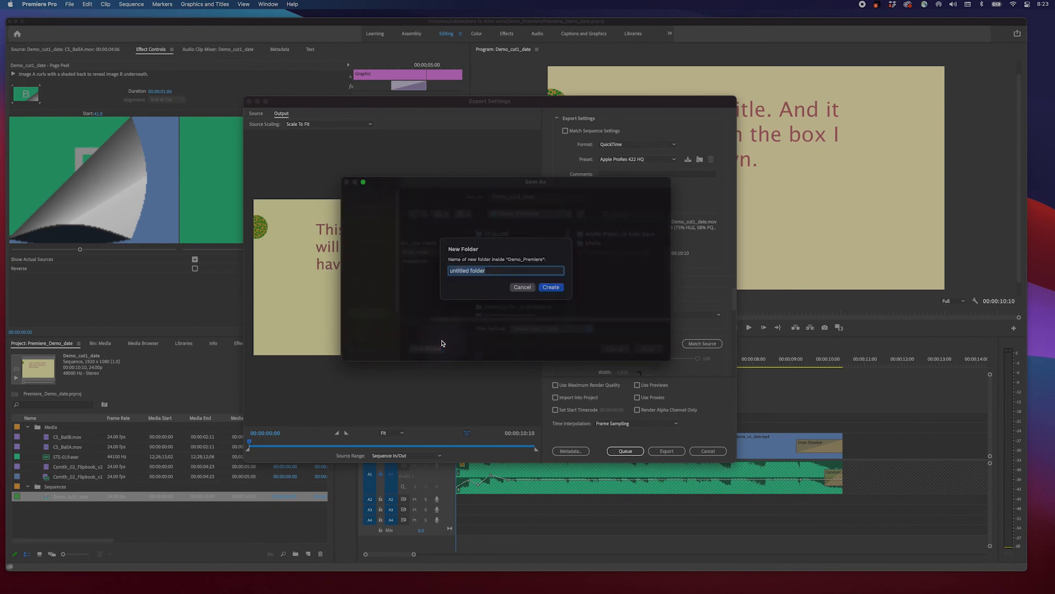
{"action": "type", "text": "Exports"}
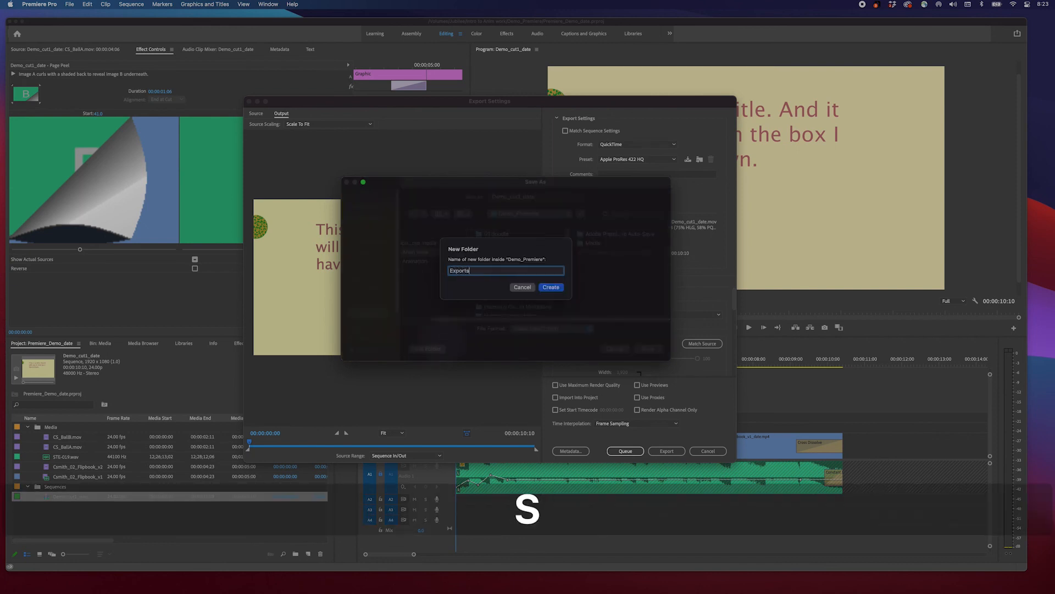
{"action": "left_click", "coordinate": [554, 287]}
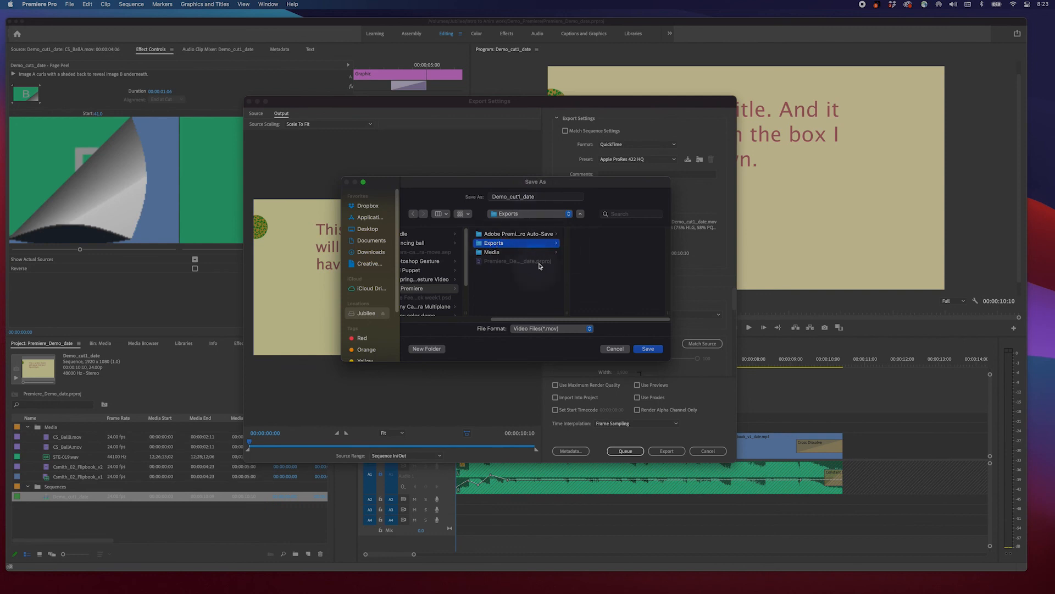
Check the contents of the Media and Adobe Premiere Pro Auto-Save folders, and return to the Exports folder as destination
{"action": "left_click", "coordinate": [508, 253]}
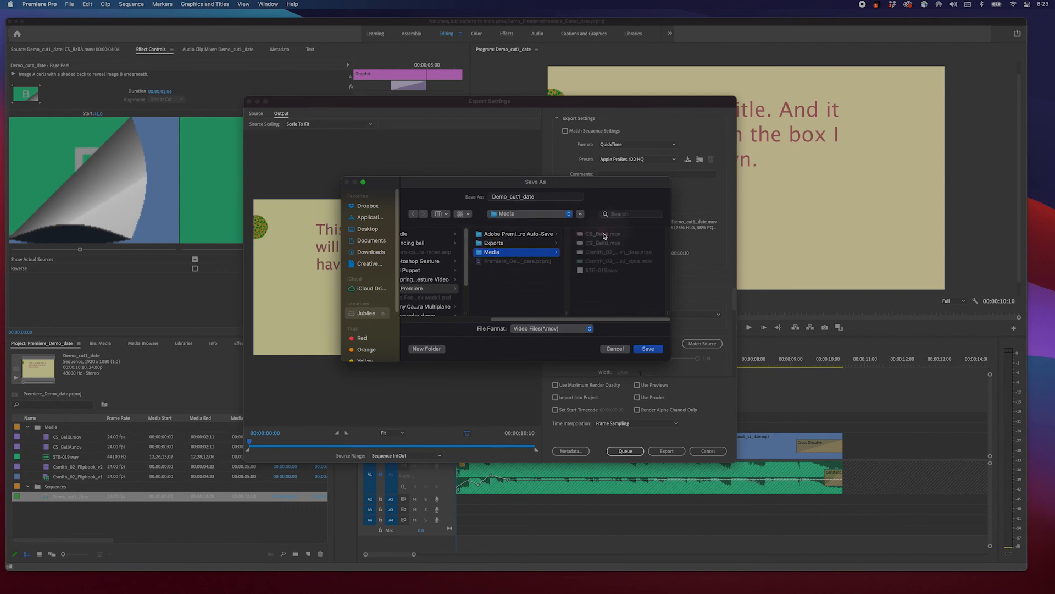
{"action": "left_click", "coordinate": [536, 234]}
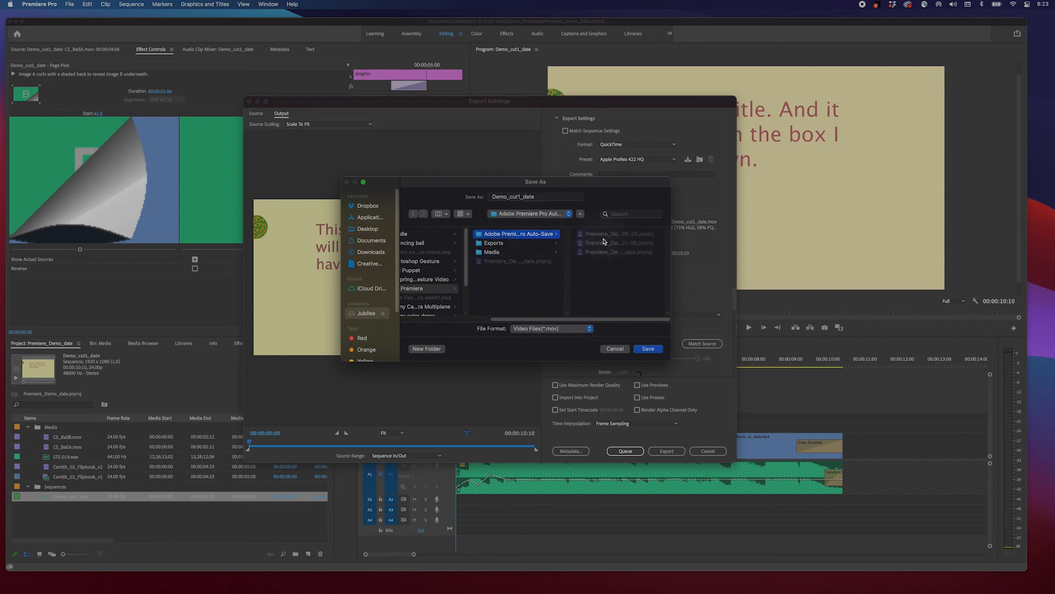
{"action": "left_click_drag", "start_coordinate": [678, 312], "coordinate": [658, 301]}
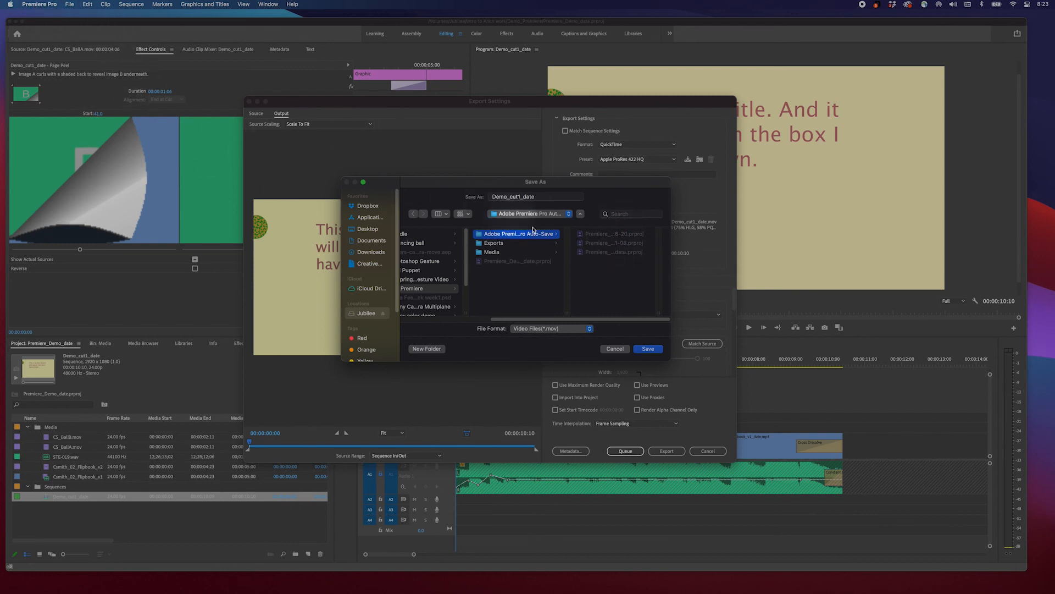
{"action": "left_click", "coordinate": [525, 244]}
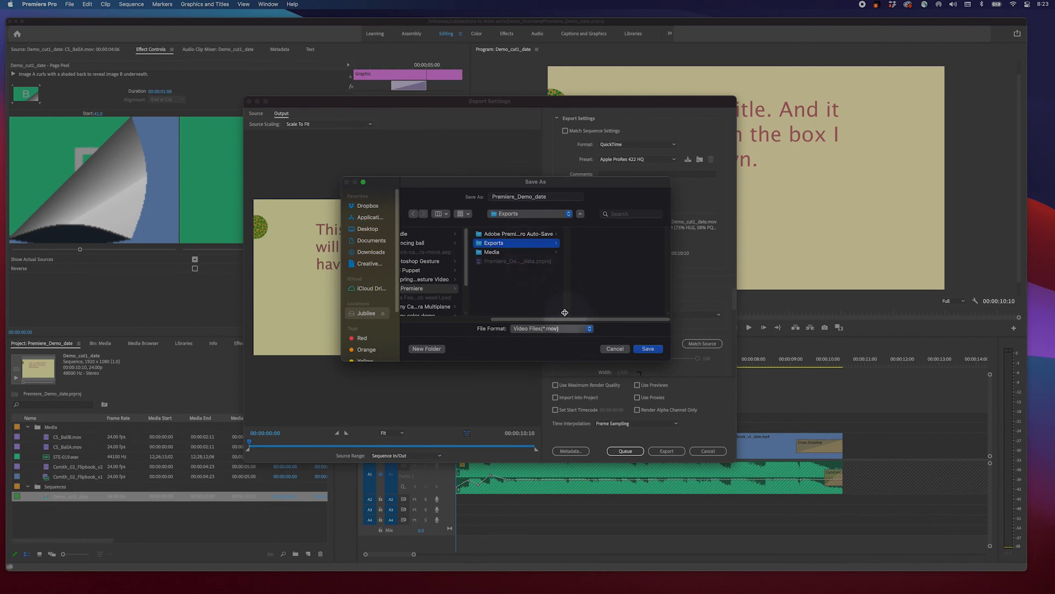
{"action": "left_click_drag", "start_coordinate": [565, 313], "coordinate": [590, 299]}
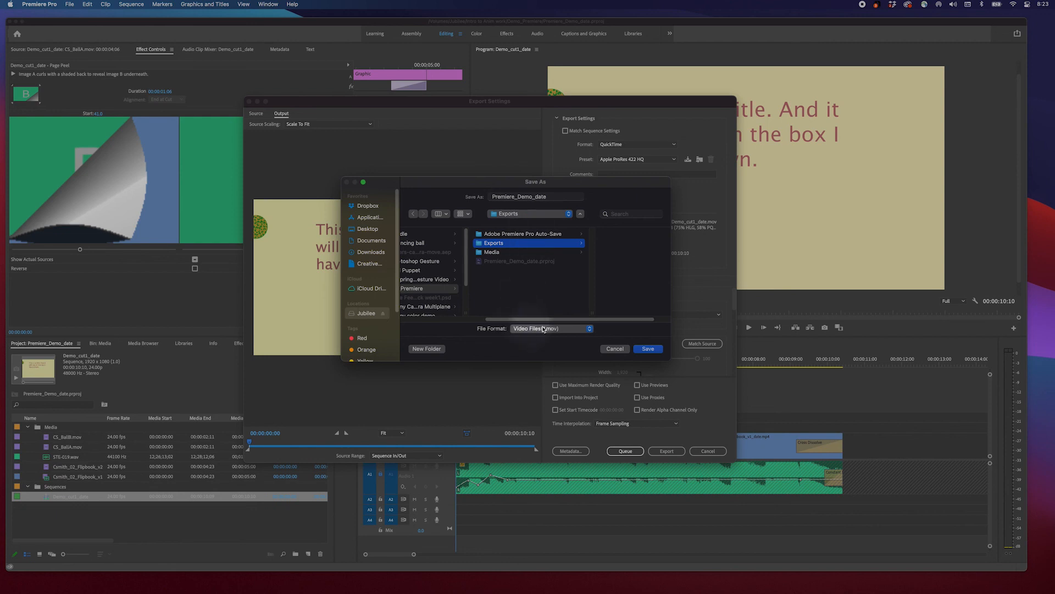
Save the output name as the author's name followed by _Demo_date, keeping the .mov file format, and export the video immediately
{"action": "left_click", "coordinate": [581, 329]}
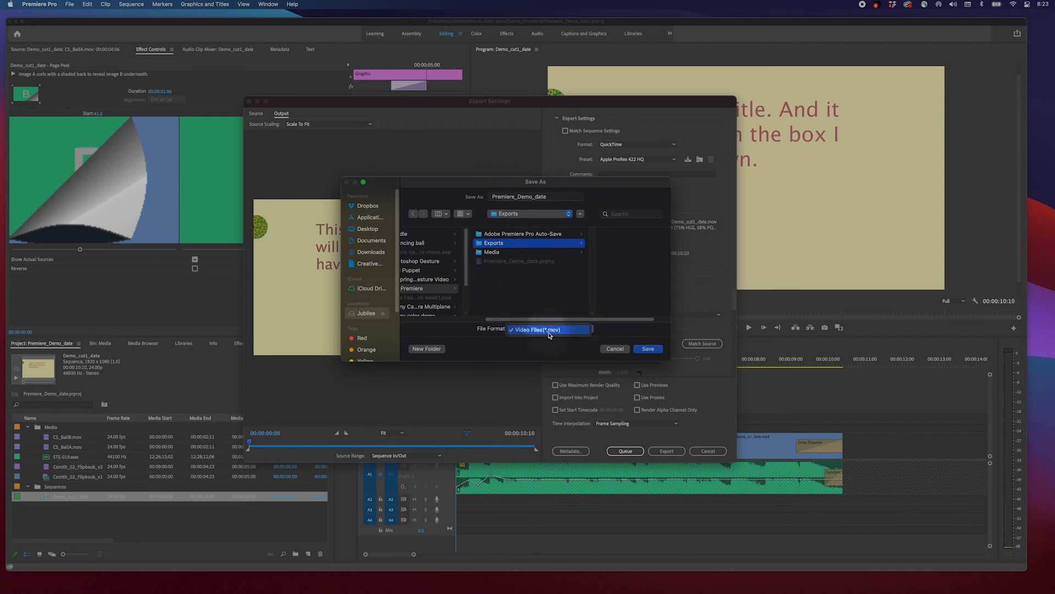
{"action": "left_click", "coordinate": [554, 331]}
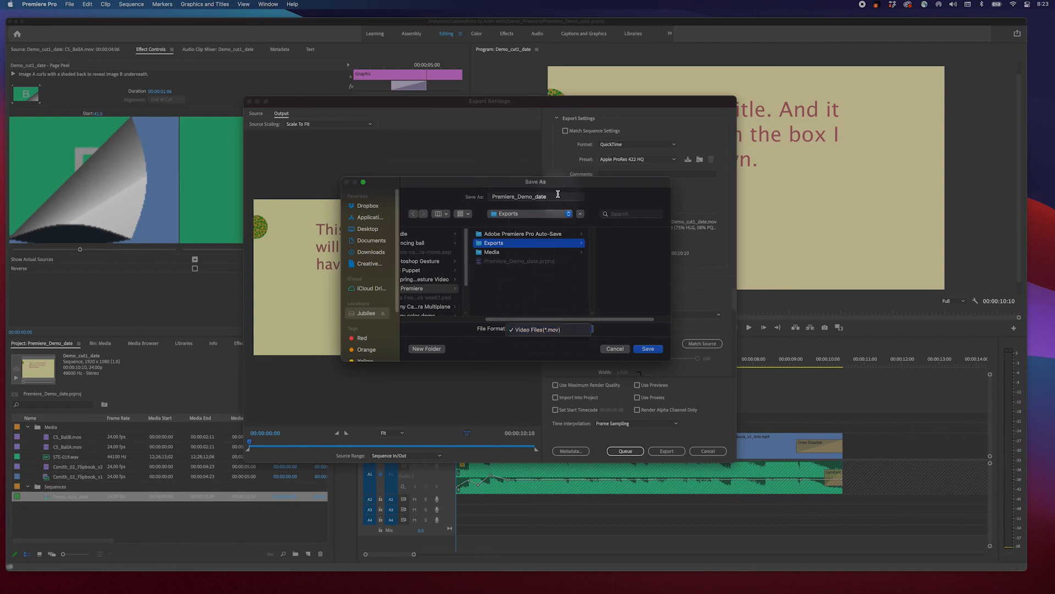
{"action": "left_click_drag", "start_coordinate": [570, 183], "coordinate": [572, 219]}
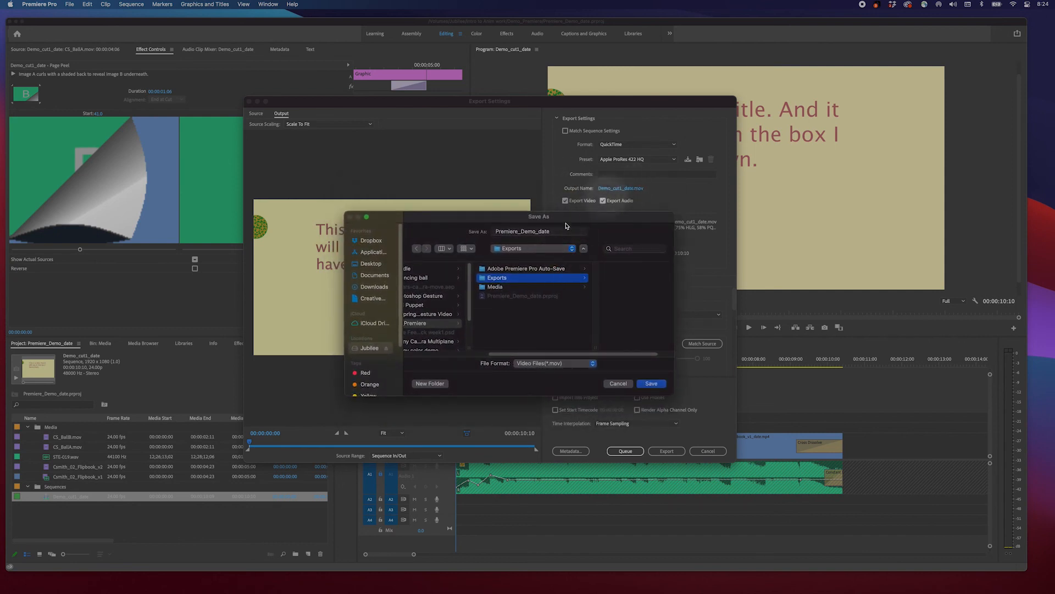
{"action": "left_click_drag", "start_coordinate": [555, 231], "coordinate": [499, 231]}
{"action": "left_click", "coordinate": [459, 226]}
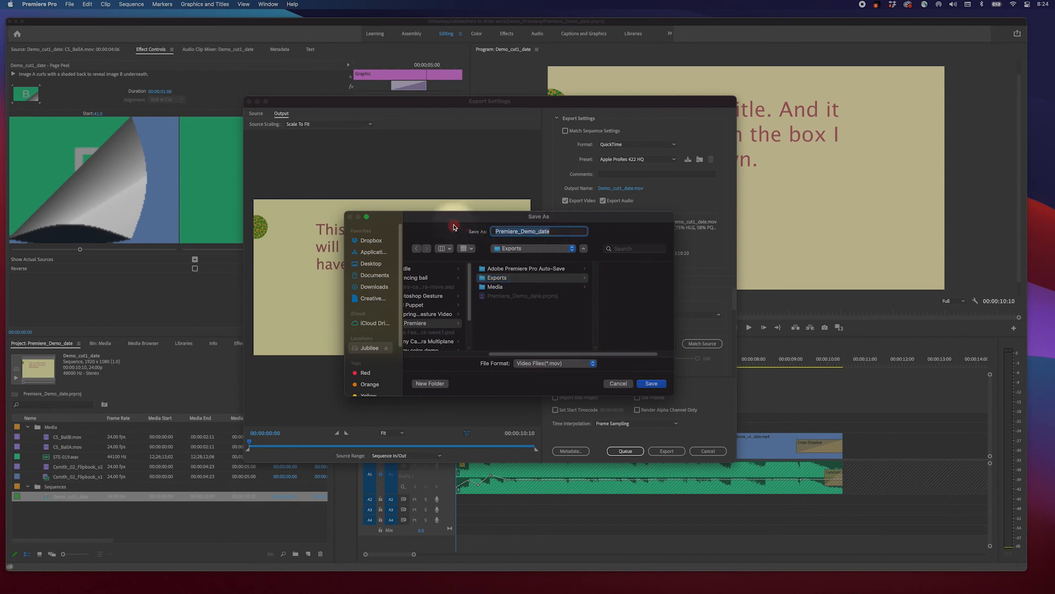
{"action": "type", "text": "C"}
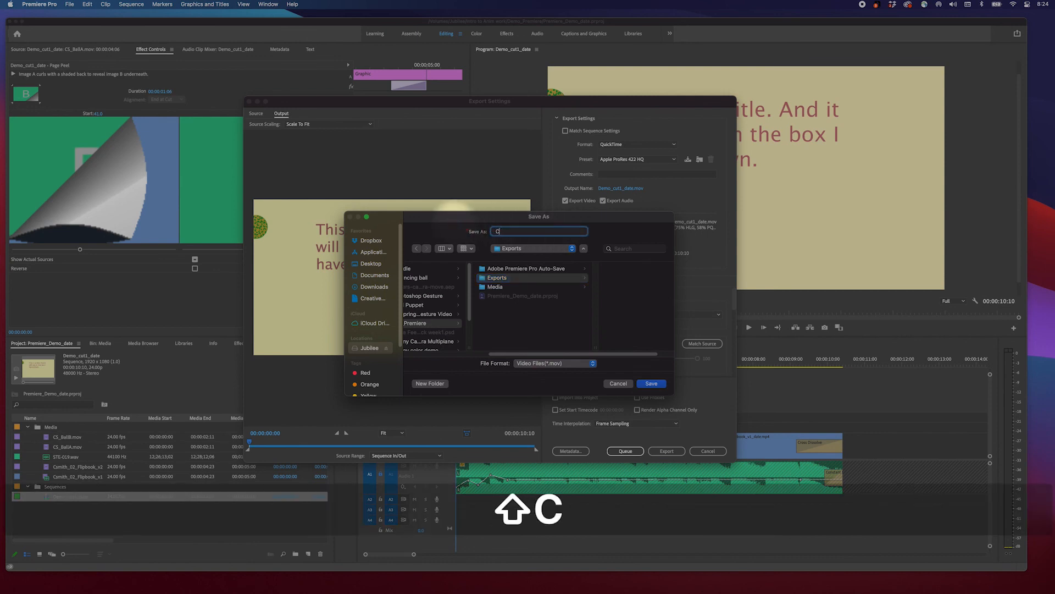
{"action": "type", "text": "smith_D"}
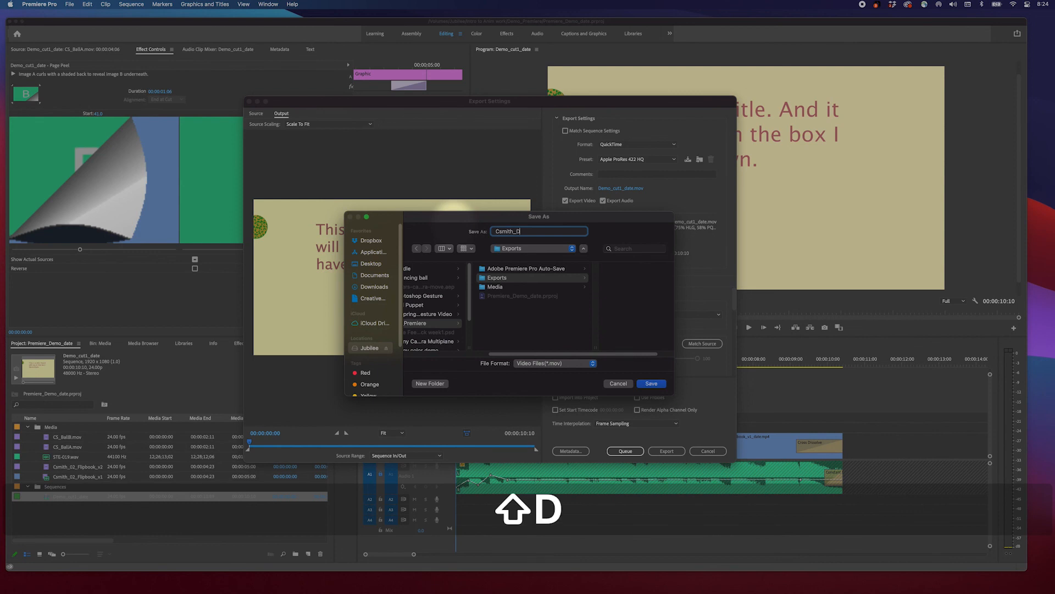
{"action": "type", "text": "emo_date"}
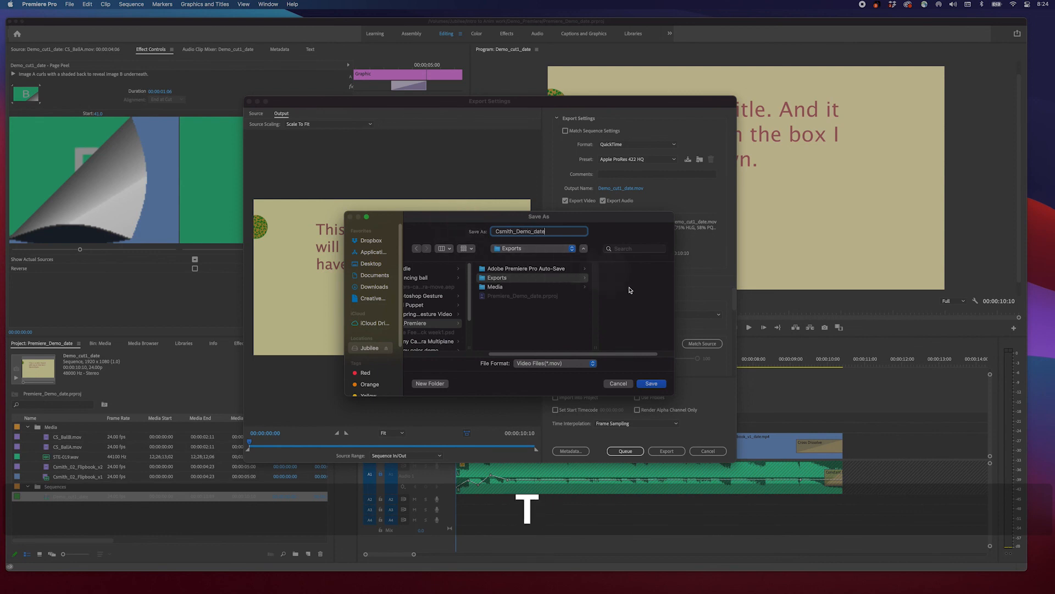
{"action": "left_click", "coordinate": [650, 383]}
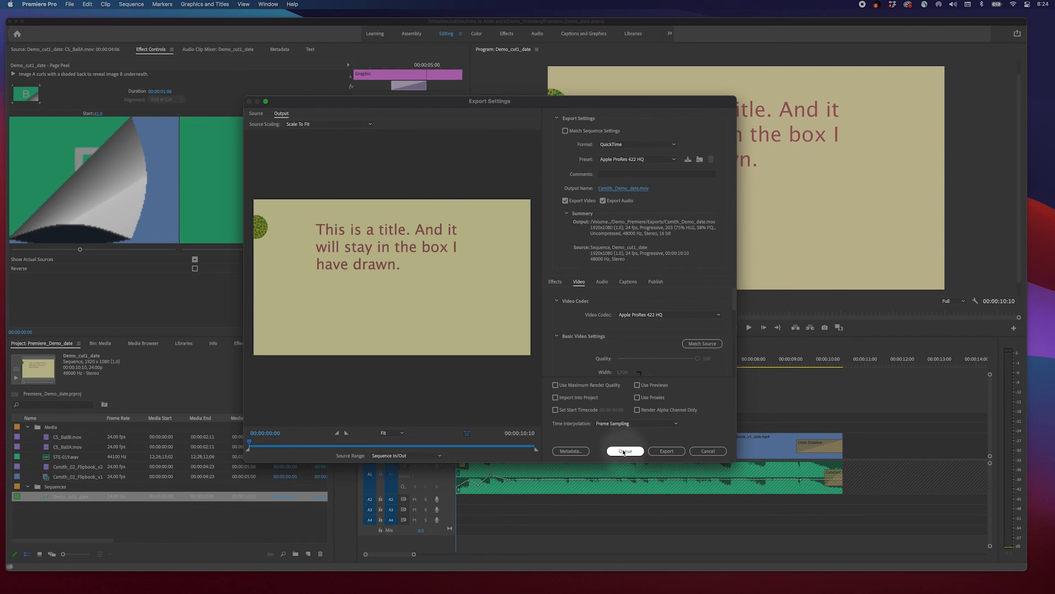
{"action": "left_click", "coordinate": [664, 451]}
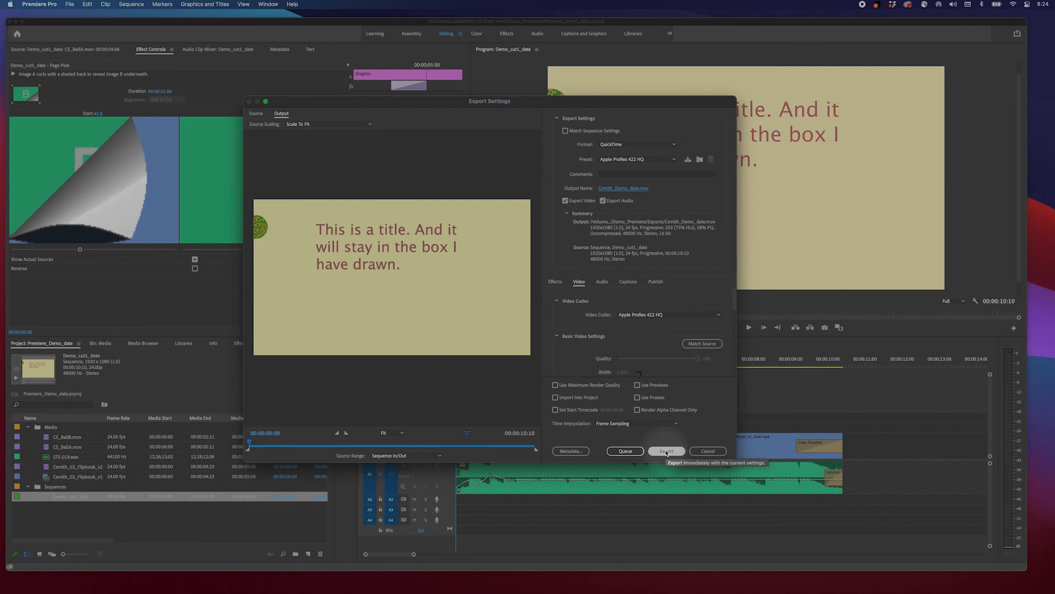
{"action": "left_click", "coordinate": [666, 451]}
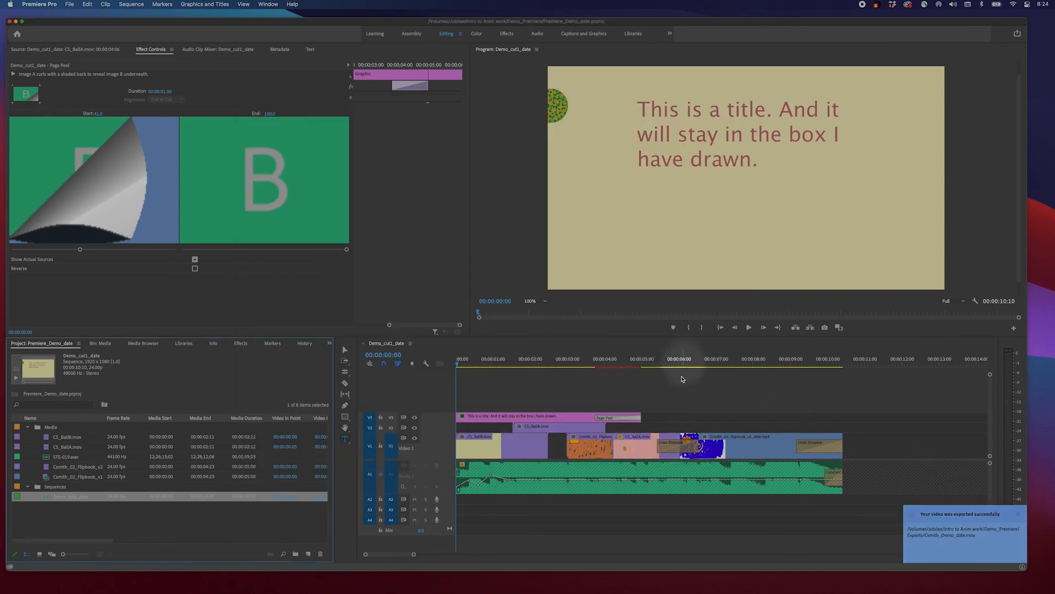
Switch to the exported movie in QuickTime Player, move its window into full view and play it
{"action": "key", "text": "super+Tab"}
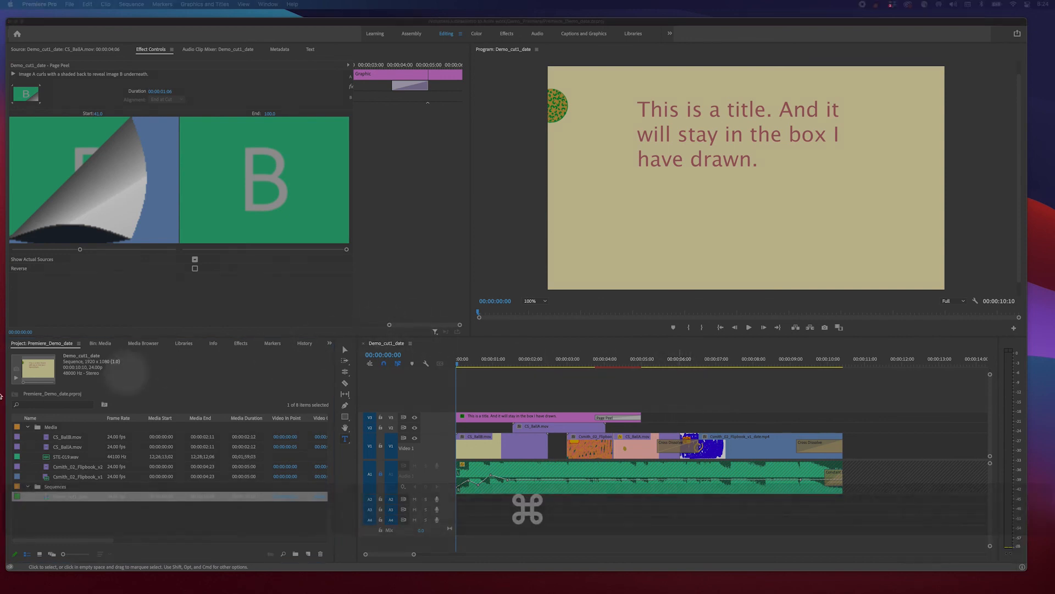
{"action": "left_click_drag", "start_coordinate": [1, 405], "coordinate": [521, 216]}
{"action": "left_click_drag", "start_coordinate": [600, 217], "coordinate": [605, 135]}
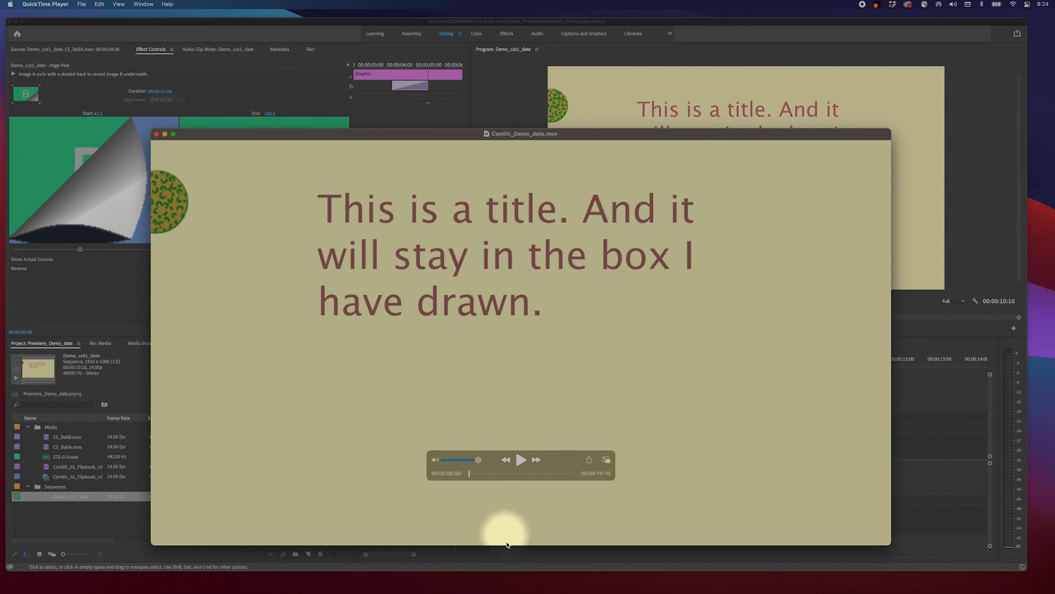
{"action": "key", "text": "space"}
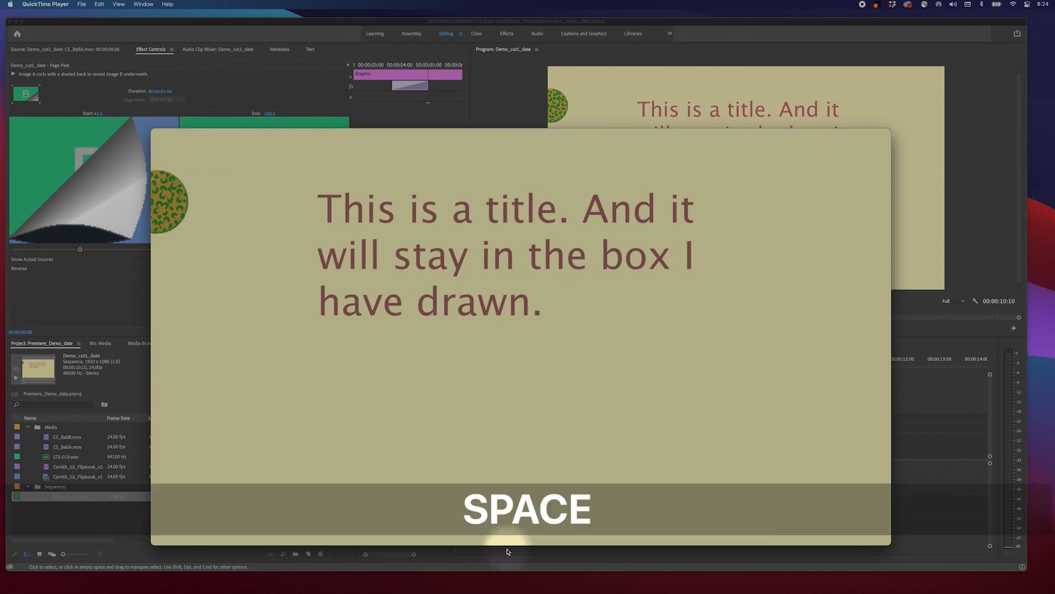